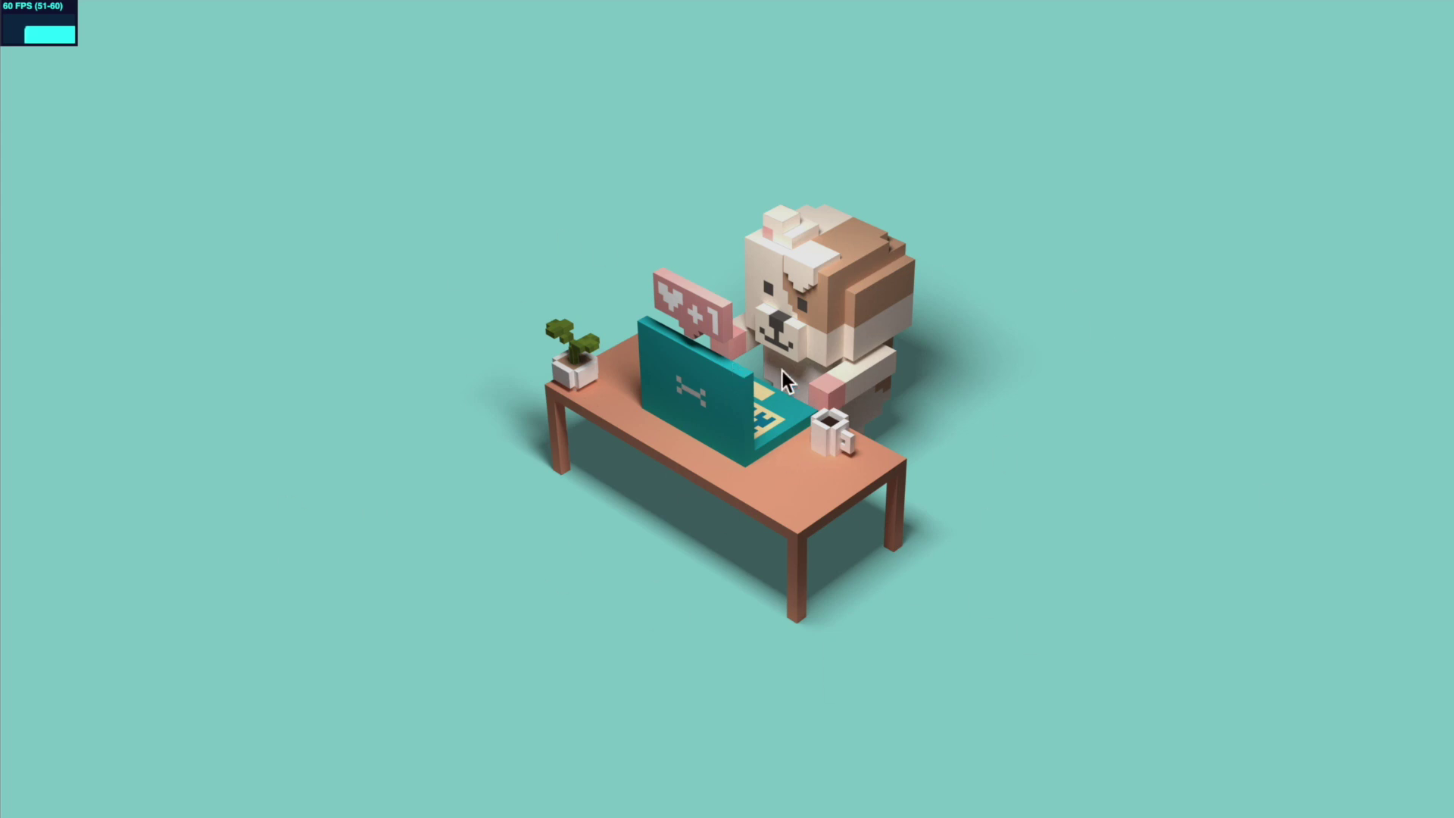
- Examine the baked-texture voxel dog scene from several angles and go back to the Voxel Dog Project page
drag(803, 376, 961, 500)
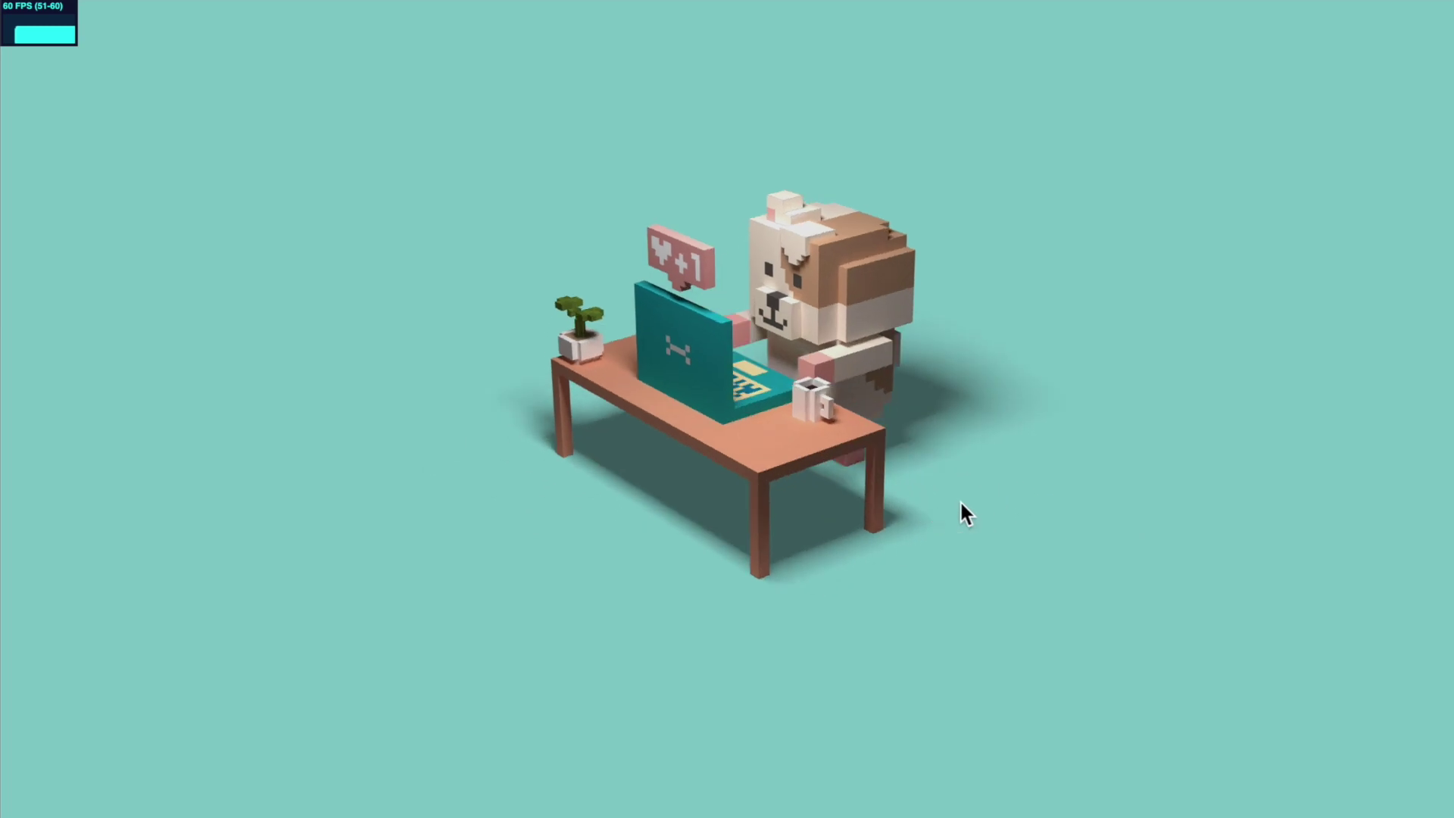
mouse_move(961, 501)
mouse_down()
mouse_move(899, 506)
mouse_move(961, 526)
mouse_up()
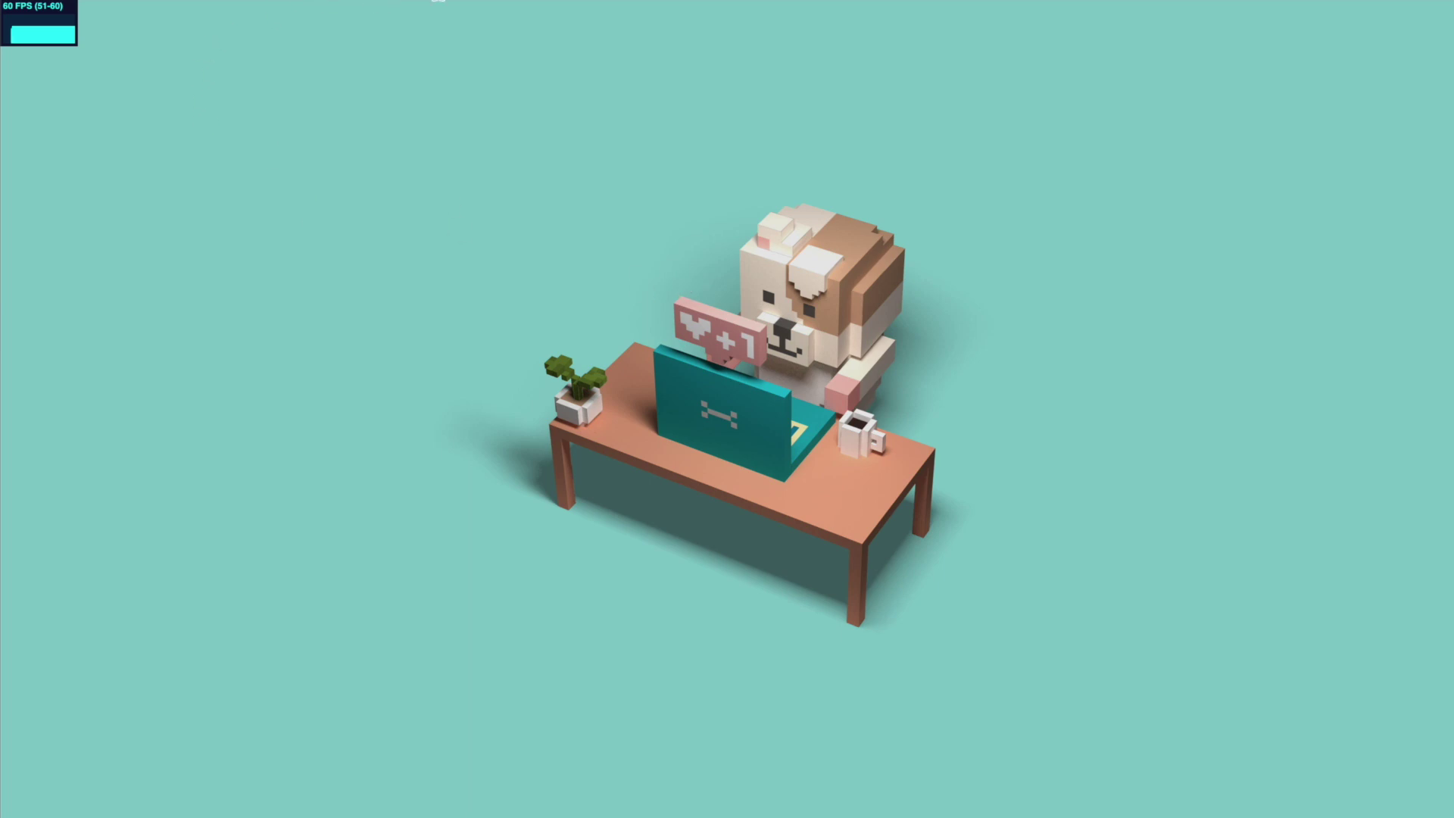
key(BackSpace)
key(Return)
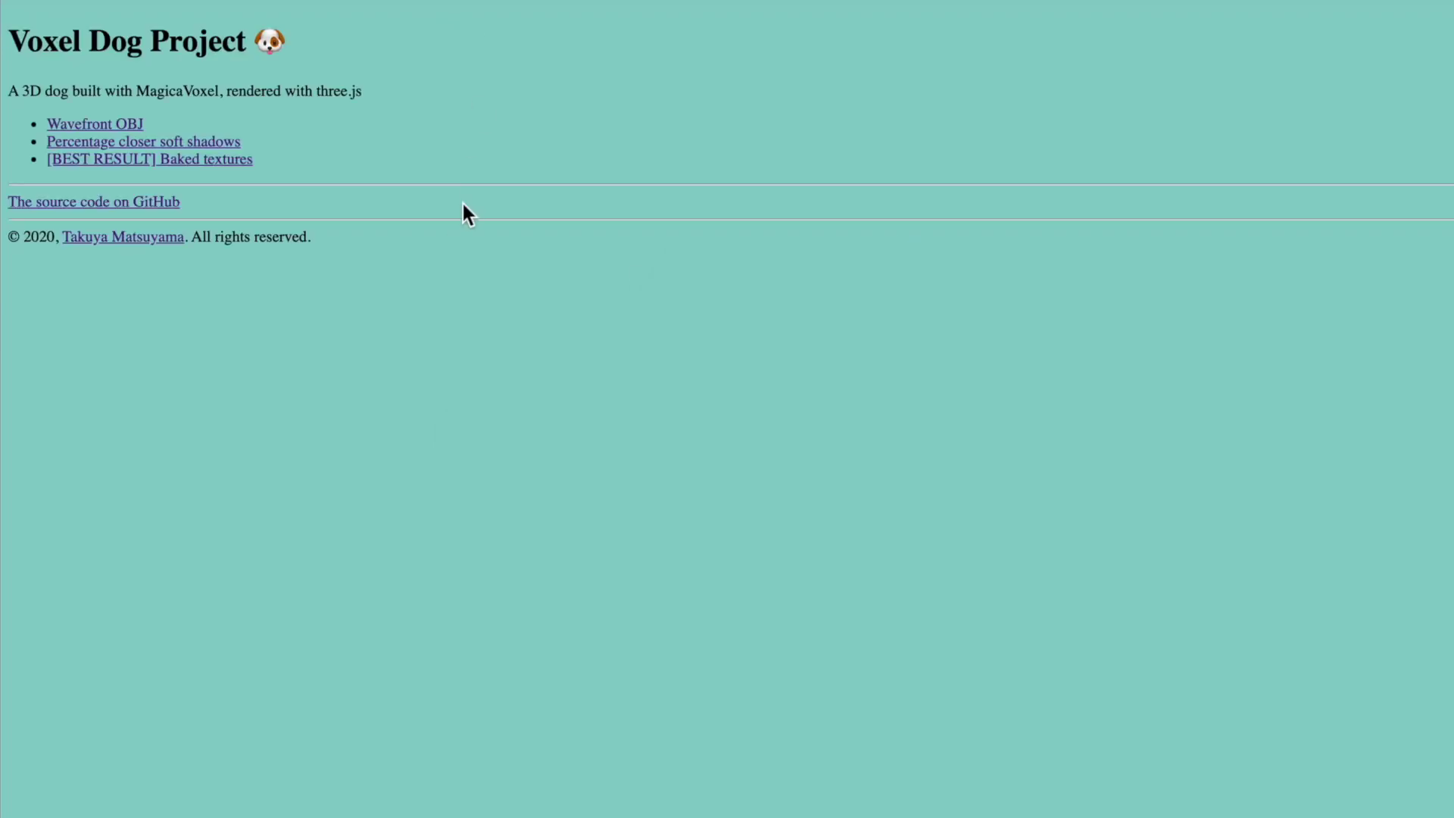
- Open the Wavefront OBJ demo, inspect the dog scene from several angles and leave the demo
click(94, 140)
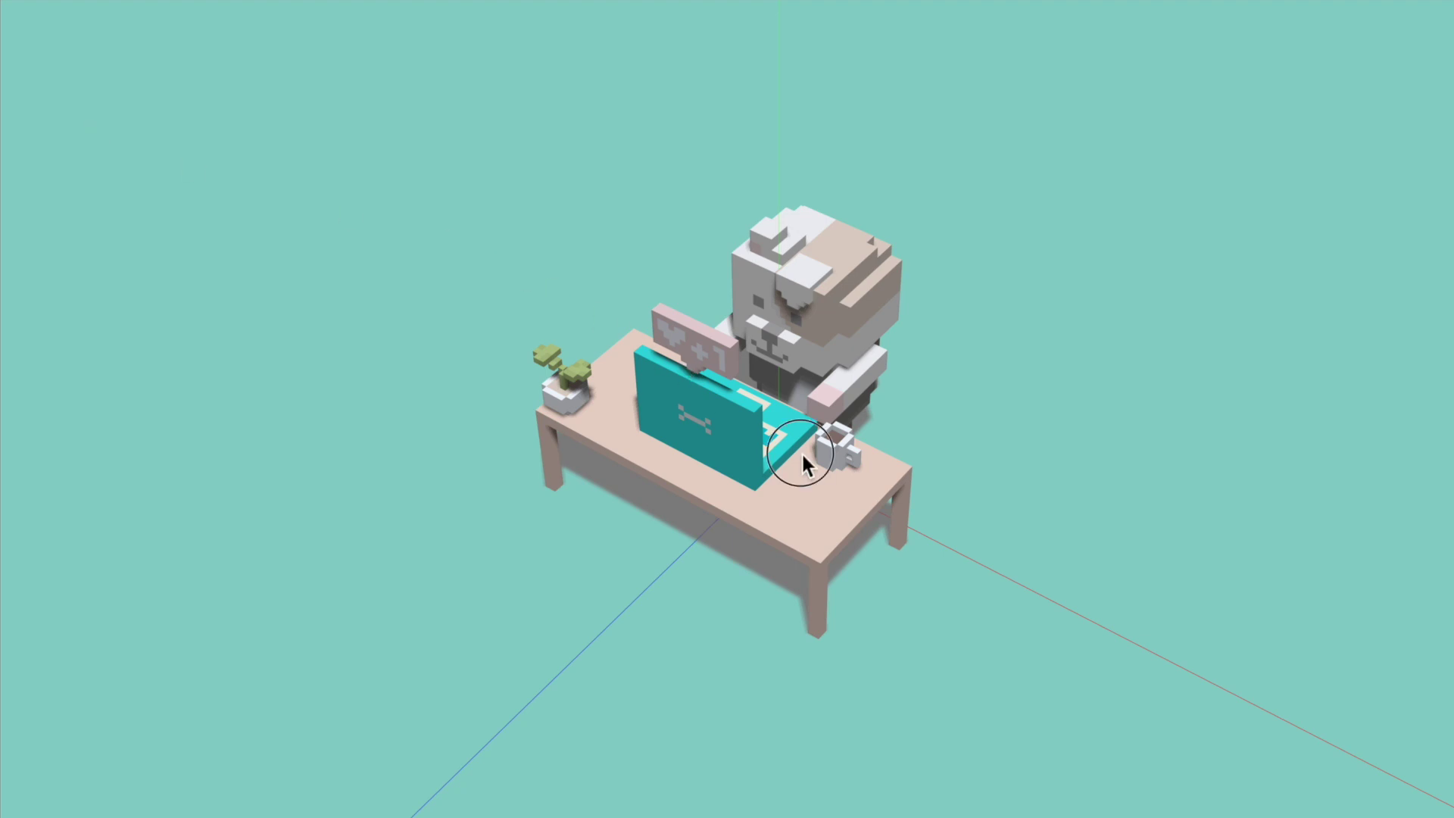
drag(801, 451, 1084, 503)
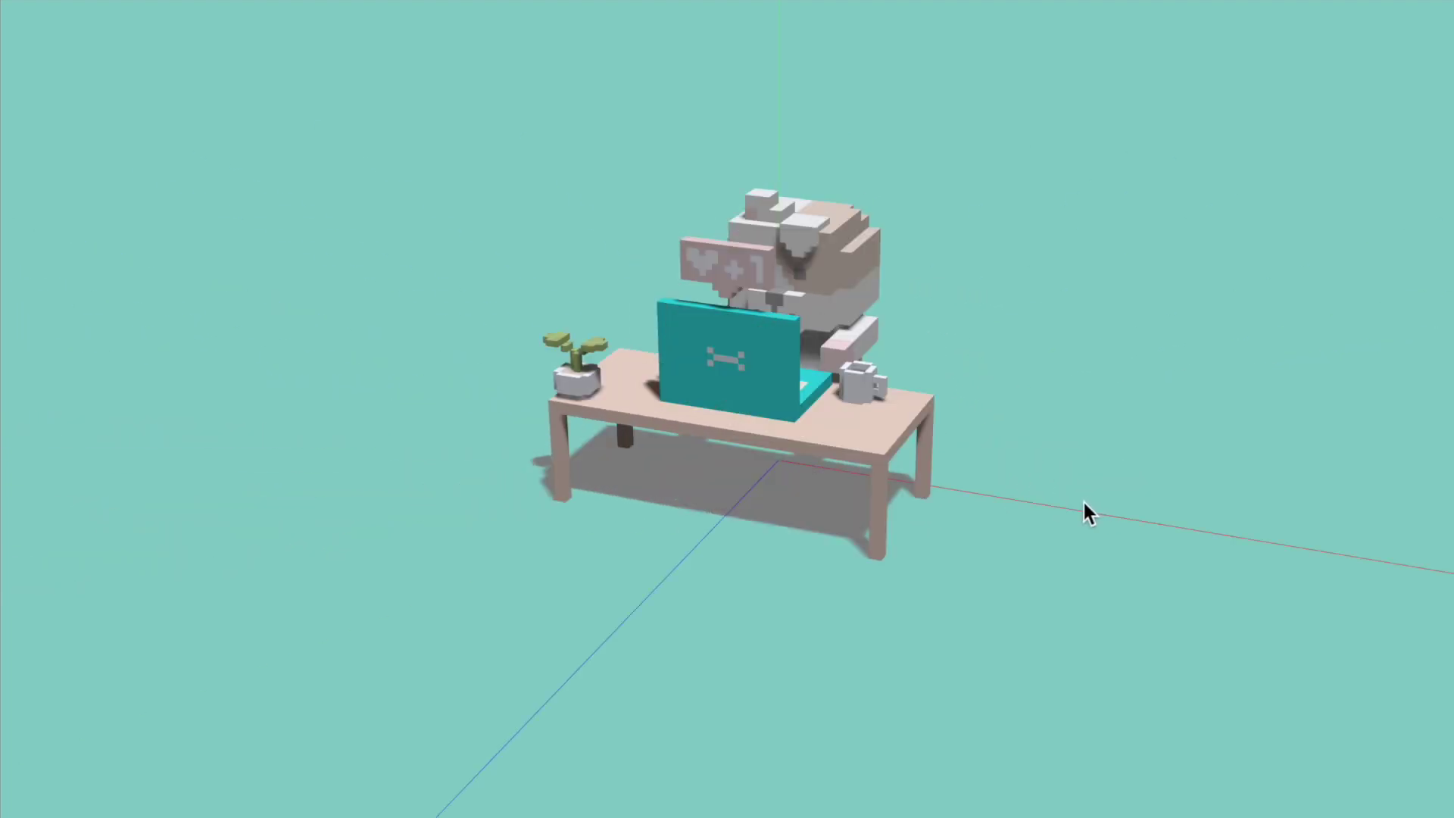
drag(951, 505, 869, 521)
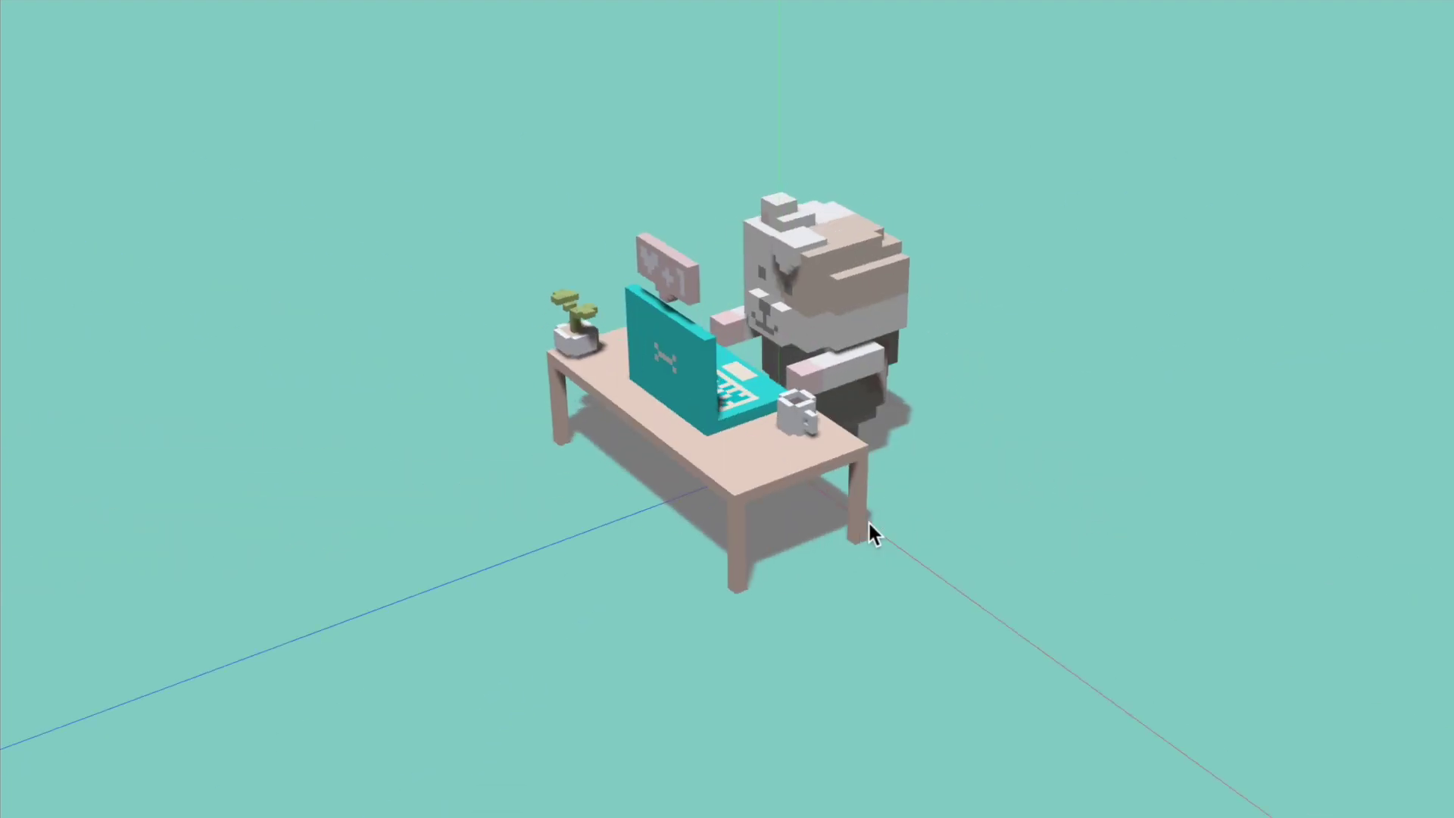
drag(990, 439, 783, 416)
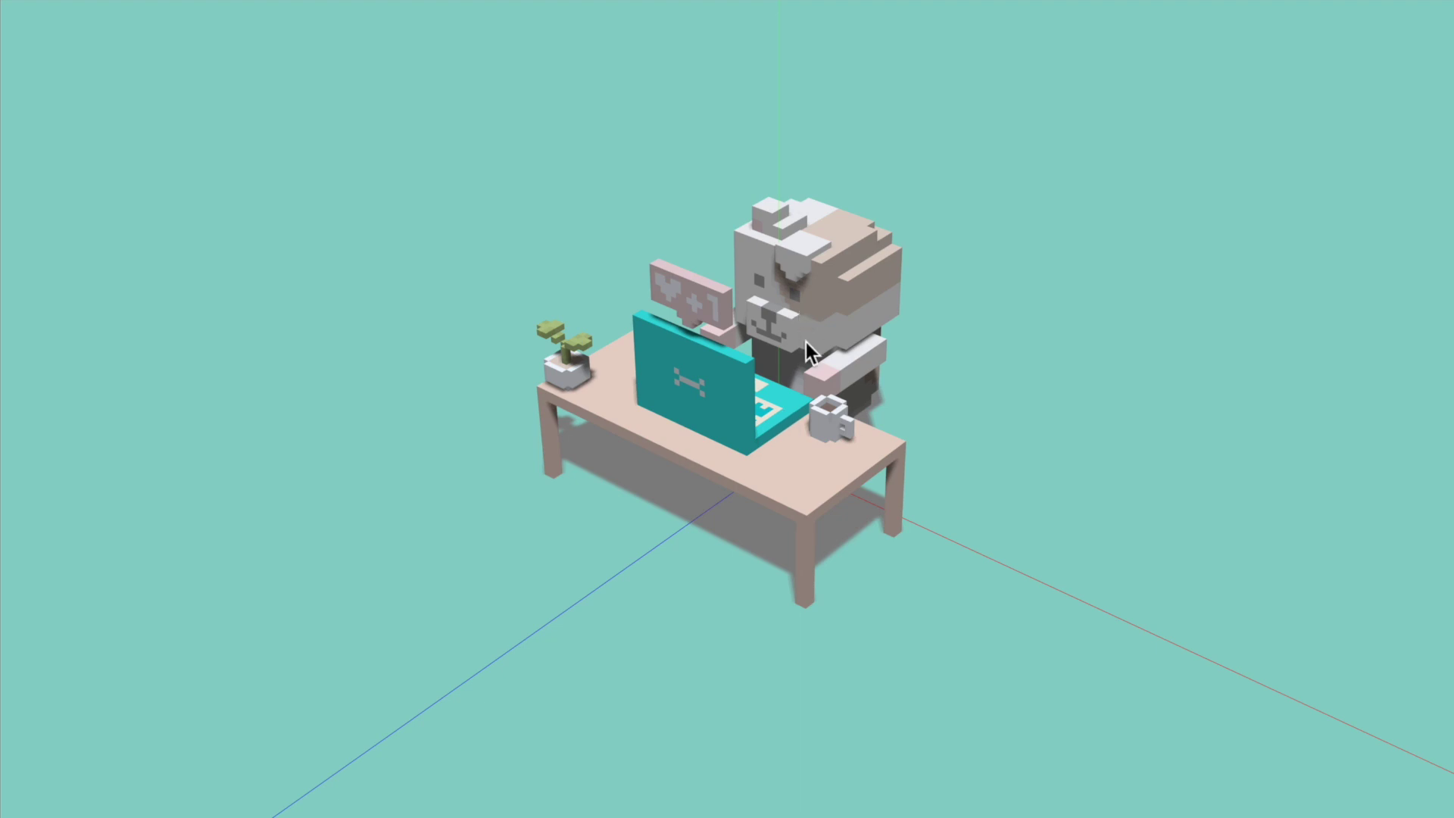
key(alt+Left)
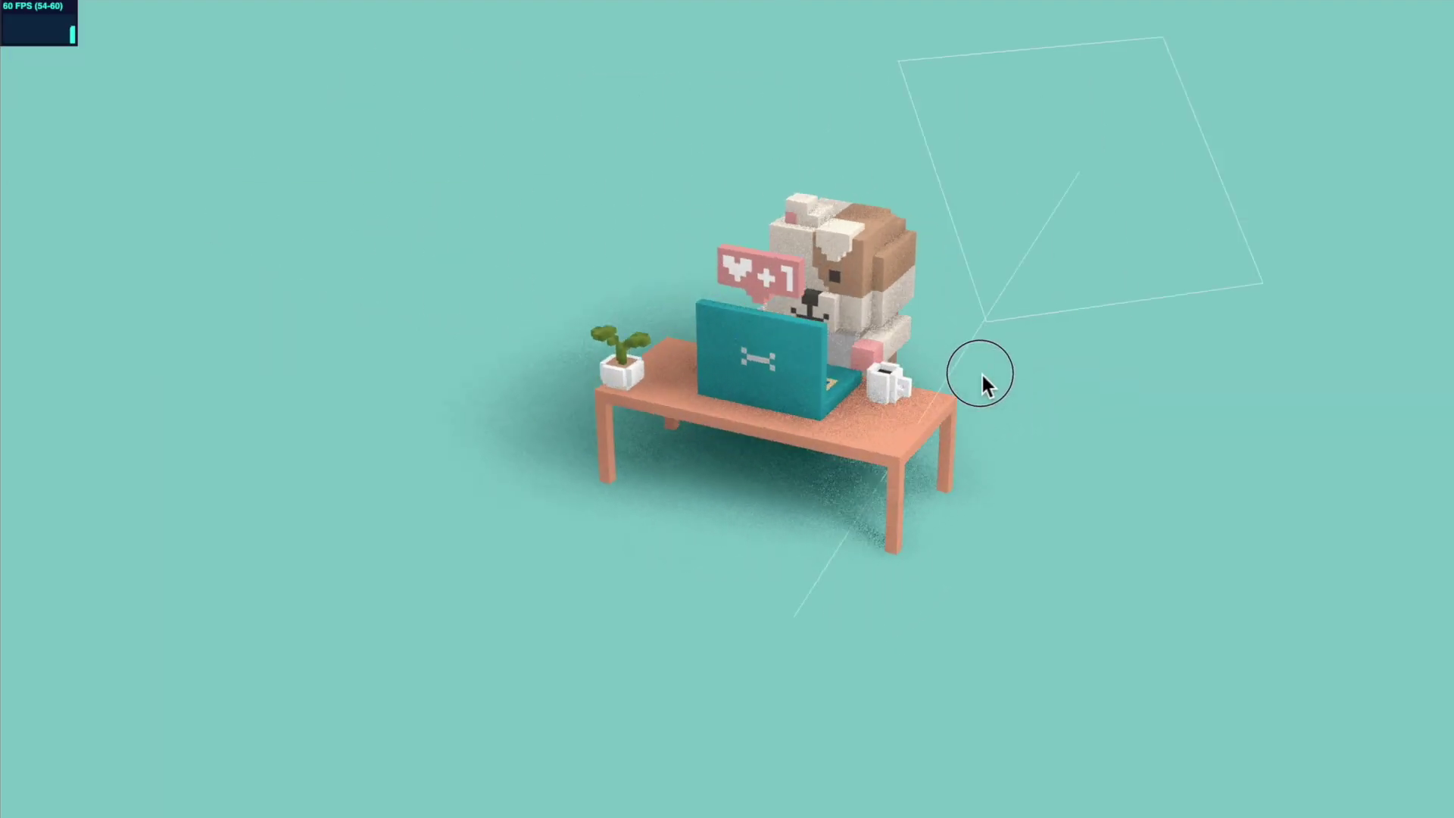
- Inspect the lighting and shadows of the percentage closer soft shadows demo from several angles and distances
drag(980, 371, 870, 366)
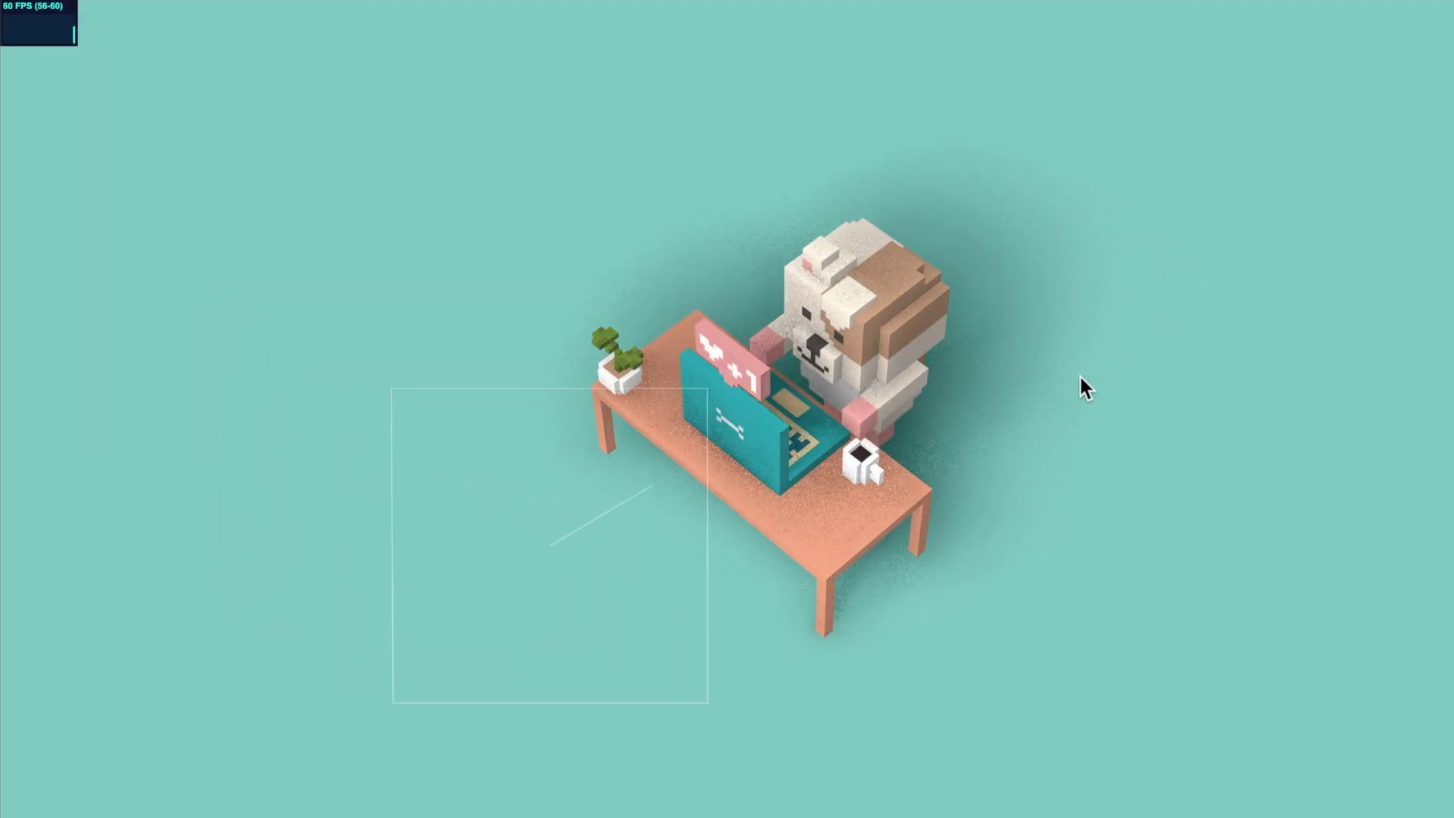
drag(1086, 422, 1090, 367)
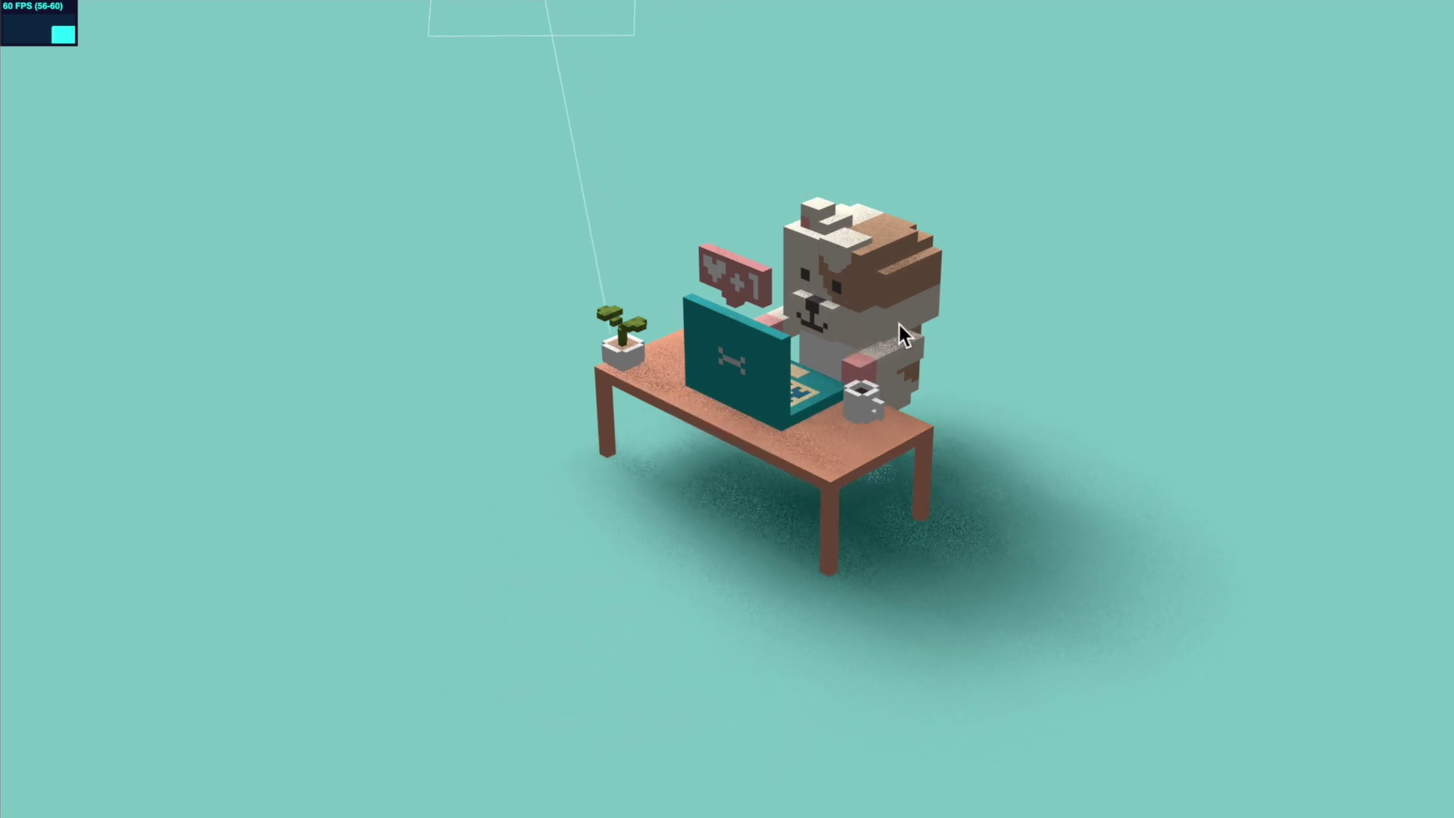
scroll(916, 357, up, 5)
right_drag(992, 350, 926, 466)
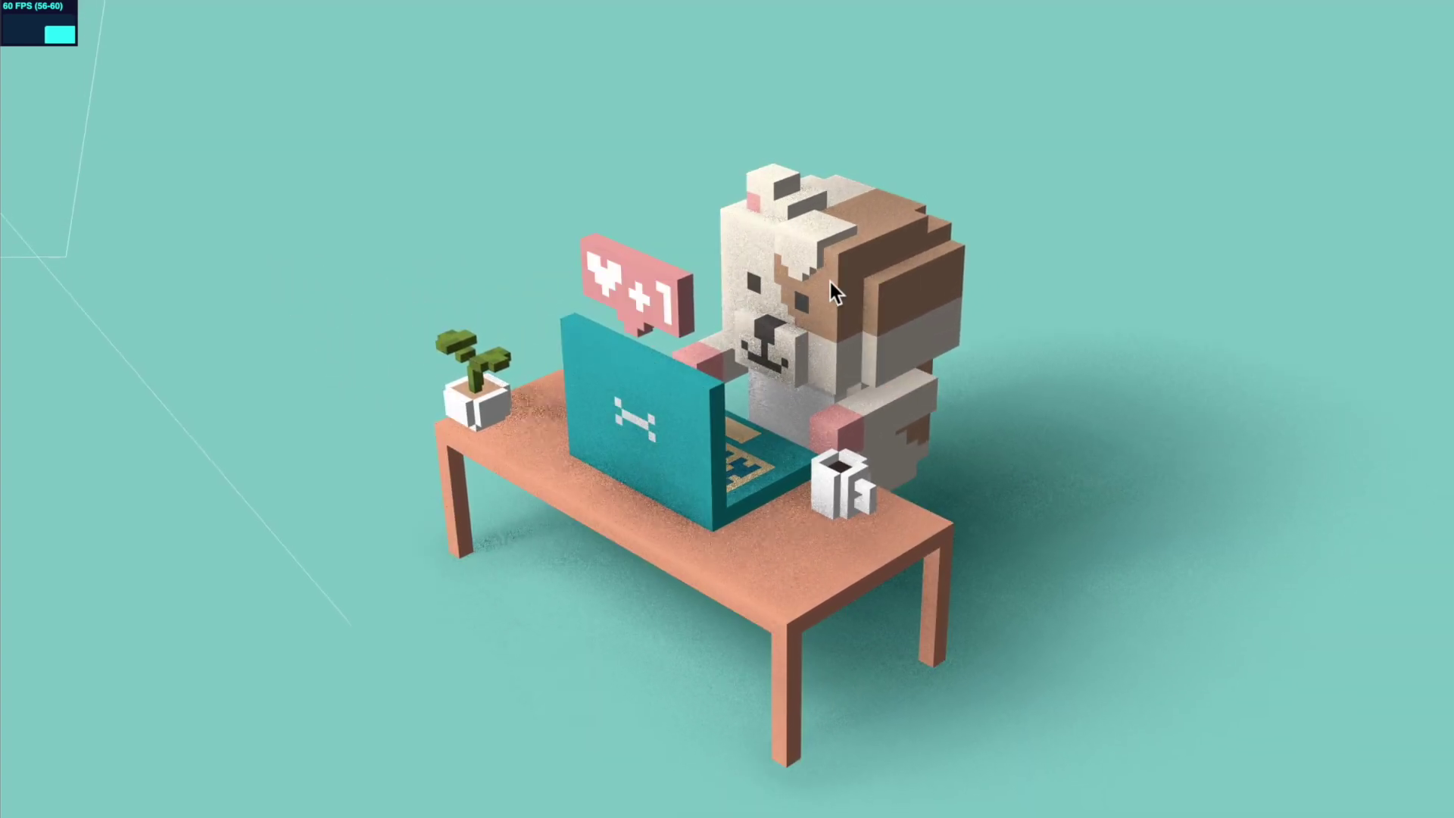
scroll(784, 363, up, 2)
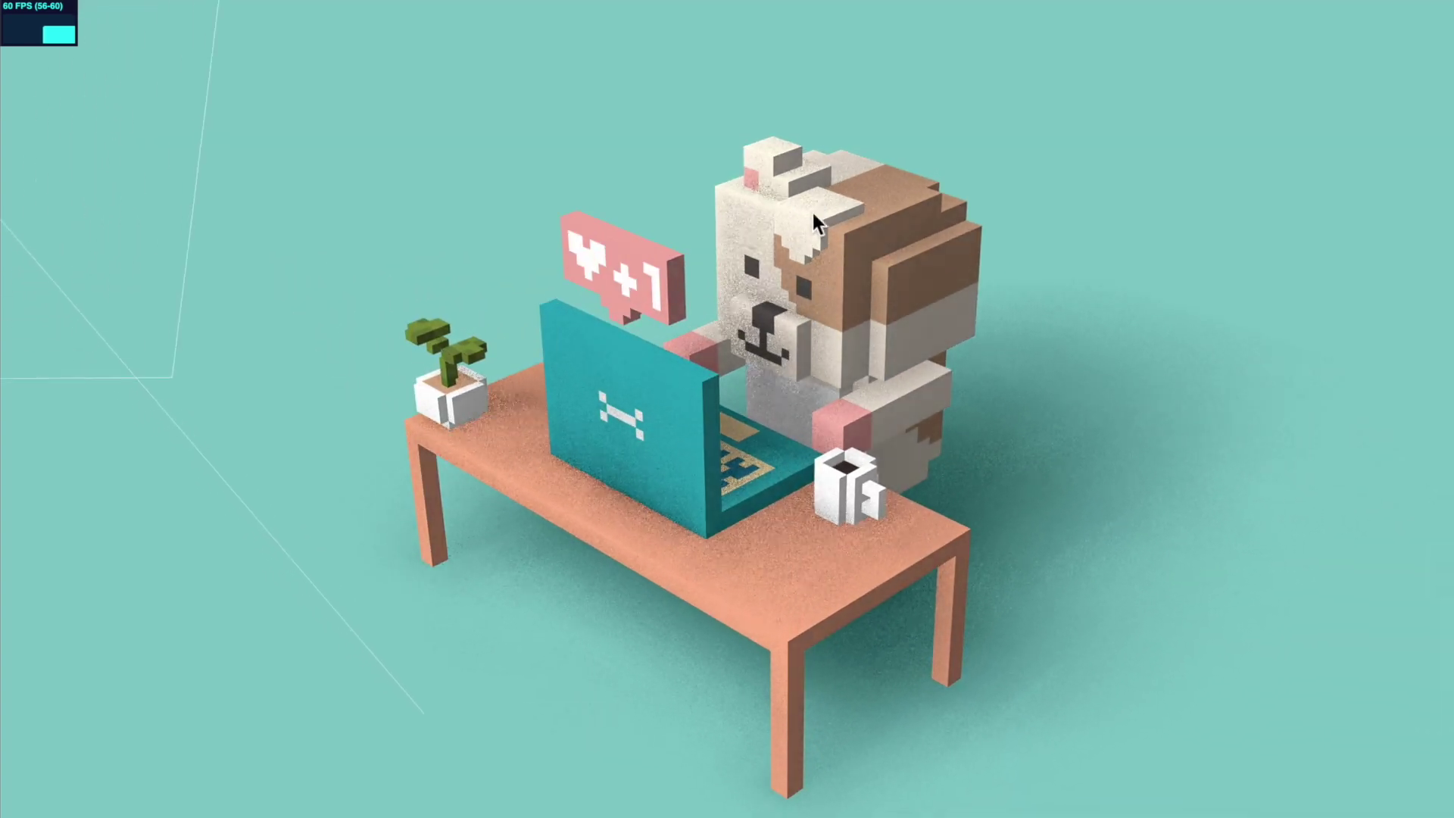
scroll(781, 324, down, 3)
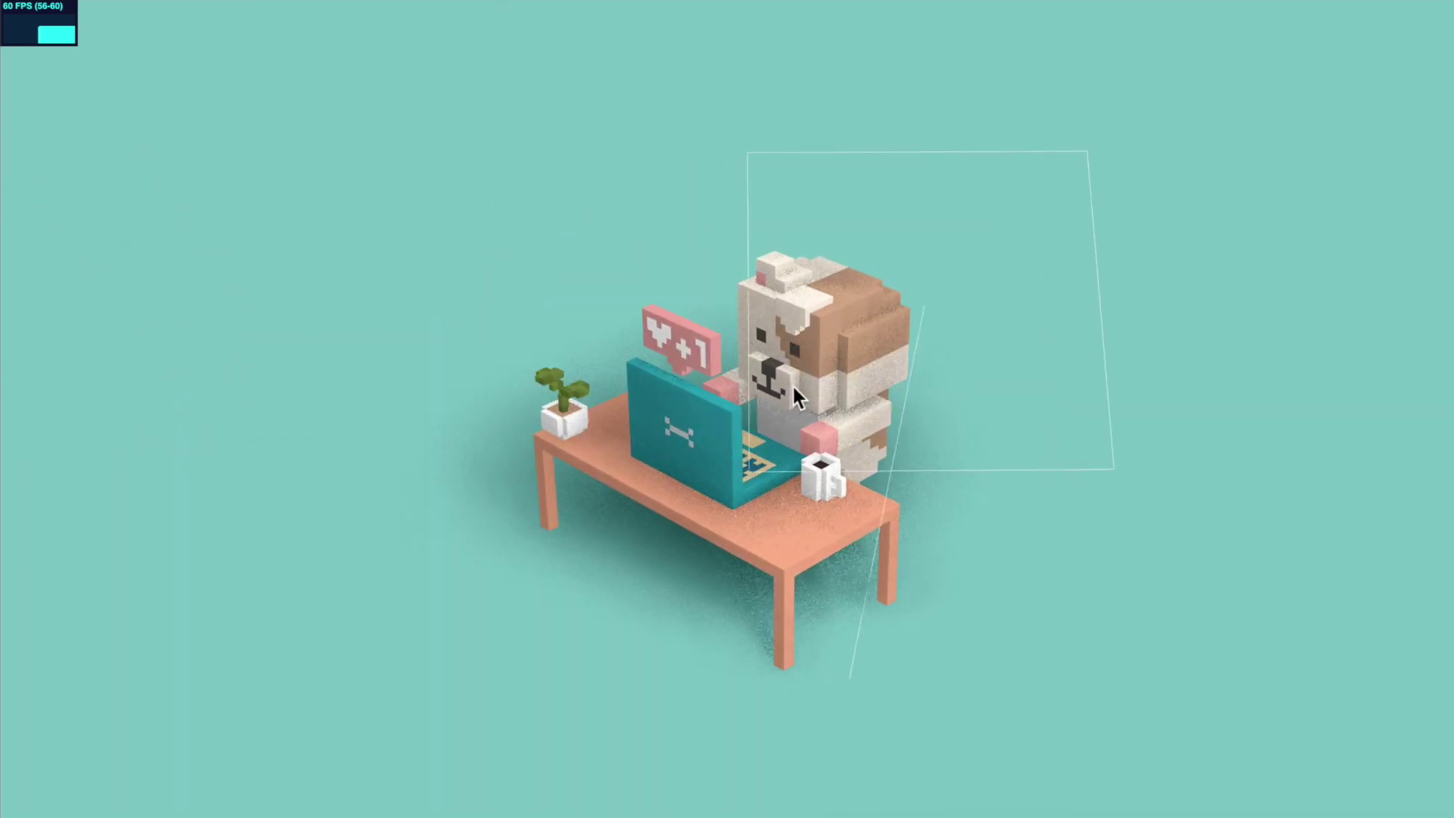
drag(792, 384, 761, 525)
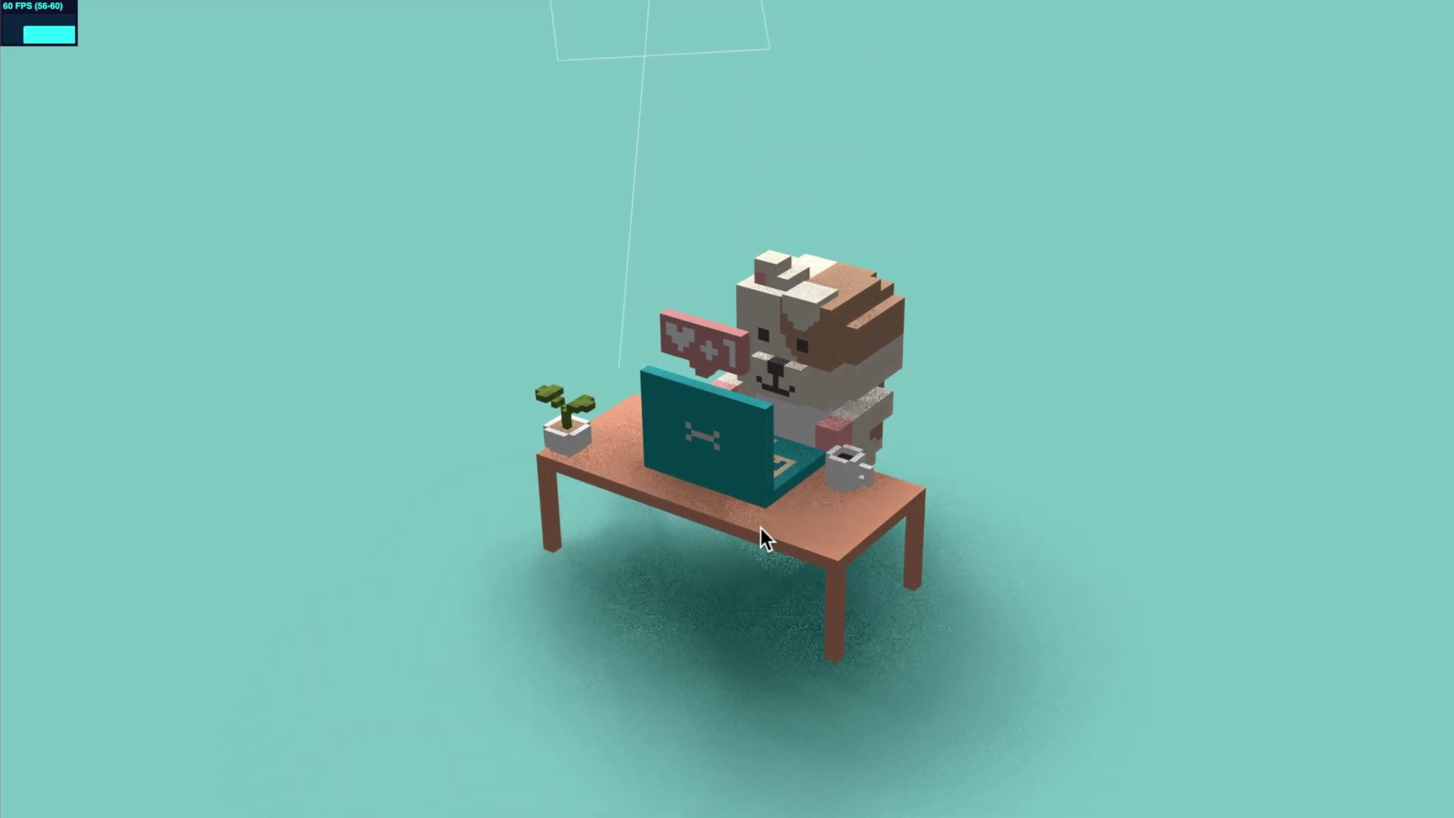
drag(761, 529, 797, 453)
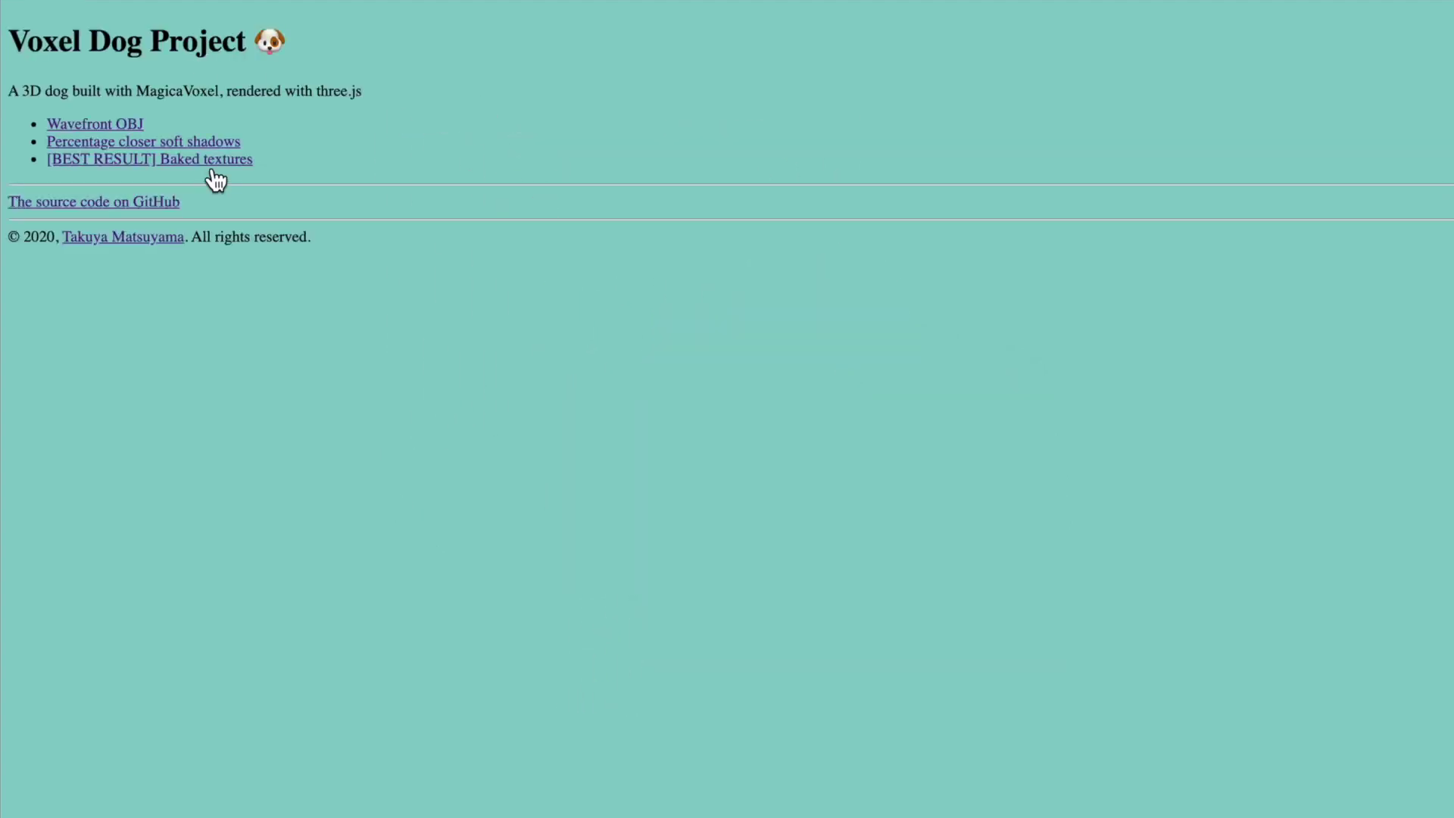
- Open the "[BEST RESULT] Baked textures" demo and inspect the dog scene's shadows from different angles
click(212, 169)
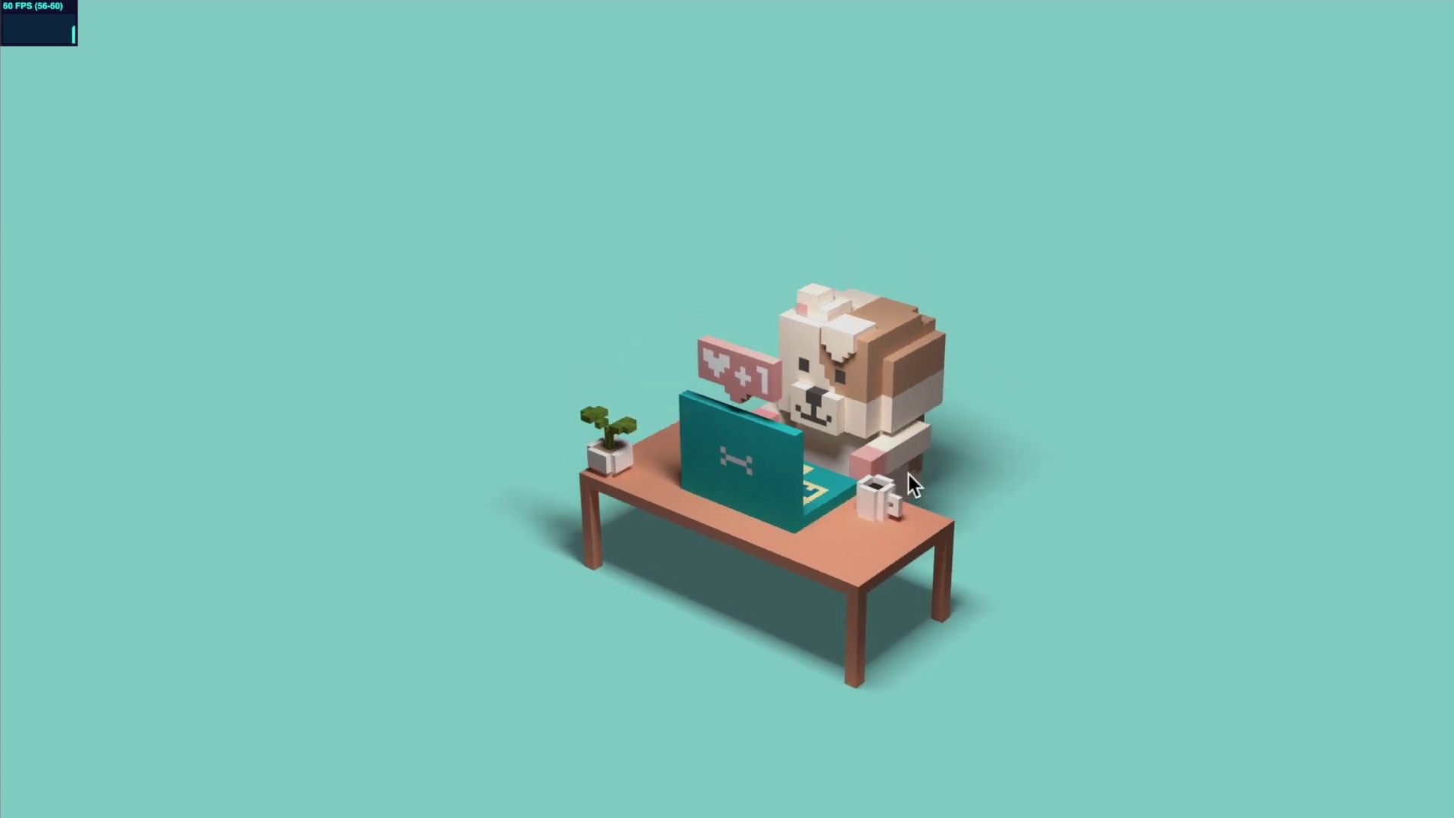
drag(908, 474, 912, 535)
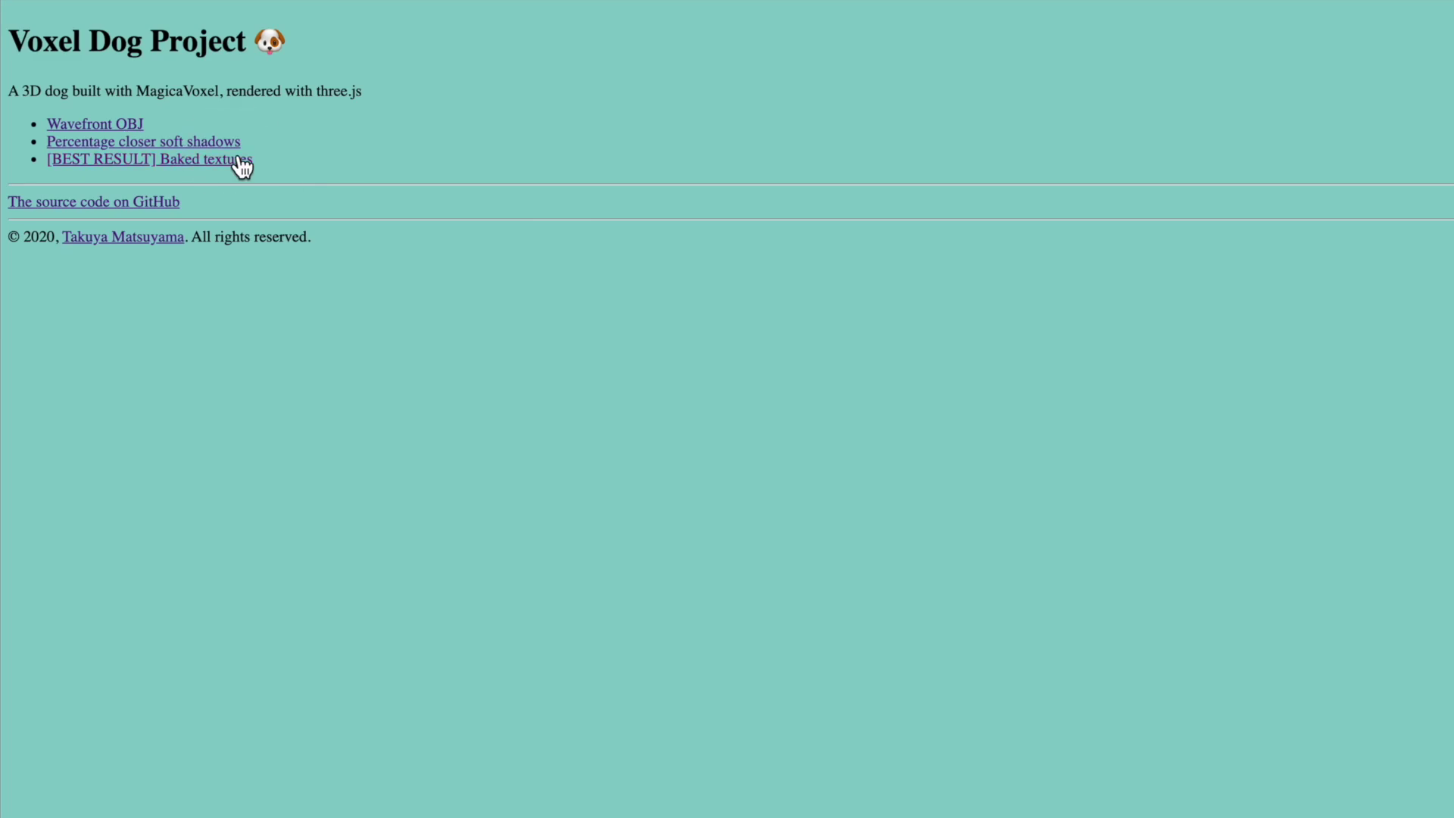
click(240, 161)
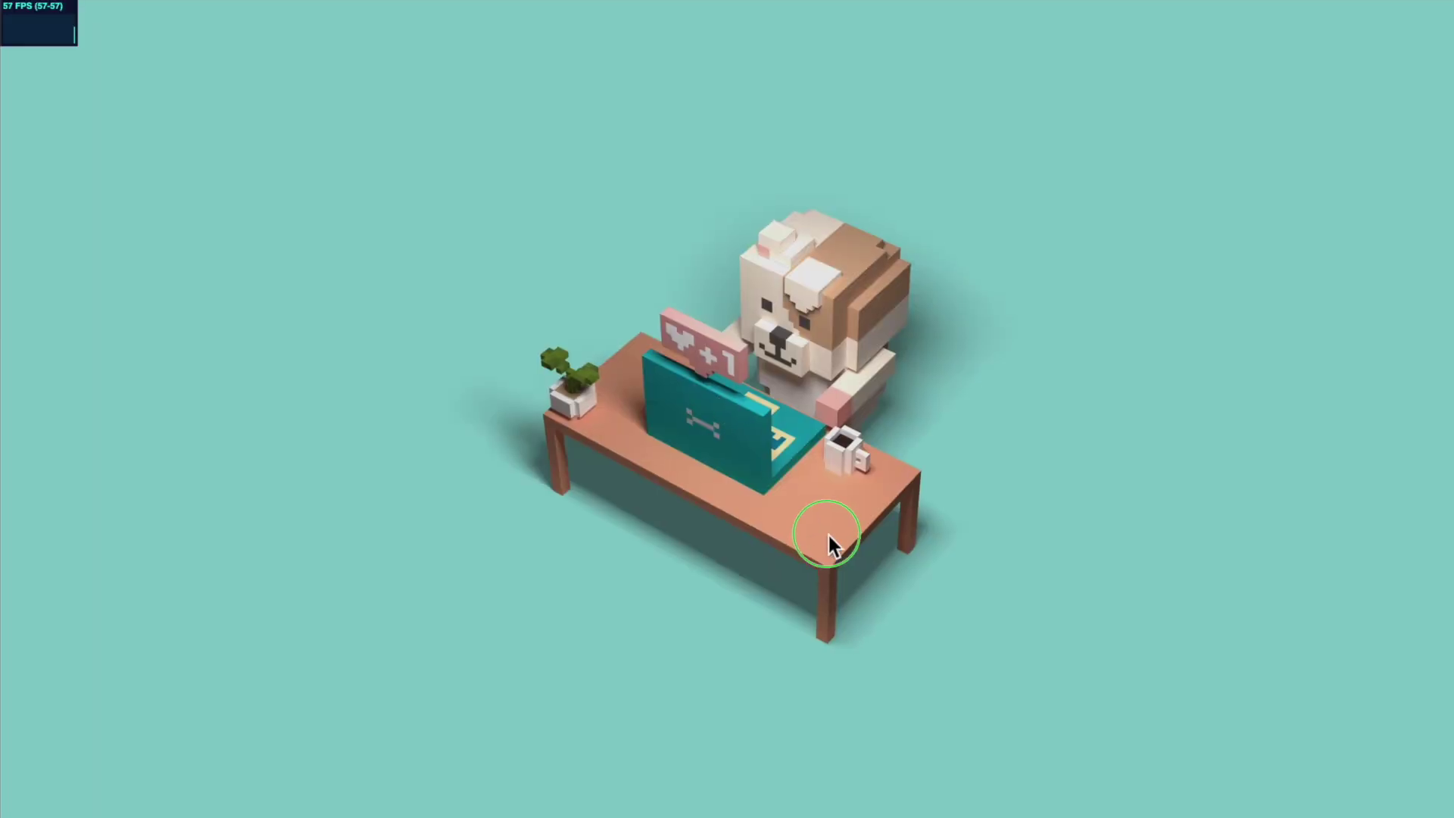
drag(828, 535, 880, 528)
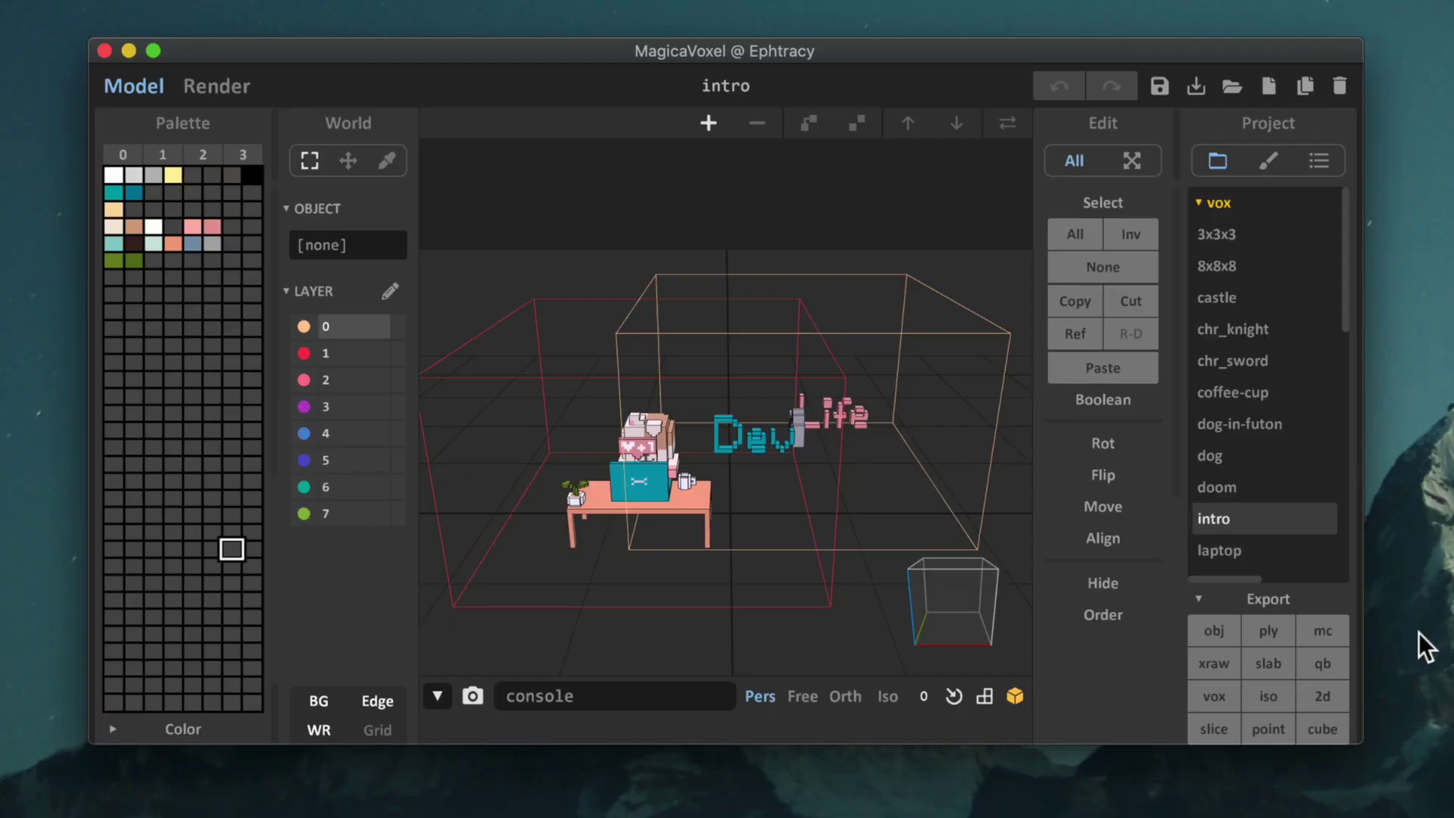
- Switch to MagicaVoxel, export the intro project as an OBJ mesh and make layer 0 visible
click(1205, 602)
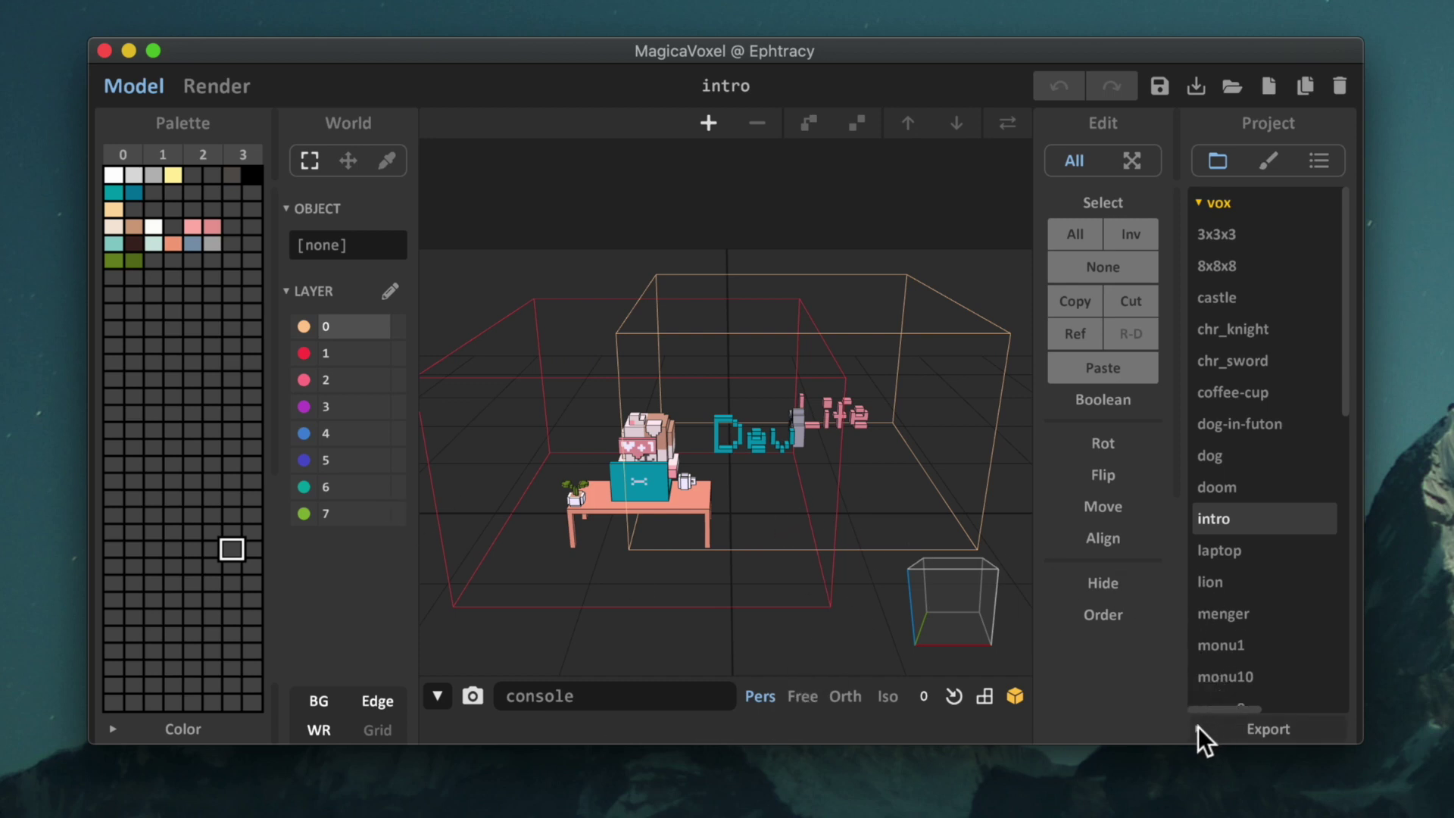
click(1198, 727)
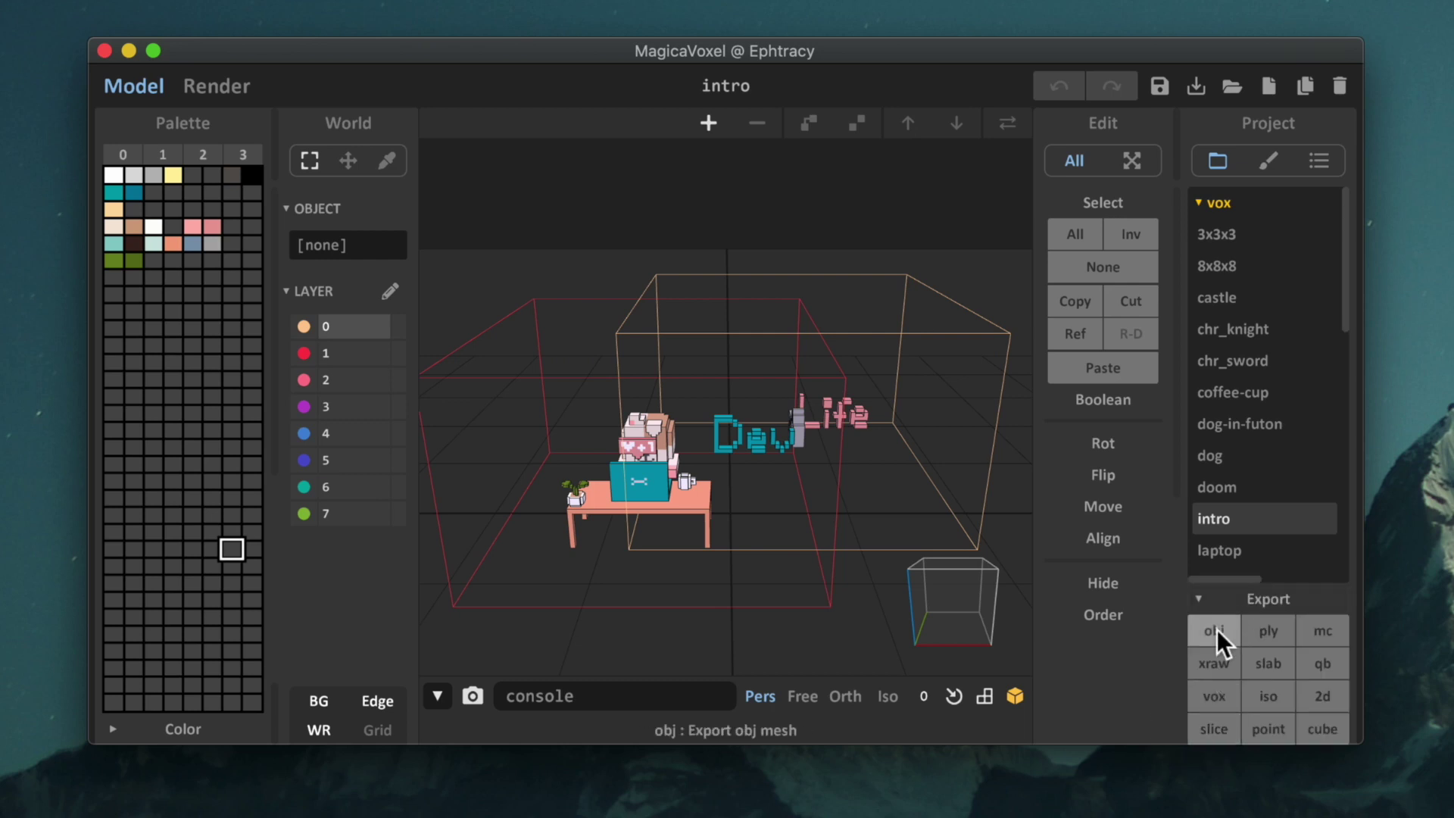
click(1215, 632)
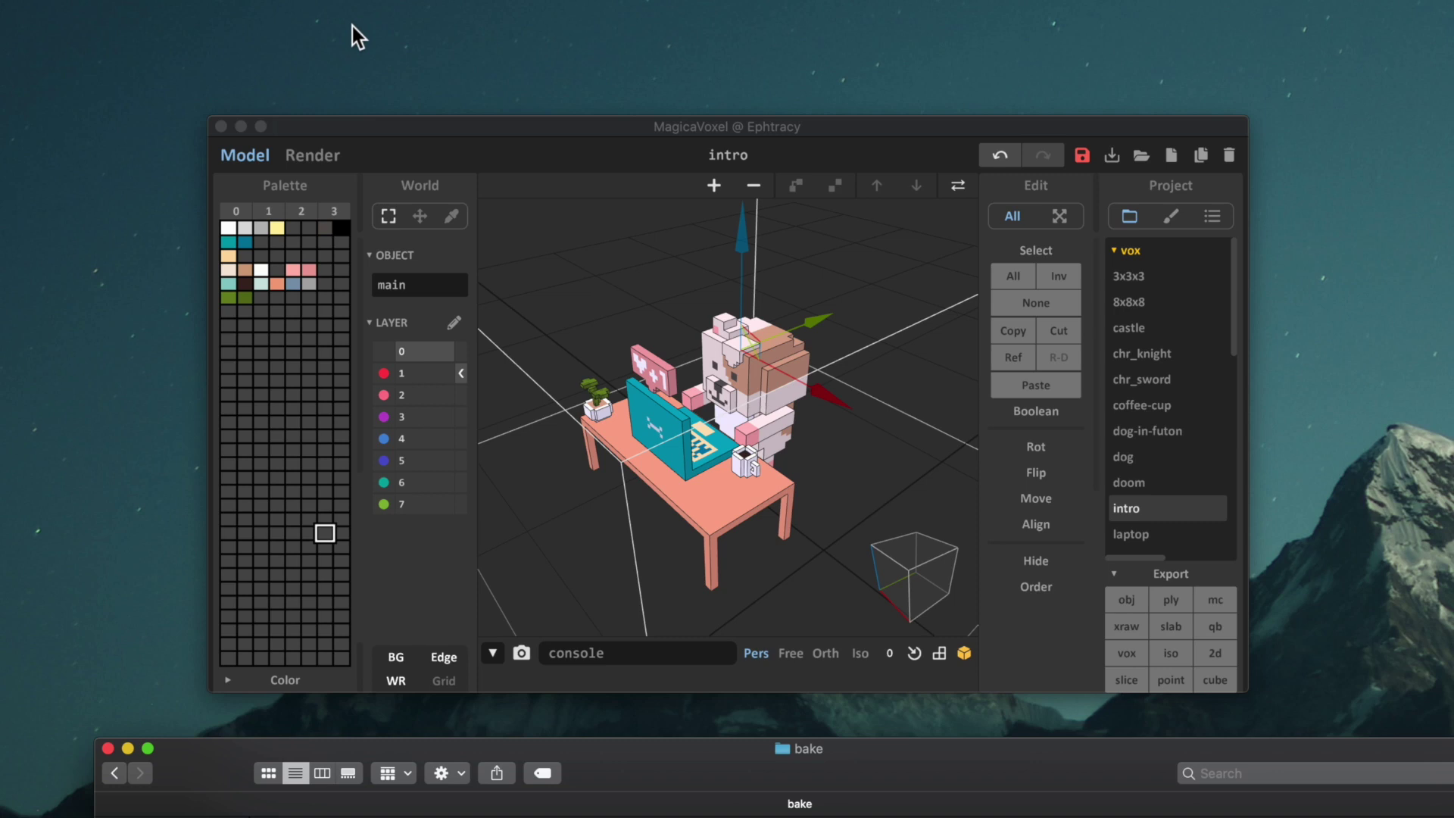
click(447, 134)
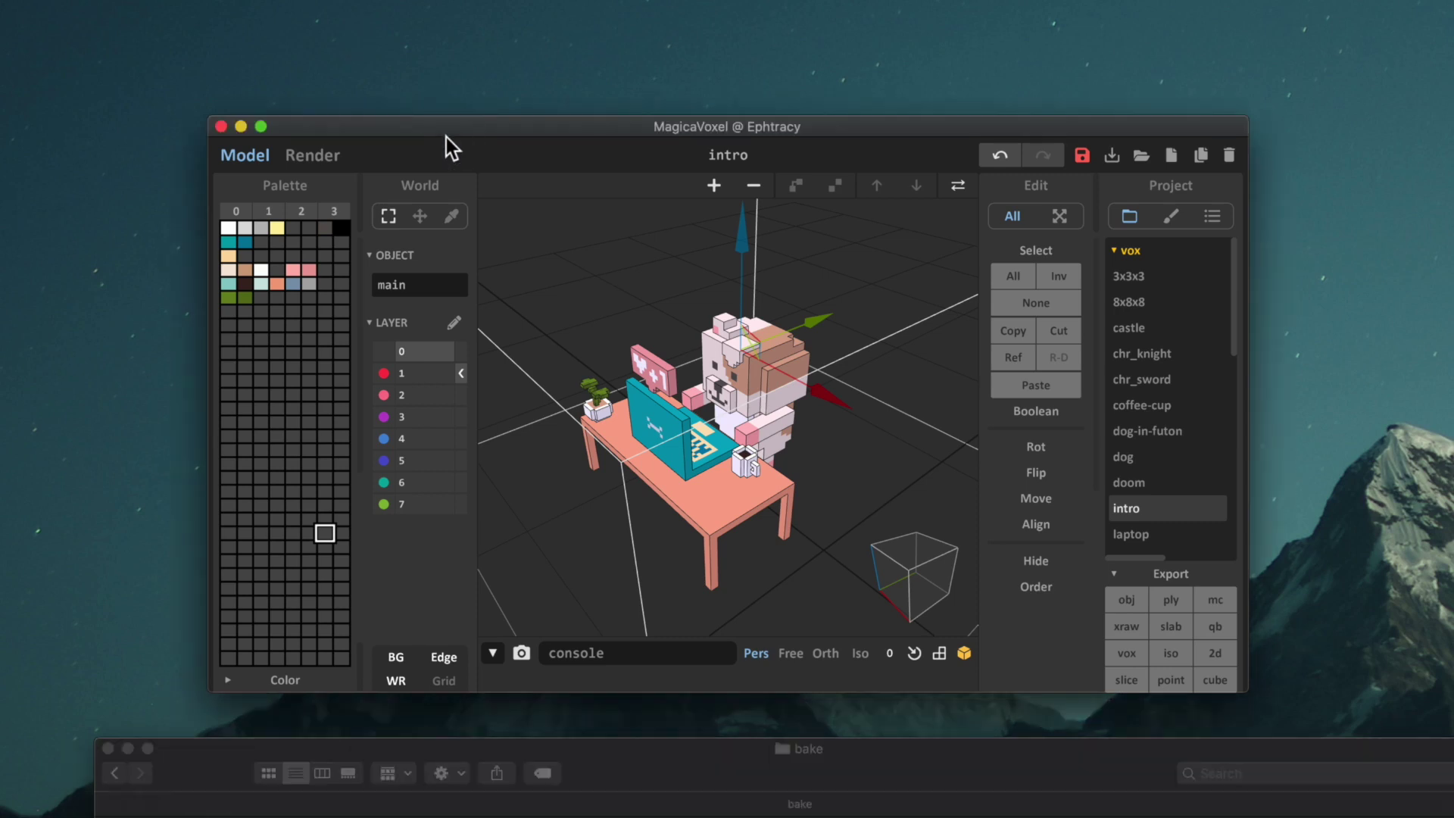
click(384, 352)
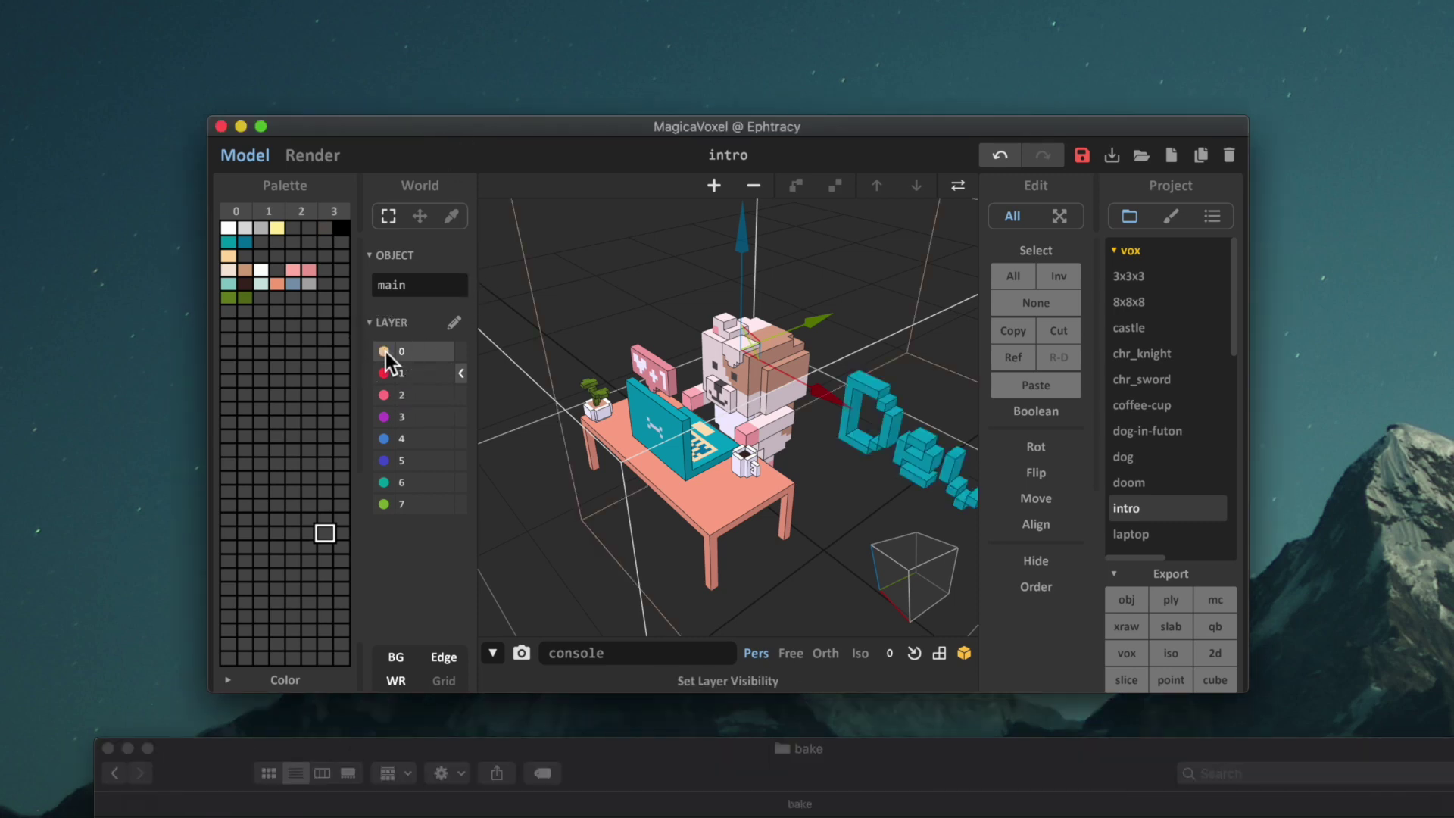
- Review the exported files in Finder's bake folder and preview the intro-1-main.obj model
drag(891, 761, 847, 56)
click(271, 179)
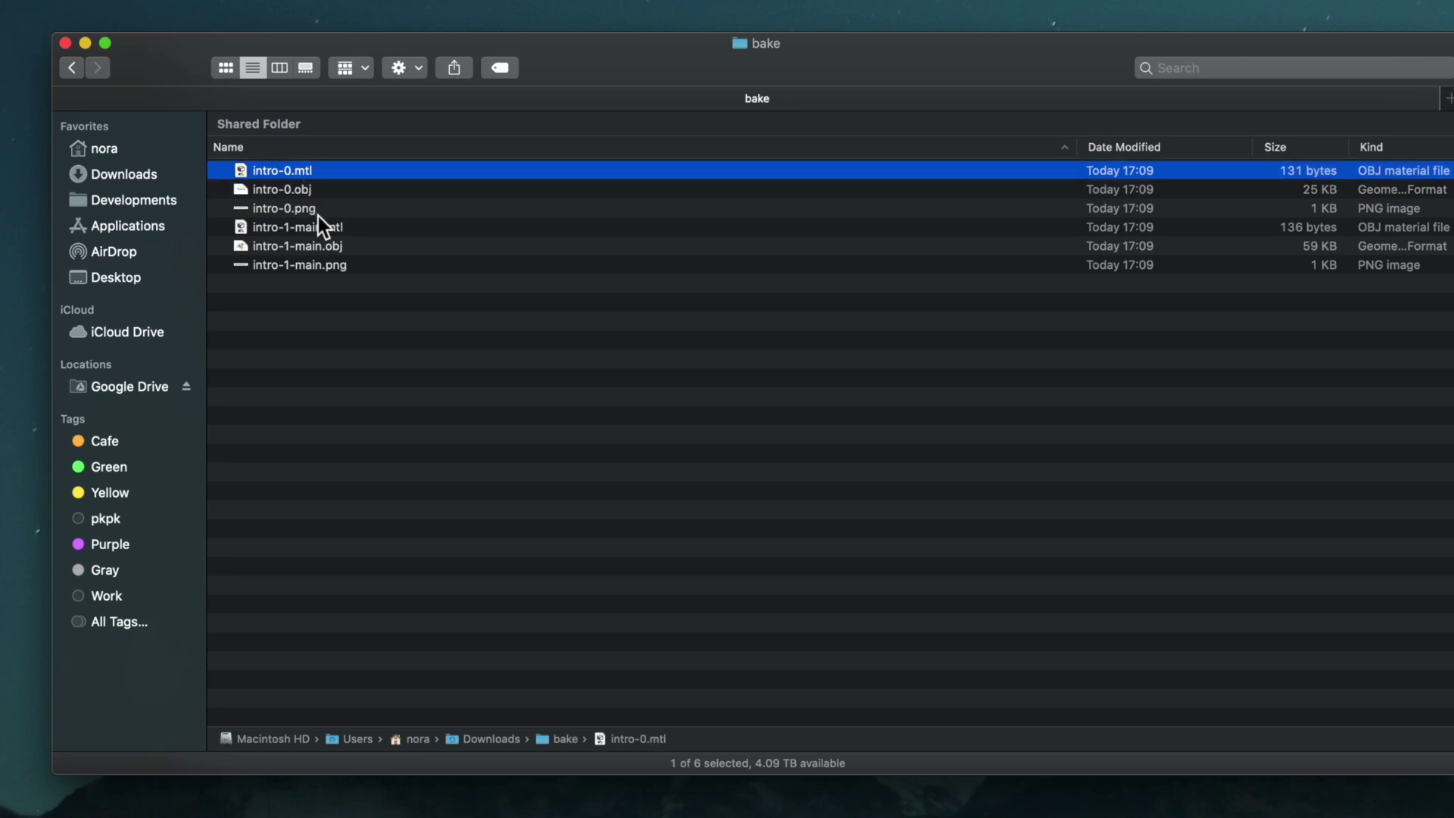
shift+click(318, 214)
click(334, 228)
key(Down)
key(Down)
key(Up)
key(Up)
key(Up)
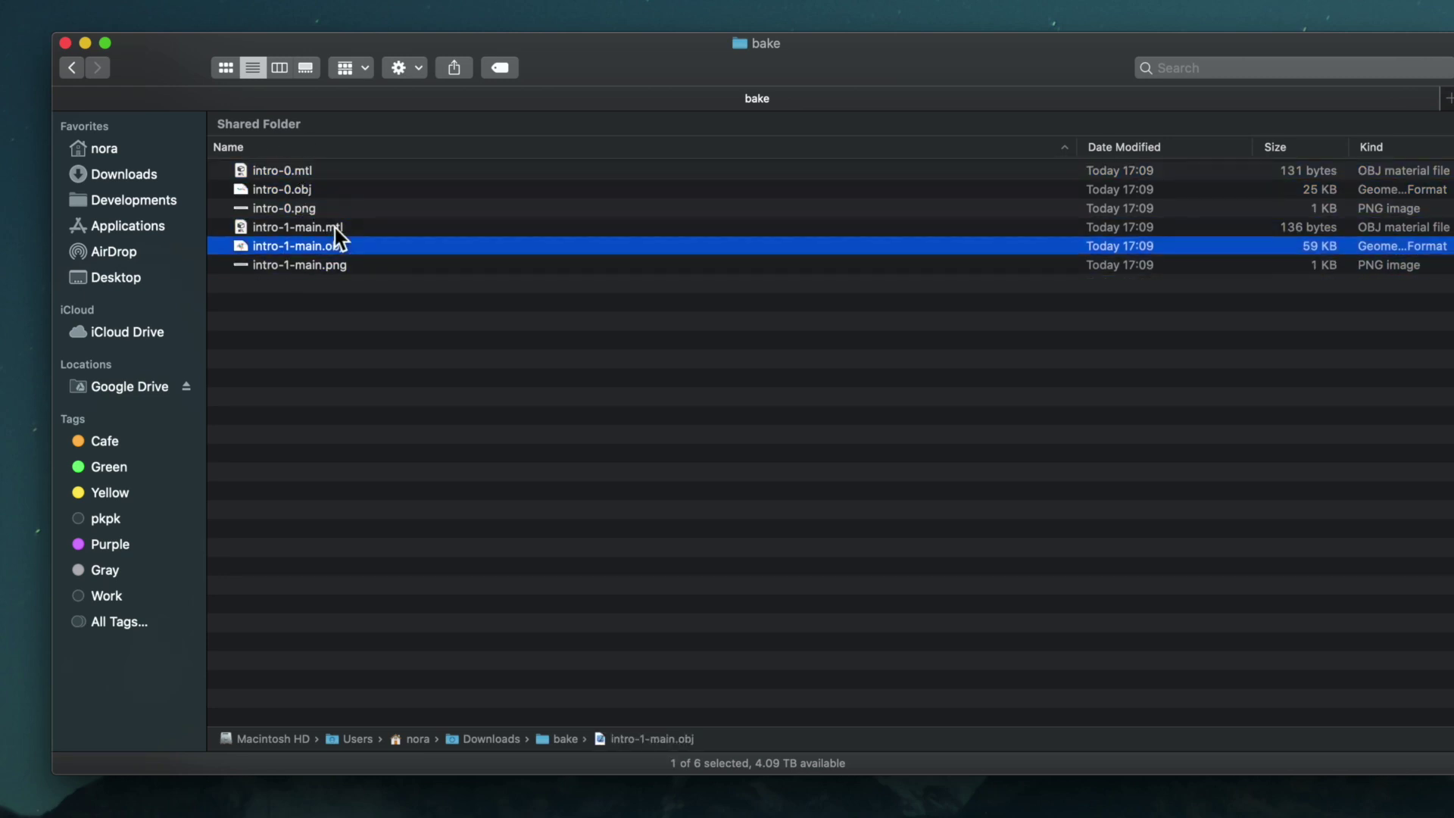
key(Up)
key(Up)
key(Down)
key(Down)
key(Down)
key(Down)
key(space)
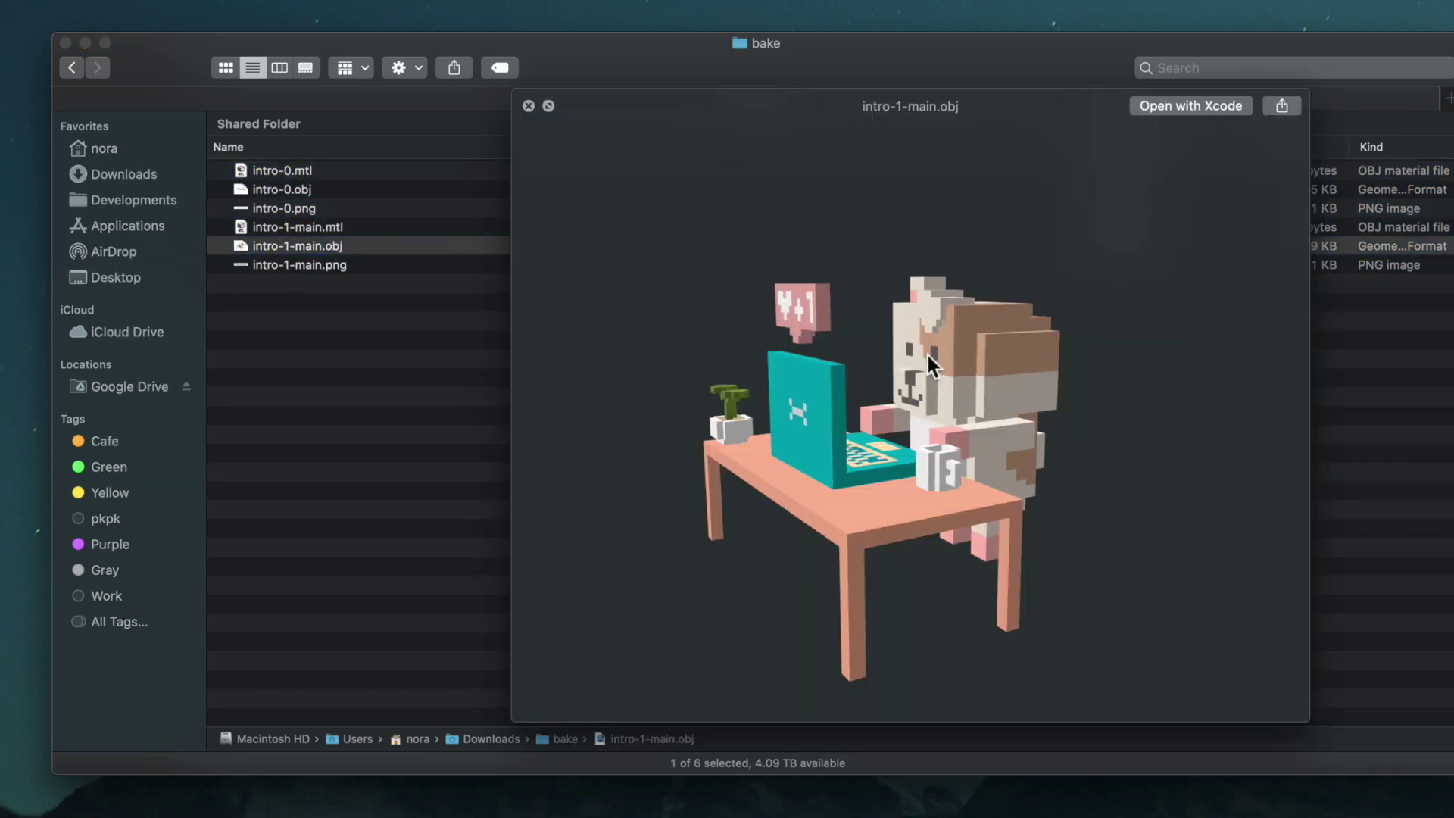
key(space)
- Delete intro-0.mtl, intro-0.obj and intro-0.png from the bake folder
key(Down)
key(Up)
key(Up)
key(Up)
key(Up)
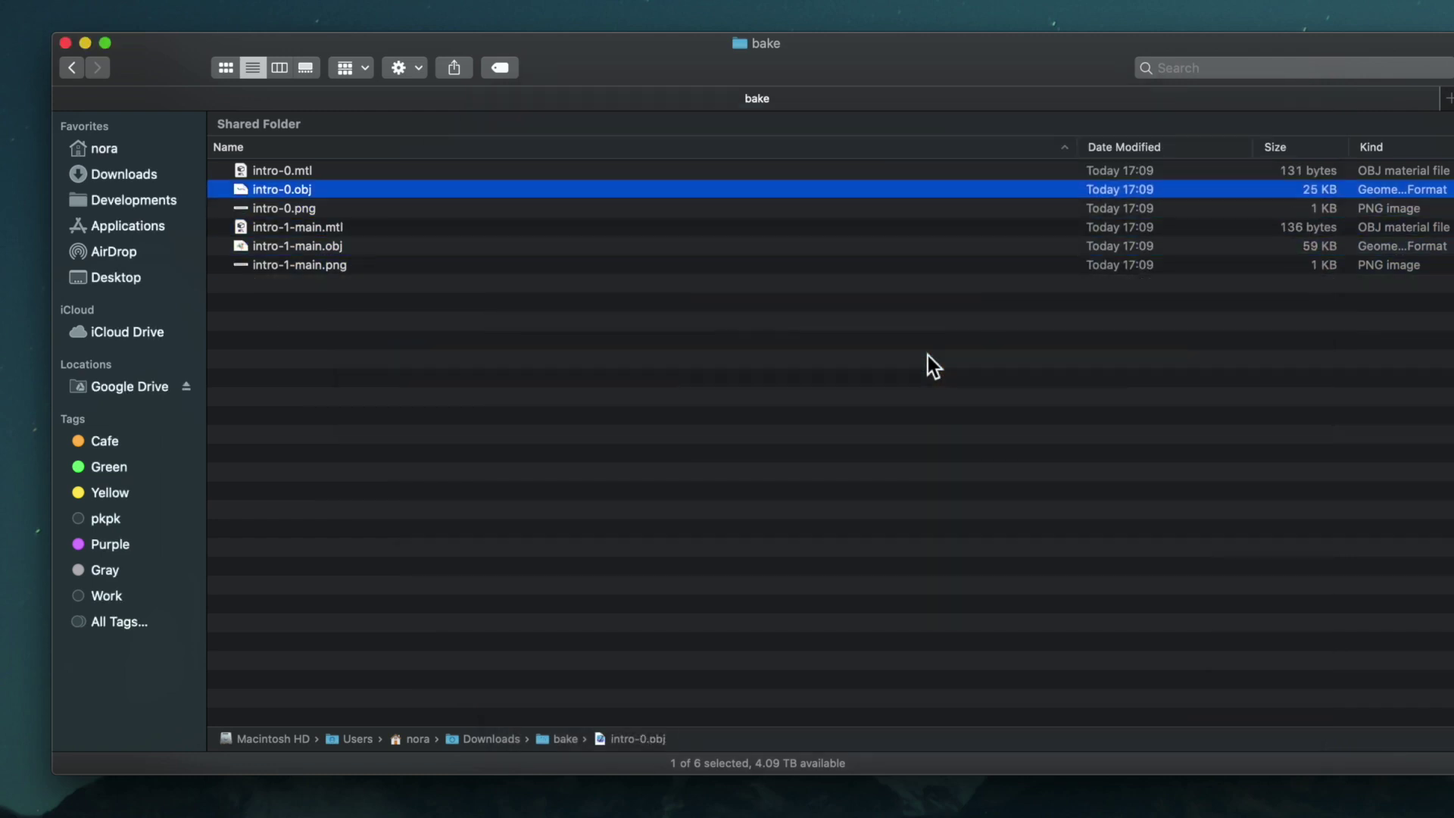
key(Up)
key(shift+Down)
key(shift+Down)
key(super+BackSpace)
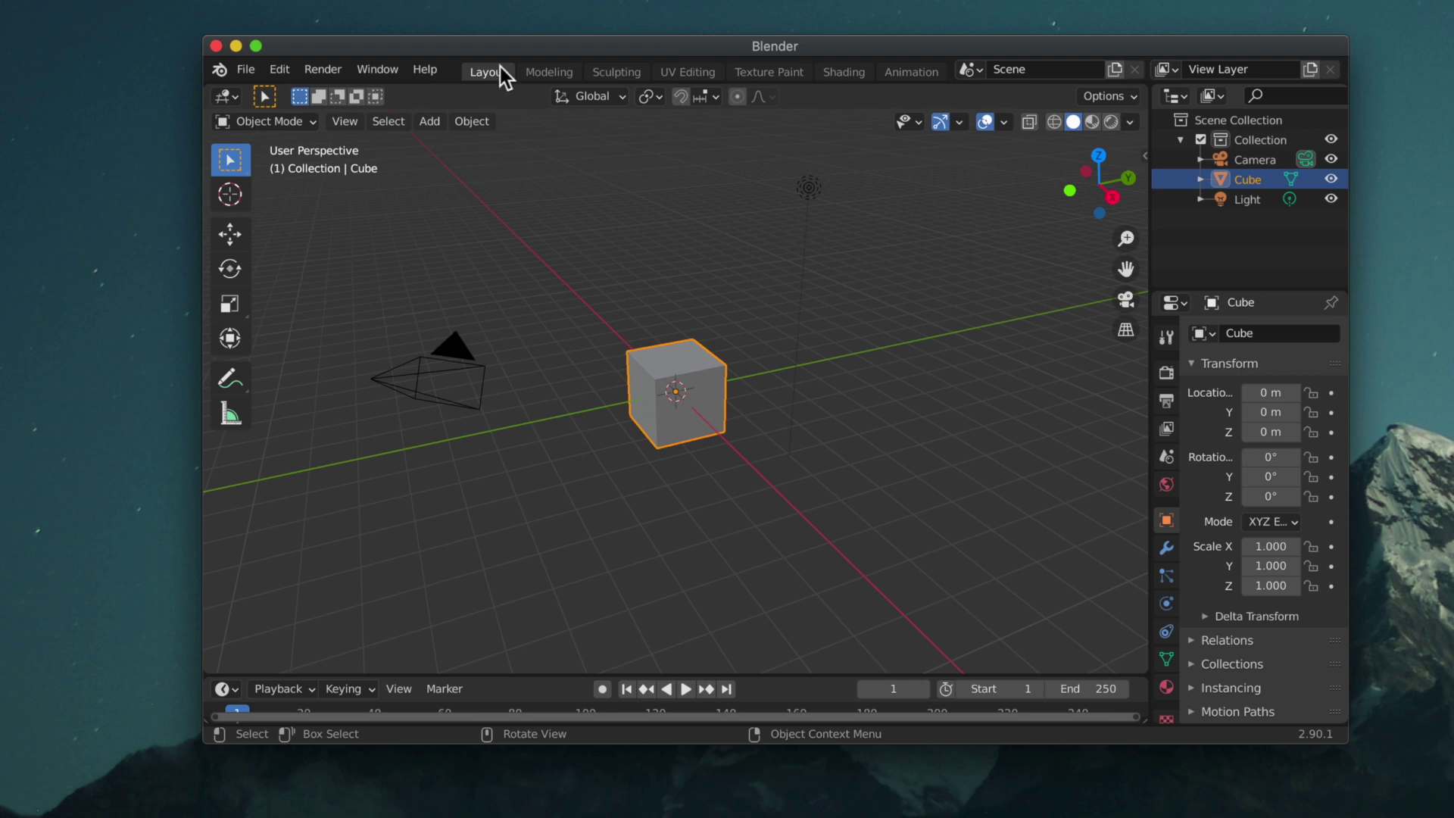
click(247, 75)
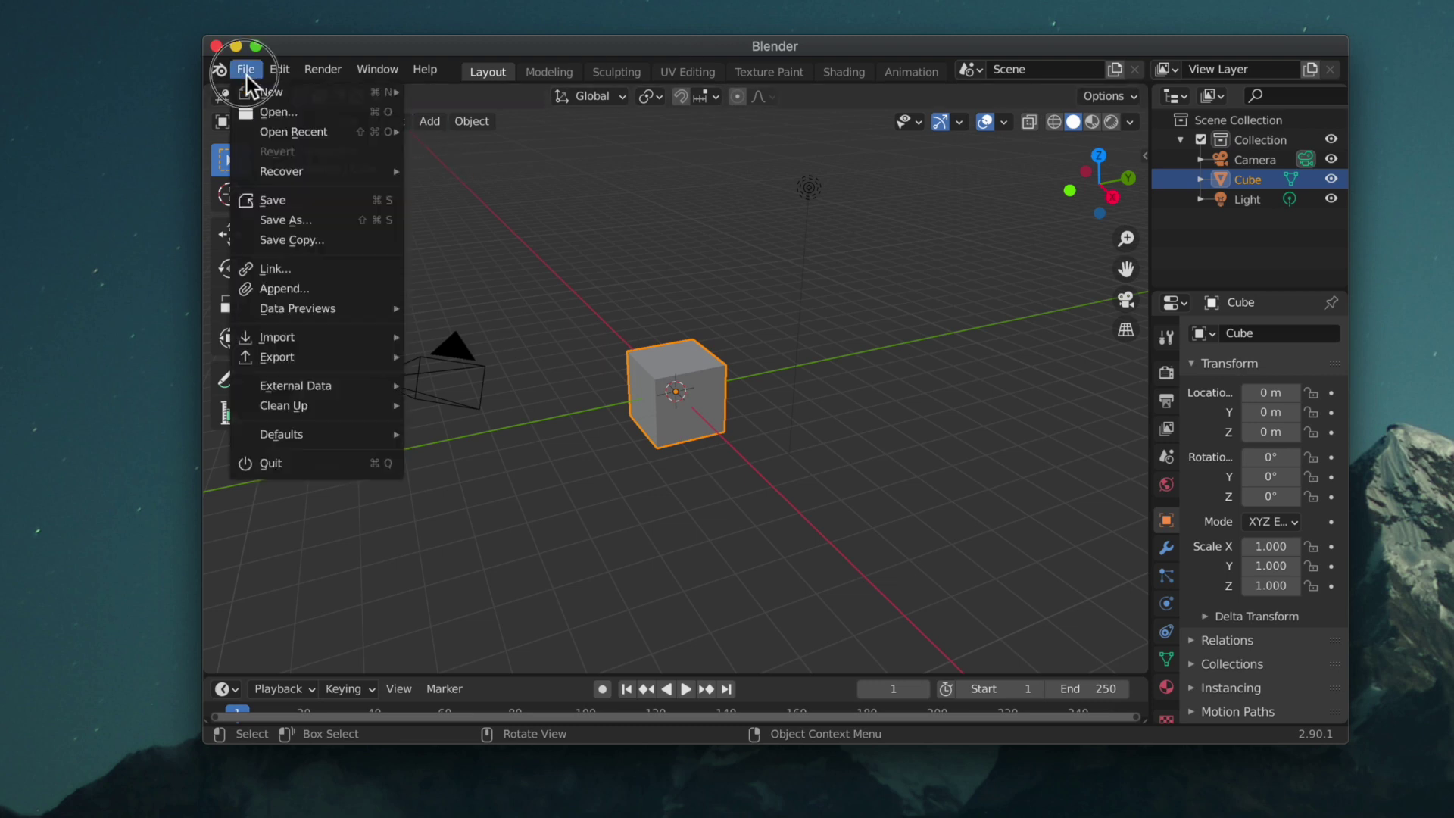
click(261, 70)
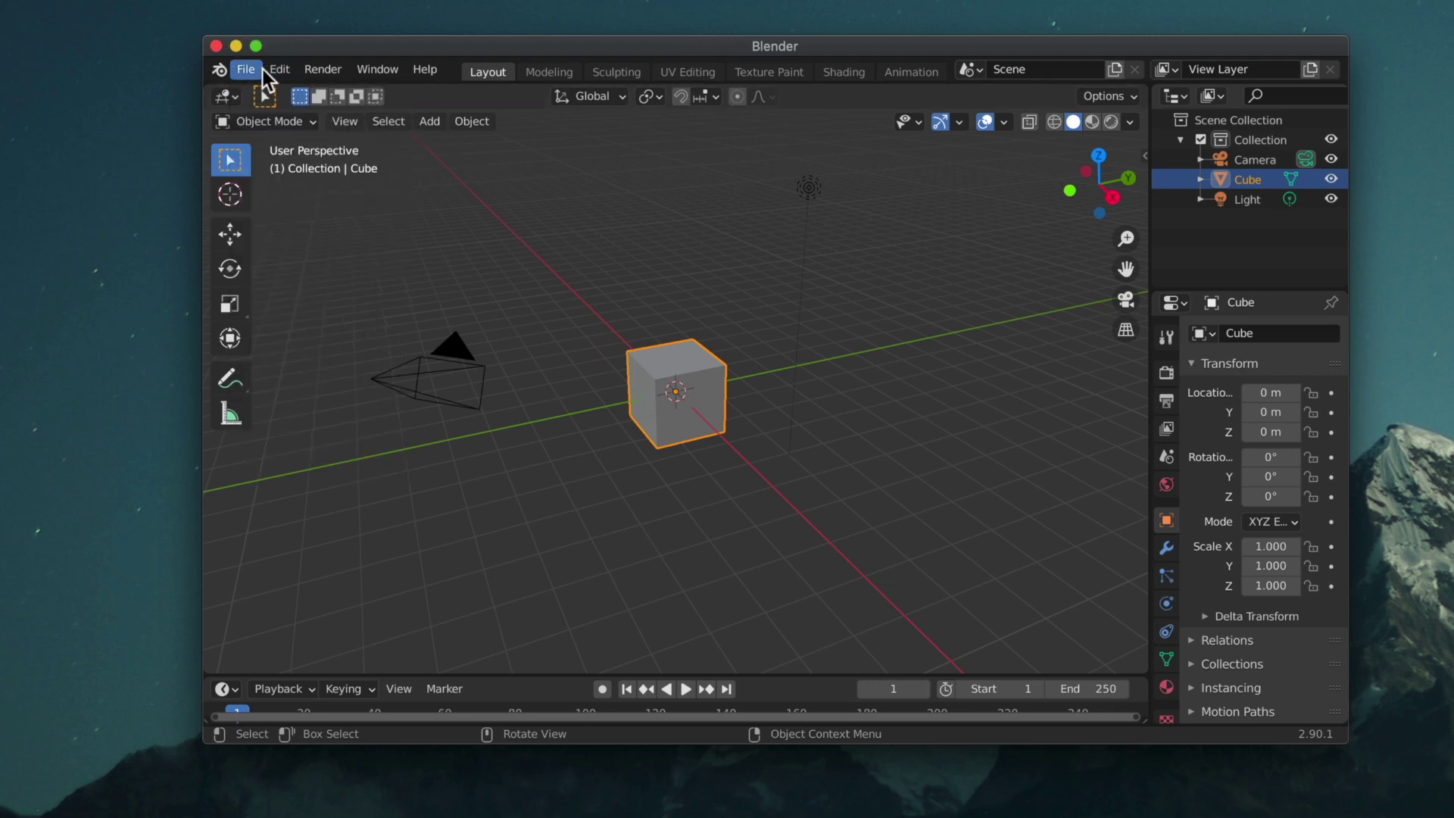
click(250, 70)
click(250, 70)
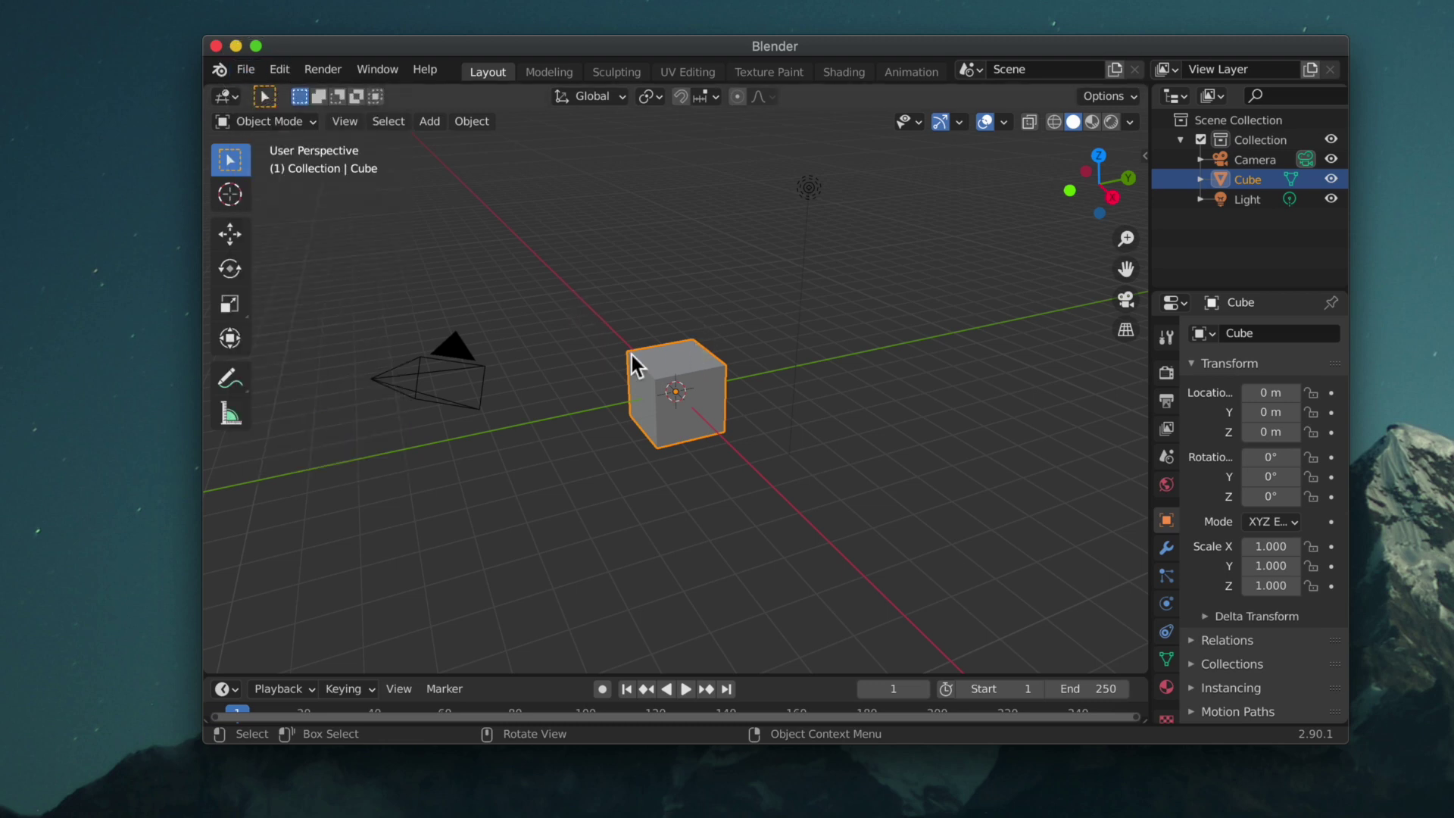
- Switch to Blender and delete the default cube from the scene
right_click(705, 377)
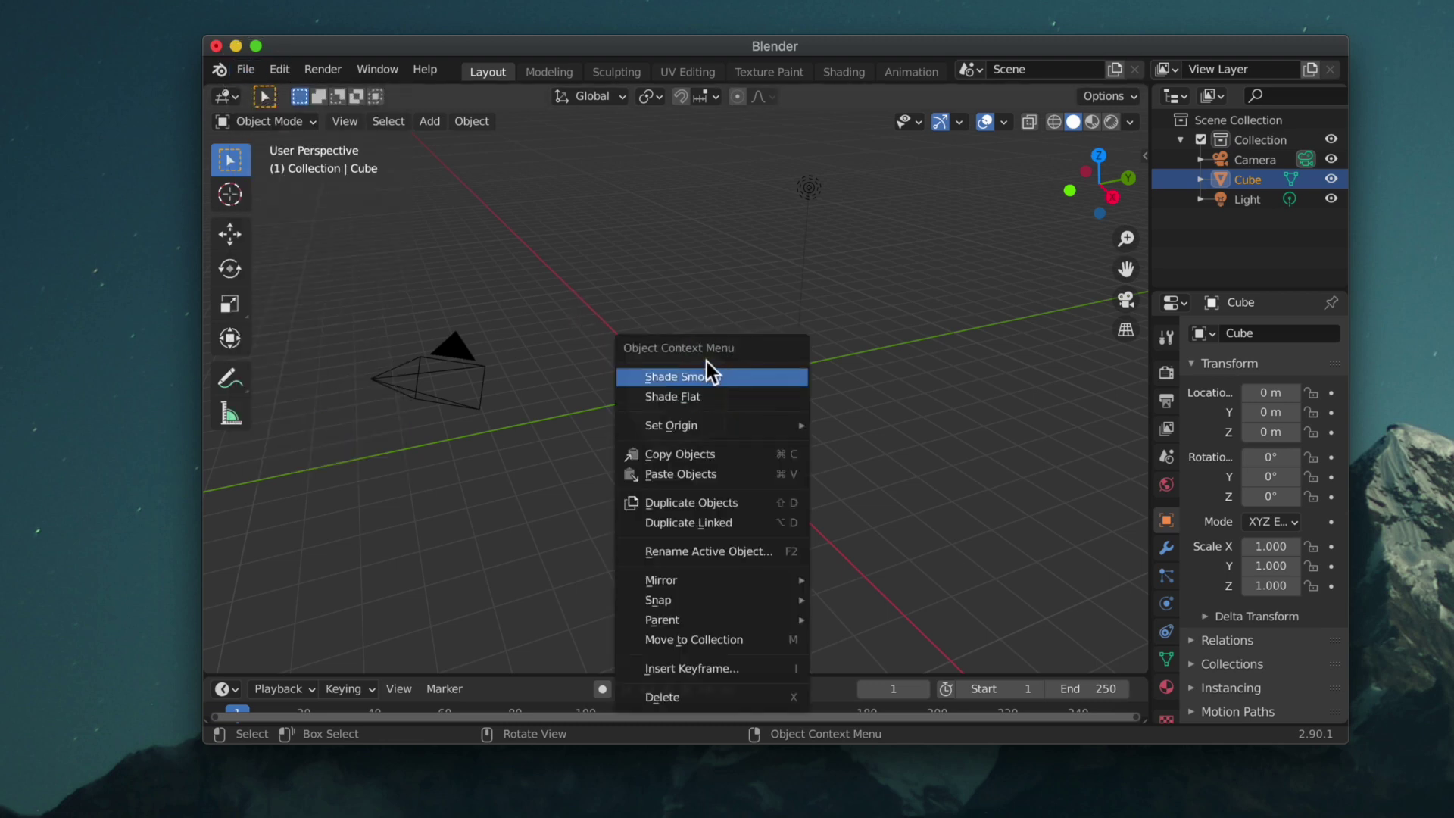
key(Escape)
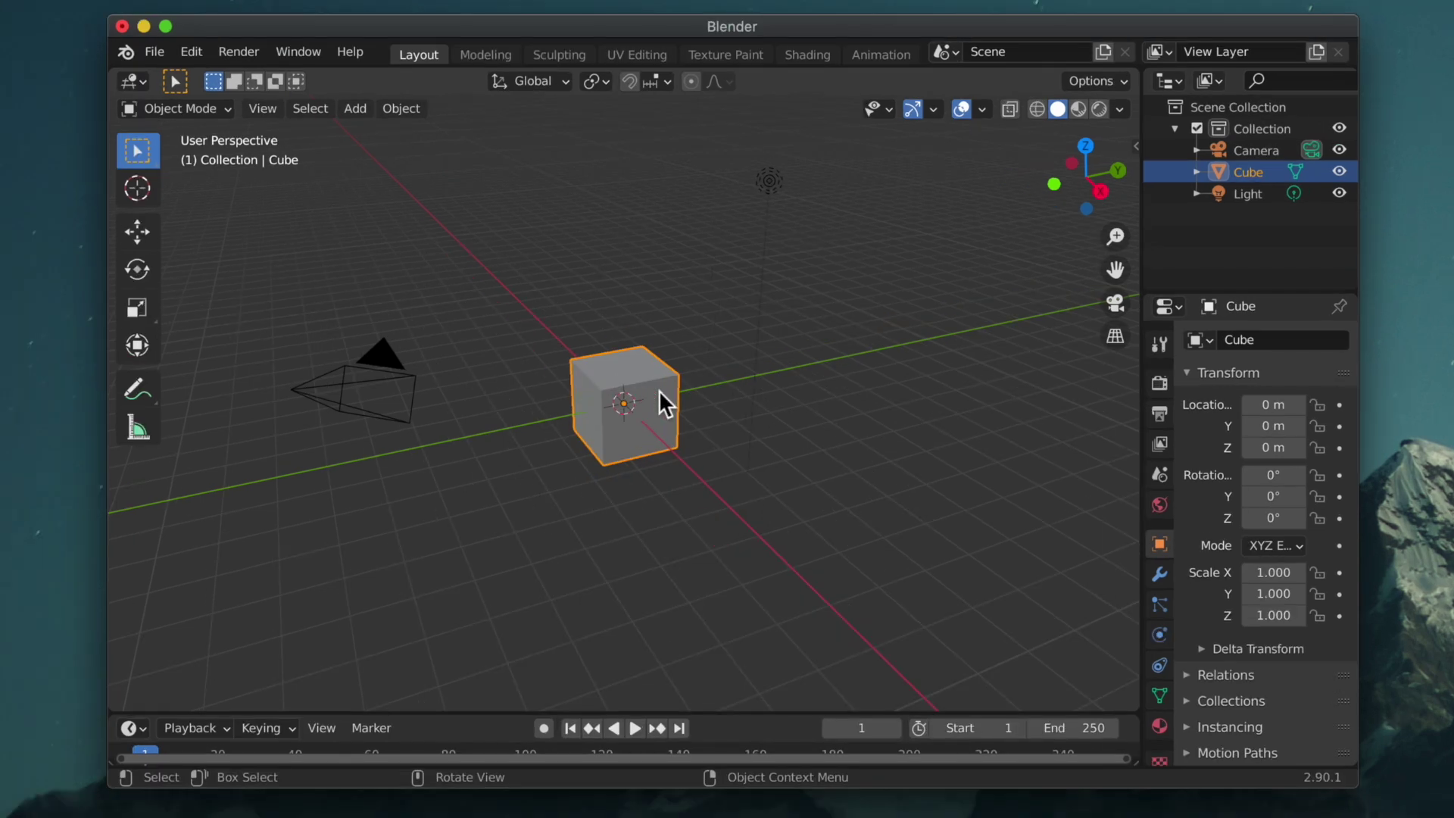
key(x)
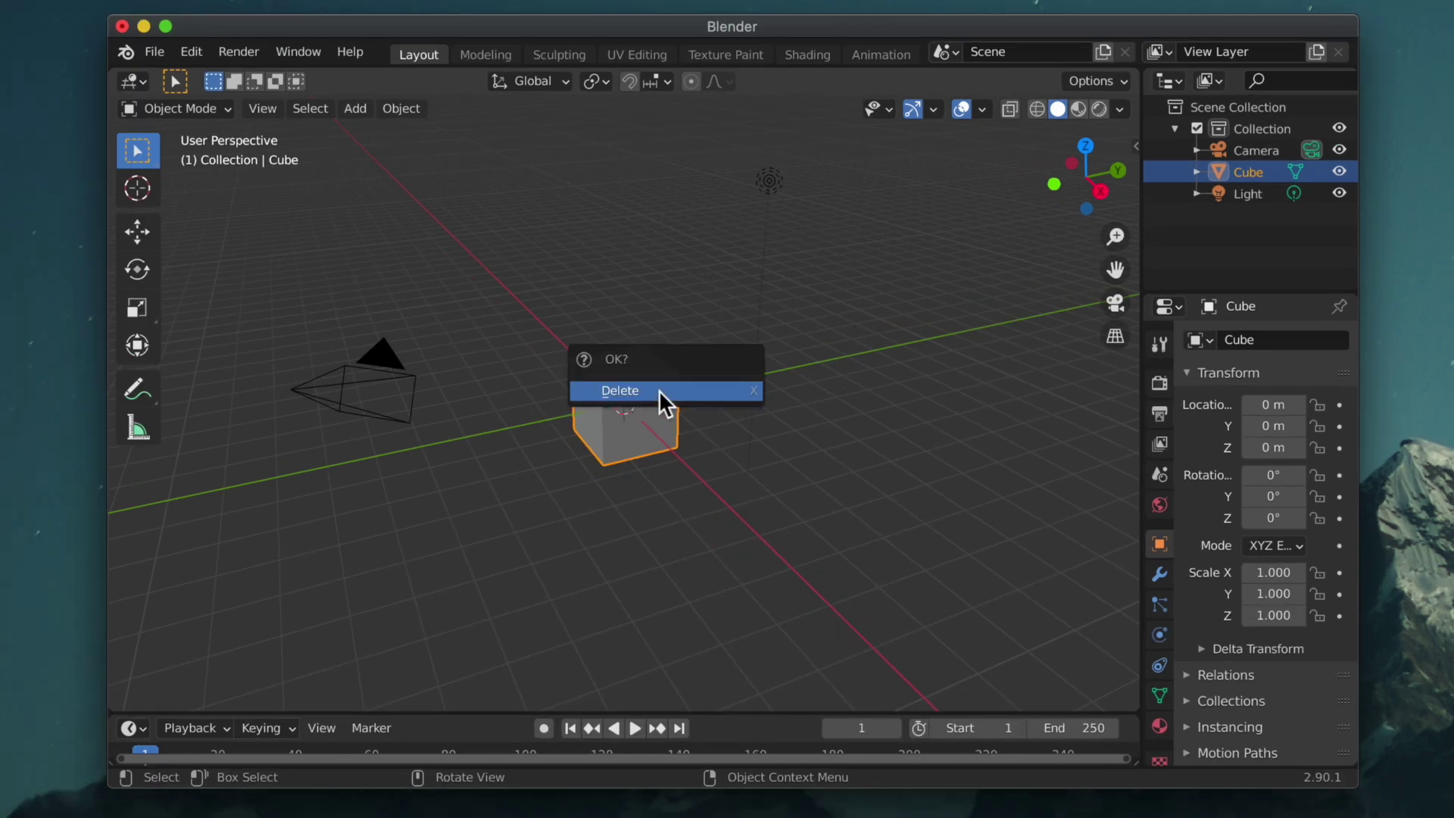
click(659, 390)
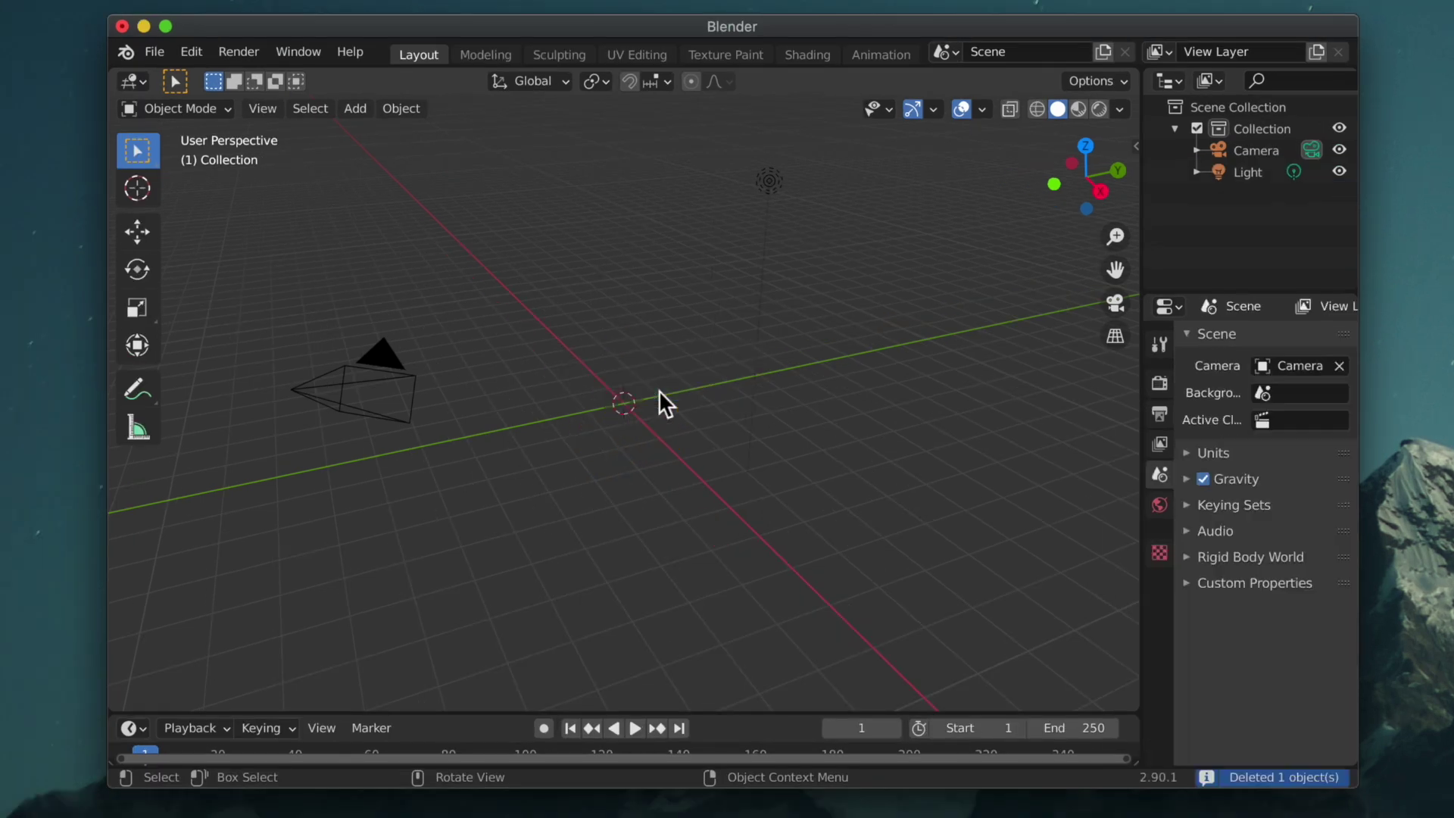
- Import the main OBJ model of the dog at its desk into the scene as Wavefront (.obj)
click(158, 53)
mouse_move(241, 342)
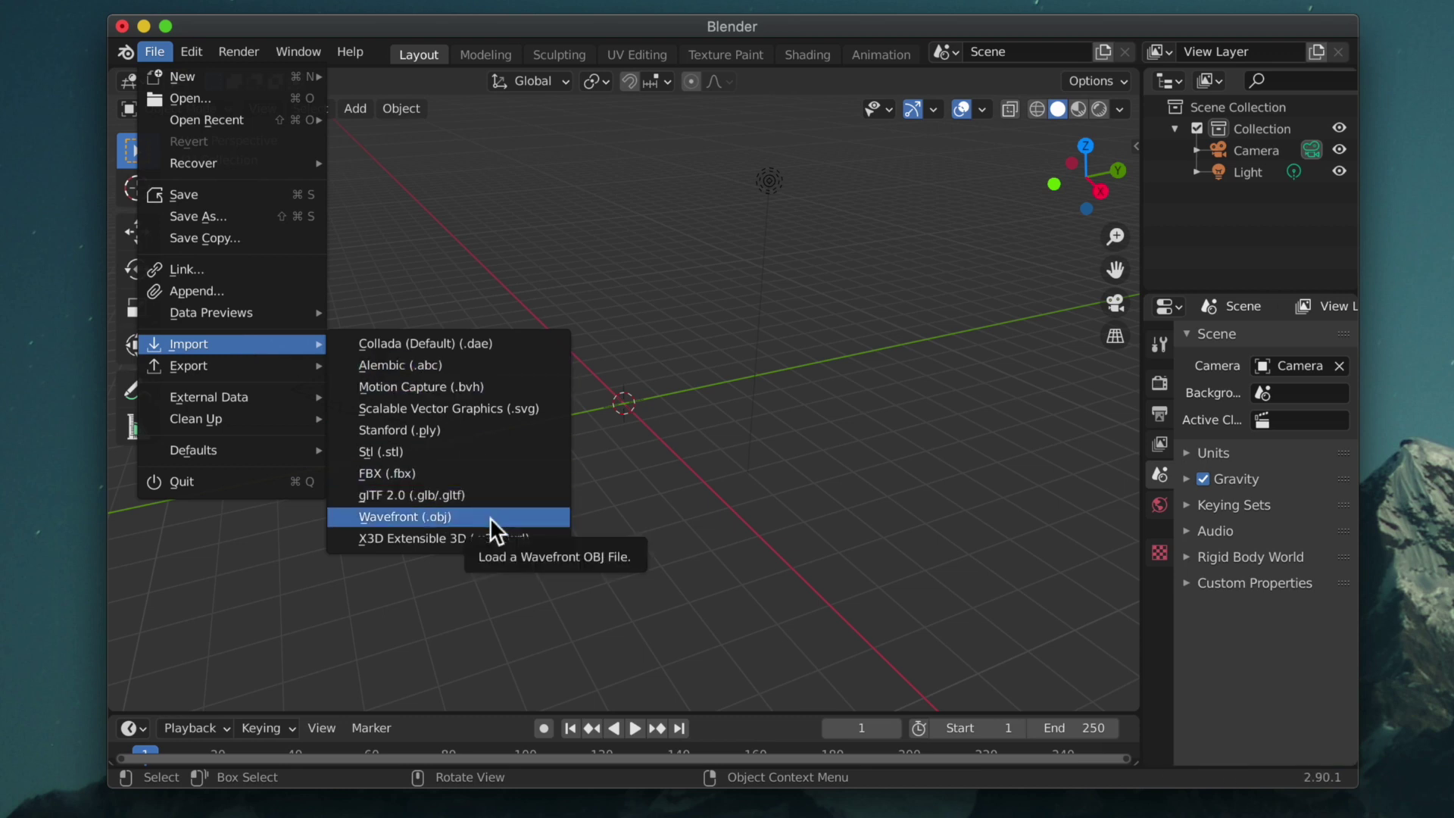
click(490, 517)
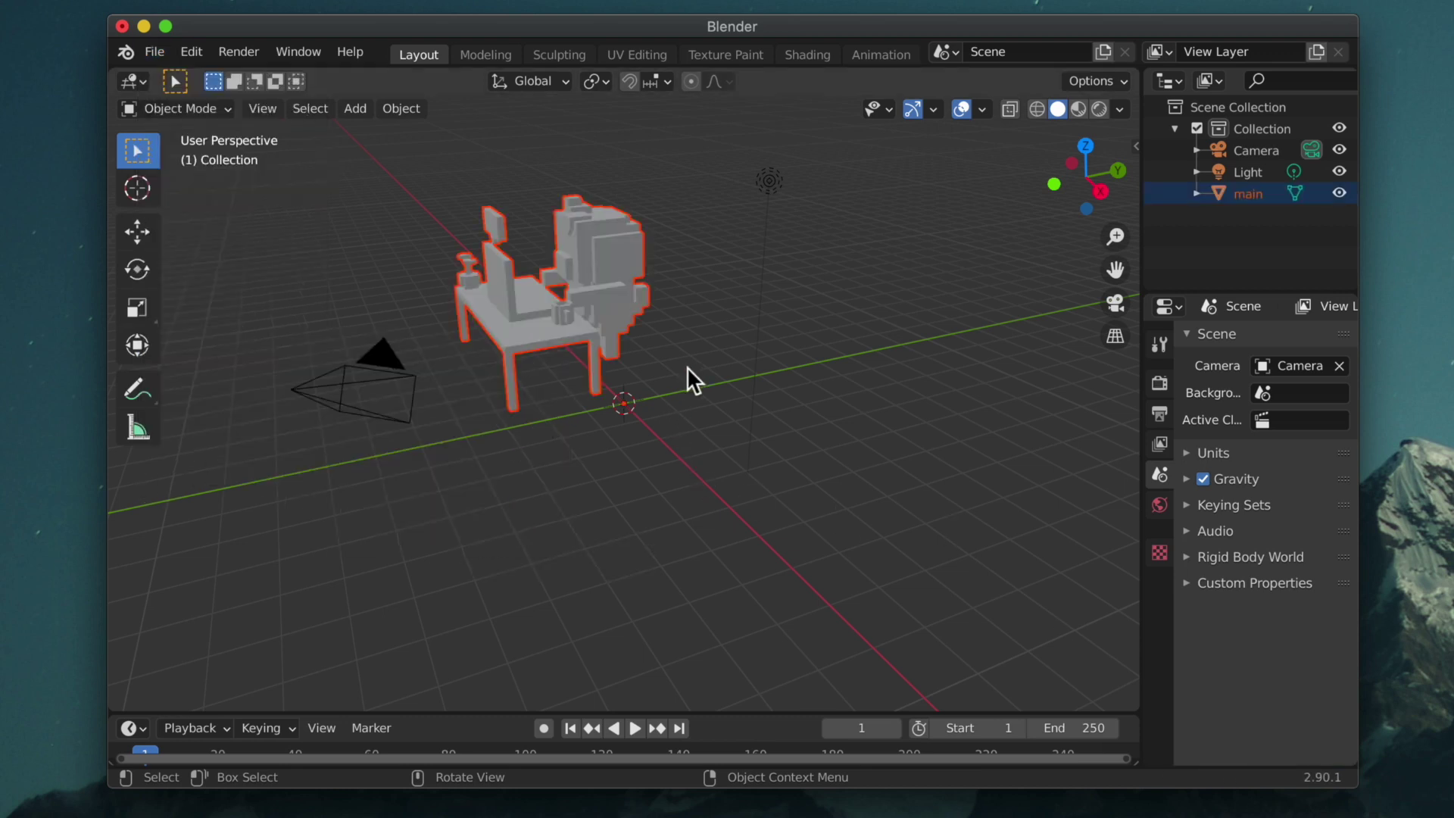
- Move the imported desk model along the X axis so it sits centred over the world origin
middle_drag(688, 367, 785, 377)
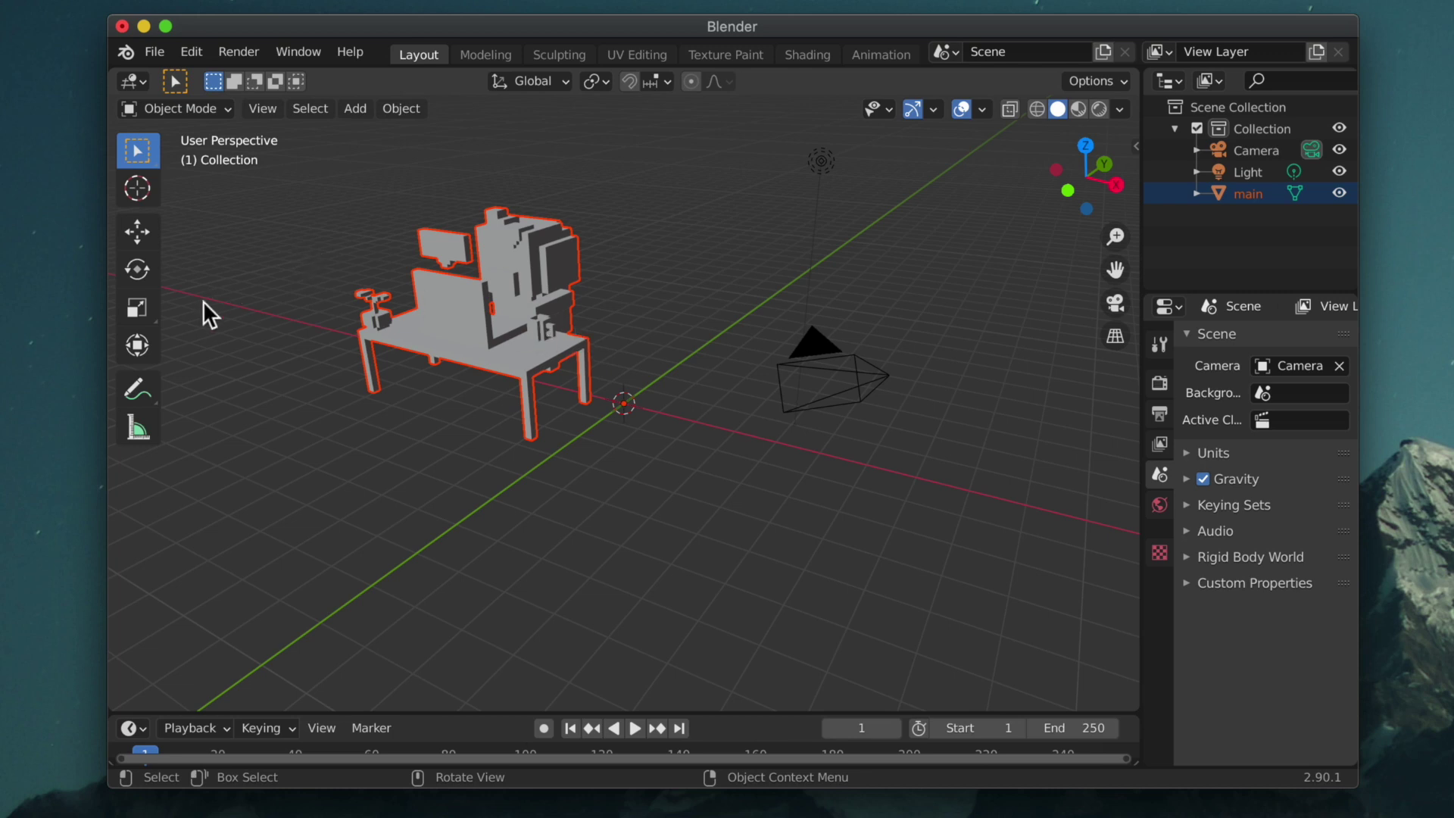
click(138, 235)
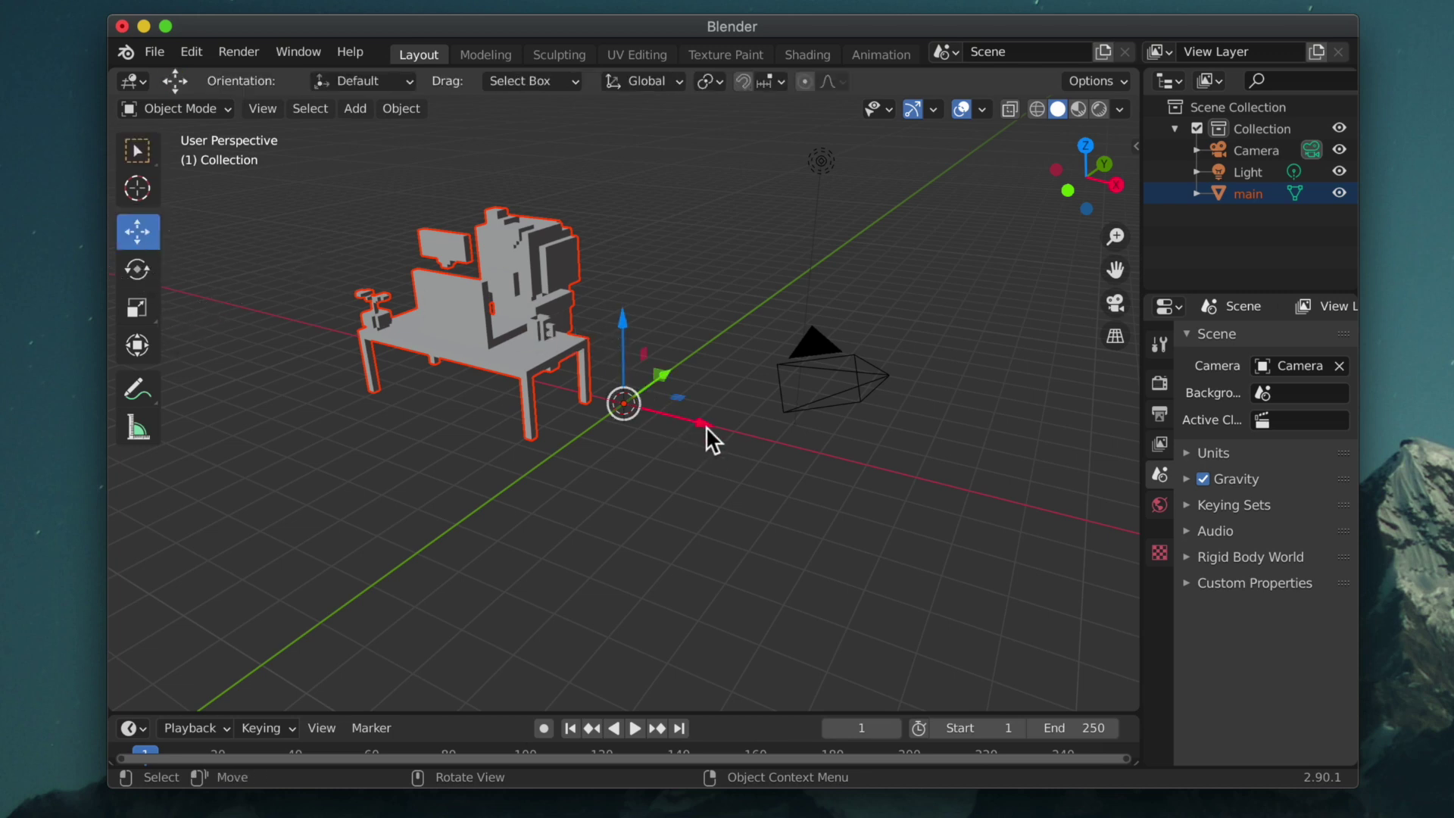
drag(704, 424, 854, 478)
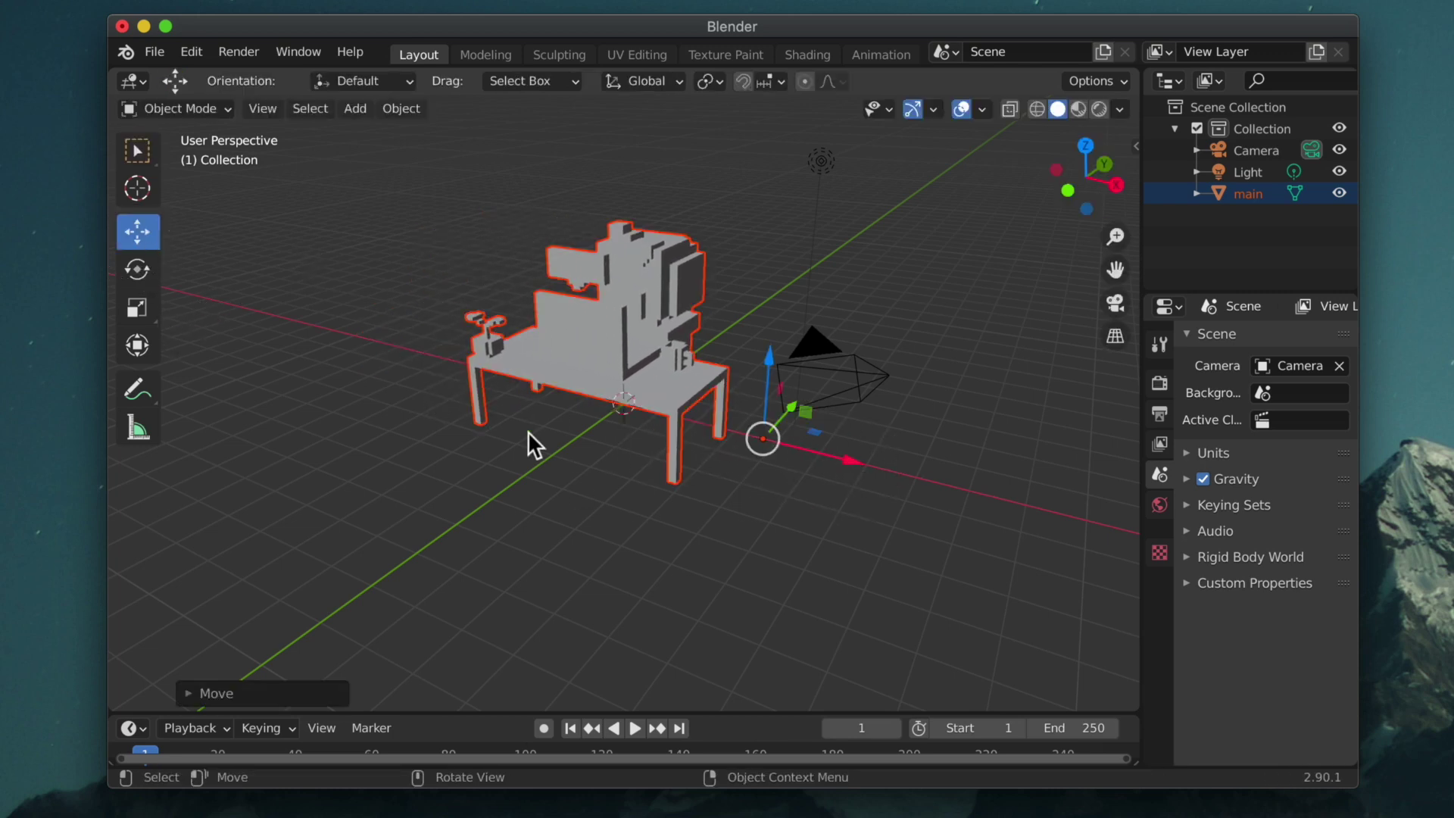
middle_drag(962, 382, 985, 327)
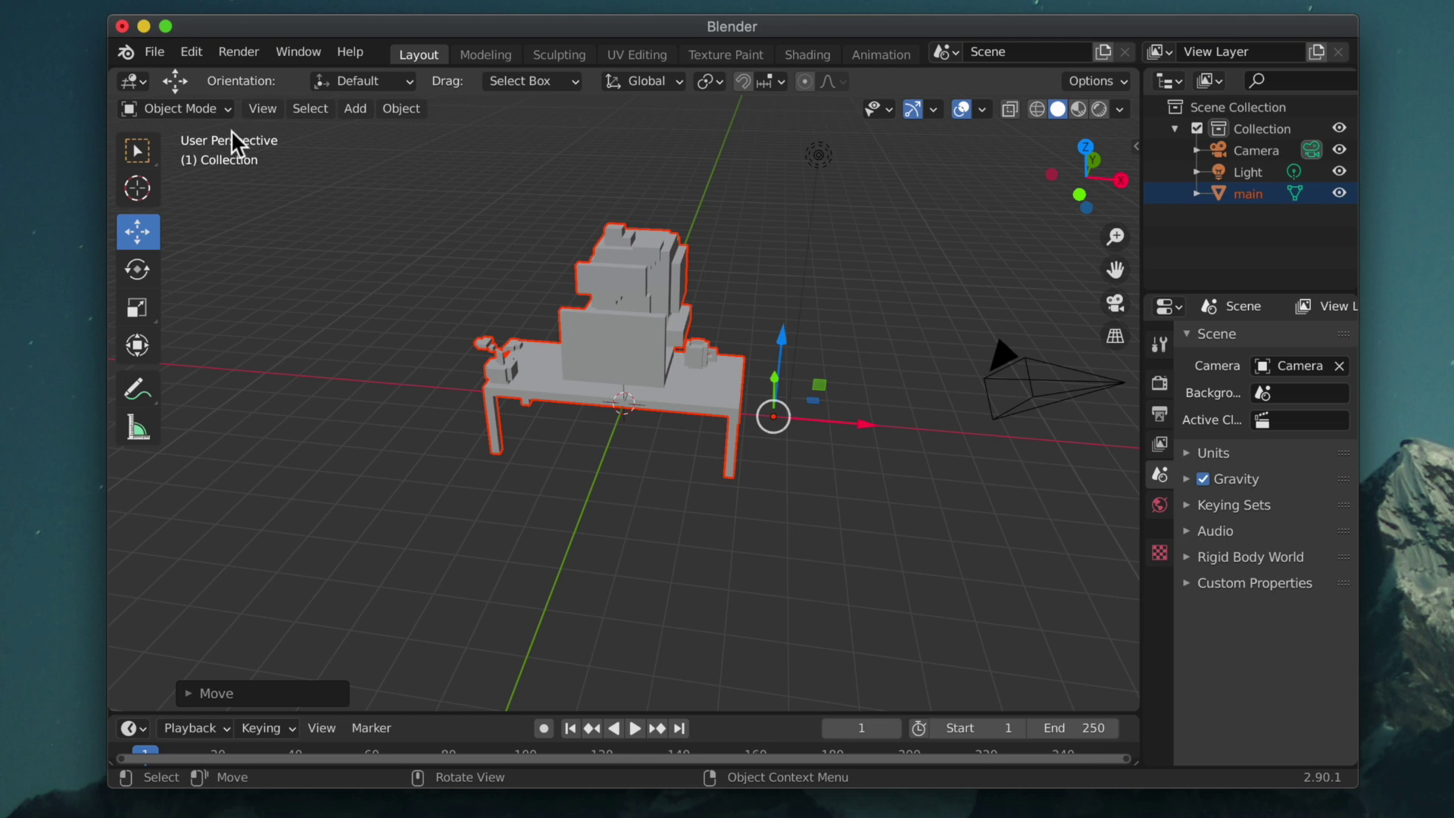
click(138, 151)
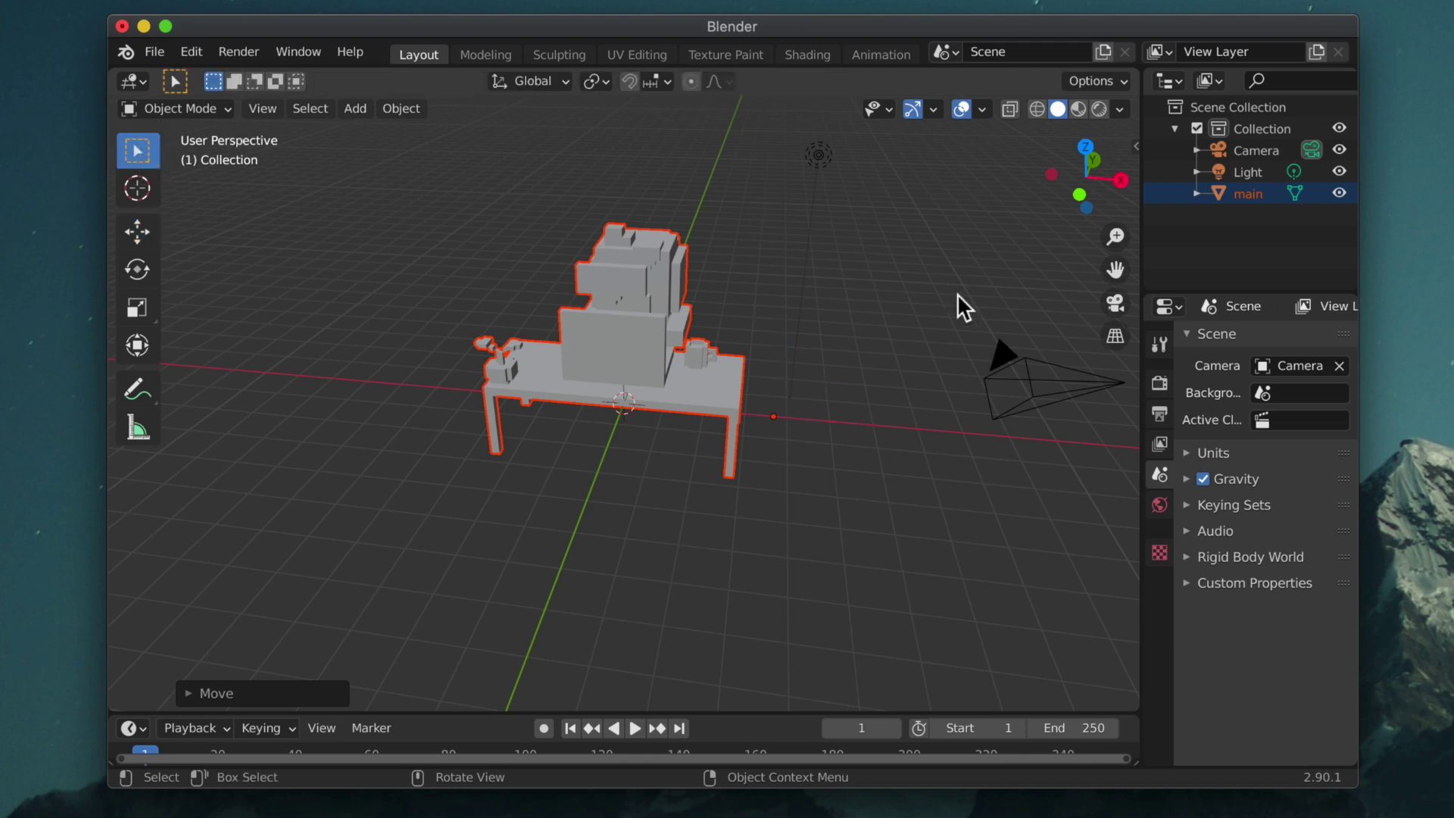
- Show the viewport in rendered shading and view the textured dog scene from above
click(1099, 109)
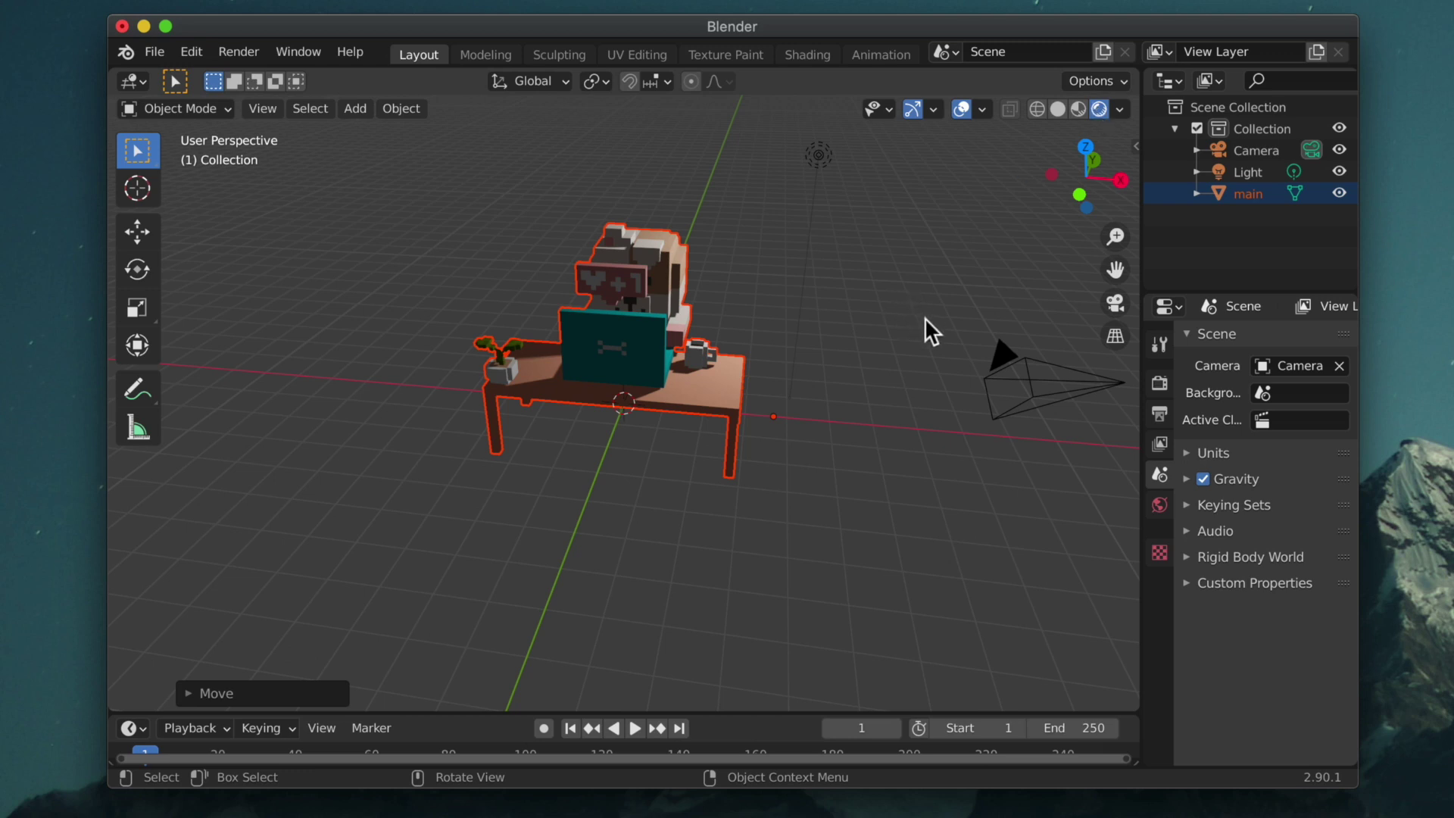
middle_drag(925, 317, 821, 370)
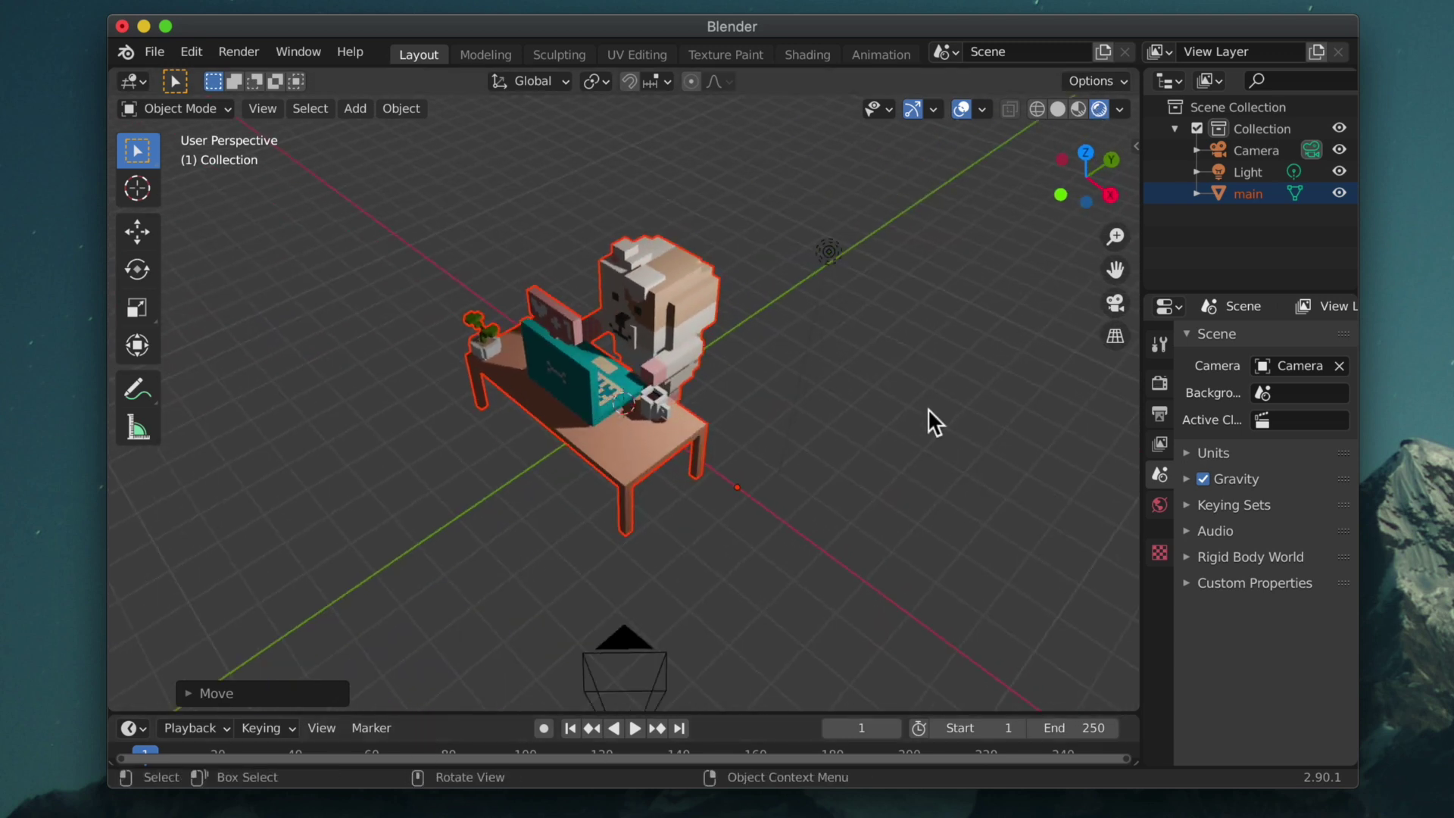
middle_drag(928, 408, 980, 338)
- Move the light to about X 3.532 and Z 6.373 in front of the desk and check the lighting from several angles
click(826, 245)
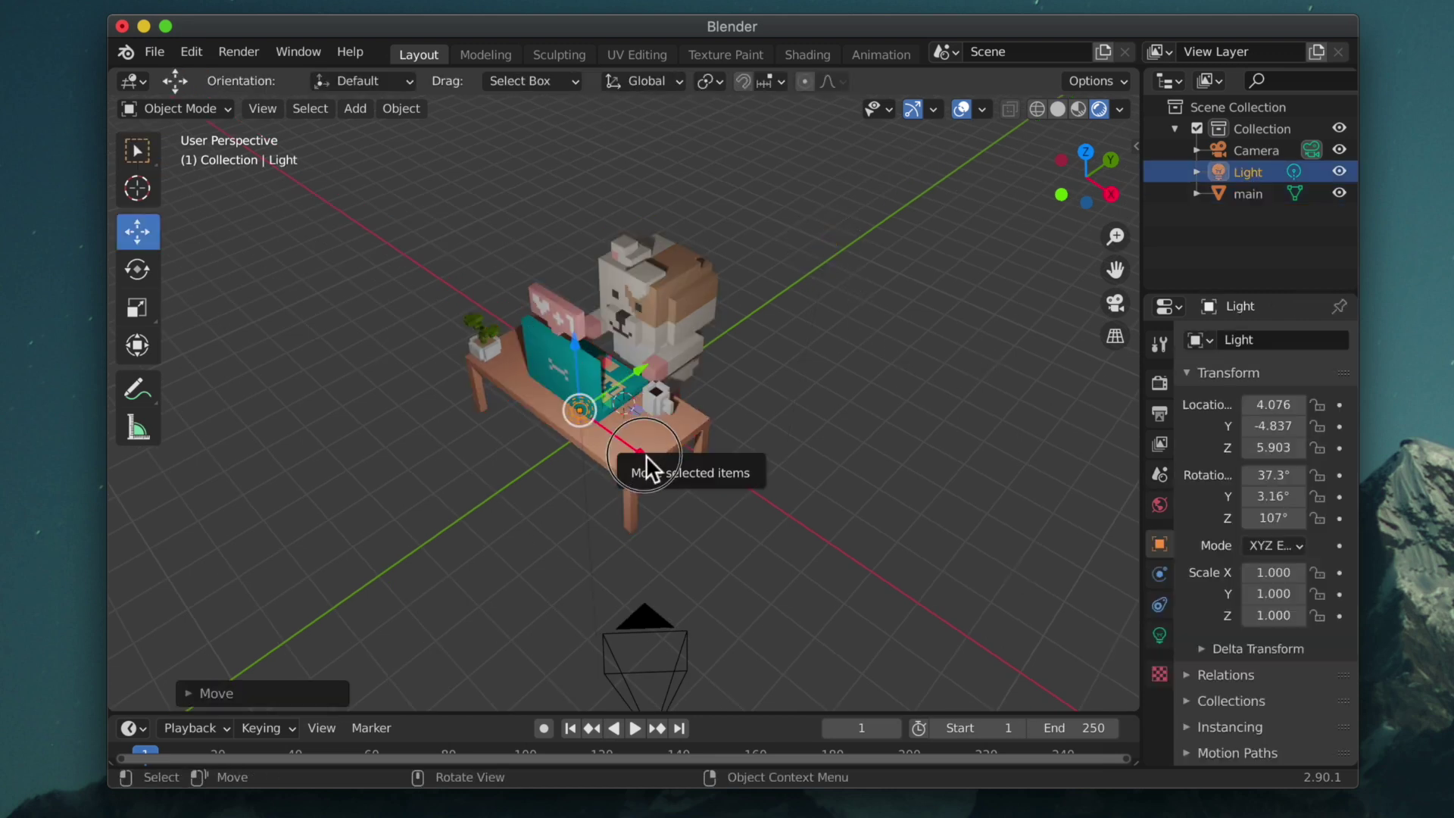
drag(649, 457, 755, 535)
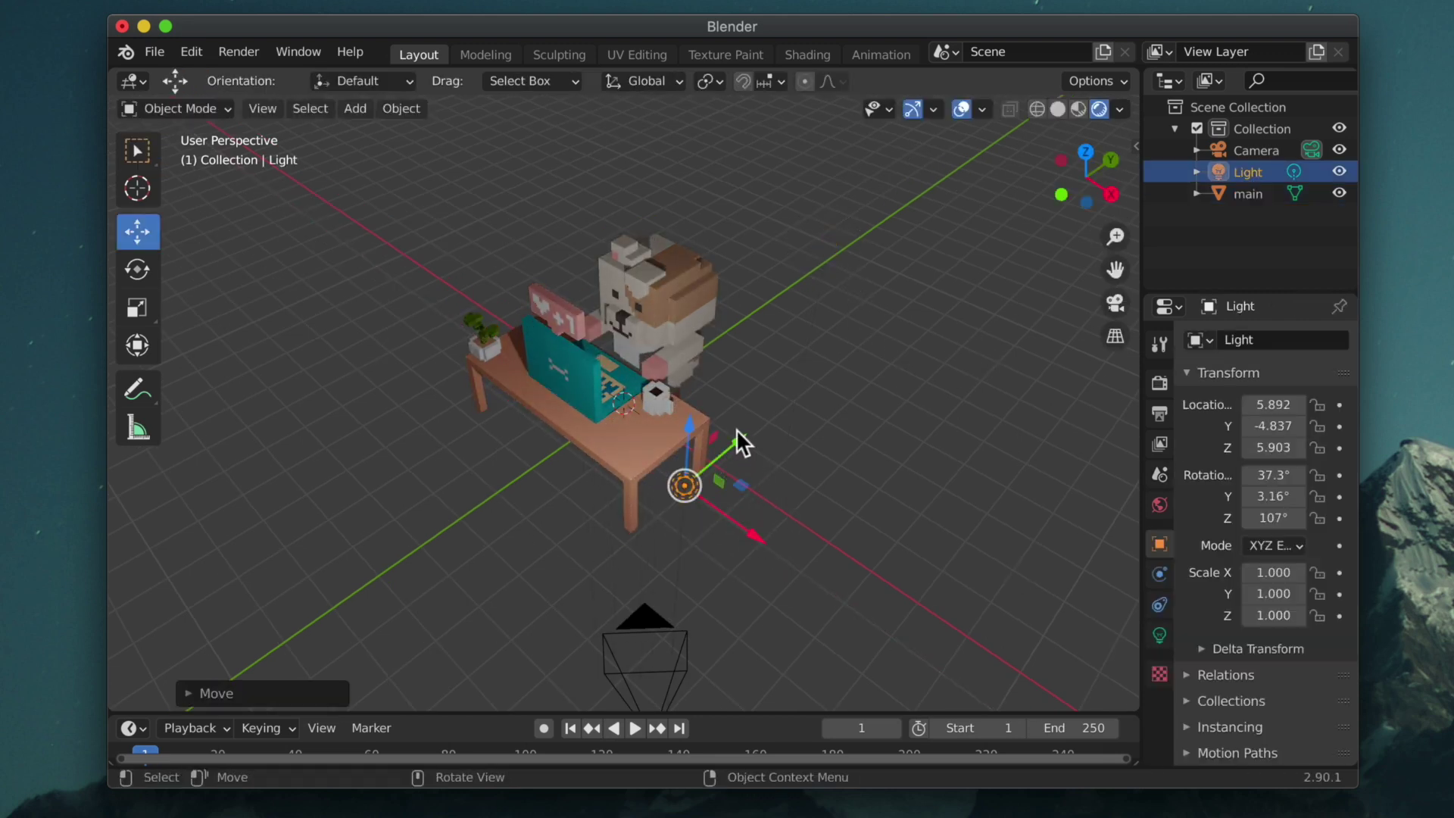
middle_drag(790, 341, 891, 424)
drag(987, 646, 872, 621)
middle_drag(870, 483, 930, 393)
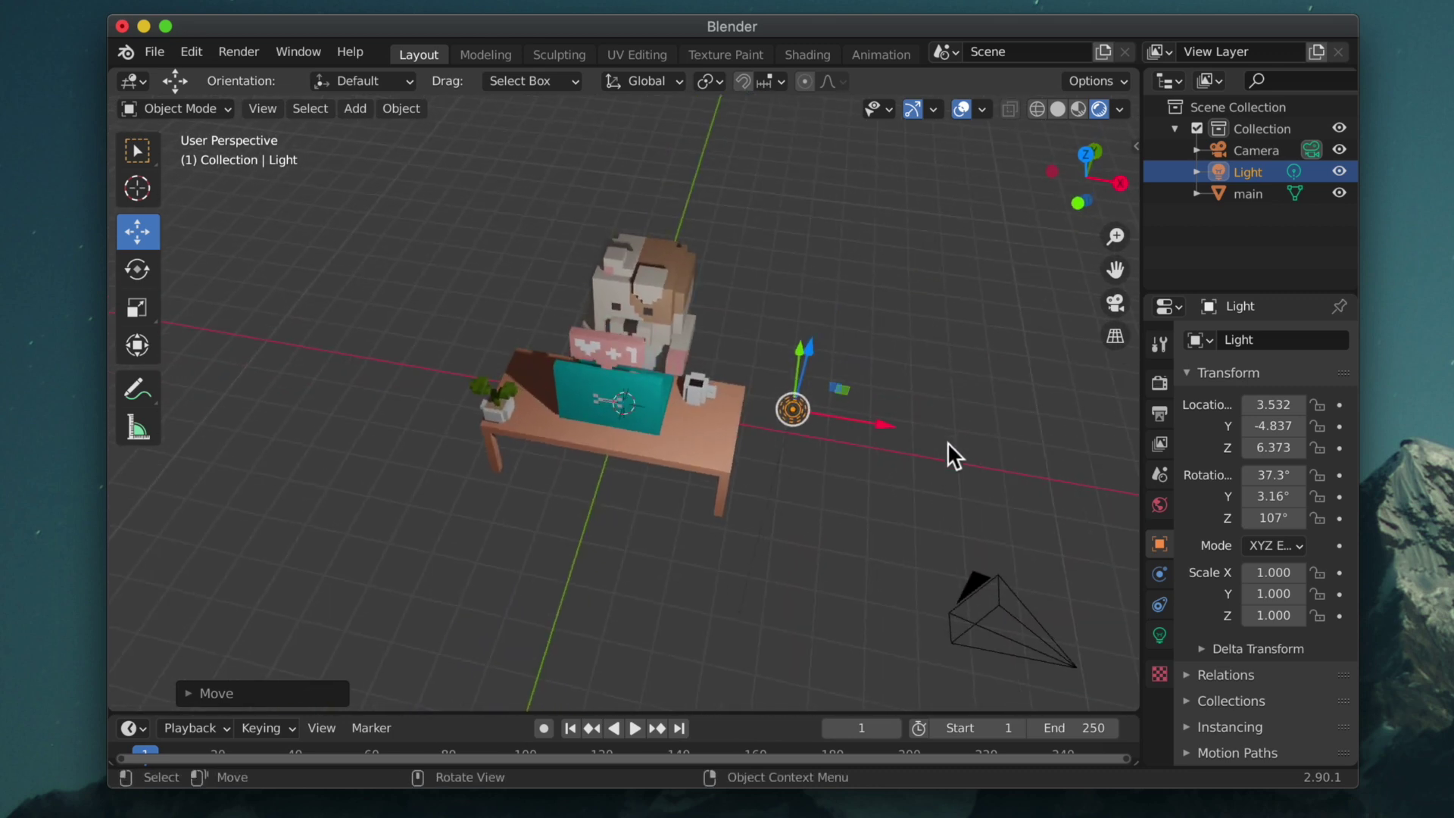
middle_drag(630, 361, 825, 270)
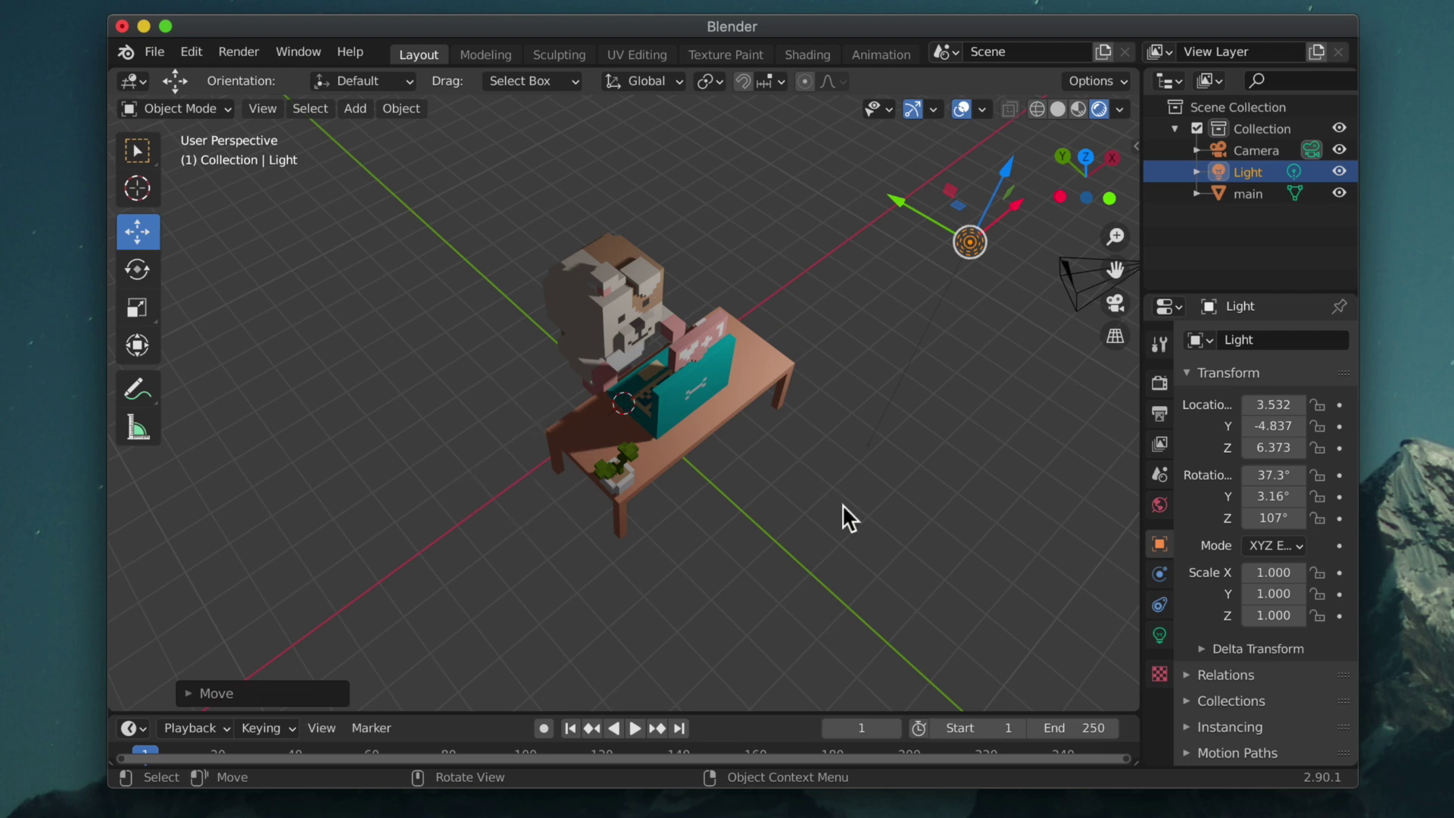
middle_drag(843, 505, 678, 548)
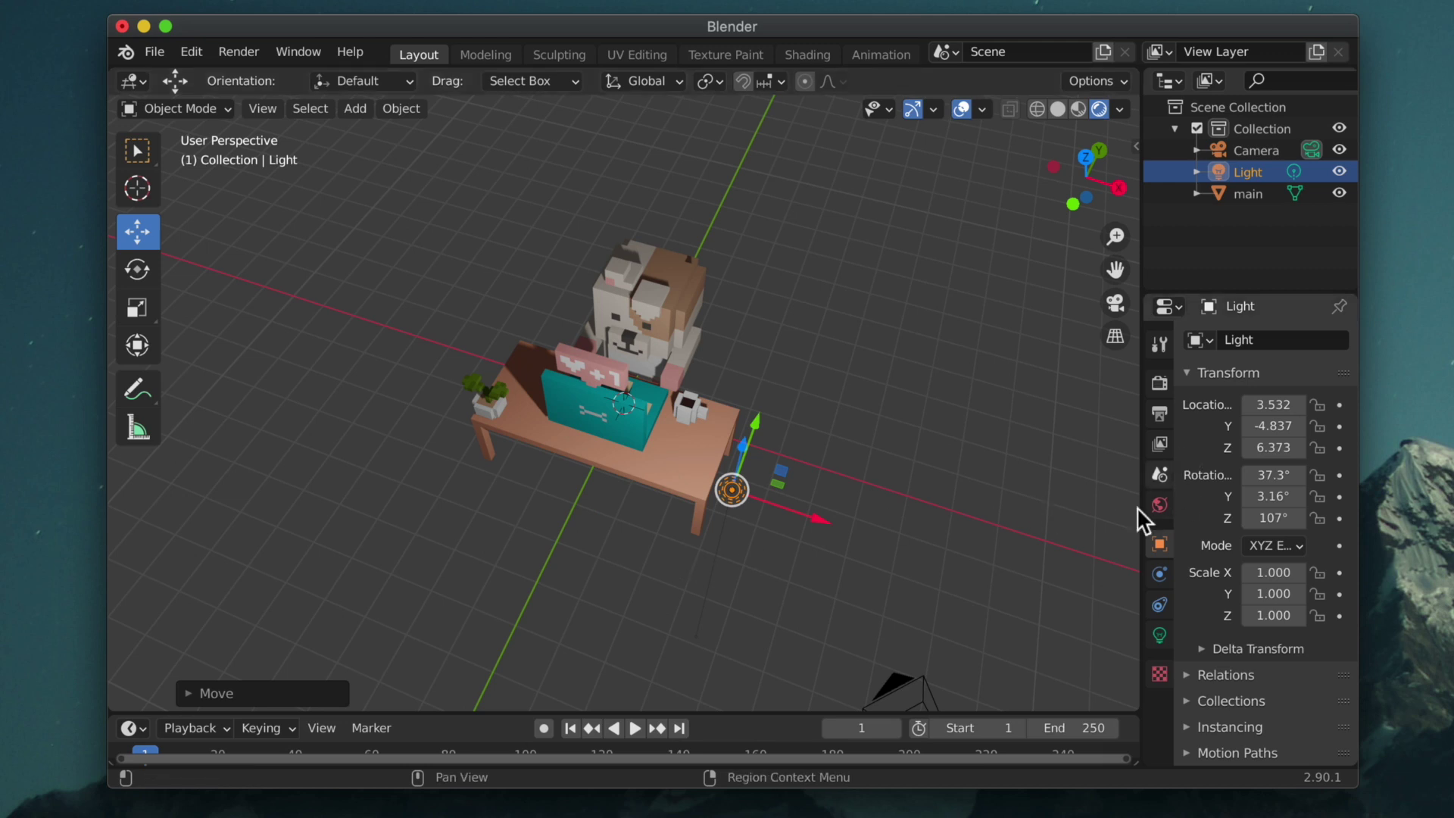
- Change the light's type to Area in its light data settings
scroll(1216, 518, down, 3)
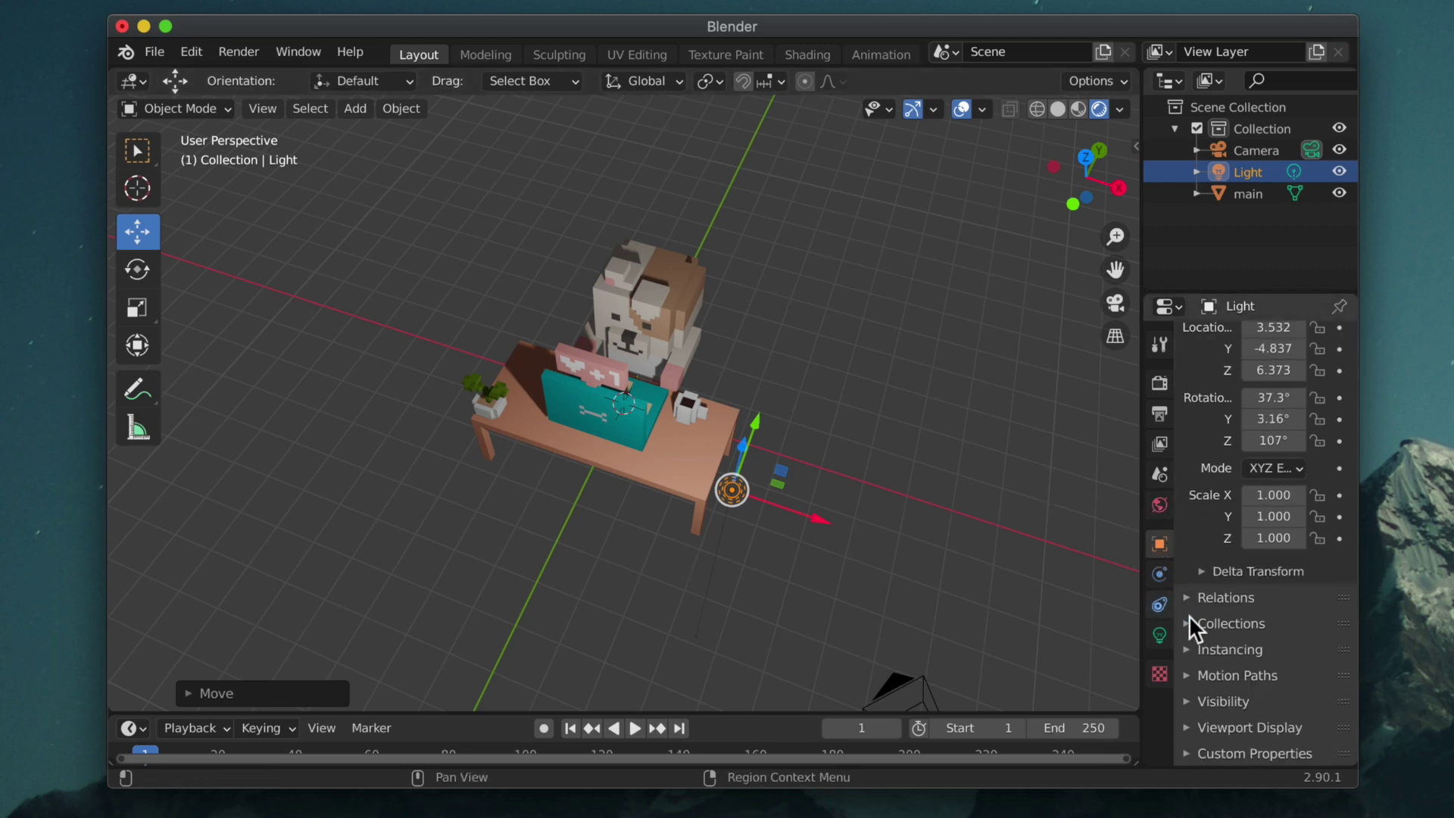
click(1160, 634)
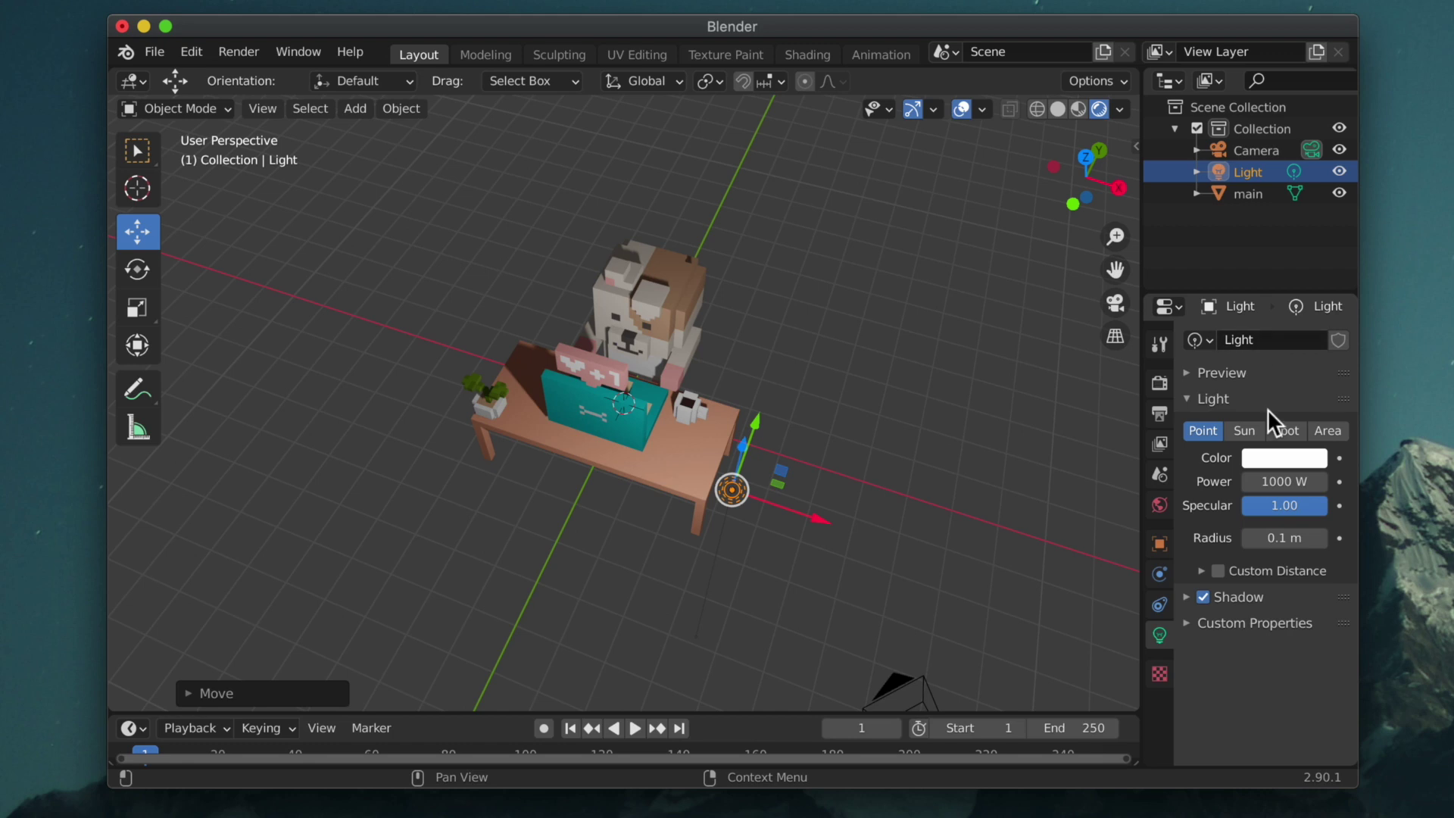
click(1328, 431)
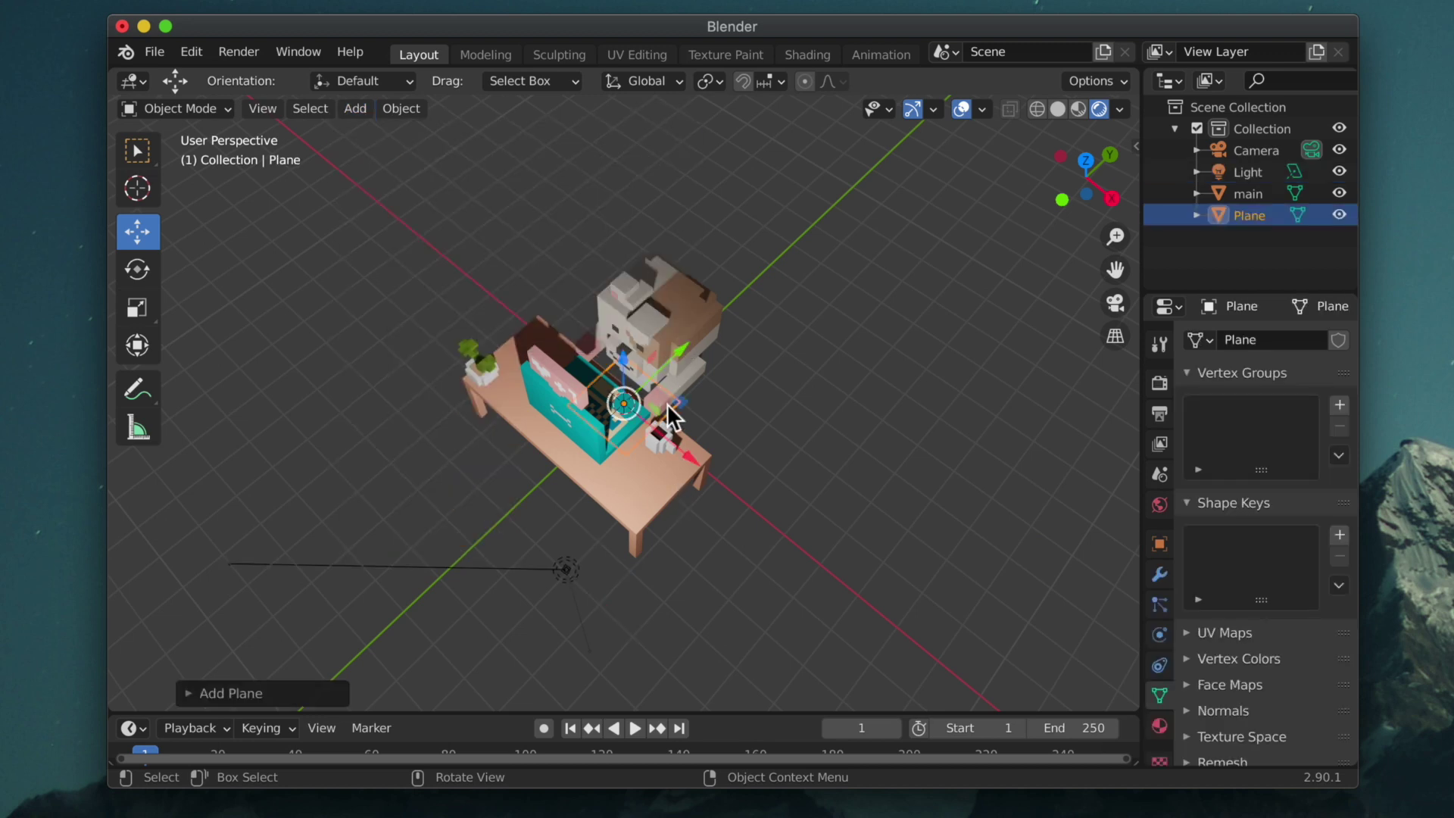
- Scale the plane up into a floor larger than the desk and shift it along X and Y to extend behind the dog
click(142, 291)
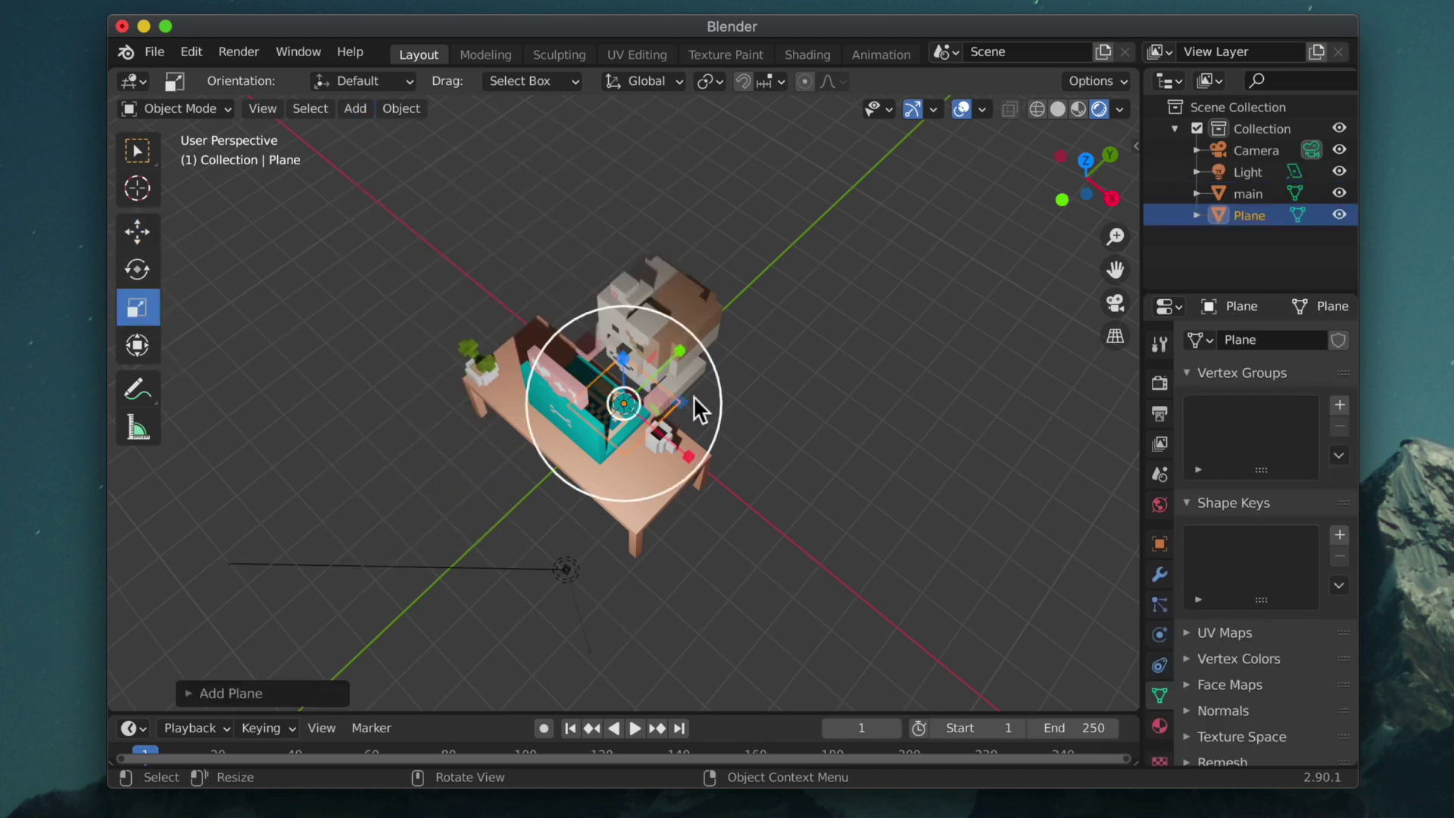
drag(679, 402, 847, 470)
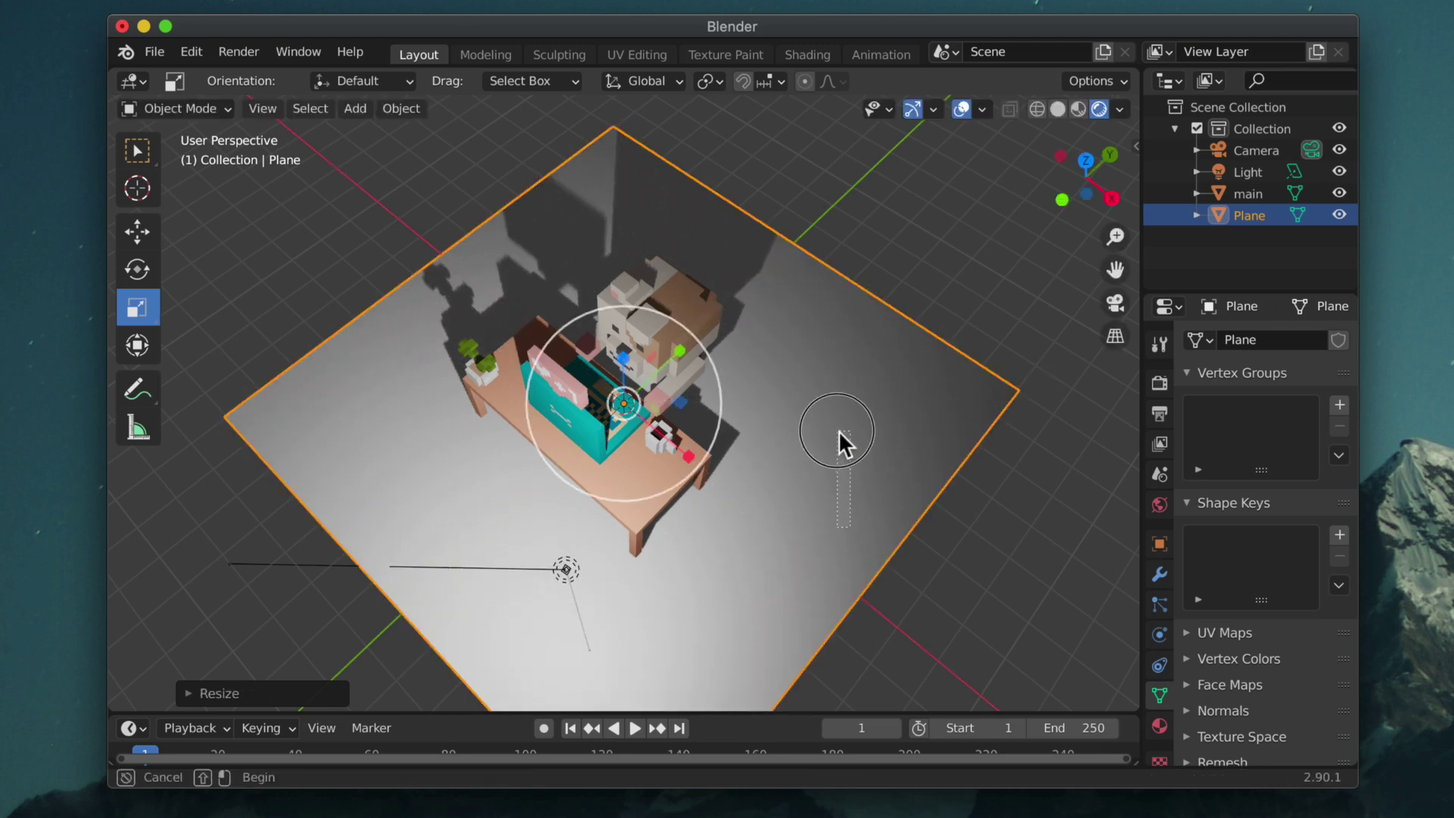
click(147, 230)
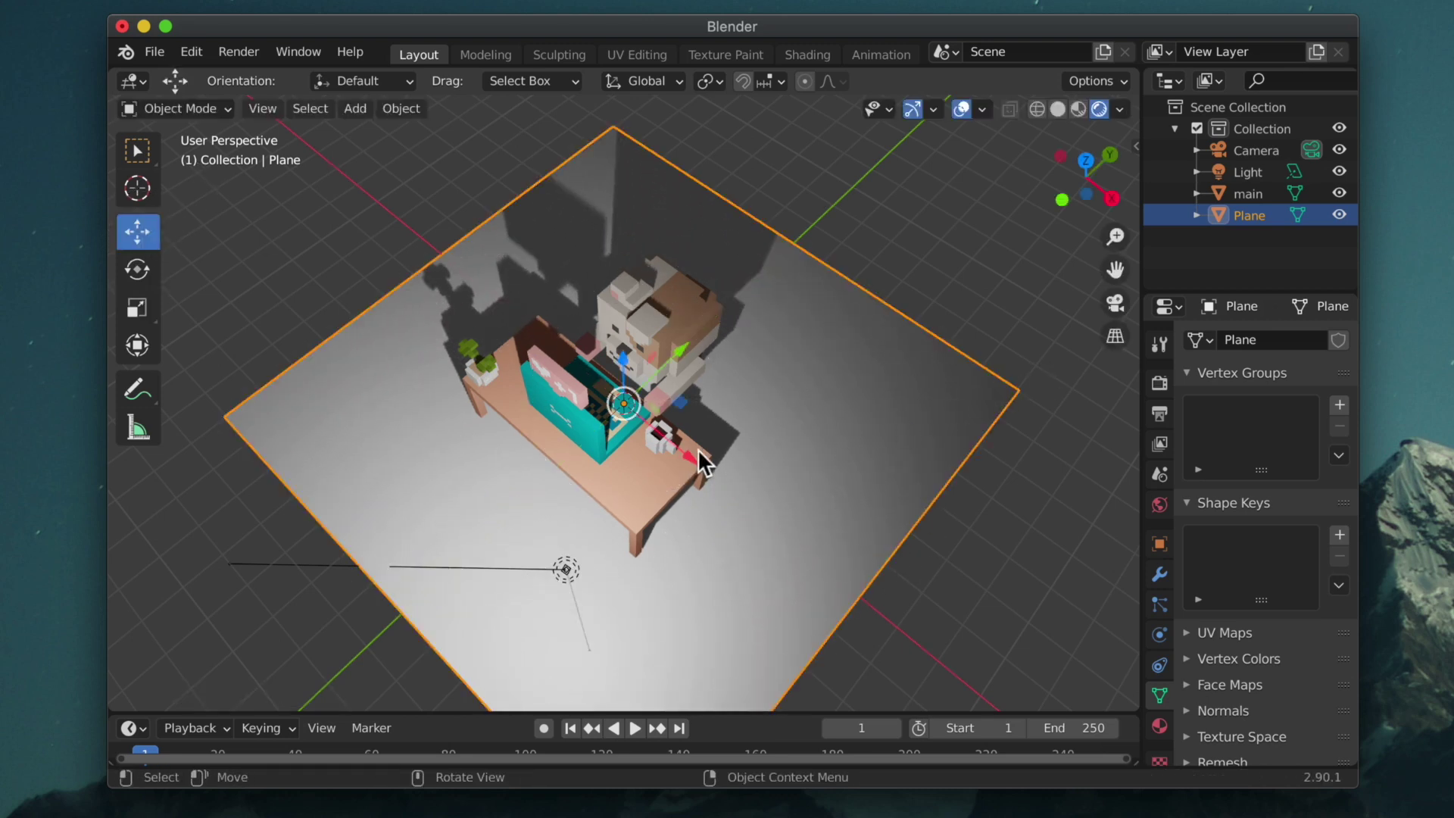
drag(685, 454, 615, 373)
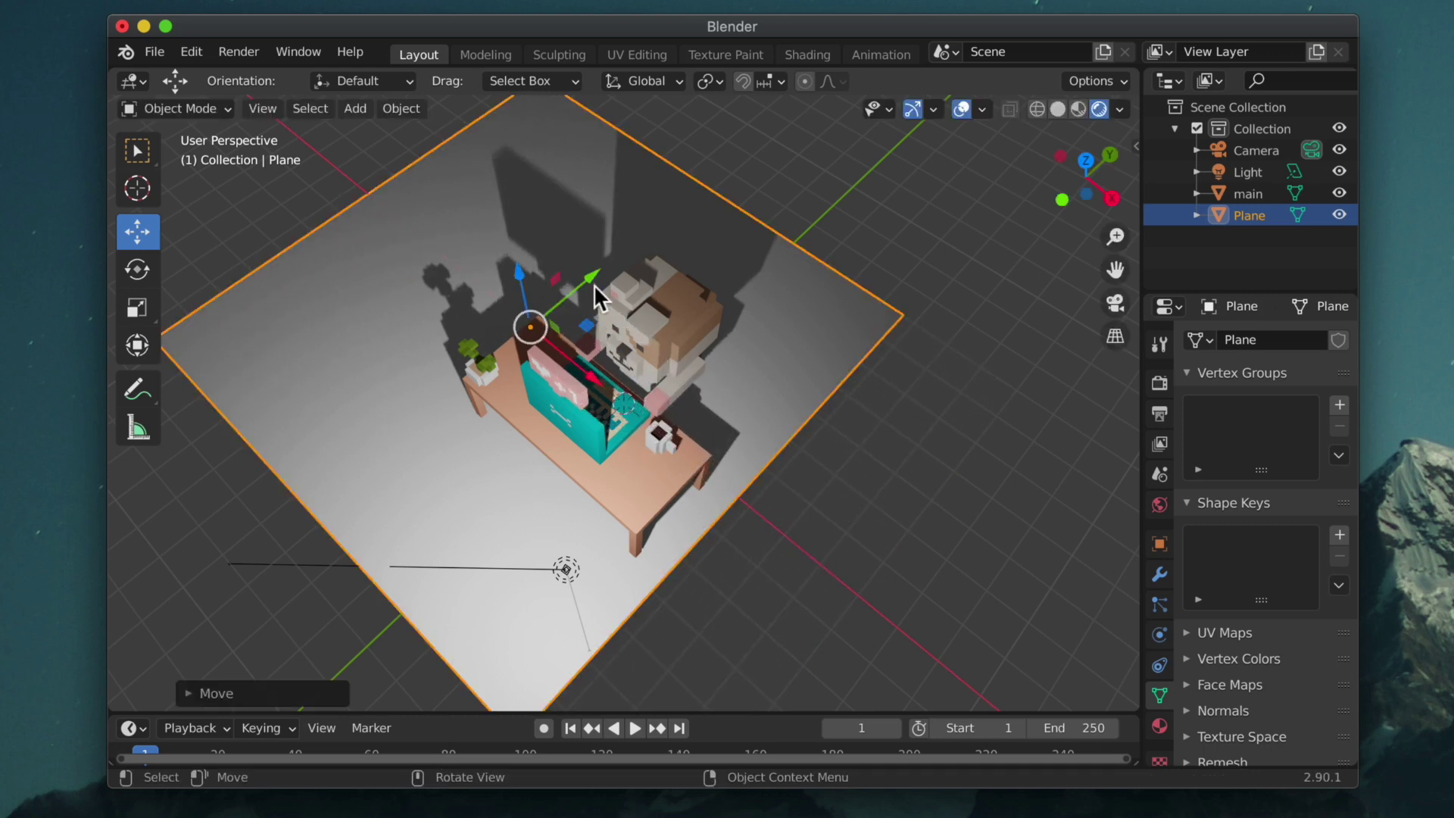
drag(572, 291, 691, 247)
- Try the Spot and Sun types on the light and return it to Area
click(566, 570)
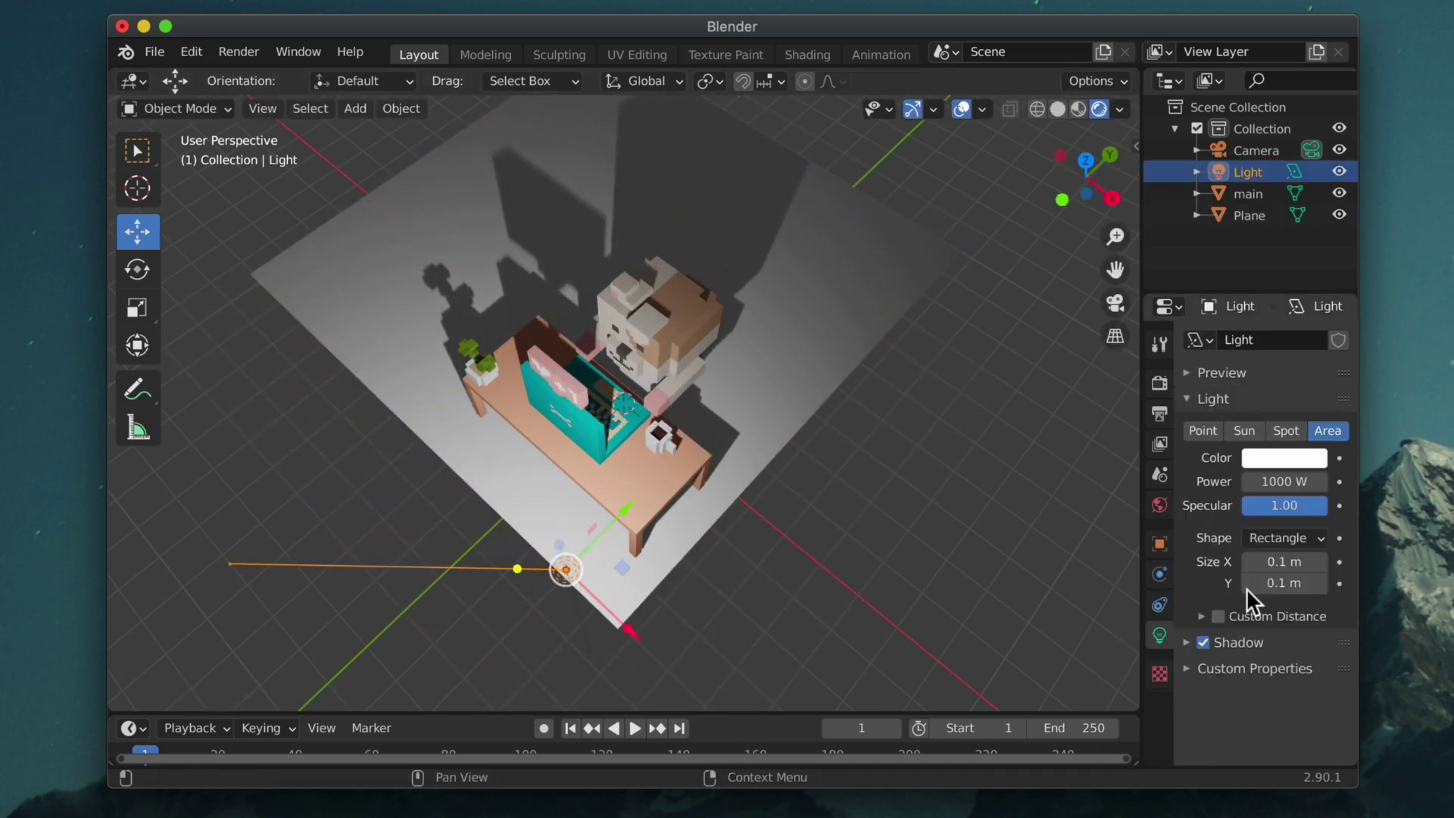
click(1282, 432)
click(1250, 430)
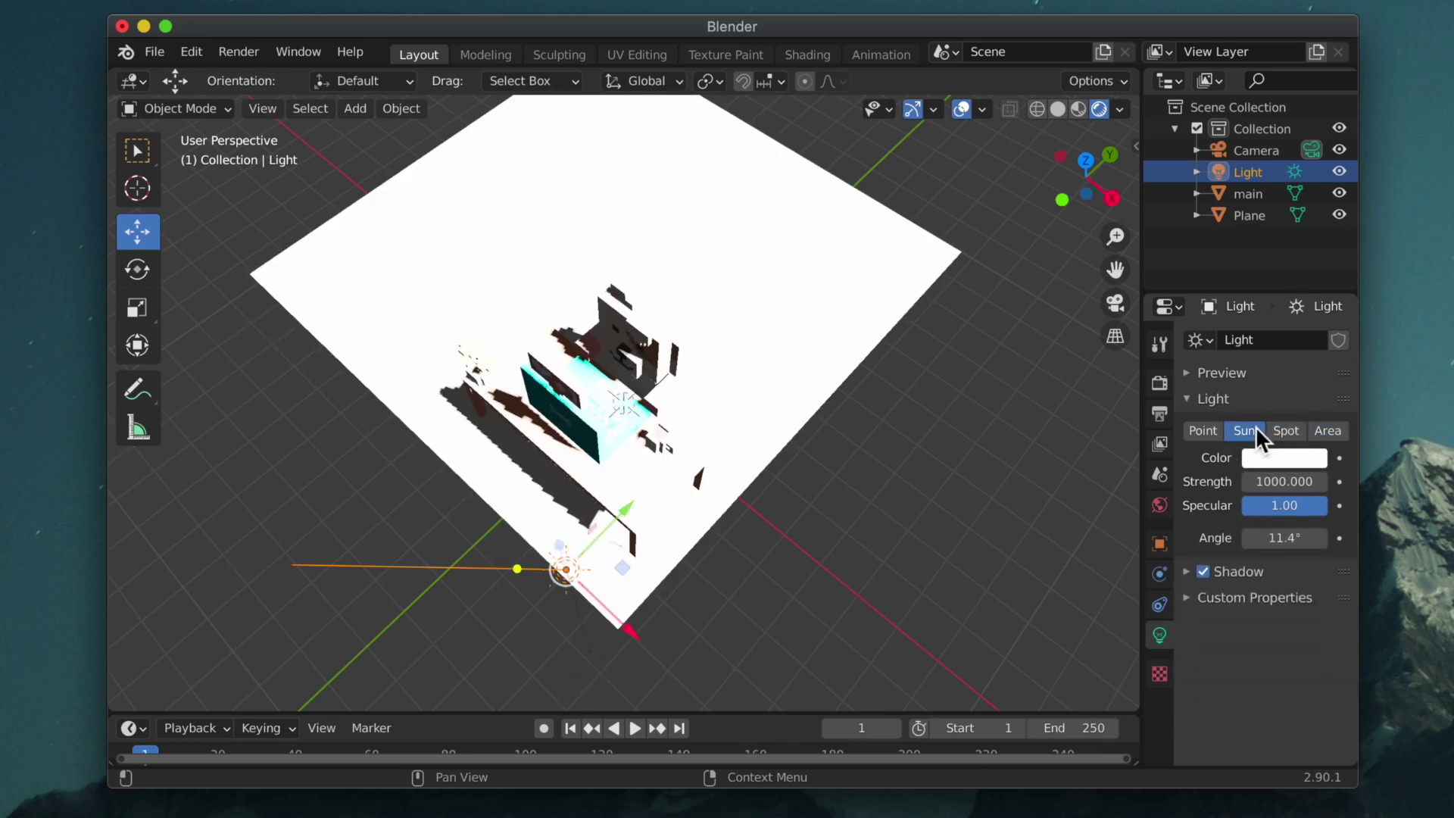
click(1324, 431)
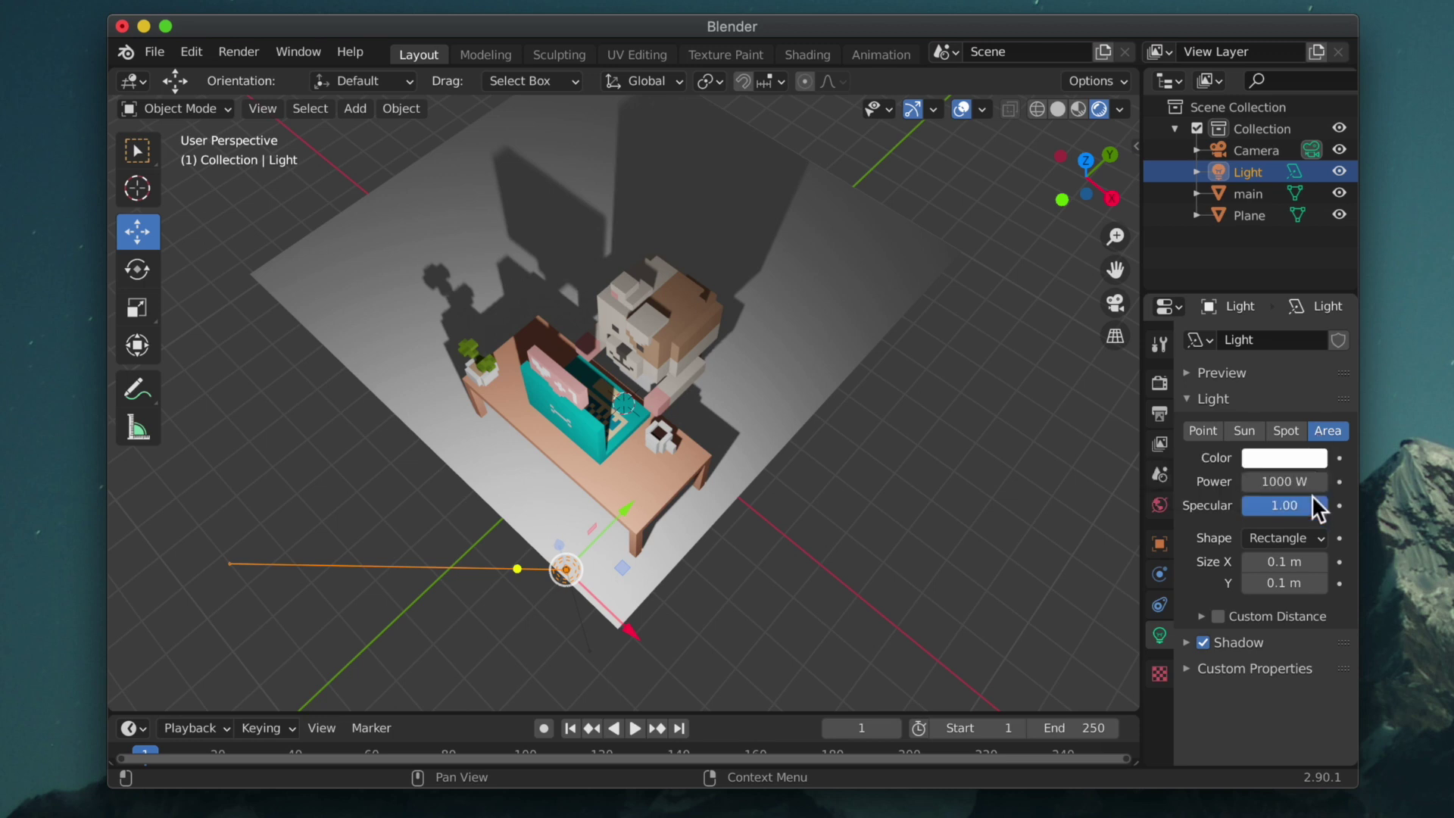
- Enlarge the rectangular area light to 1.72 m in X and 2.28 m in Y to soften its shadows
middle_drag(754, 566, 356, 455)
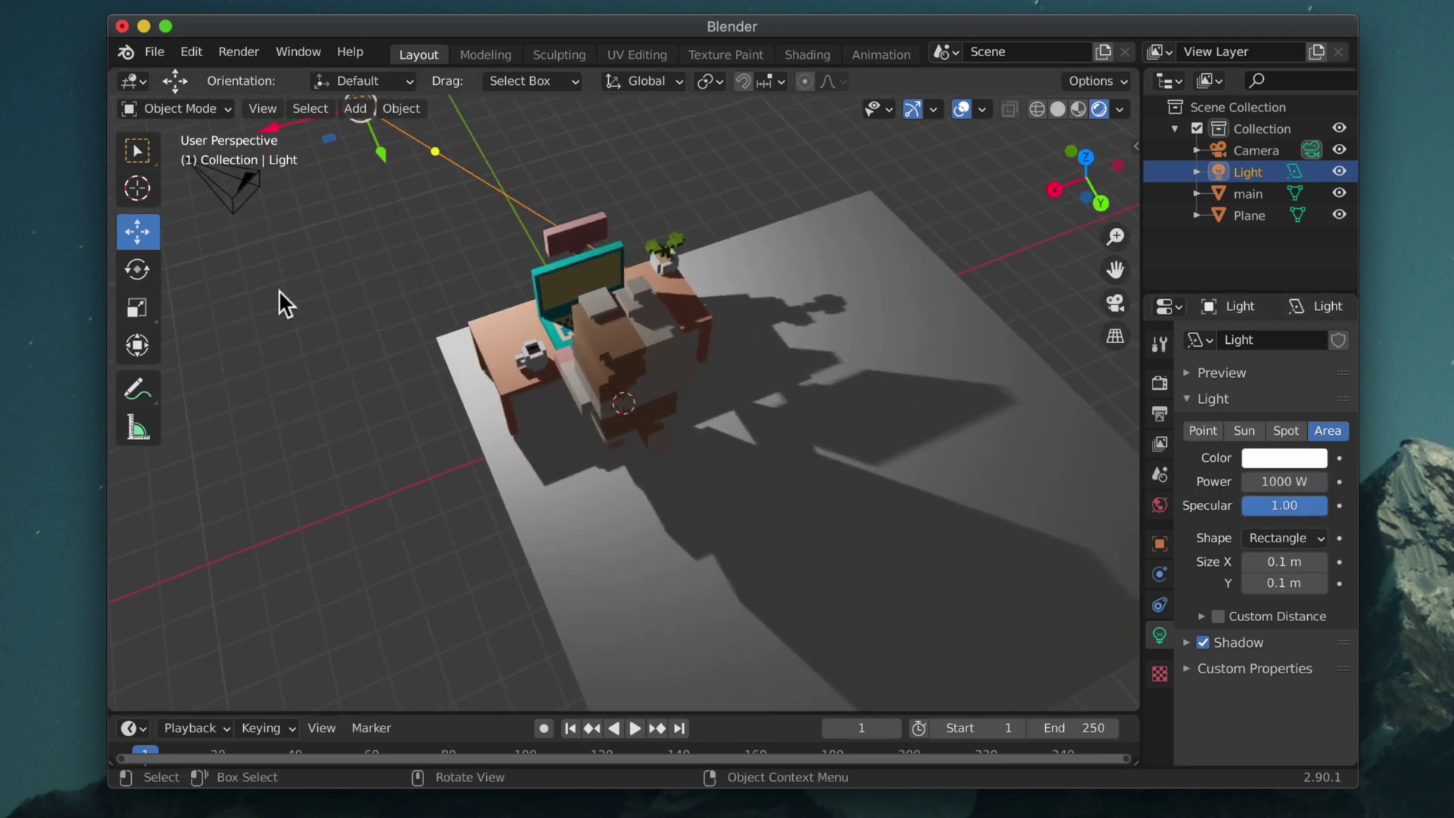
shift+middle_drag(371, 330, 395, 215)
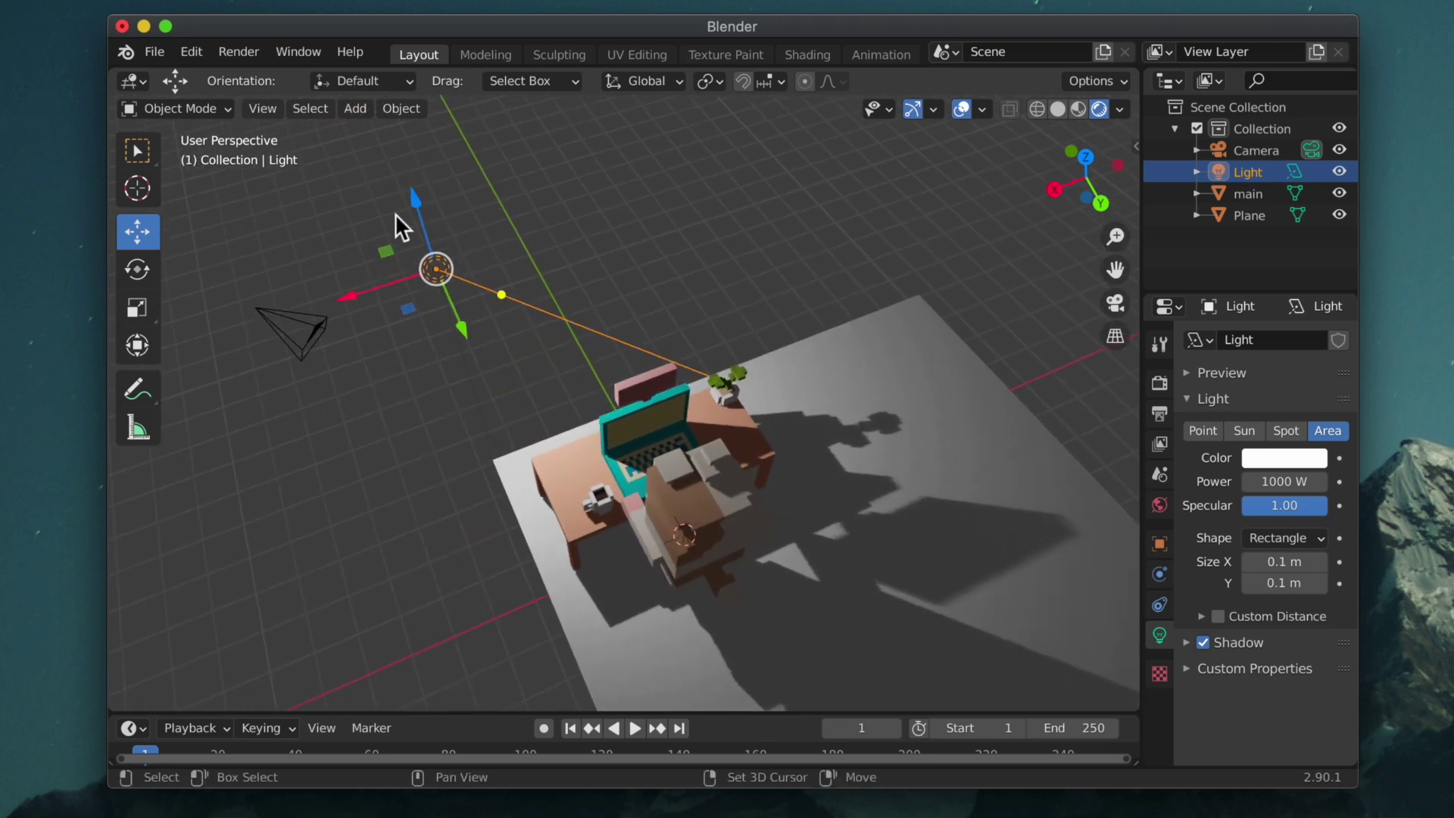
click(138, 308)
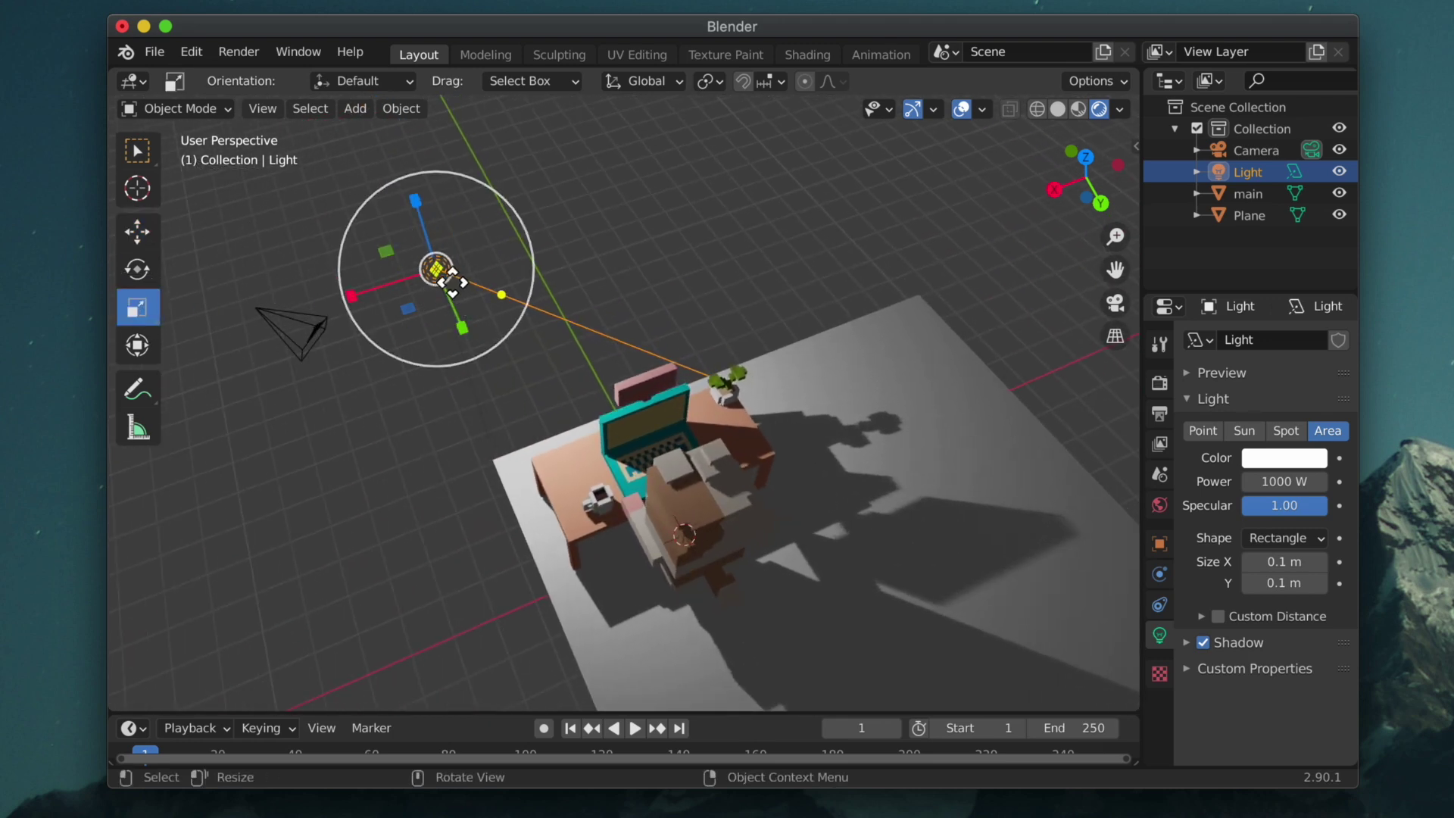
mouse_move(425, 261)
mouse_down()
mouse_move(536, 272)
mouse_move(440, 249)
mouse_up()
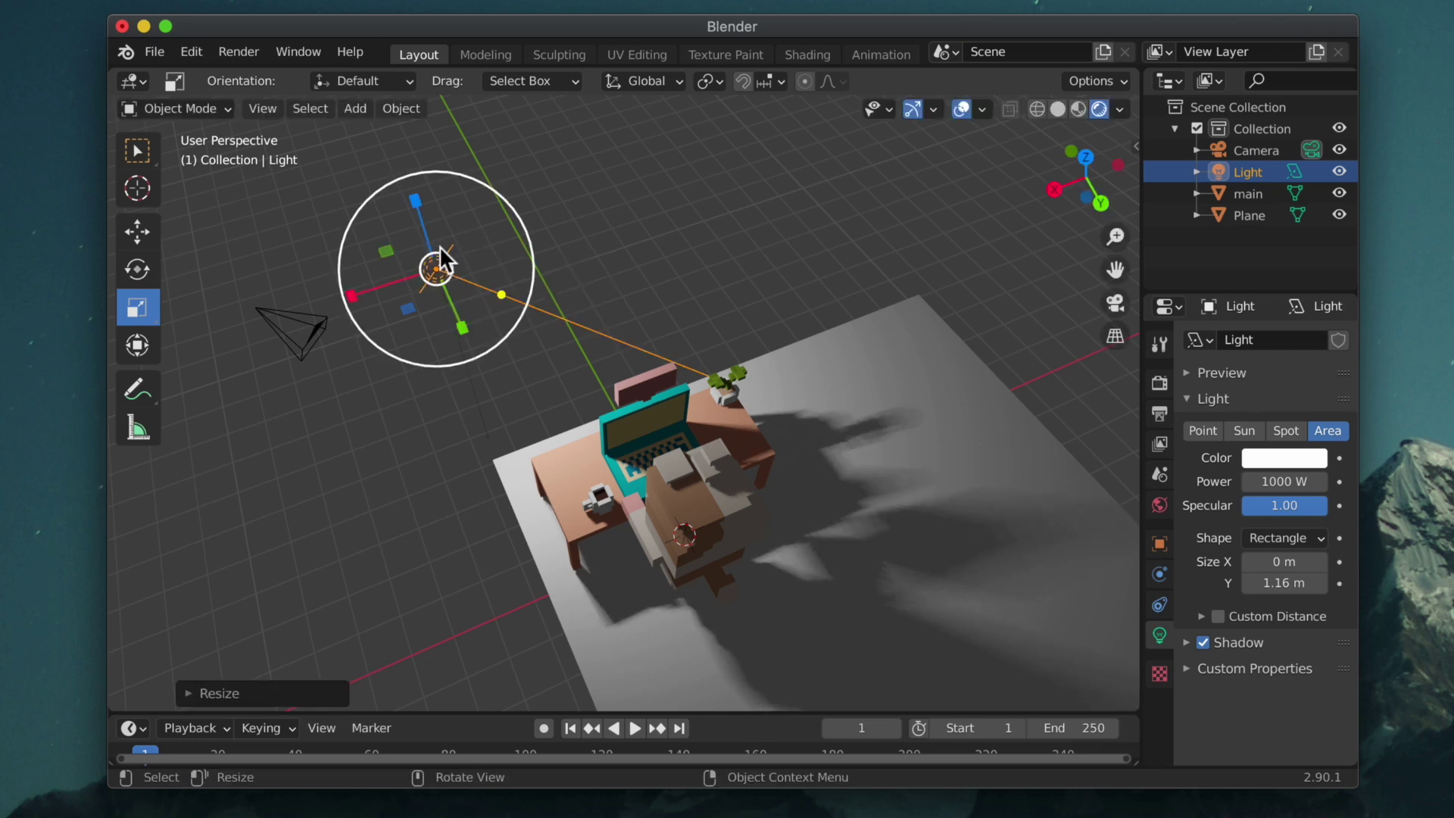
click(439, 263)
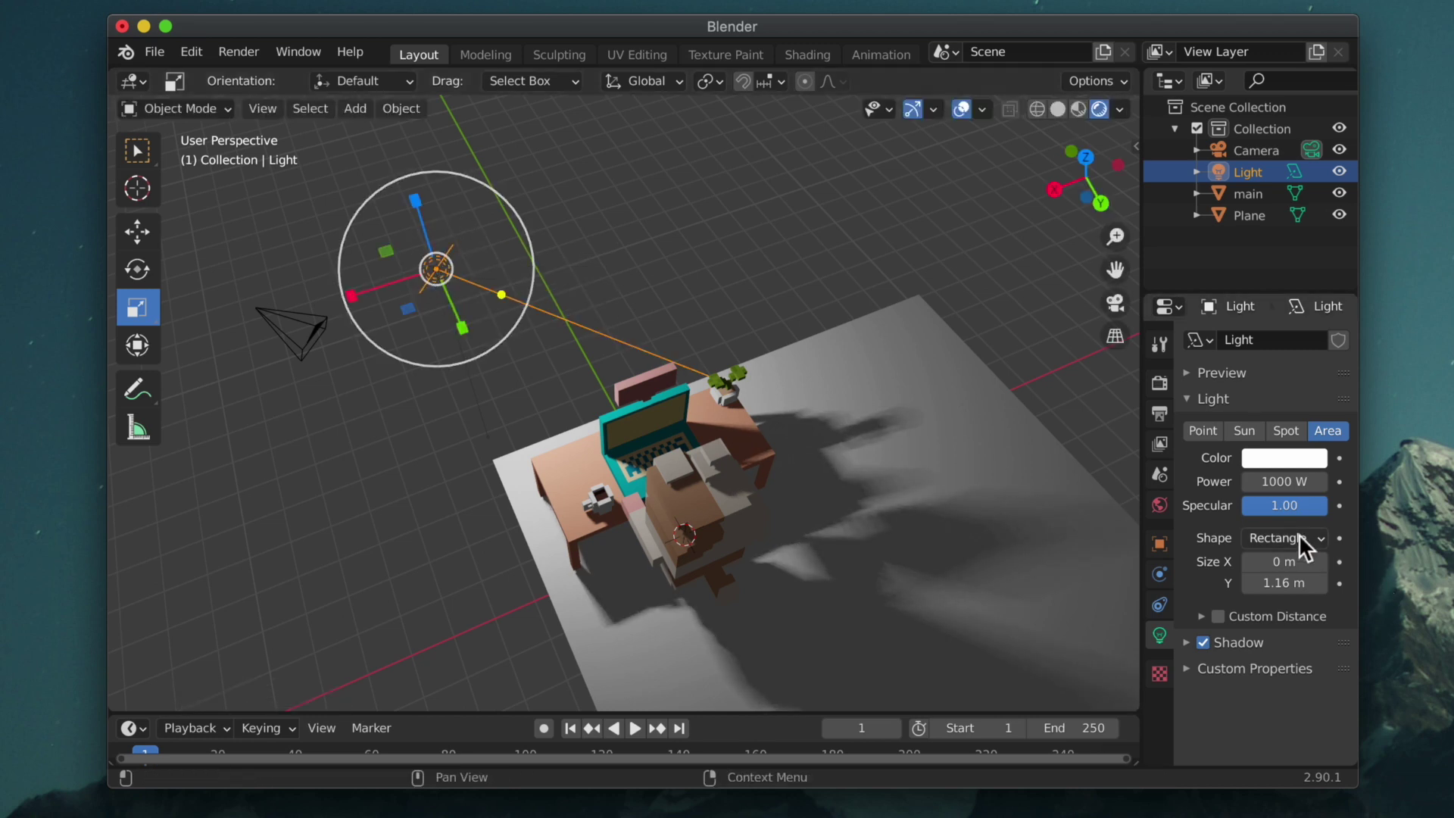
drag(1287, 561, 1417, 561)
drag(1288, 583, 1373, 583)
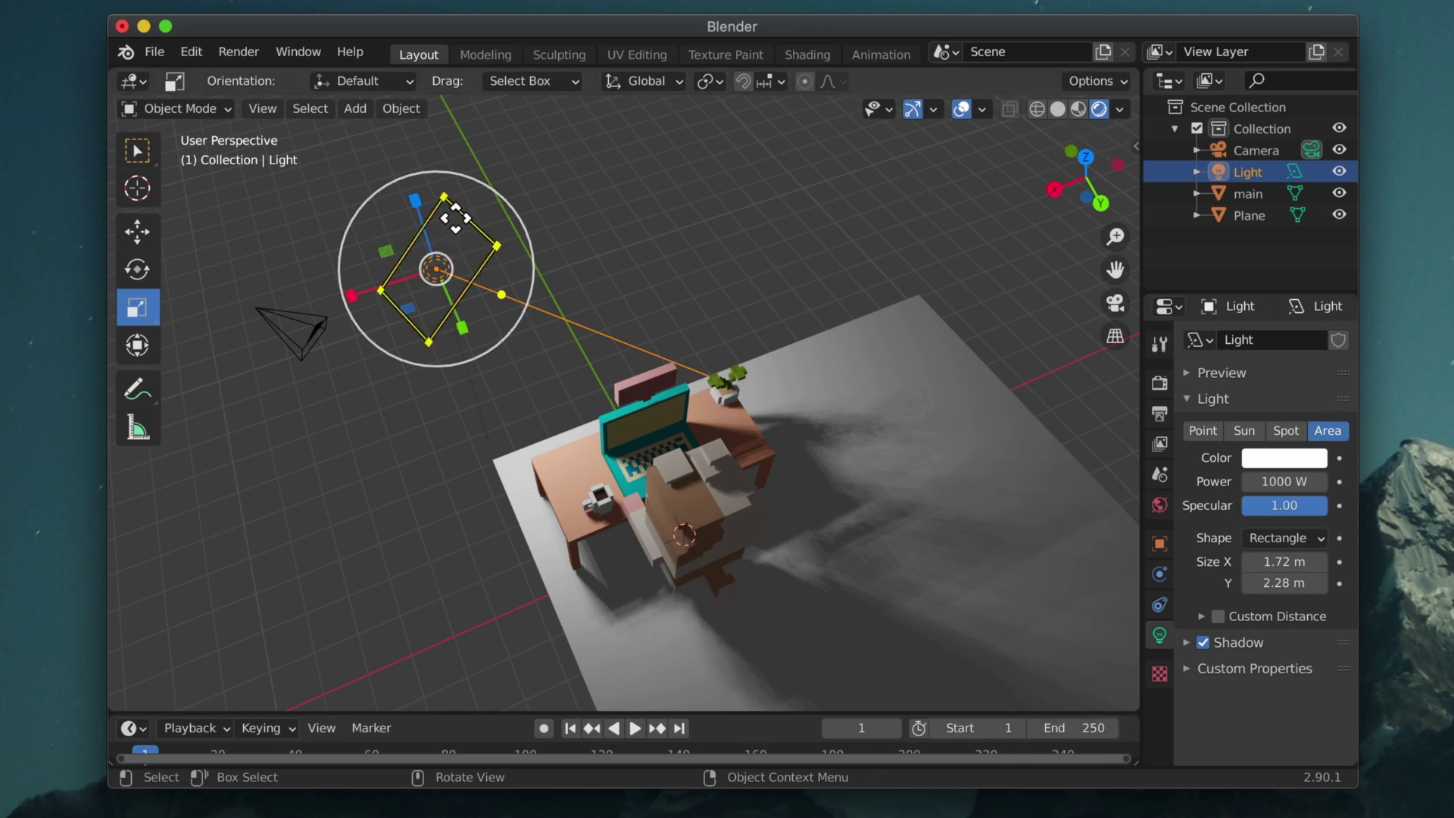
- Move the area light along X in front of the desk and raise it slightly along Z
middle_drag(404, 636, 624, 603)
click(146, 231)
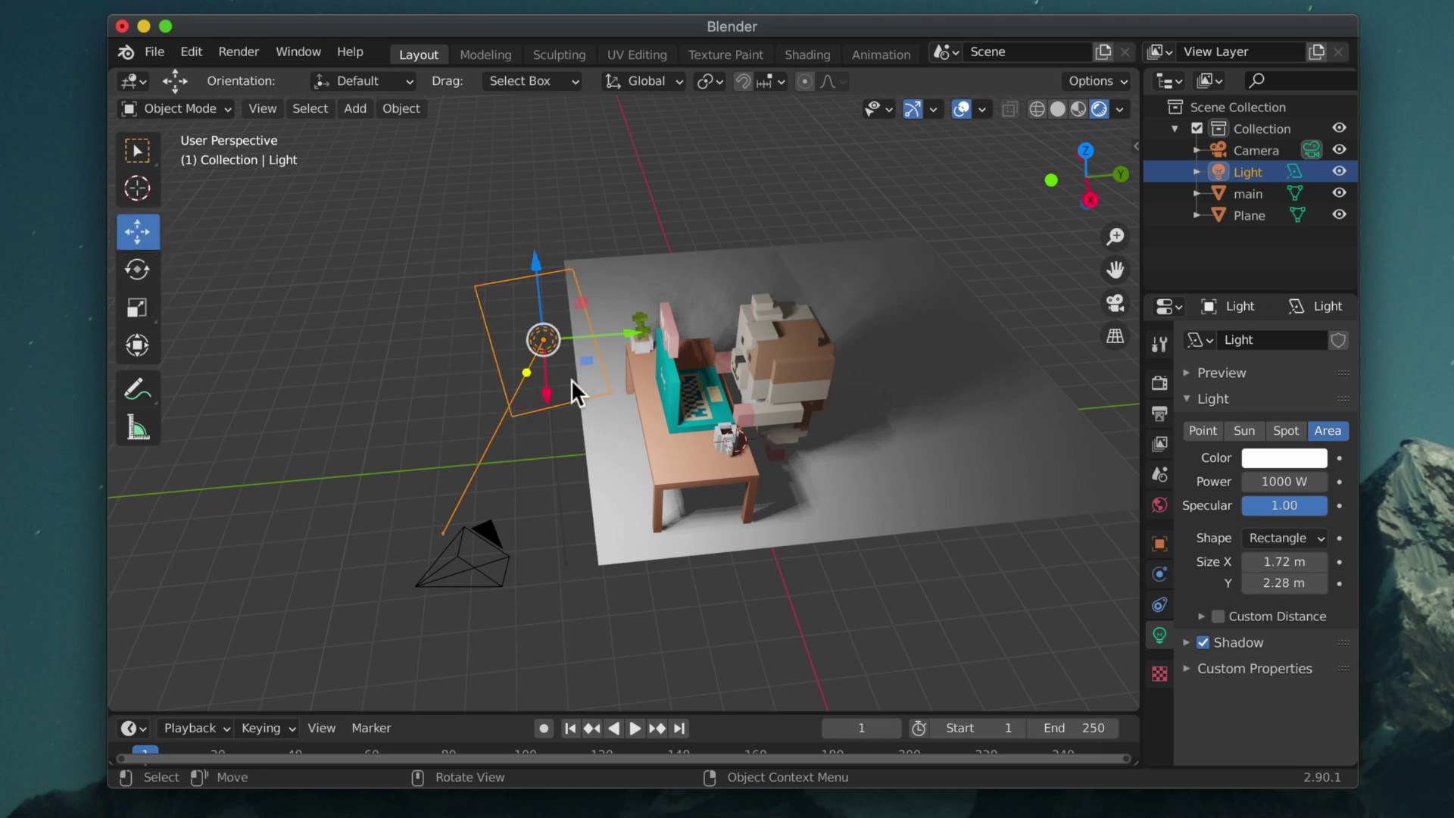
drag(530, 382, 625, 367)
middle_drag(643, 417, 737, 402)
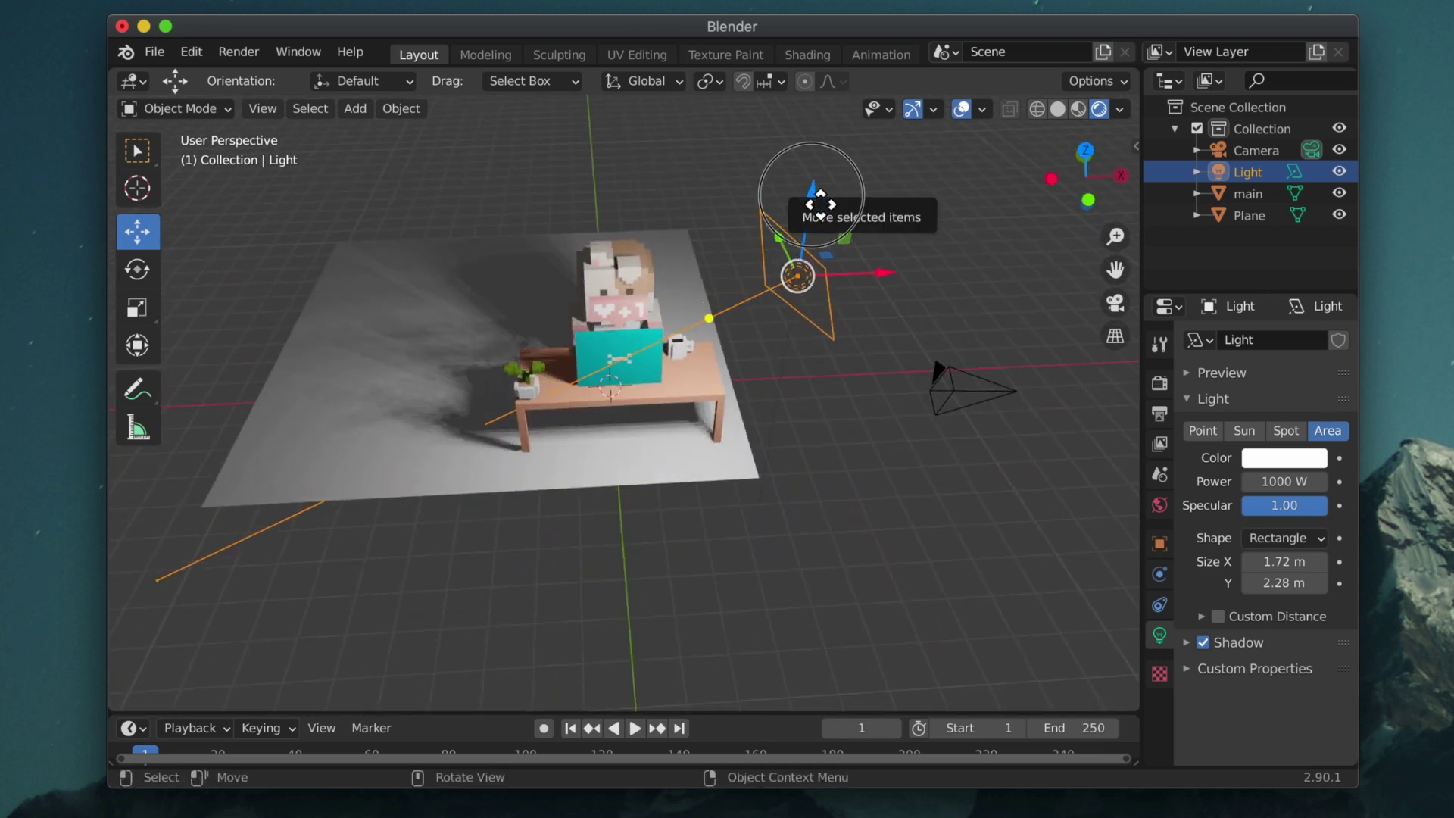
drag(816, 200, 824, 163)
middle_drag(628, 599, 657, 674)
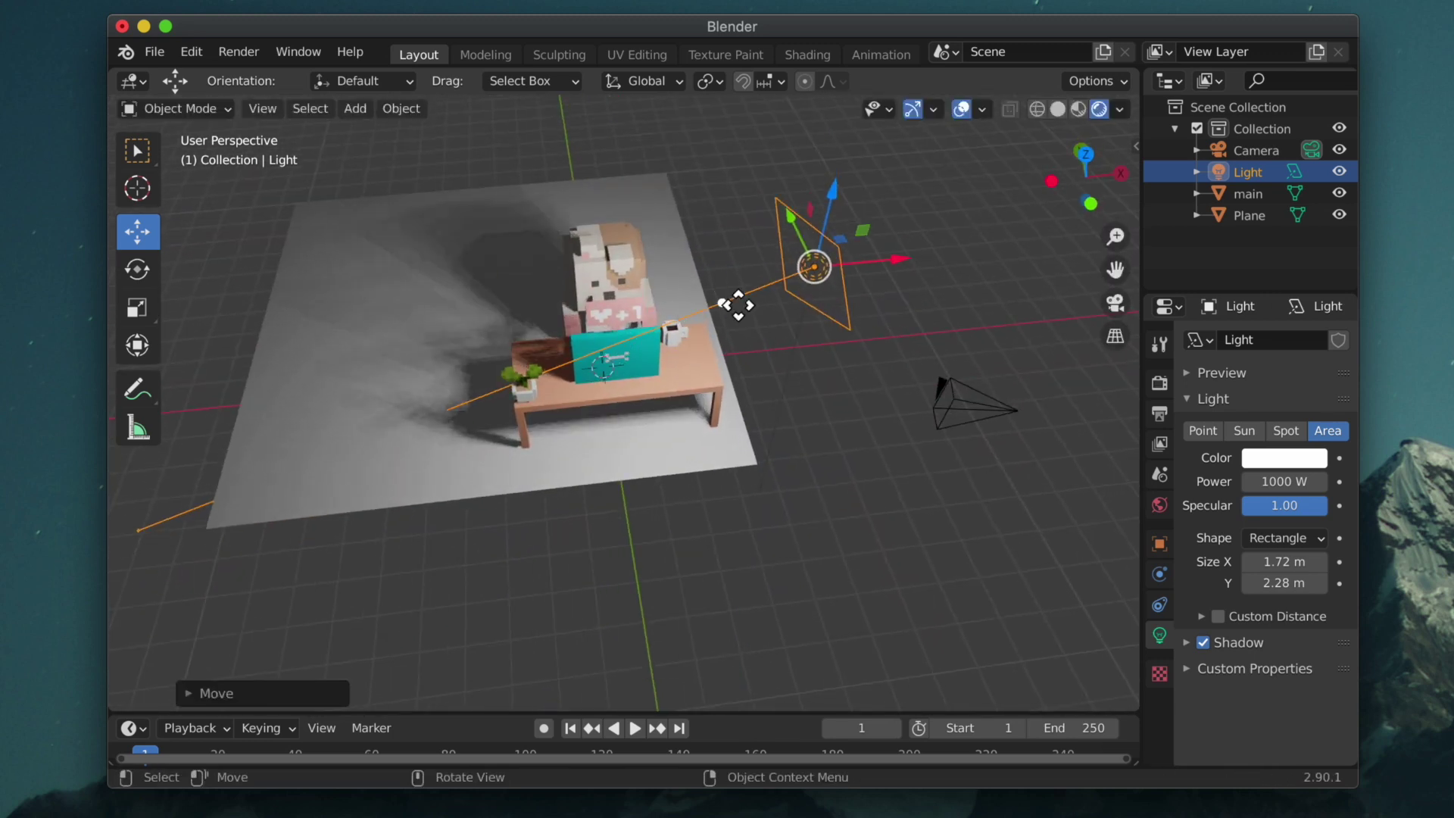
- Aim the area light down toward the desk, shift it slightly along X and Y, and raise it along Z to shorten the shadows
drag(739, 305, 437, 526)
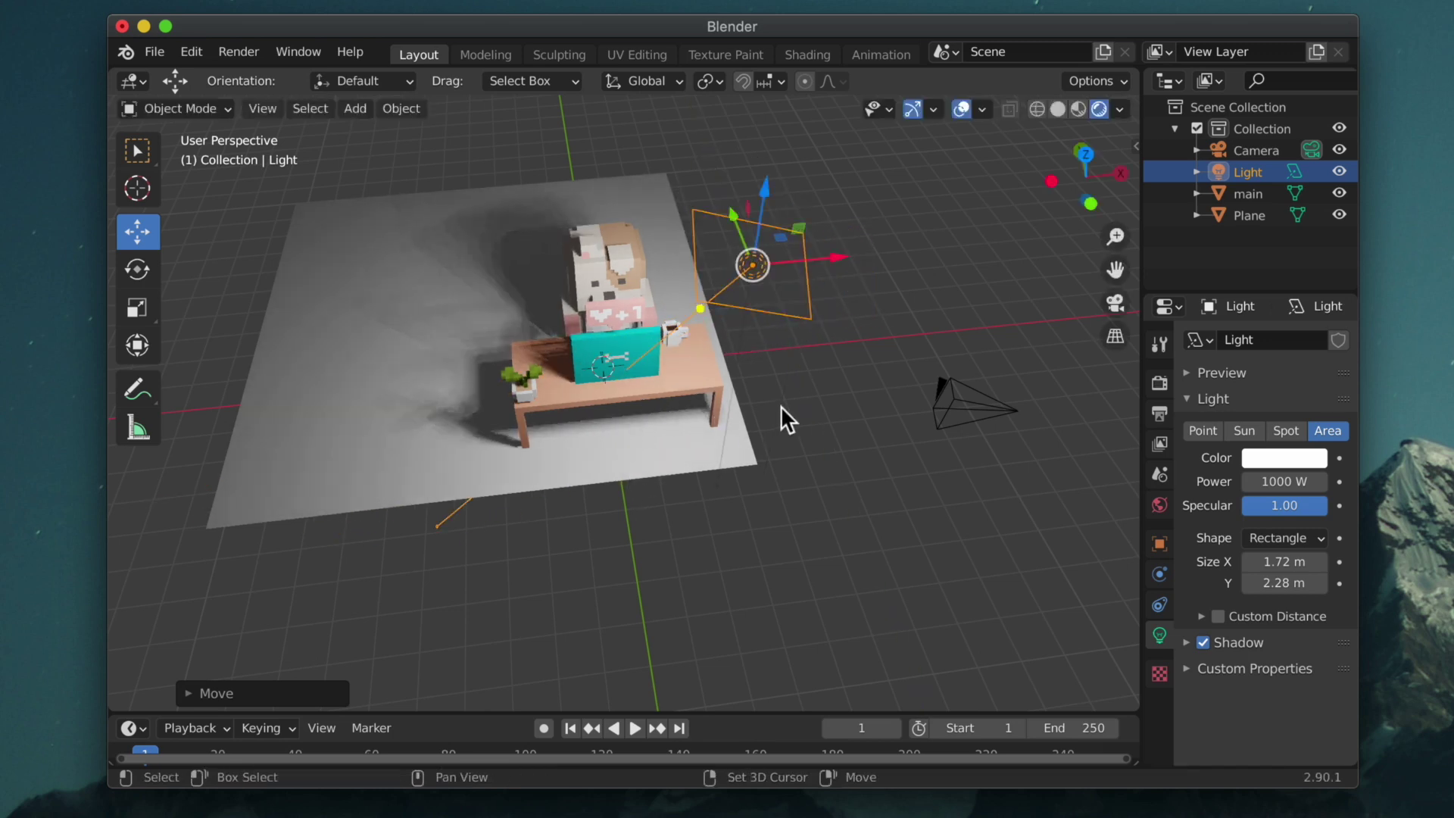
shift+middle_drag(780, 406, 841, 550)
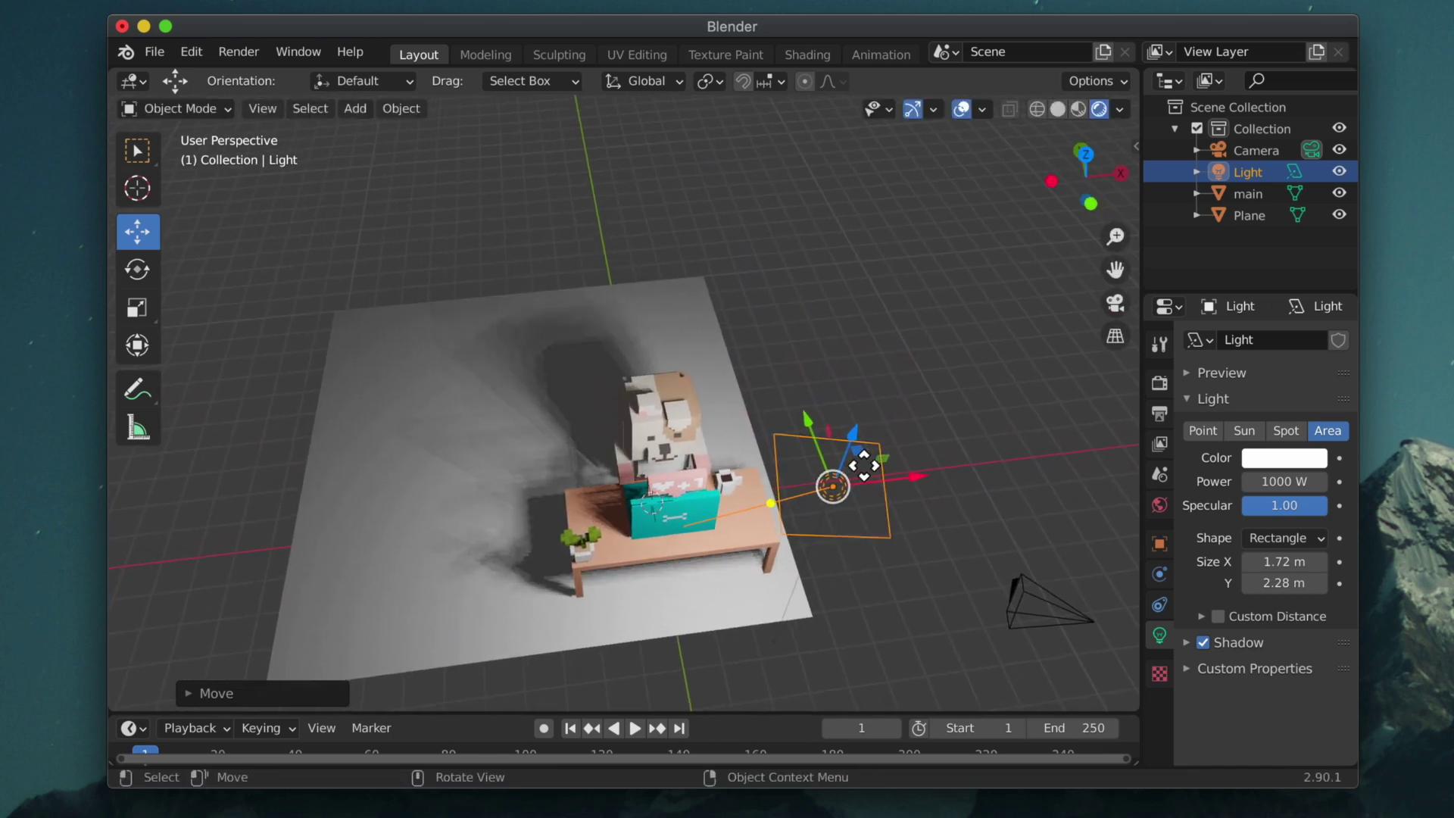
mouse_move(930, 485)
mouse_down()
mouse_move(856, 480)
mouse_move(926, 479)
mouse_up()
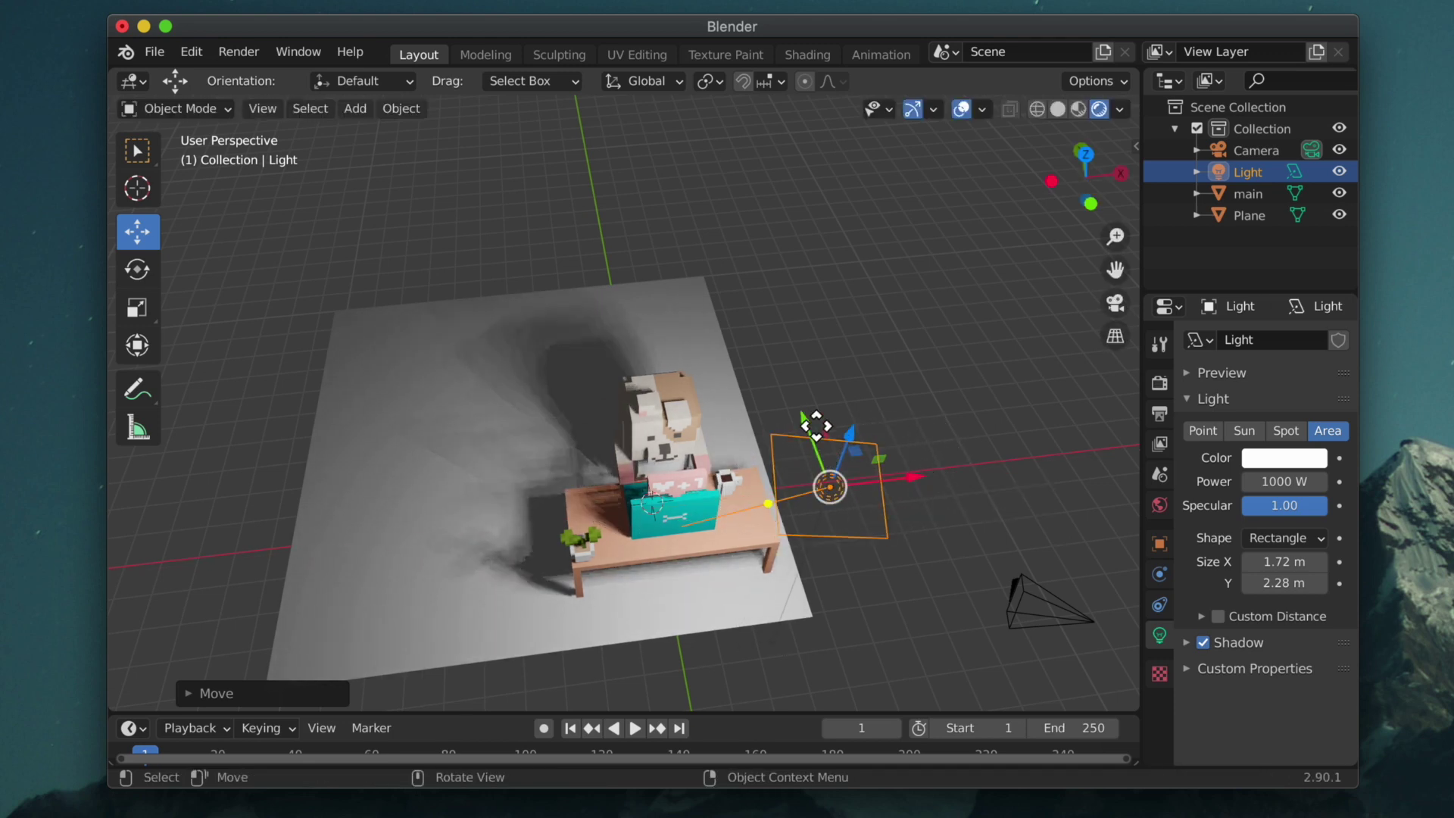
drag(818, 416, 821, 365)
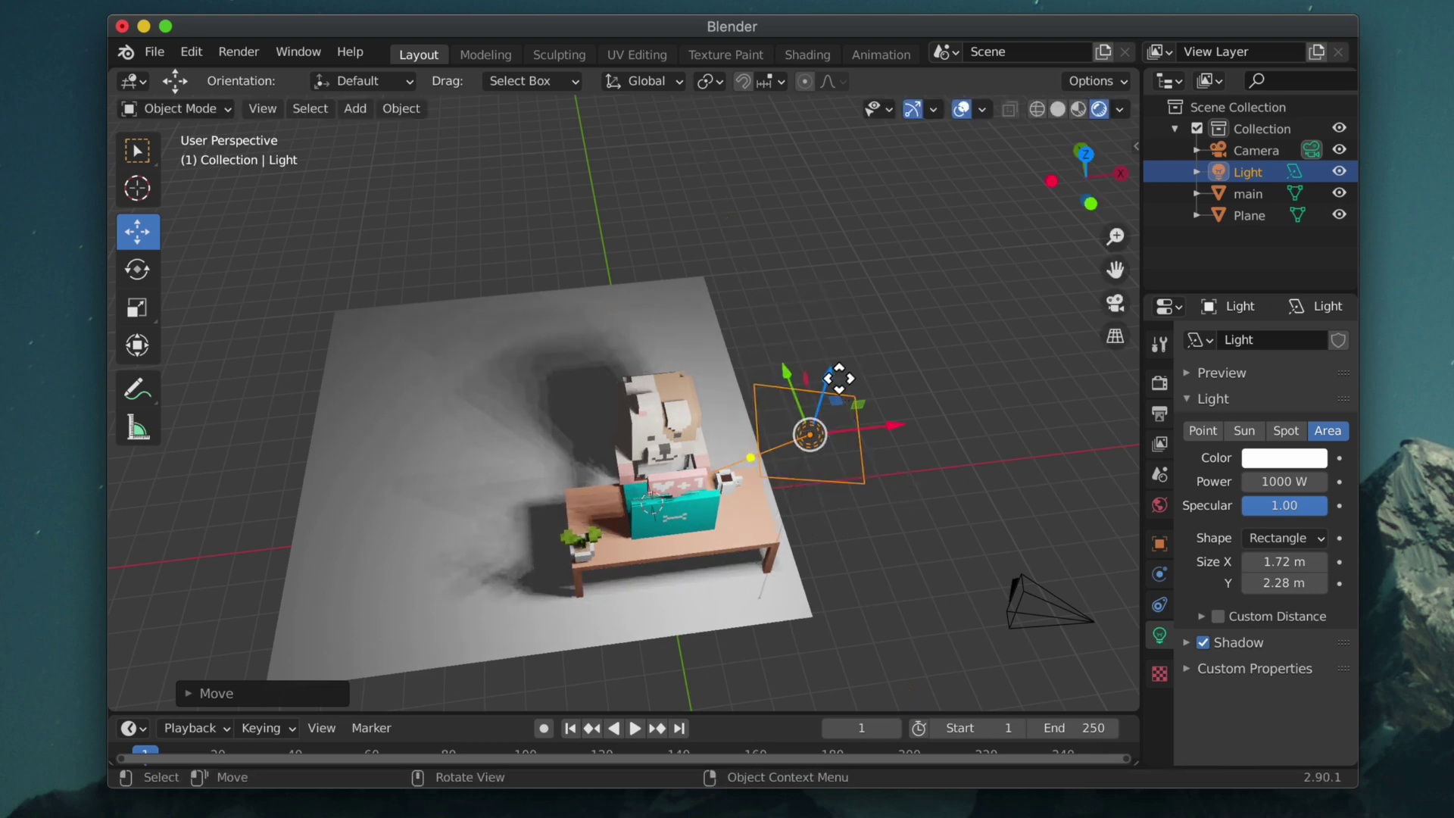
drag(839, 378, 864, 300)
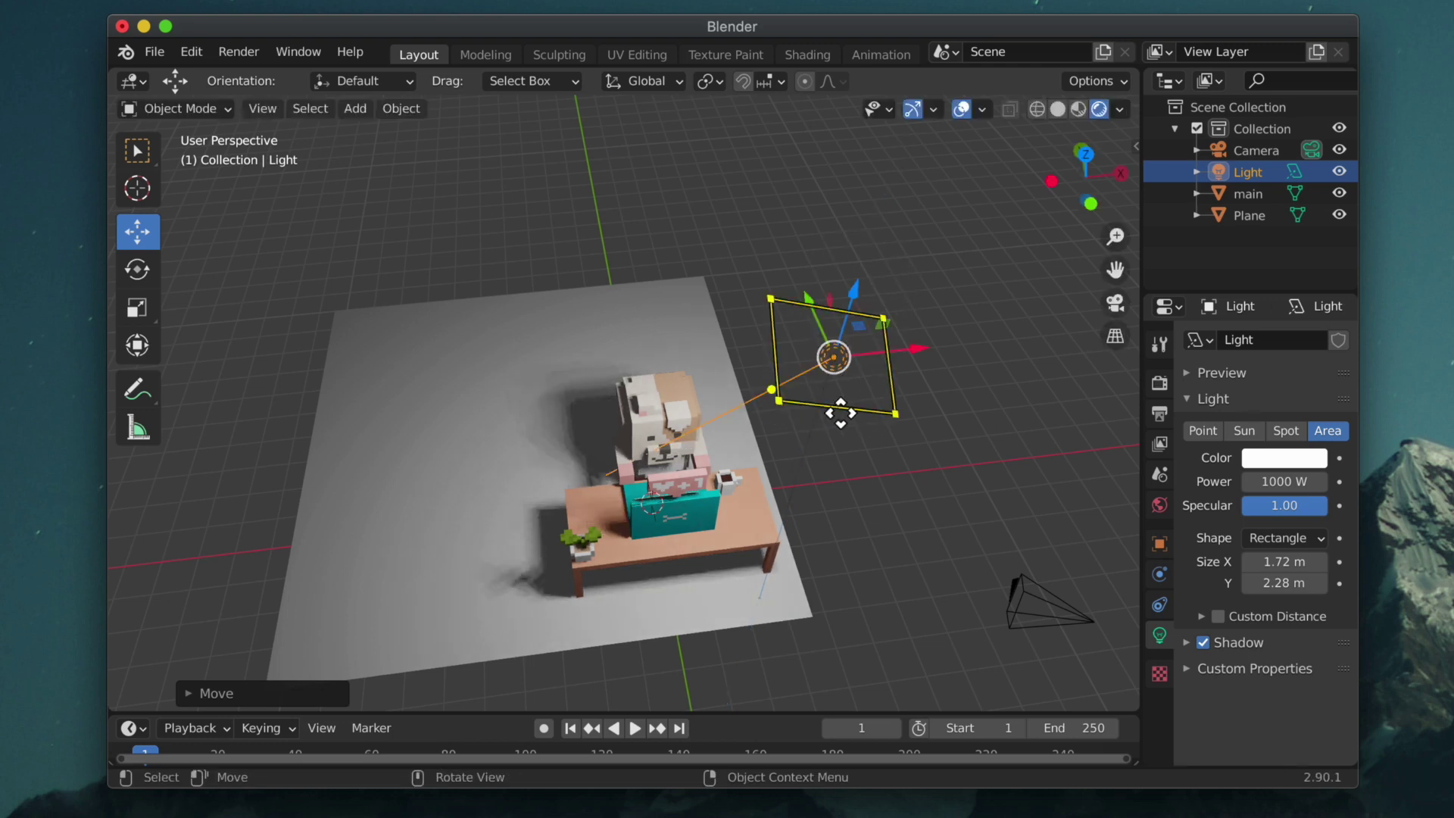
middle_drag(916, 542, 914, 506)
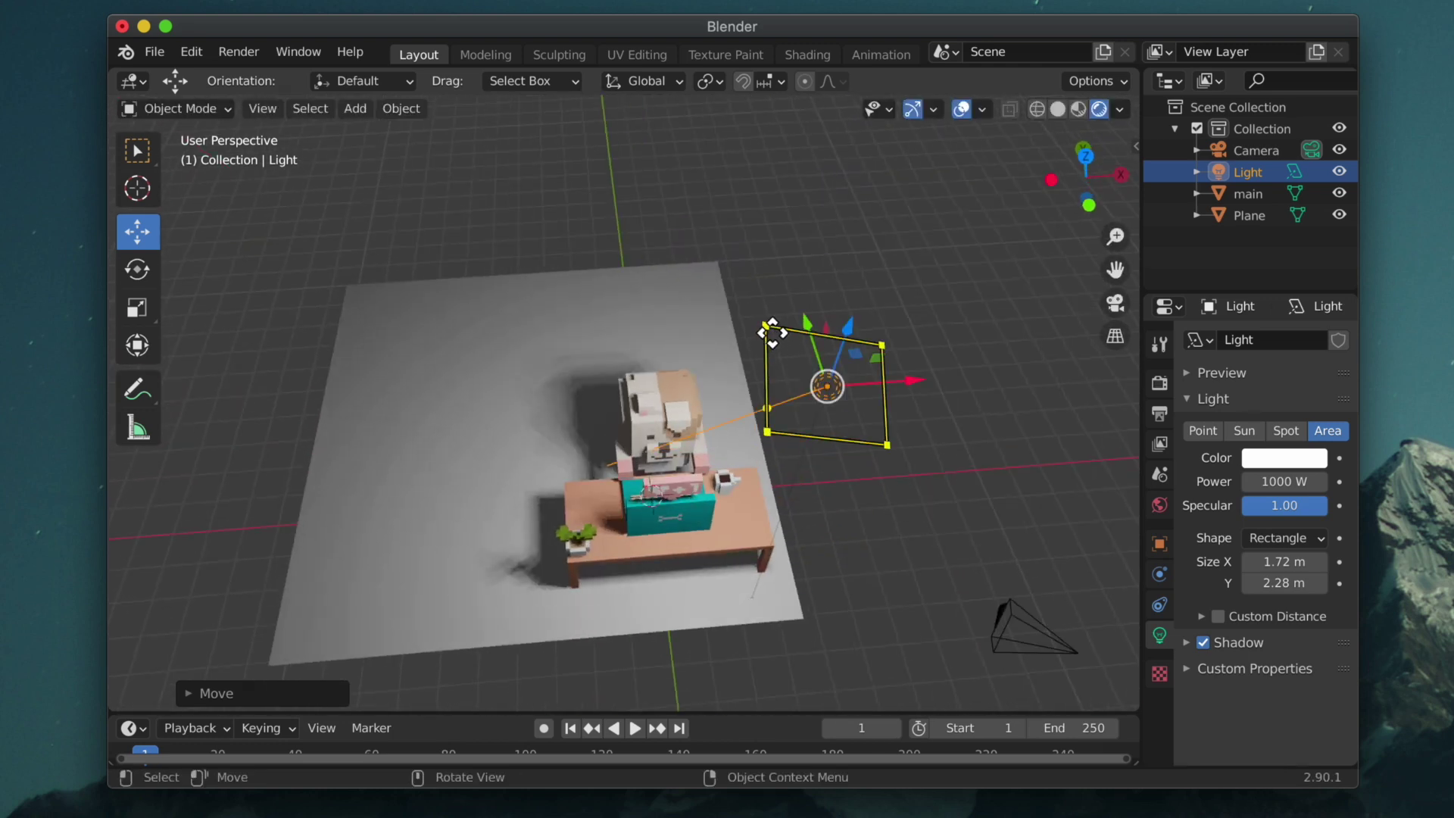
- Enlarge the rectangular area light to about 2.07 m in X and 3.55 m in Y, and leave nothing selected
drag(772, 334, 700, 299)
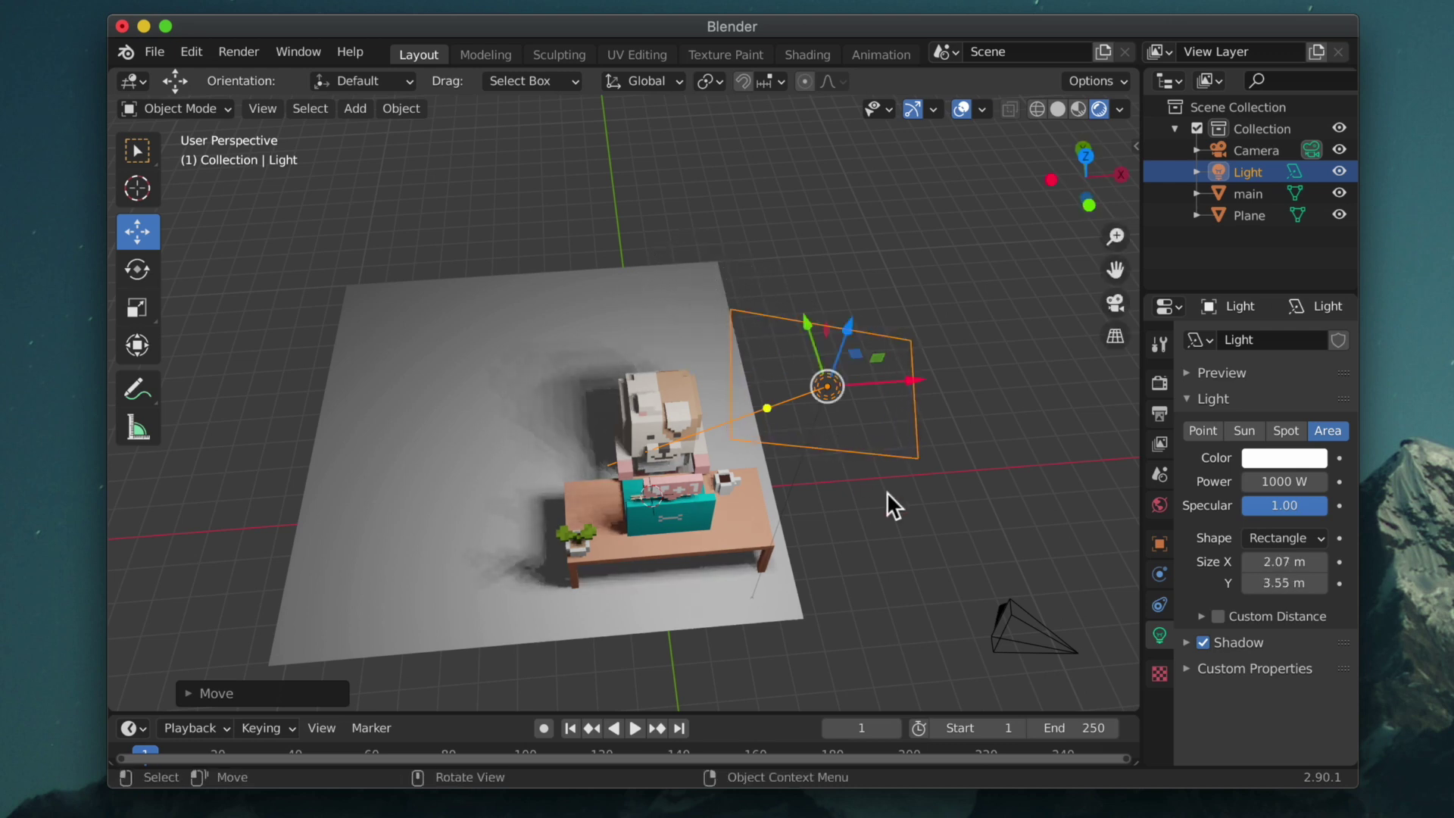
click(744, 309)
click(753, 334)
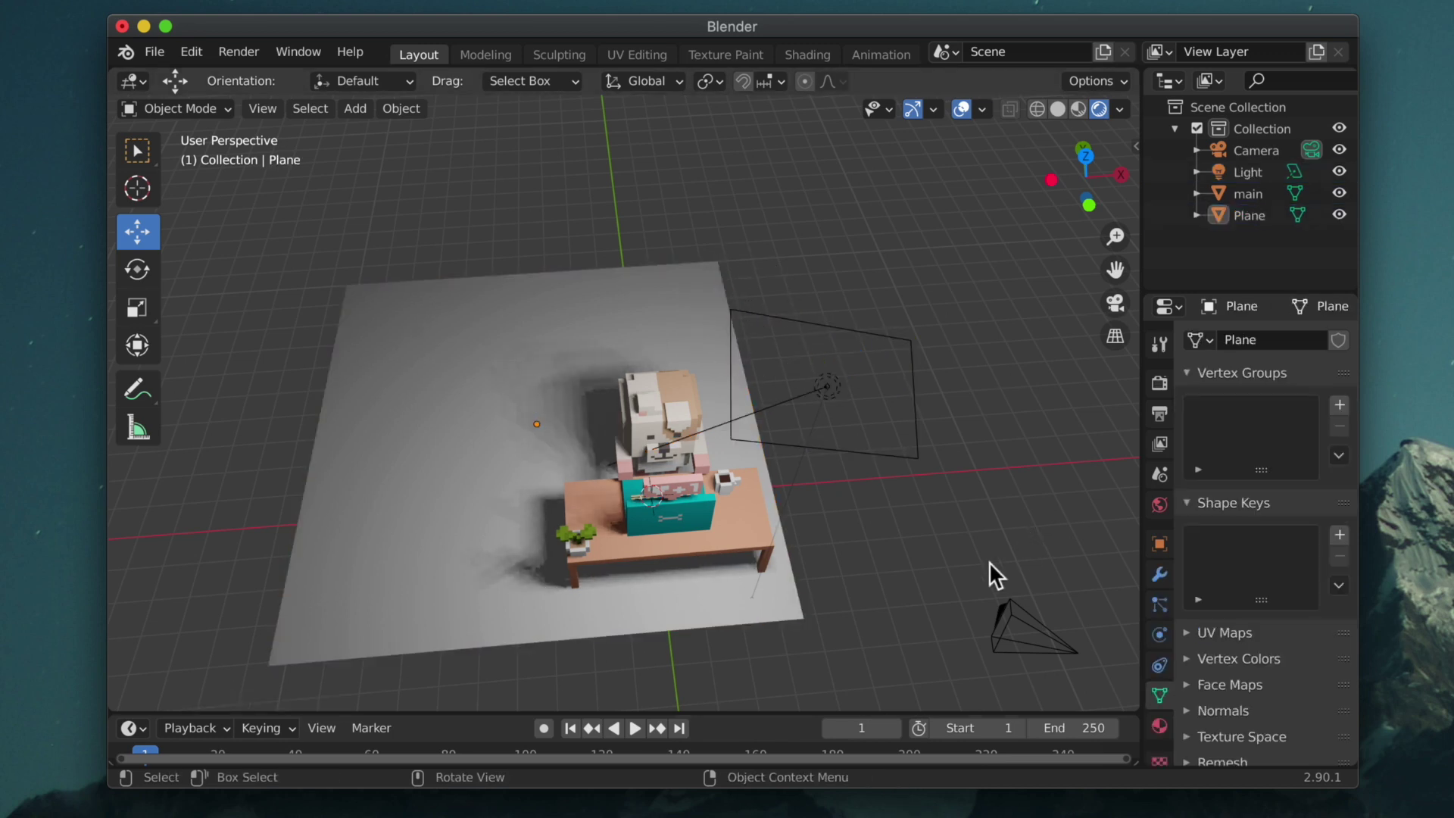
middle_drag(989, 561, 1124, 540)
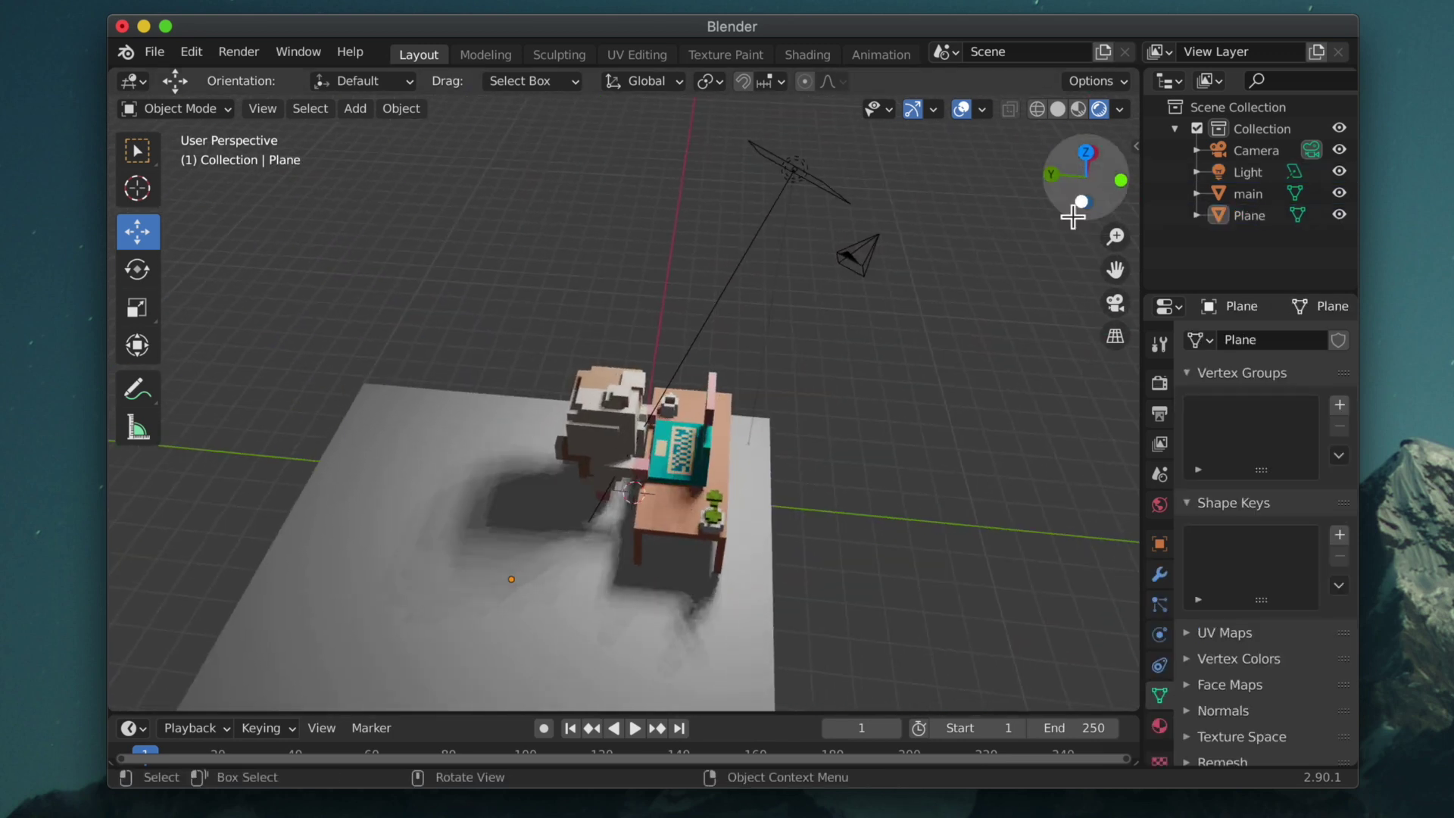
- Widen the properties editor, switch the render engine to Cycles, and check the rendered shadows around the dog and desk
click(1159, 382)
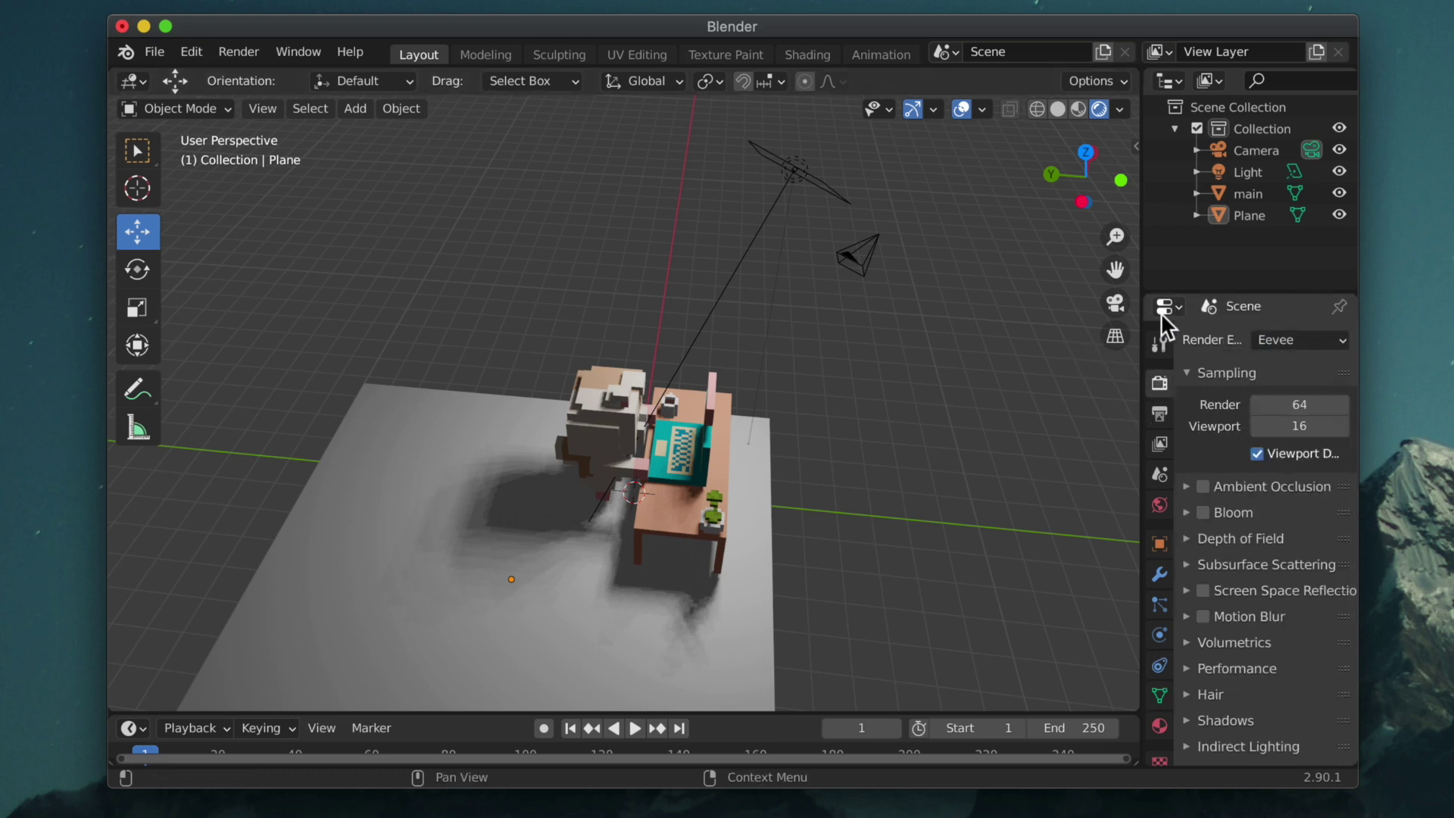
drag(1146, 310, 1062, 310)
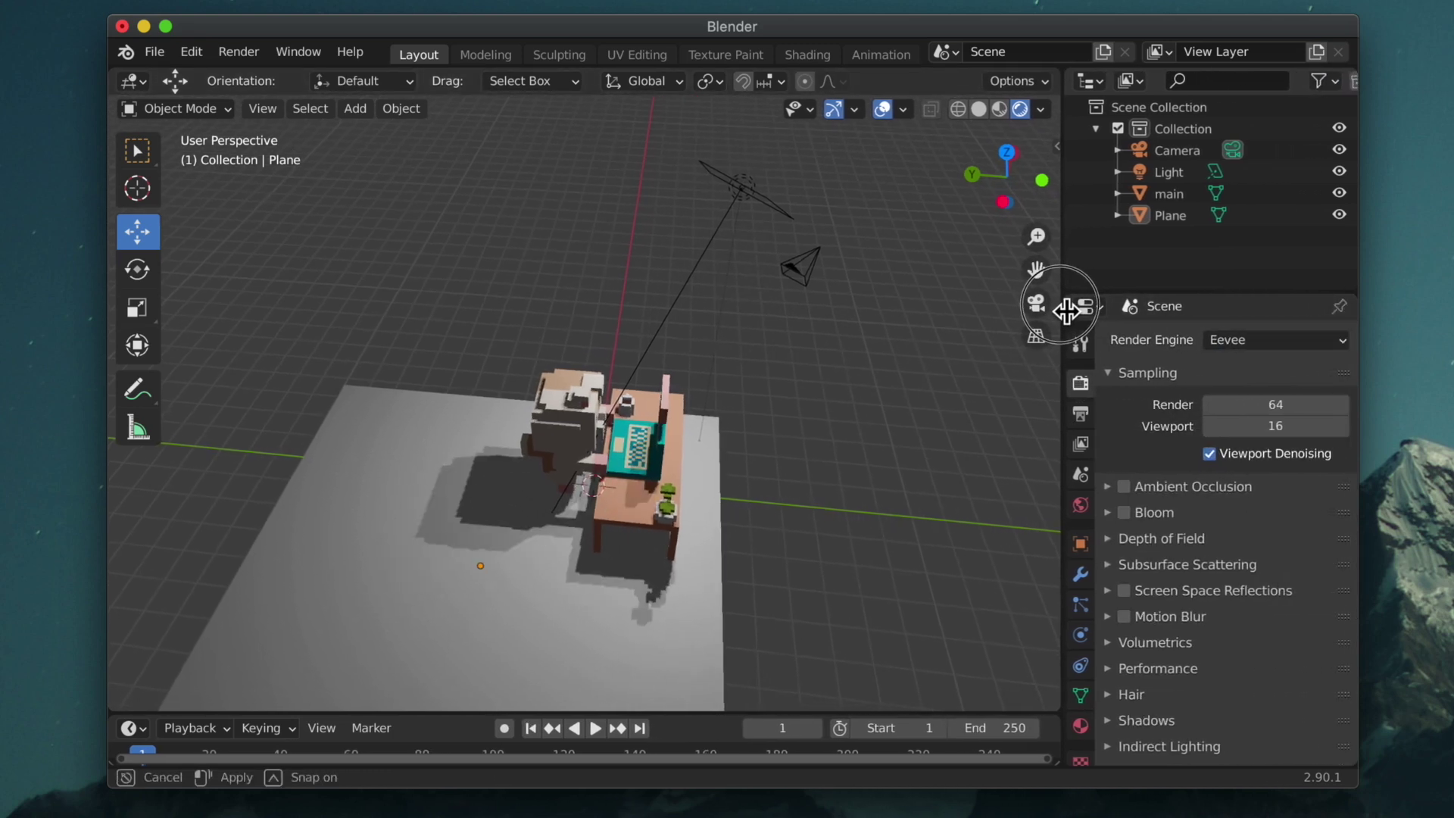
click(1289, 339)
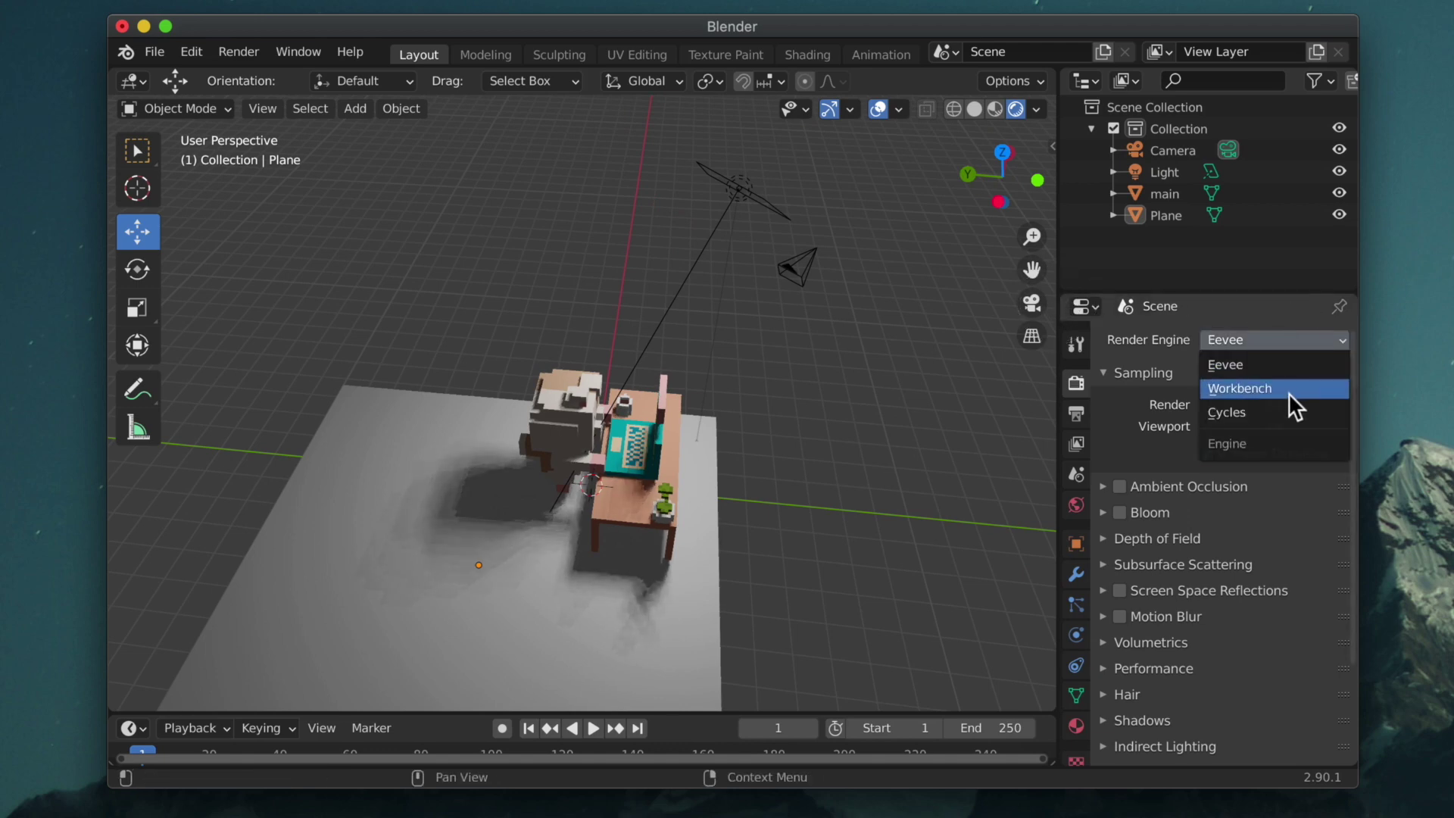
click(1288, 411)
middle_drag(742, 542, 568, 625)
scroll(540, 402, up, 5)
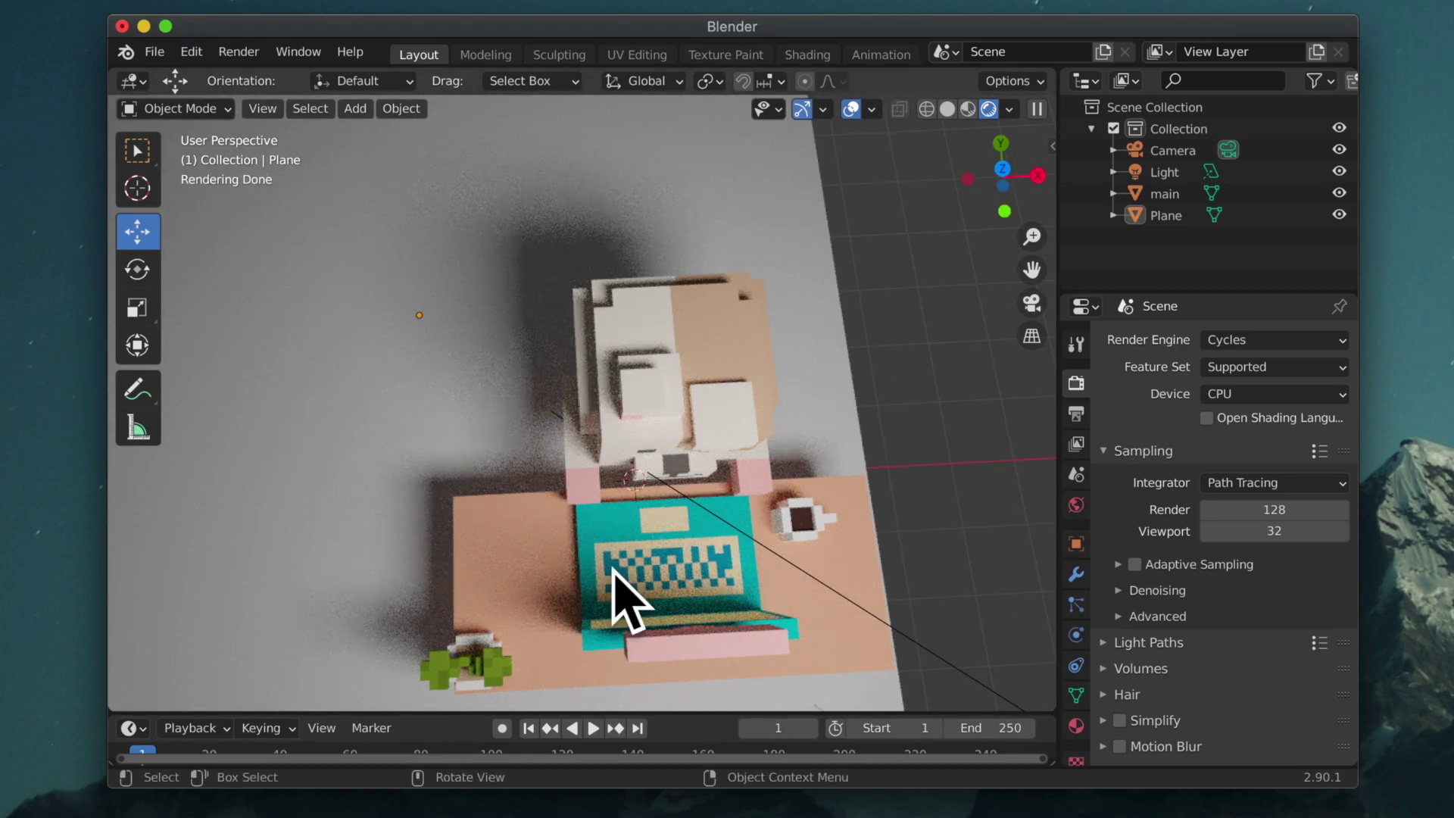
middle_drag(632, 530, 423, 518)
scroll(461, 512, down, 5)
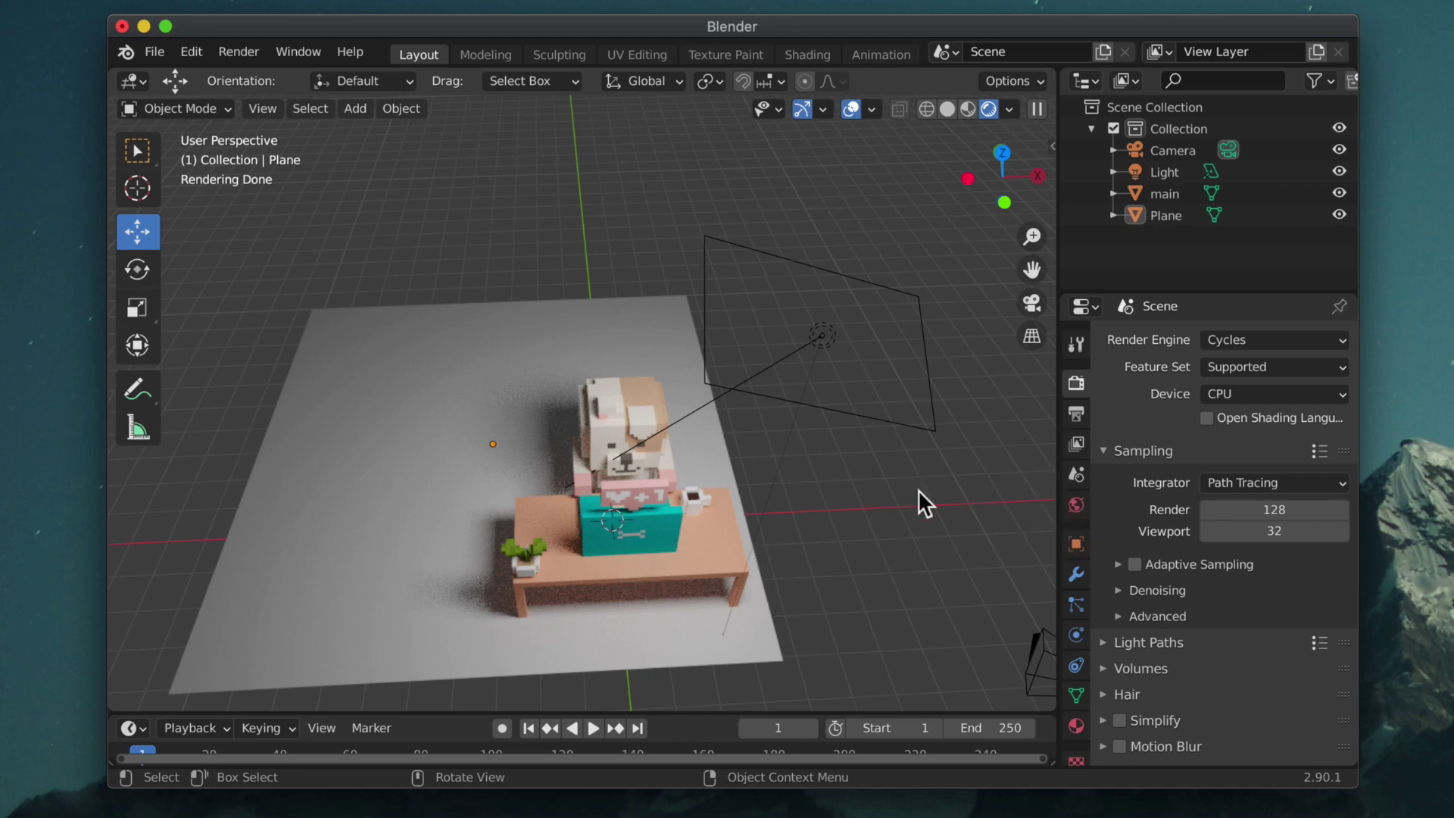
middle_drag(920, 500, 890, 517)
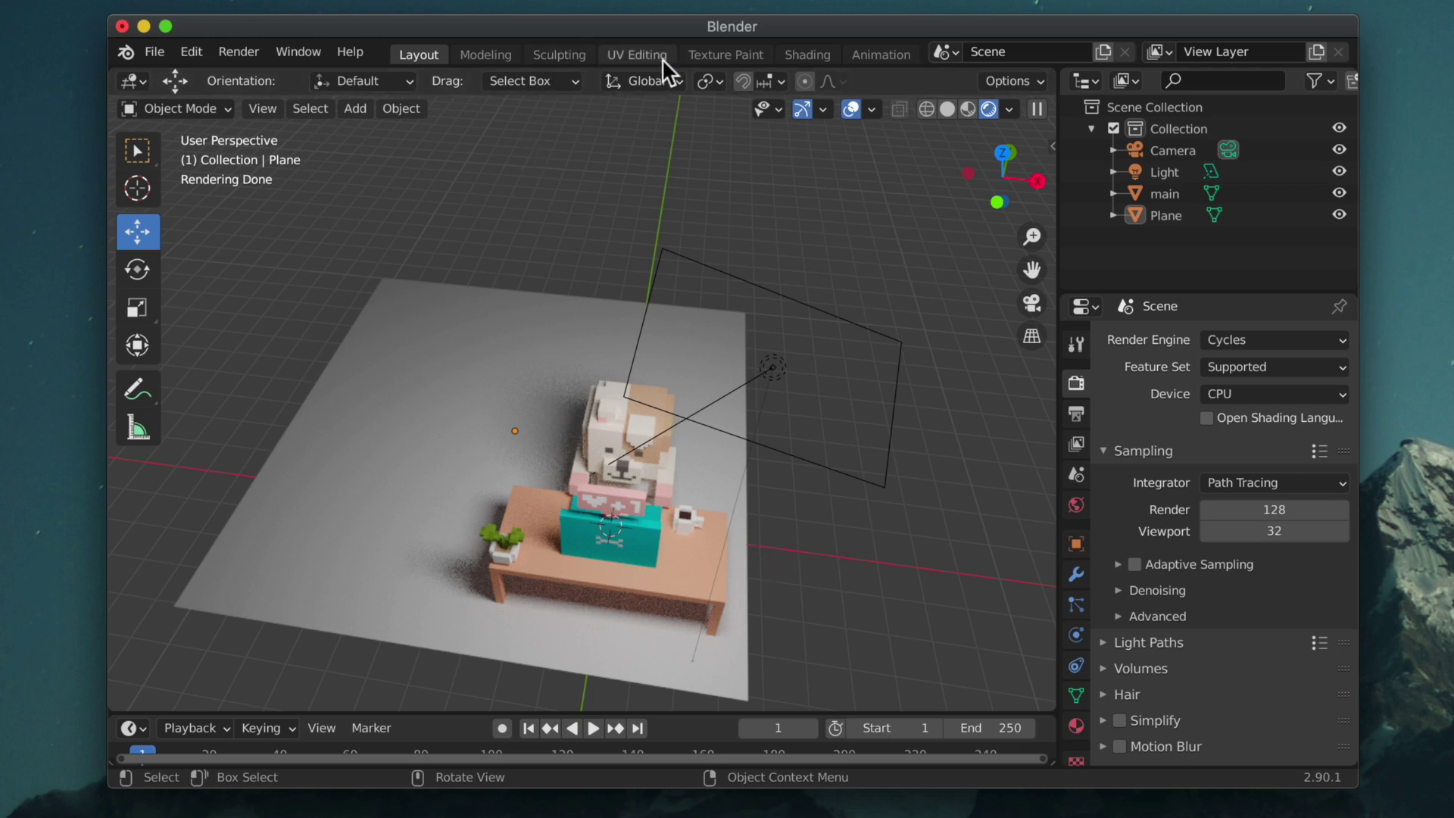
- Select the dog and desk model with the Select Box tool and show its intro-1-main.png palette texture in the Texture Paint workspace
click(137, 153)
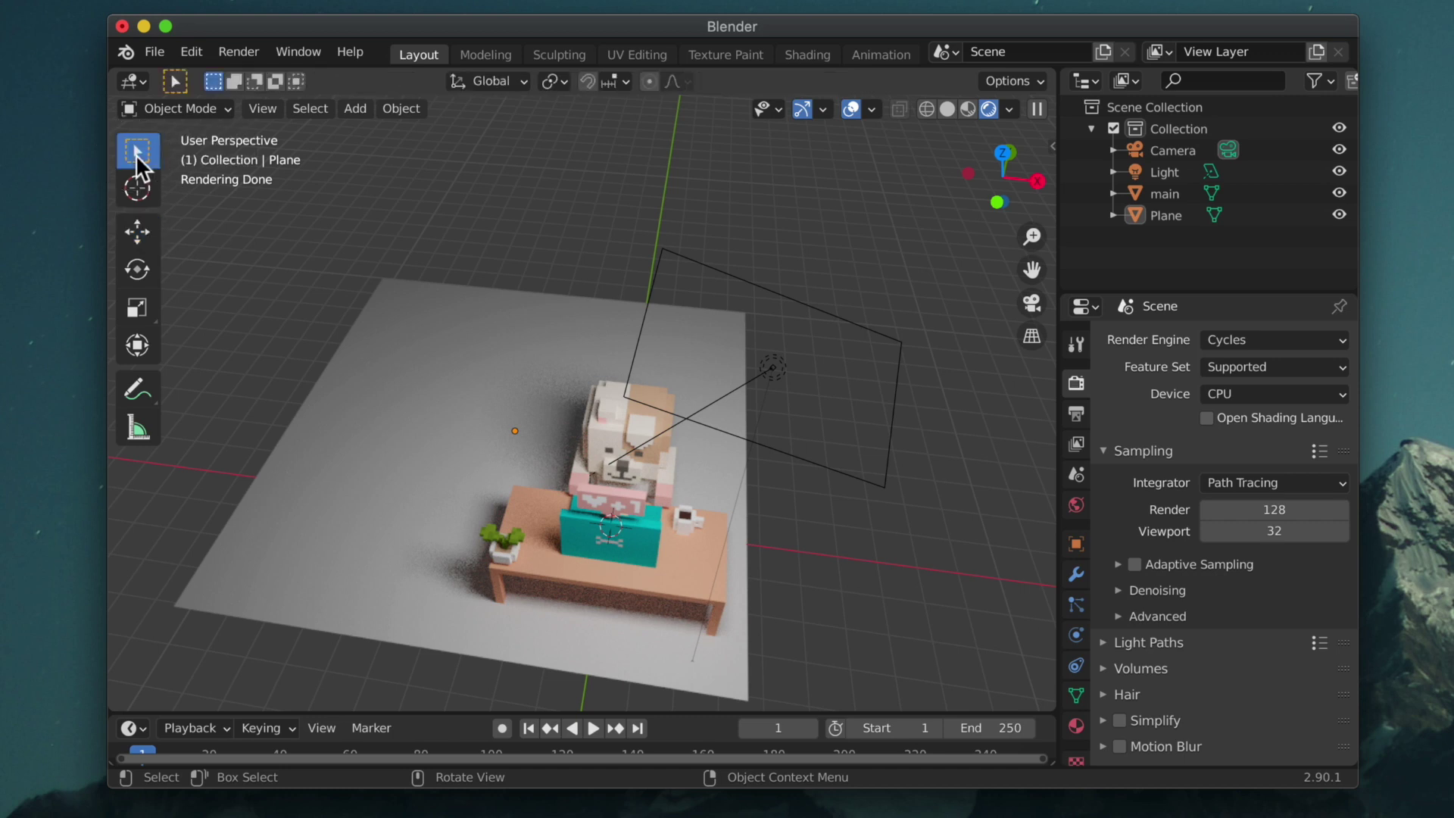
click(642, 556)
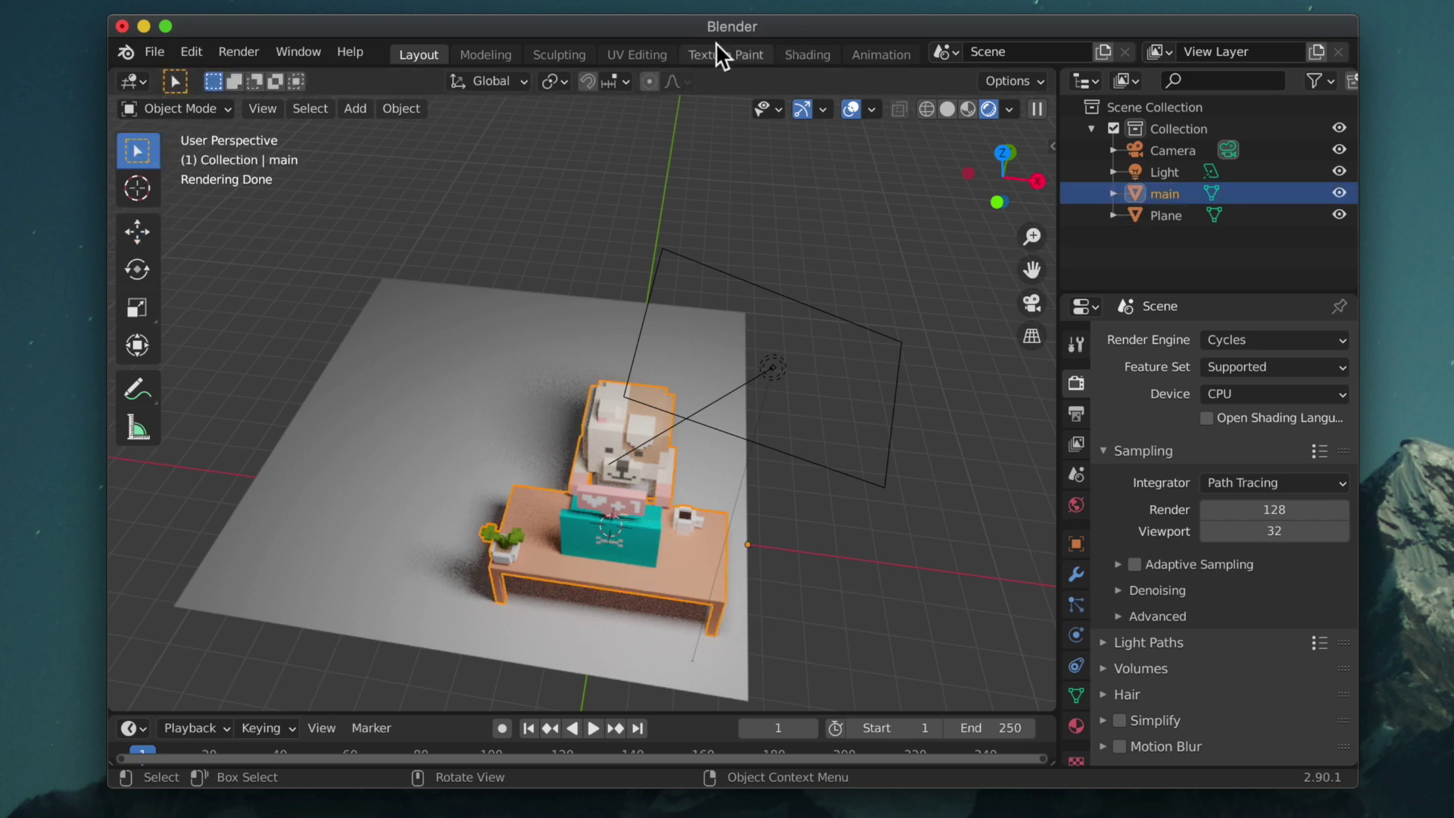
click(643, 563)
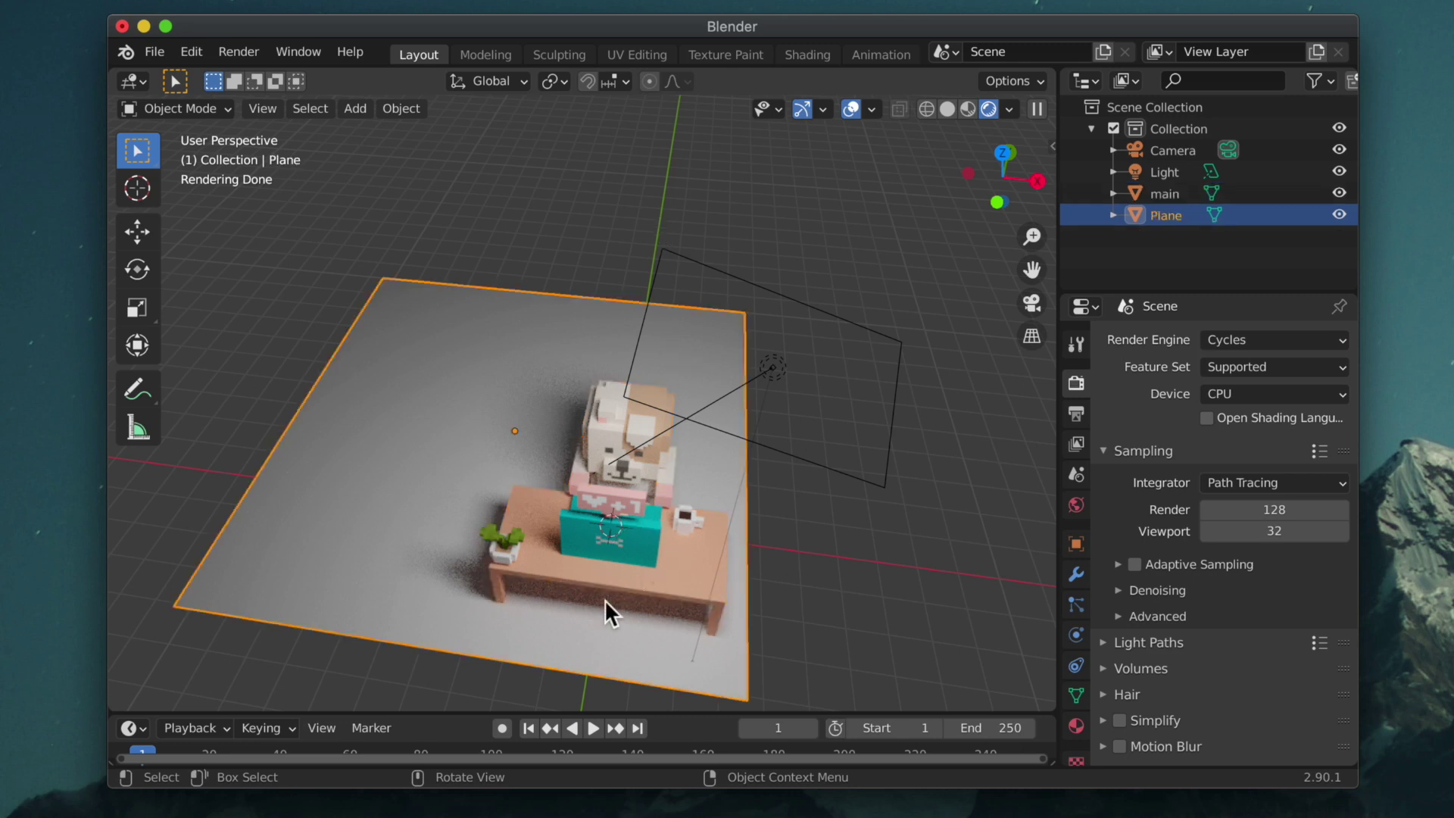
click(646, 539)
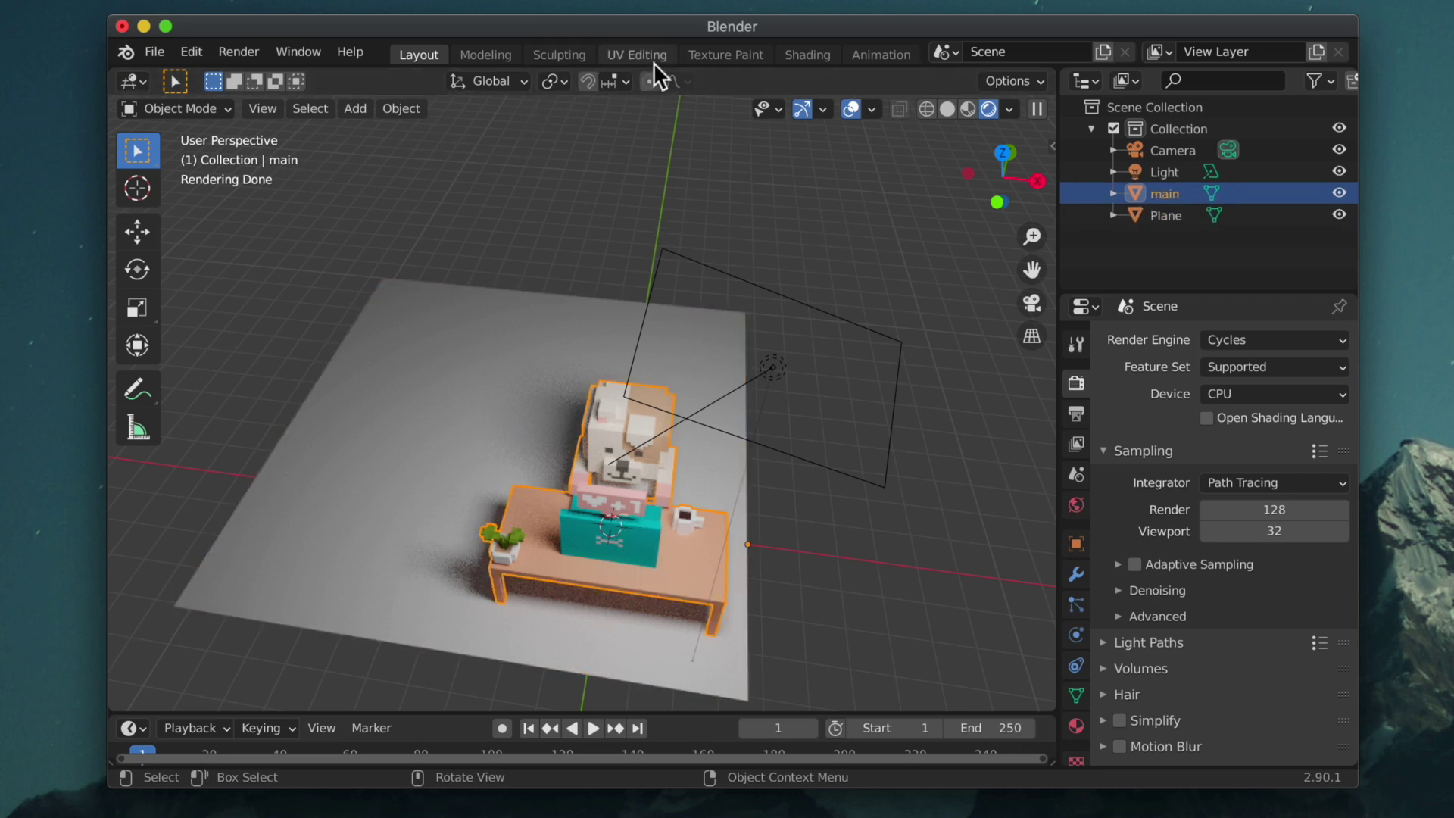
click(691, 56)
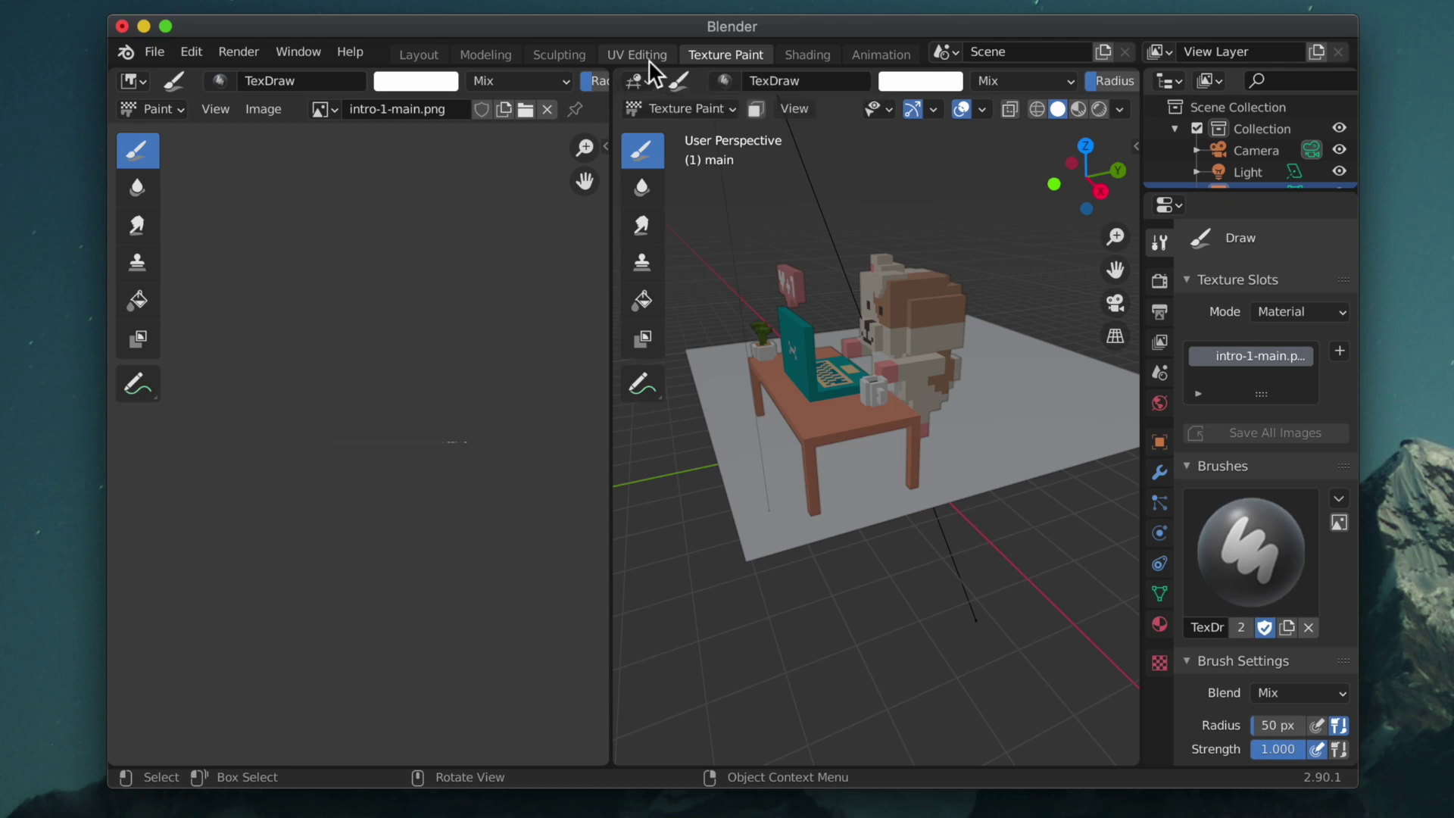
scroll(462, 440, up, 6)
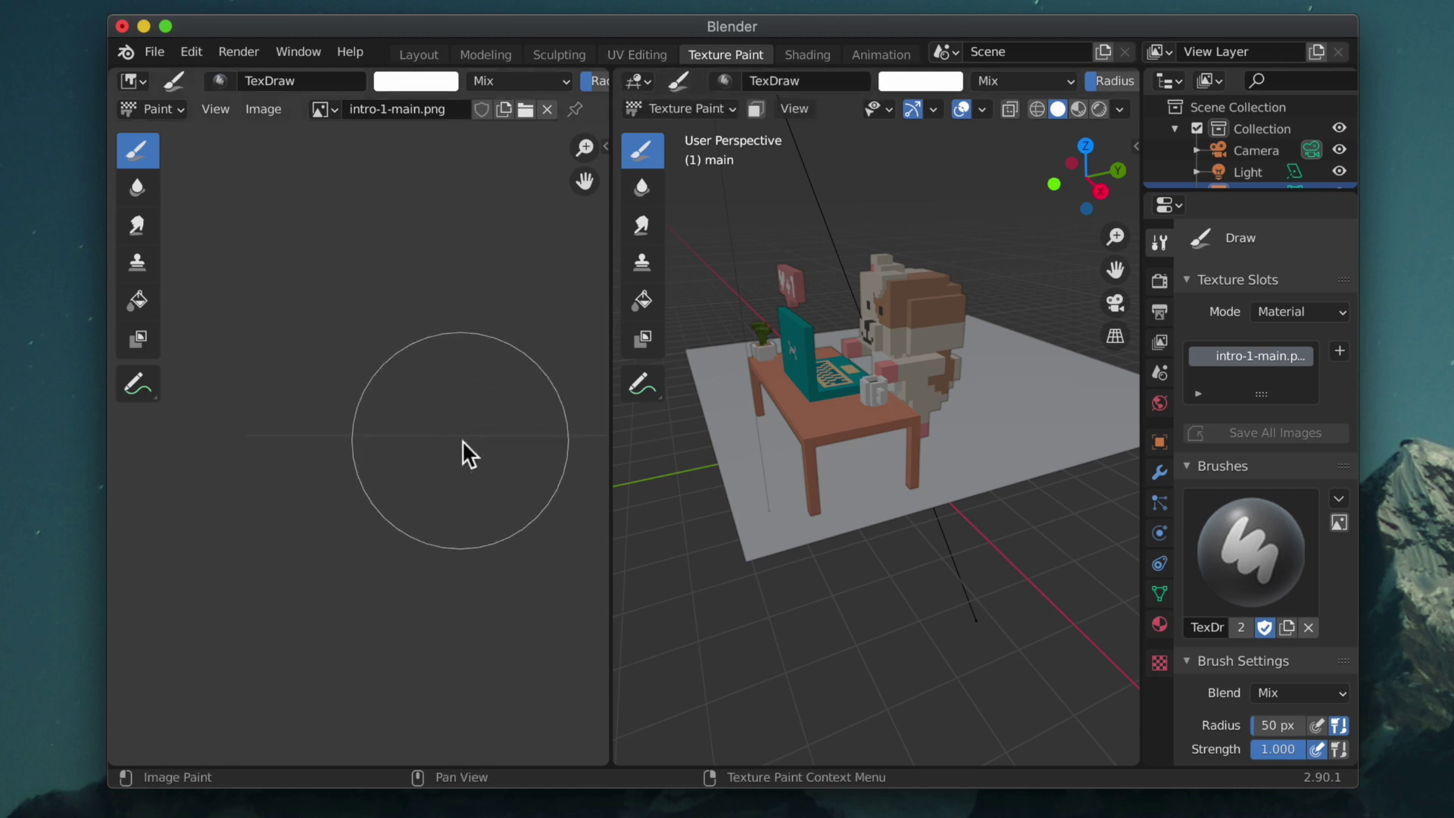
scroll(462, 439, down, 1)
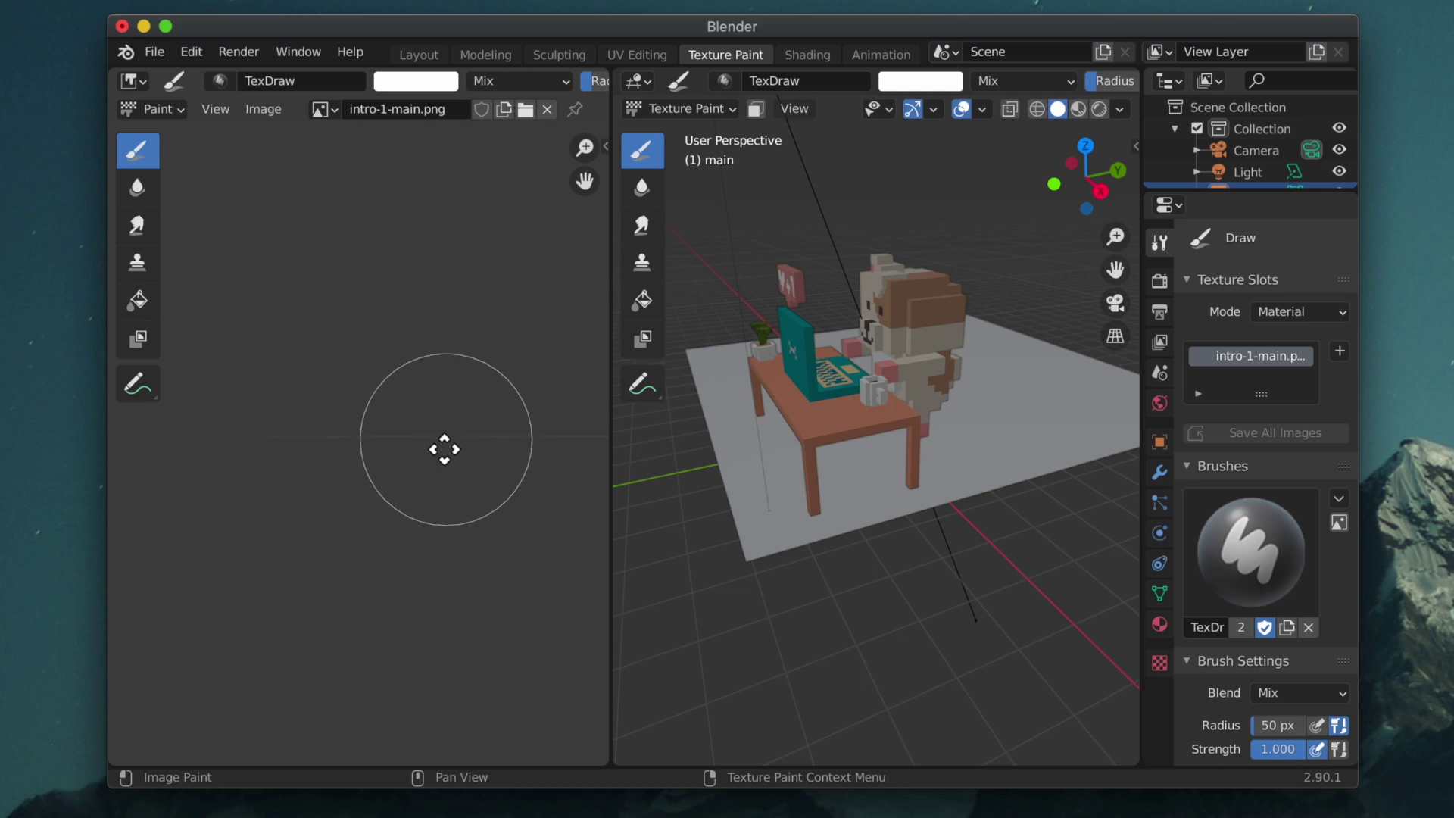
scroll(424, 474, up, 3)
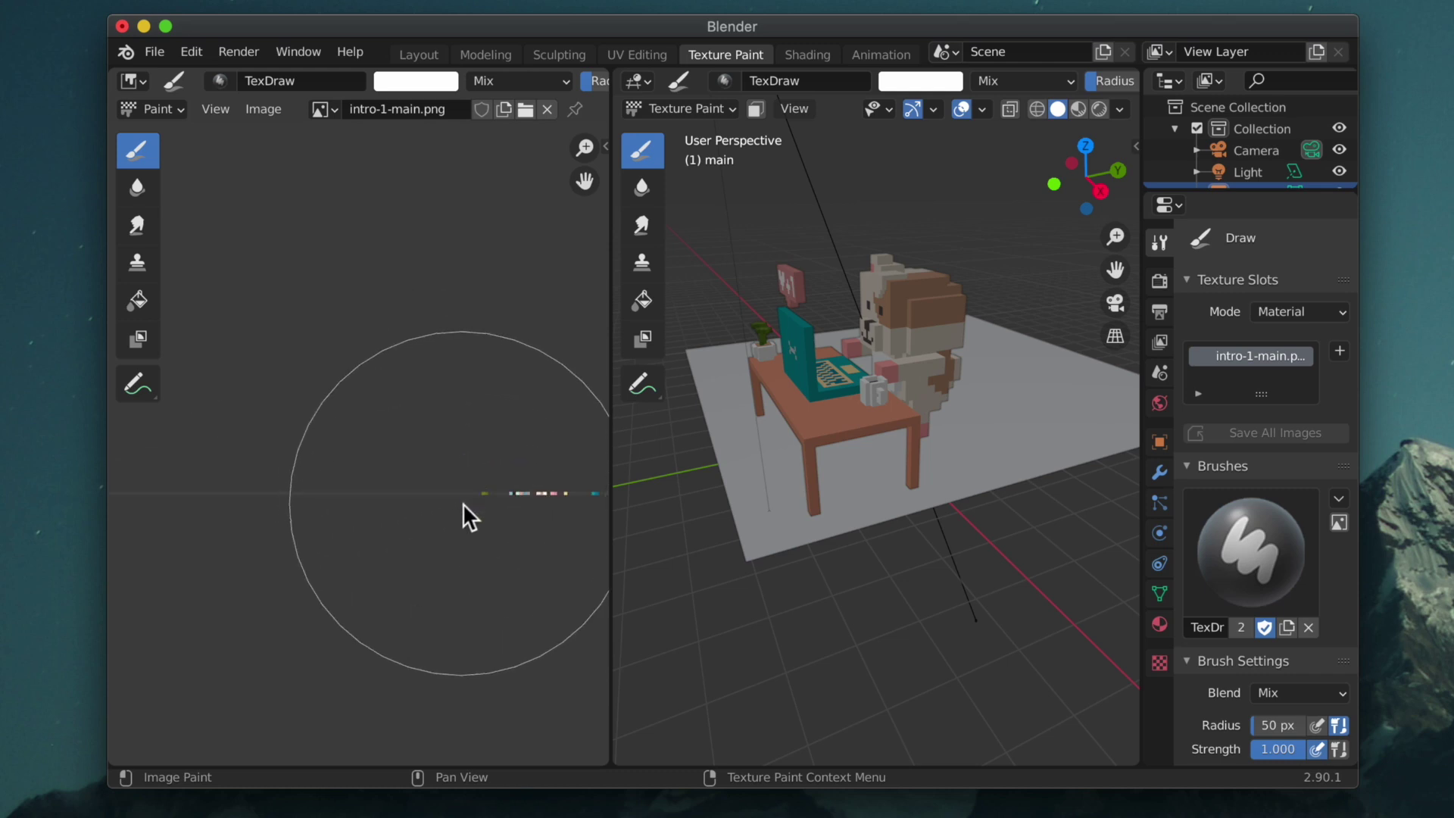
scroll(388, 453, up, 2)
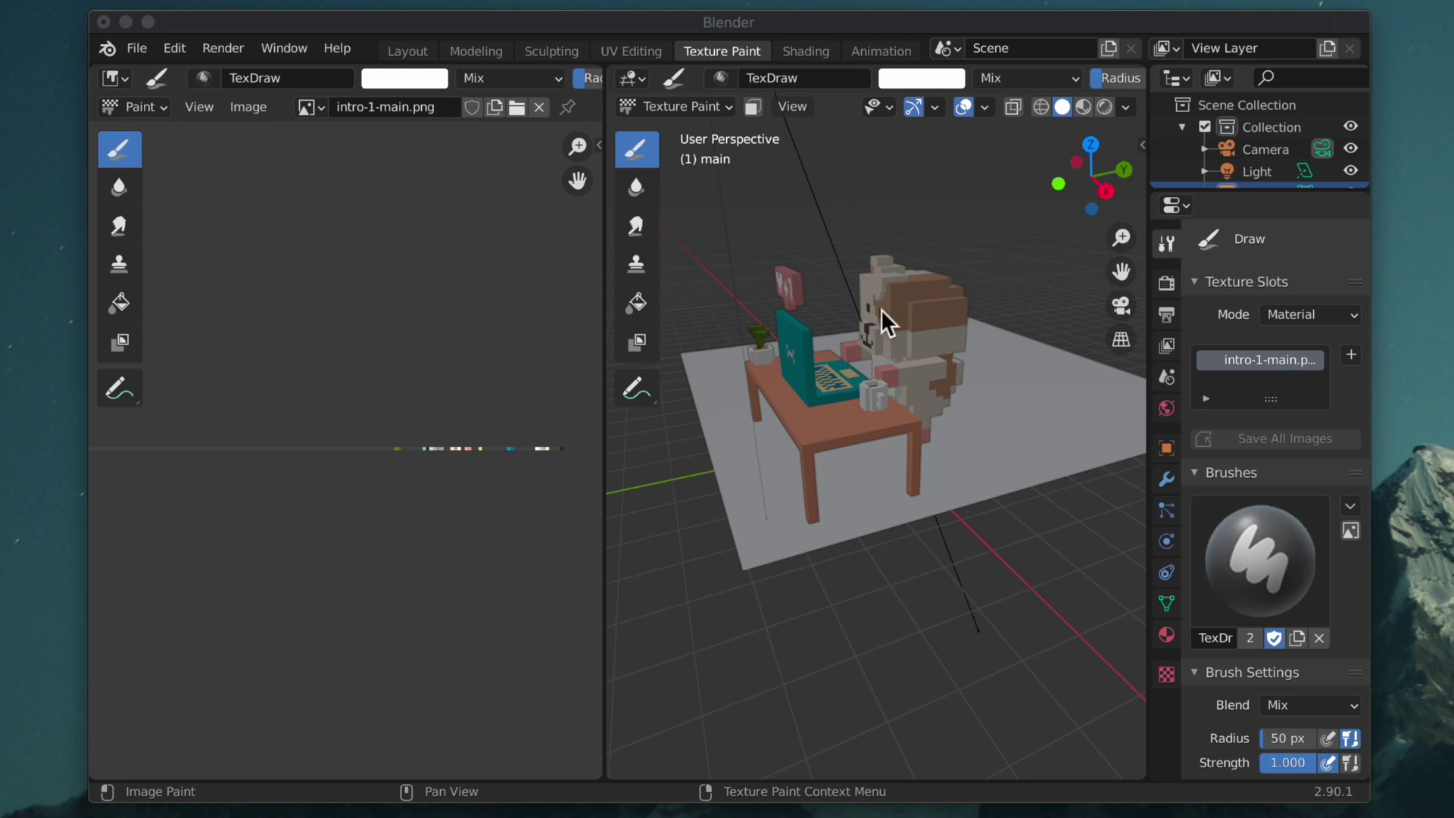
- Create a new blank 1024 × 1024 px image named dog-bake without alpha
click(262, 111)
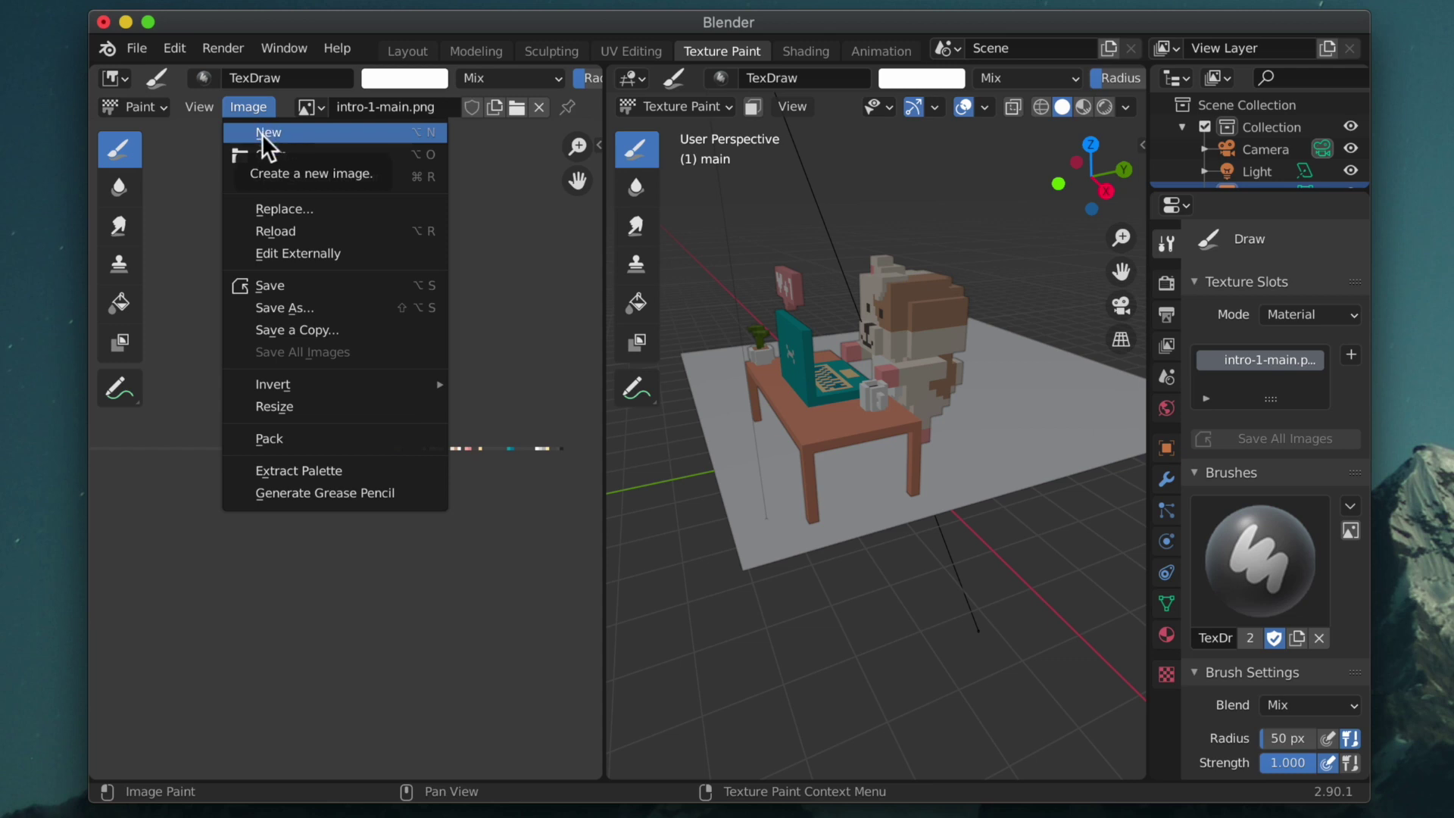
click(261, 133)
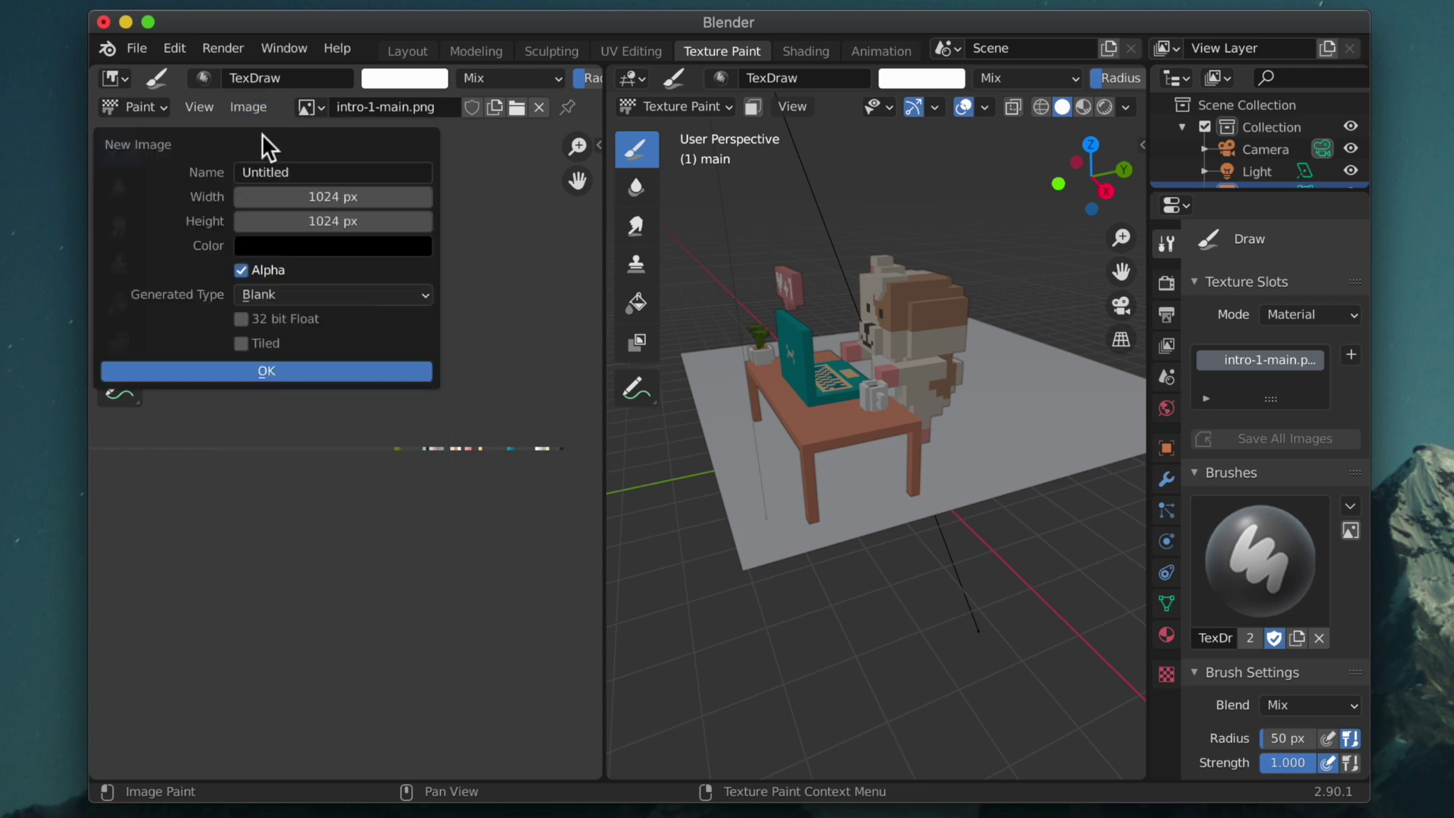
click(307, 174)
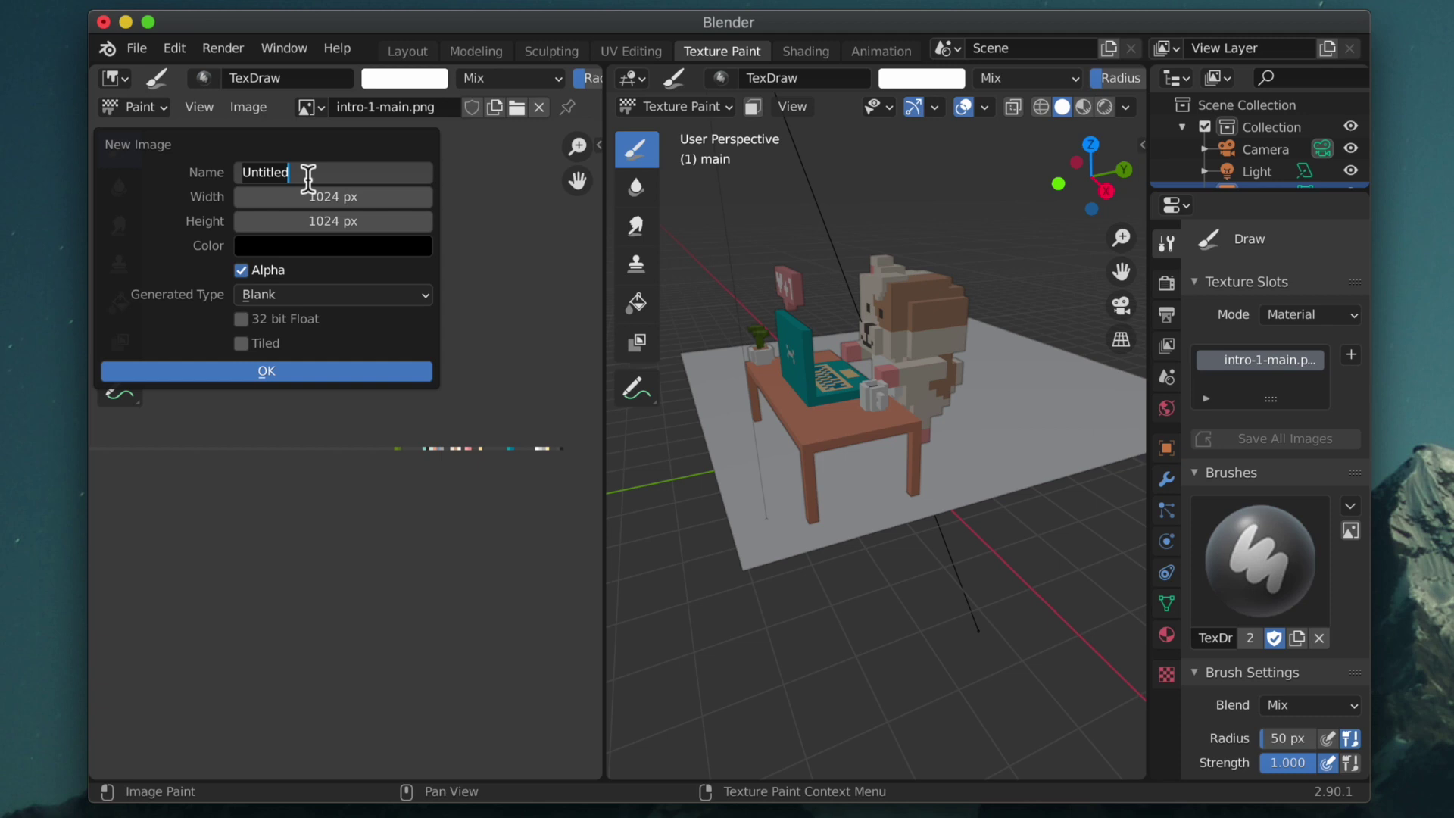
text(dog-)
text(uv)
key(BackSpace)
key(BackSpace)
text(bake)
click(241, 270)
click(241, 270)
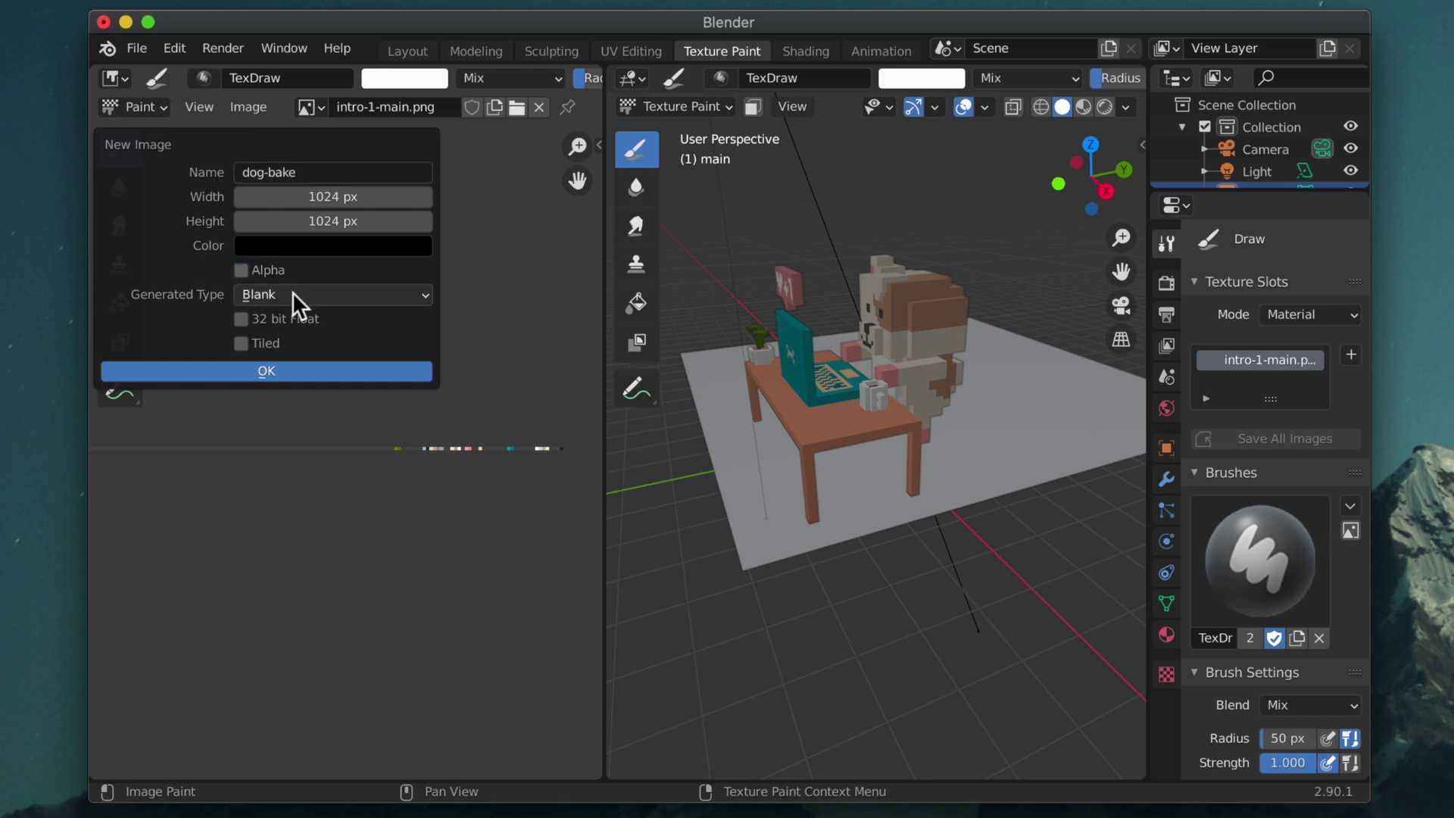
click(312, 369)
scroll(319, 374, down, 2)
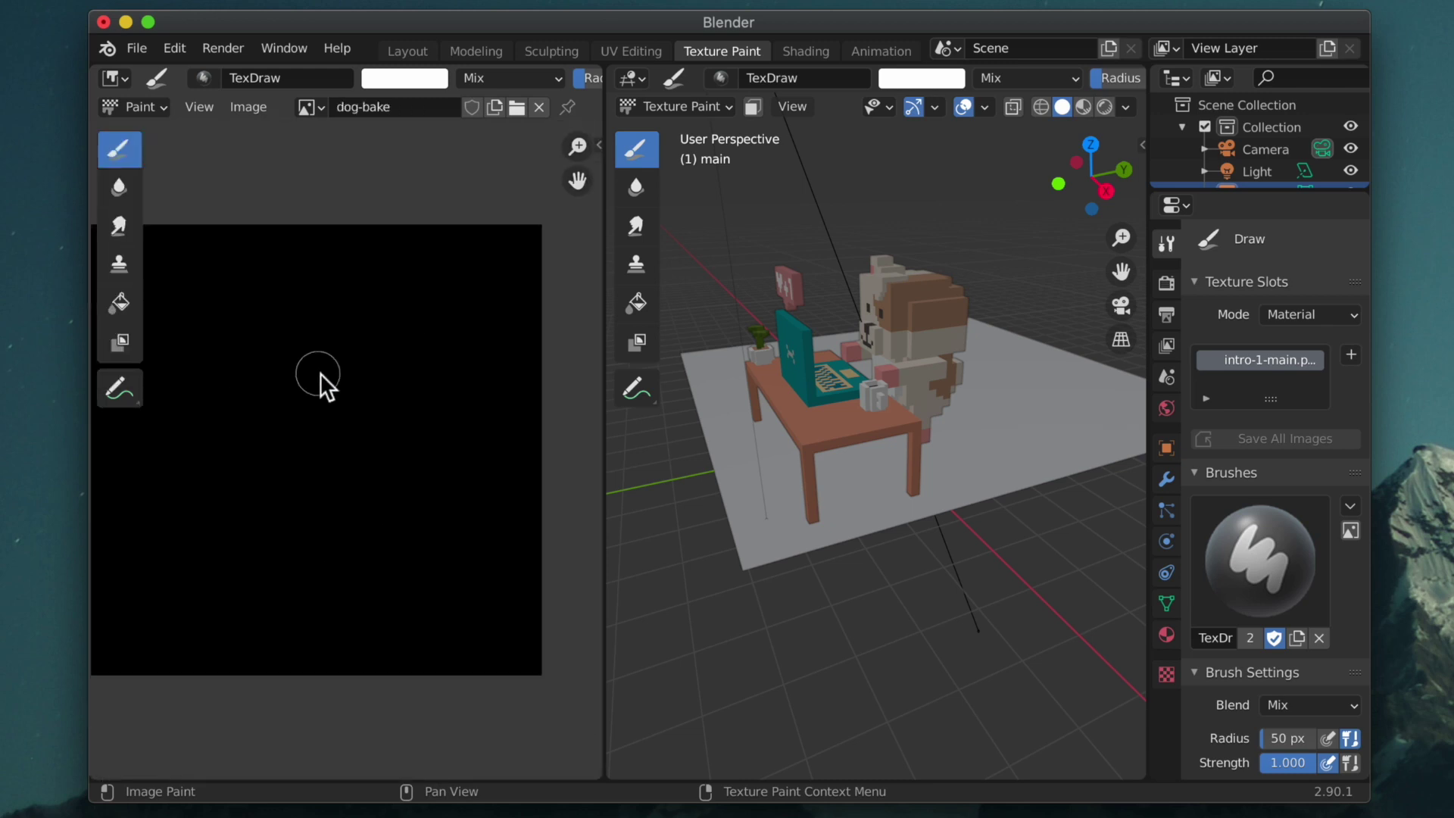
- Fill the whole dog-bake image with white using the Fill tool
middle_drag(363, 398, 410, 407)
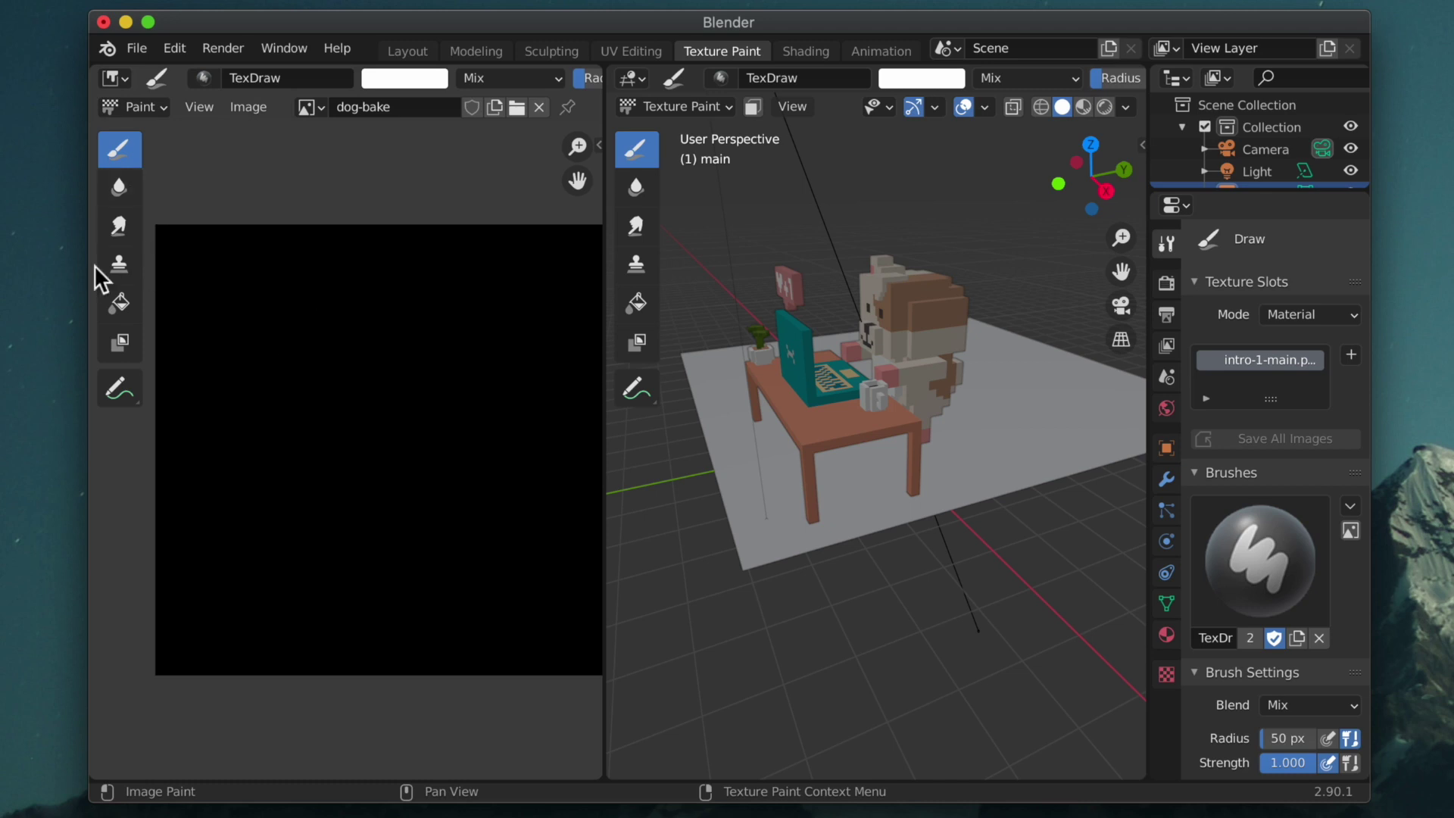
click(118, 302)
click(343, 401)
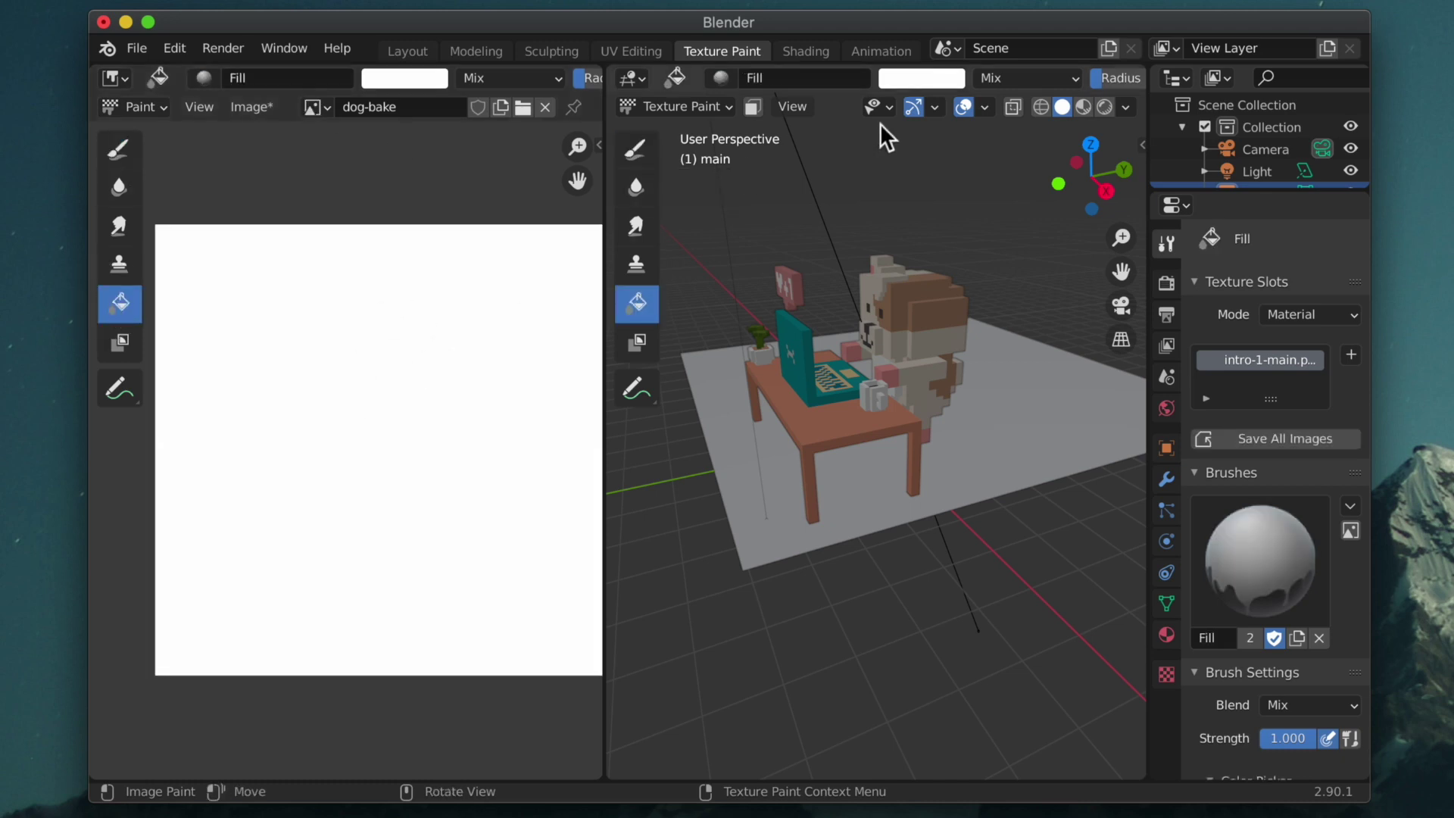
- Add an unconnected Image Texture node to the palette material in the Shading workspace and assign the dog-bake image to it
click(806, 51)
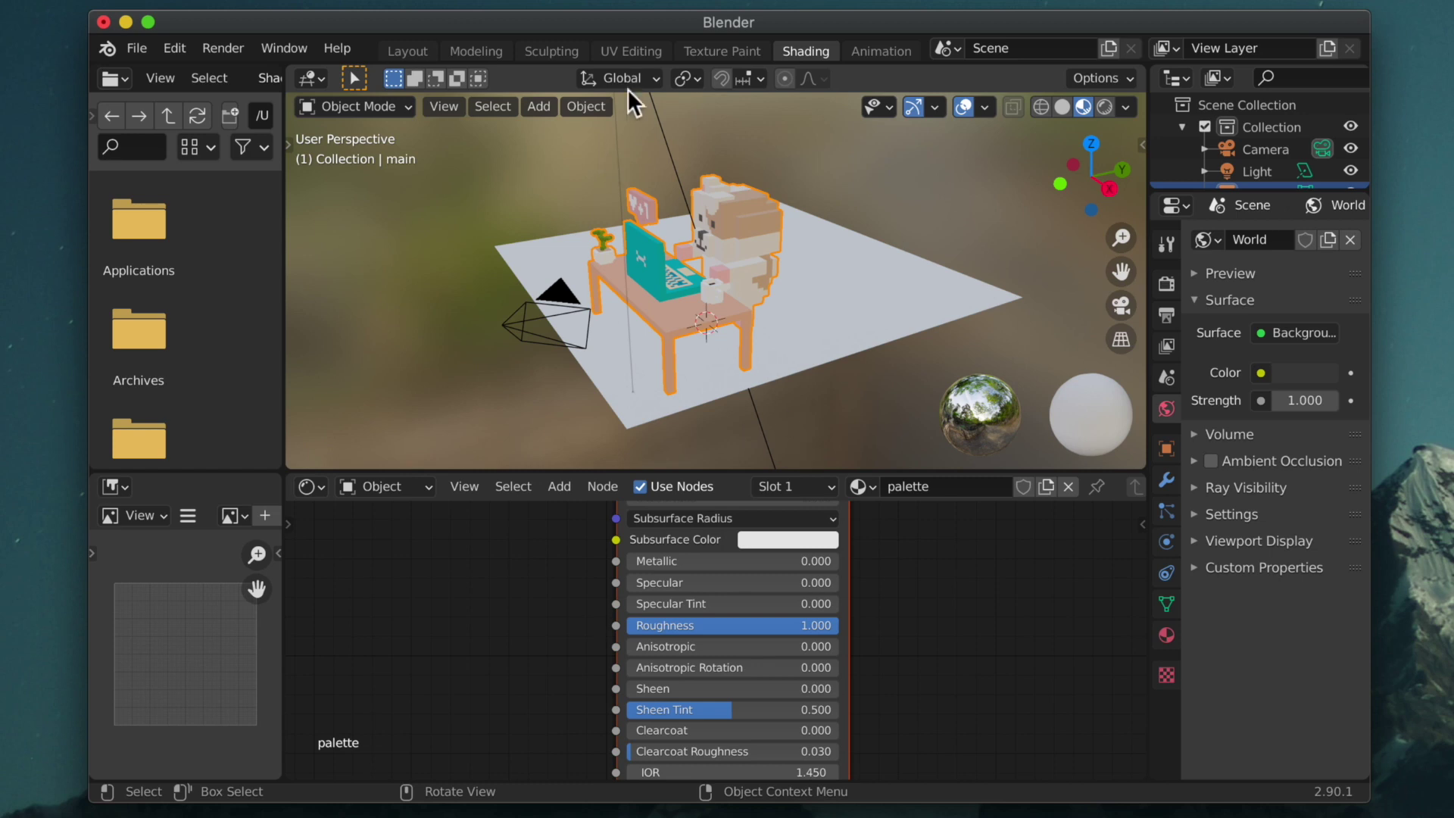
drag(610, 740, 604, 746)
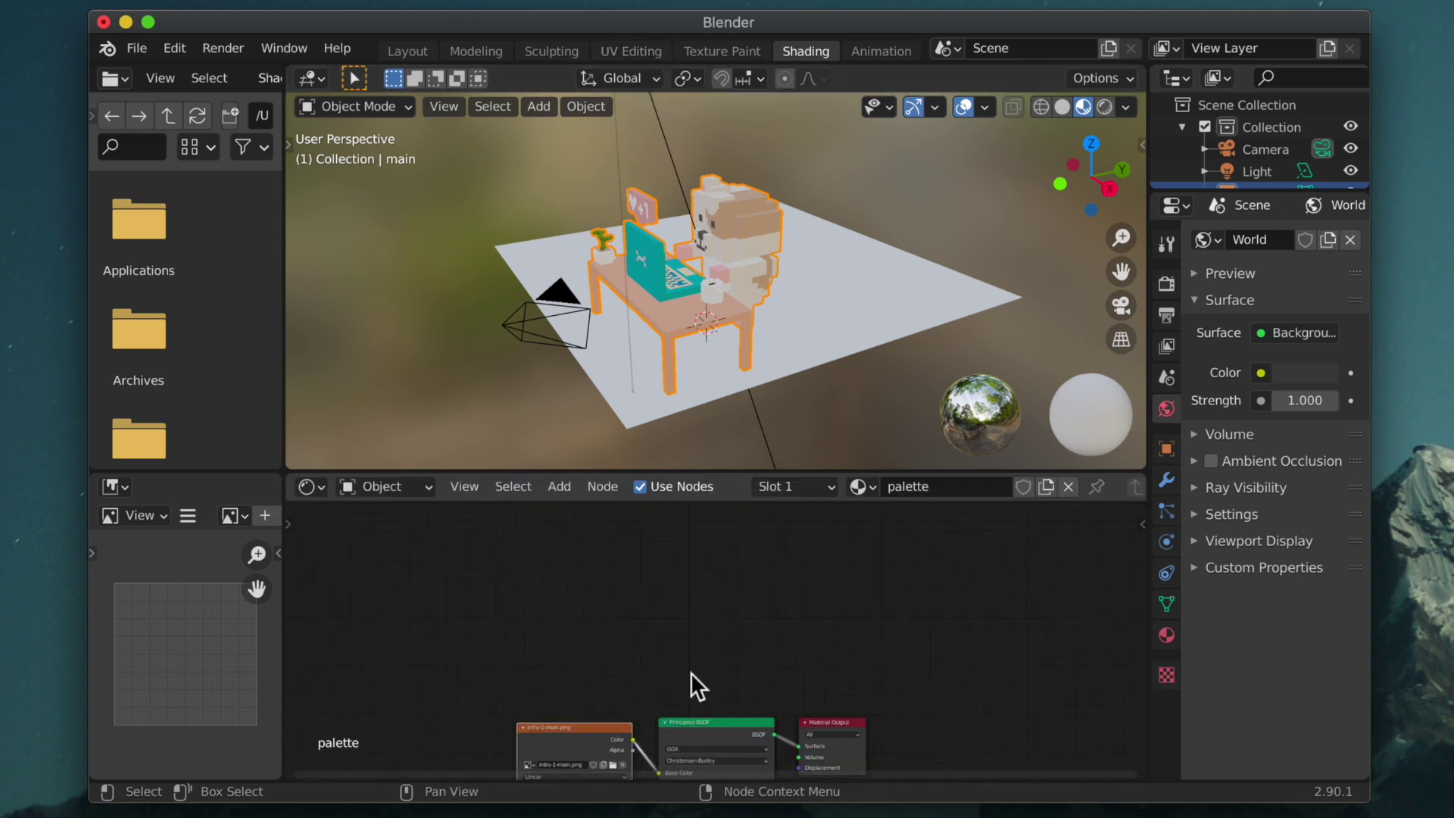
middle_drag(691, 672, 617, 497)
scroll(597, 611, up, 3)
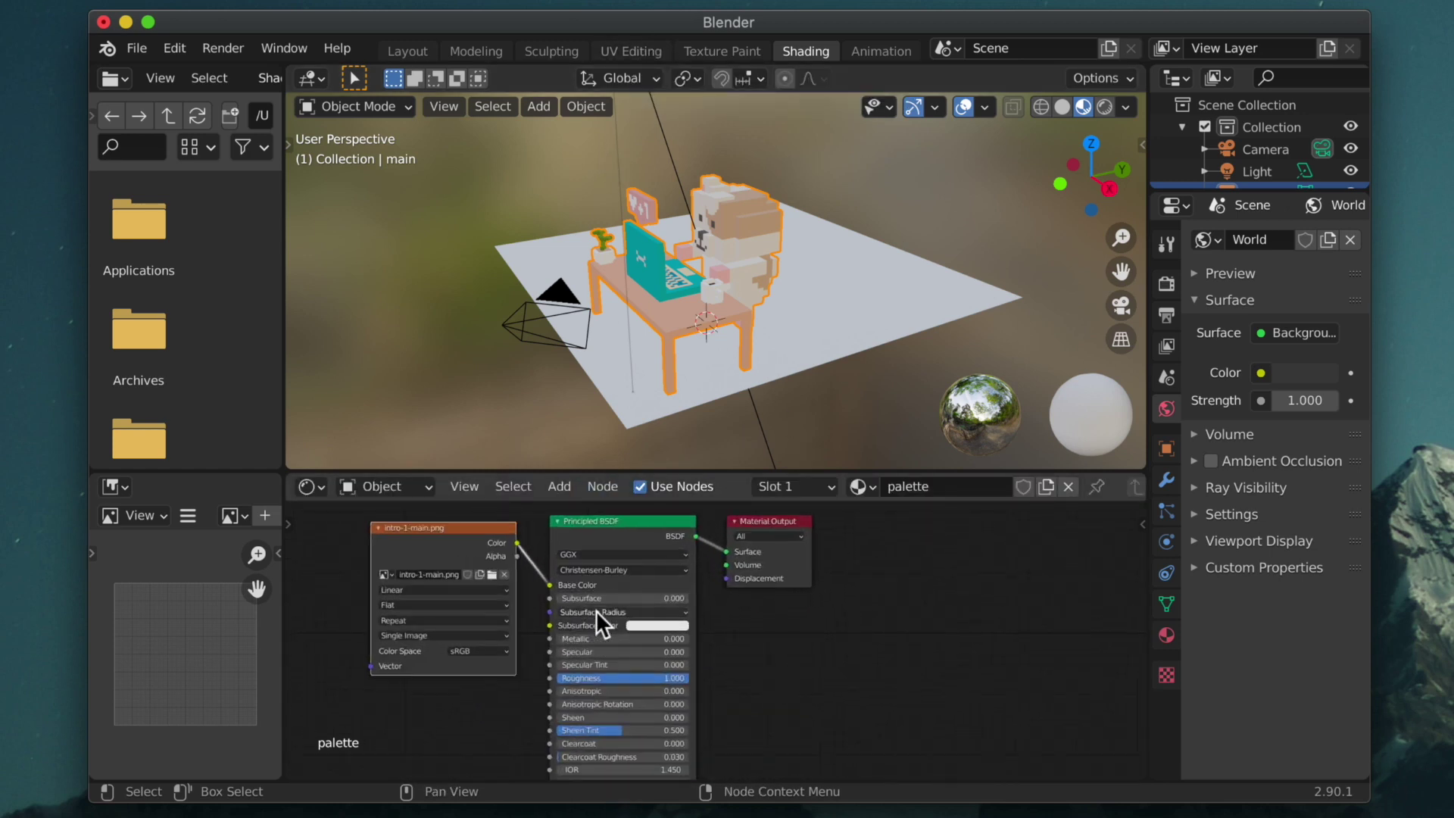
scroll(597, 610, up, 3)
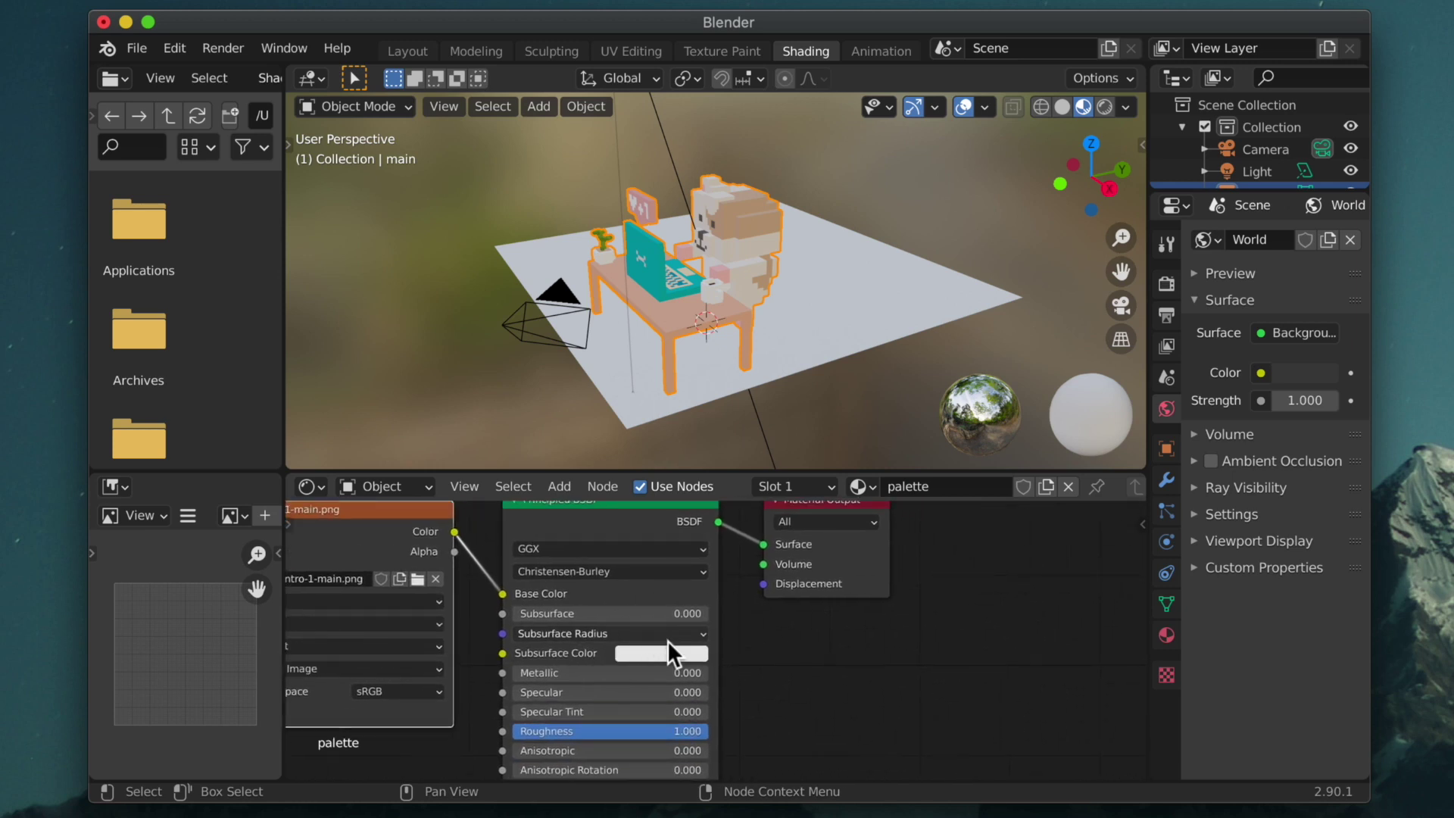
click(559, 486)
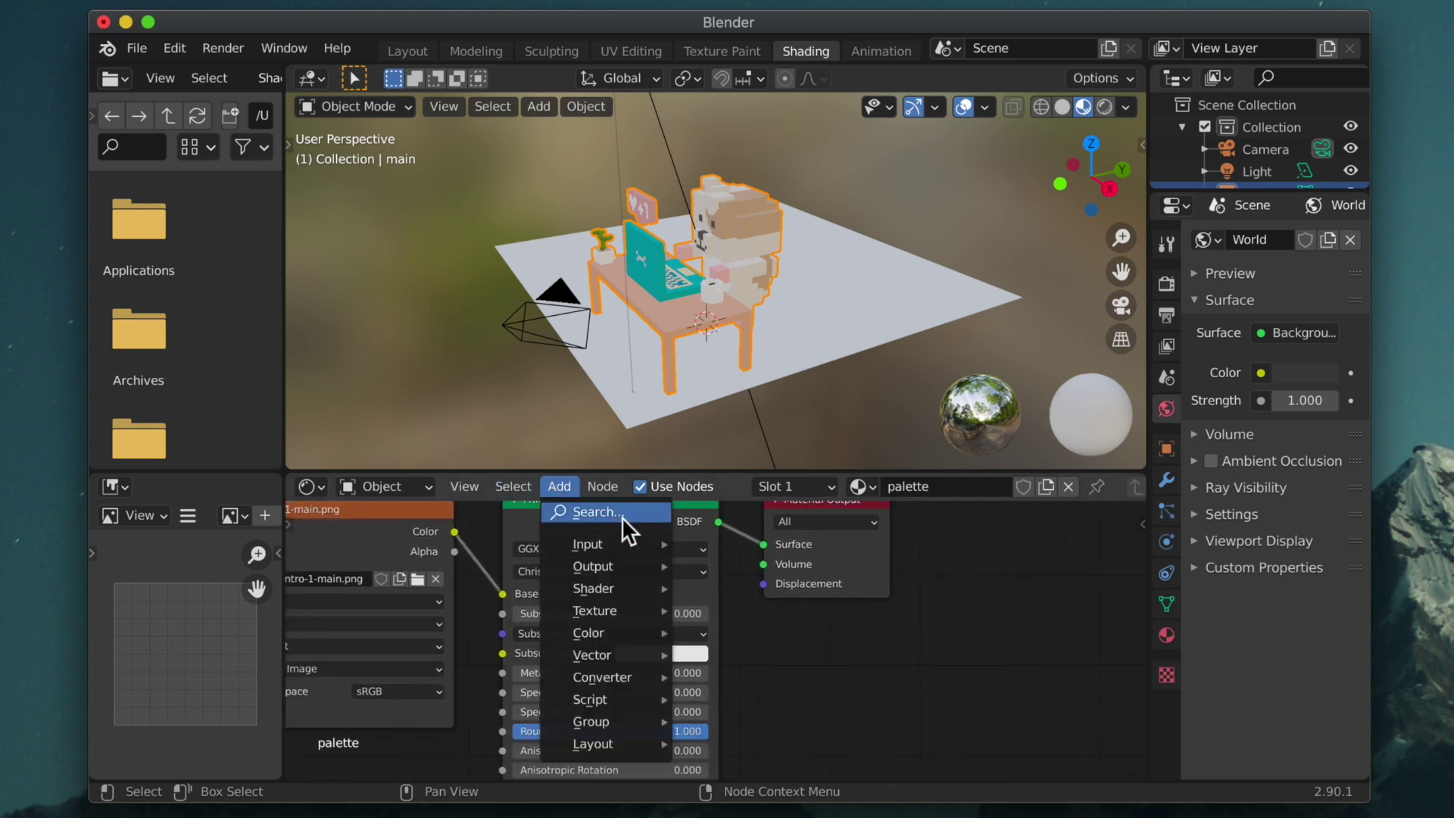
mouse_move(639, 606)
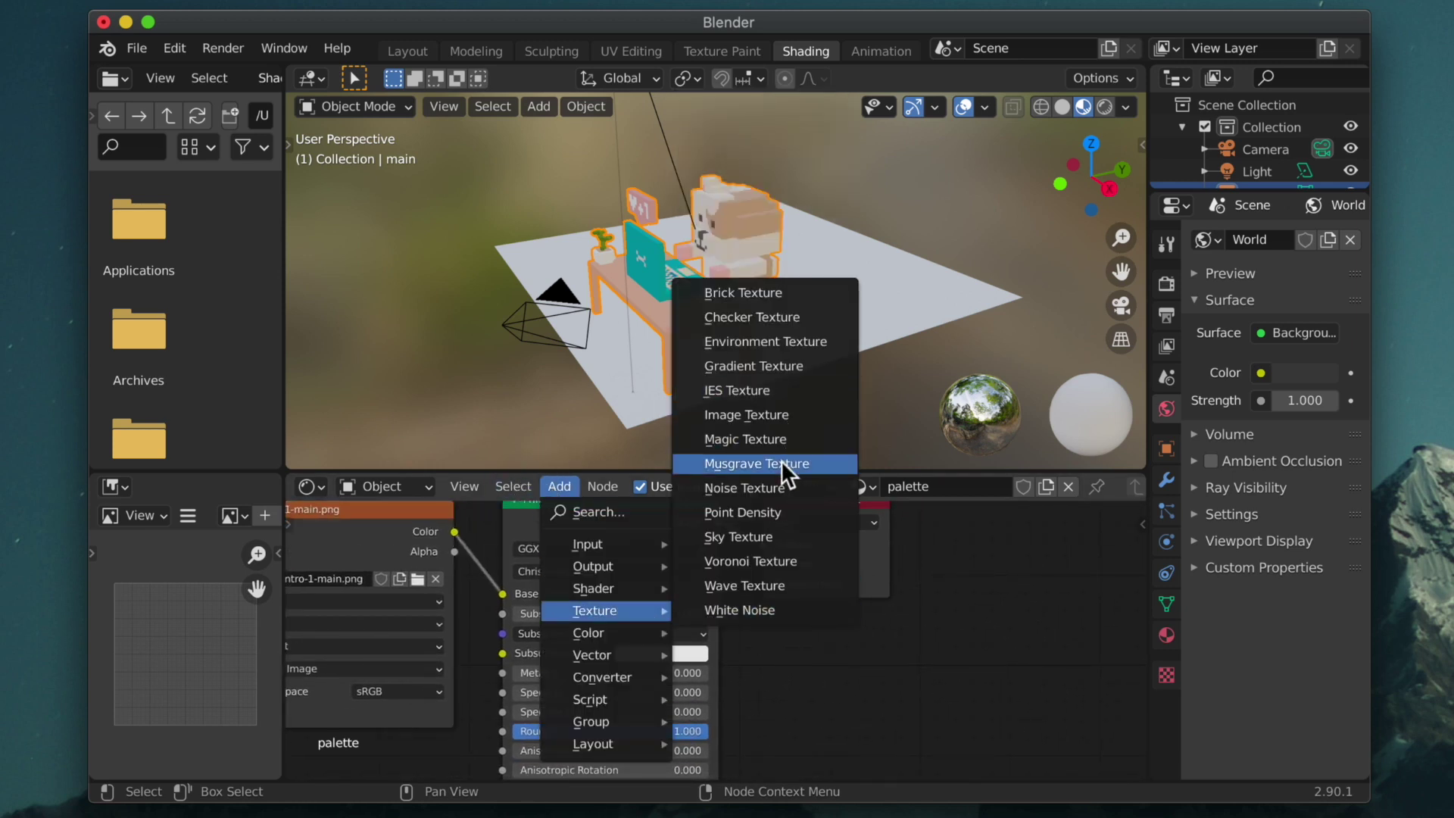
click(802, 416)
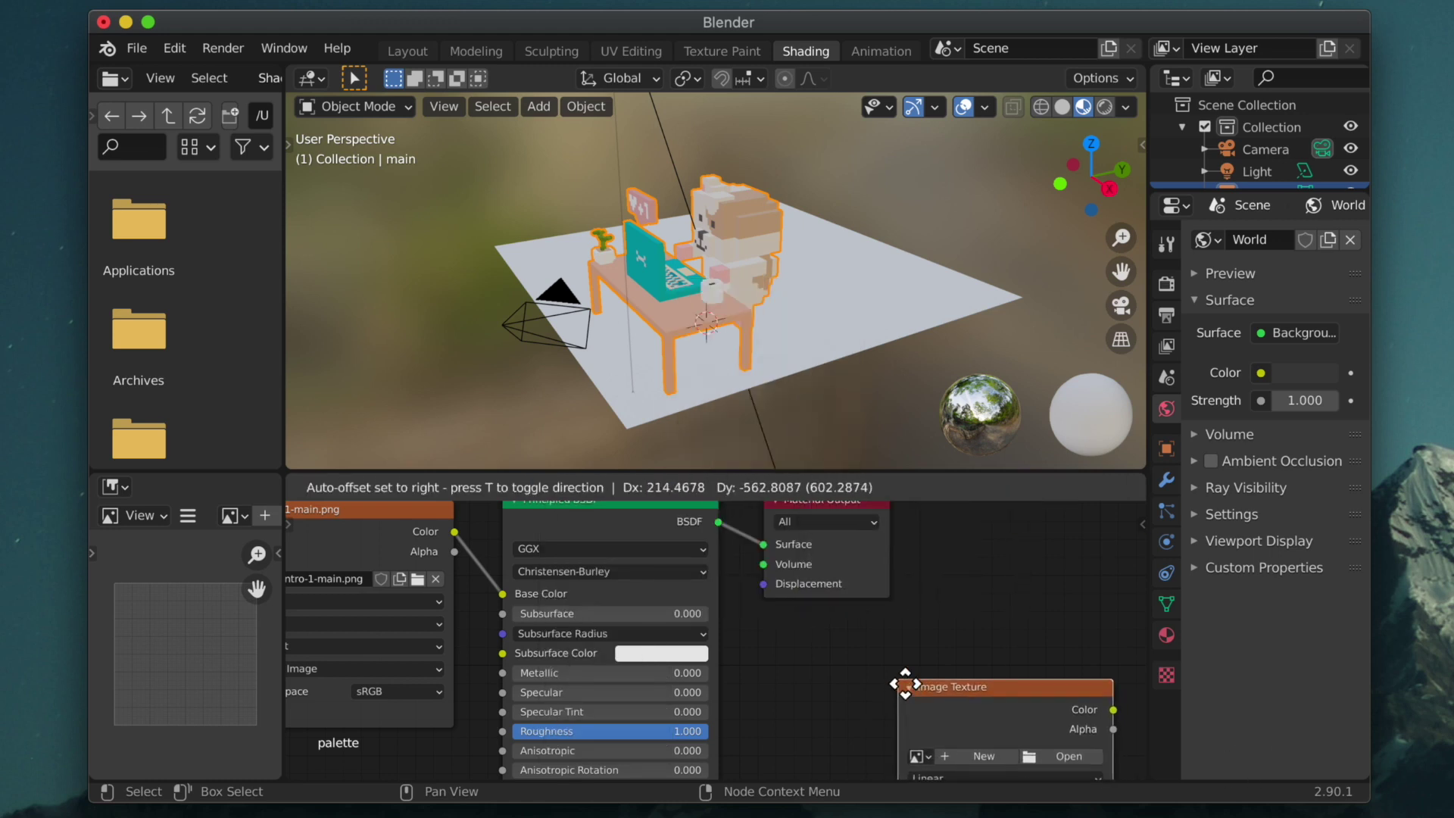
click(845, 649)
click(861, 725)
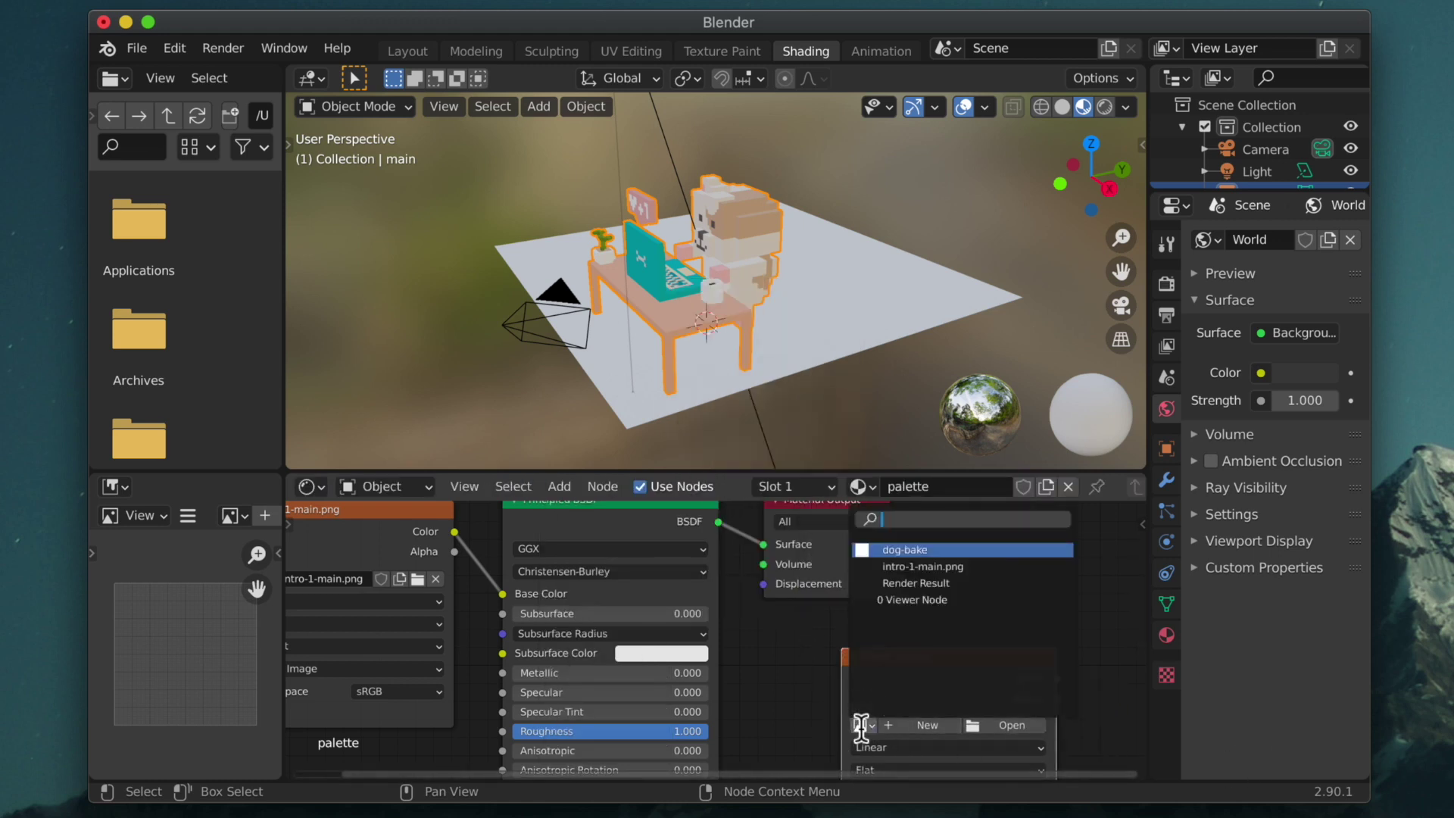
click(963, 555)
mouse_move(1088, 648)
middle_down()
mouse_move(1103, 623)
mouse_move(1093, 601)
middle_up()
- Show the model's UV maps in the UV Editing workspace and display the dog-bake image behind the UV layout
click(644, 55)
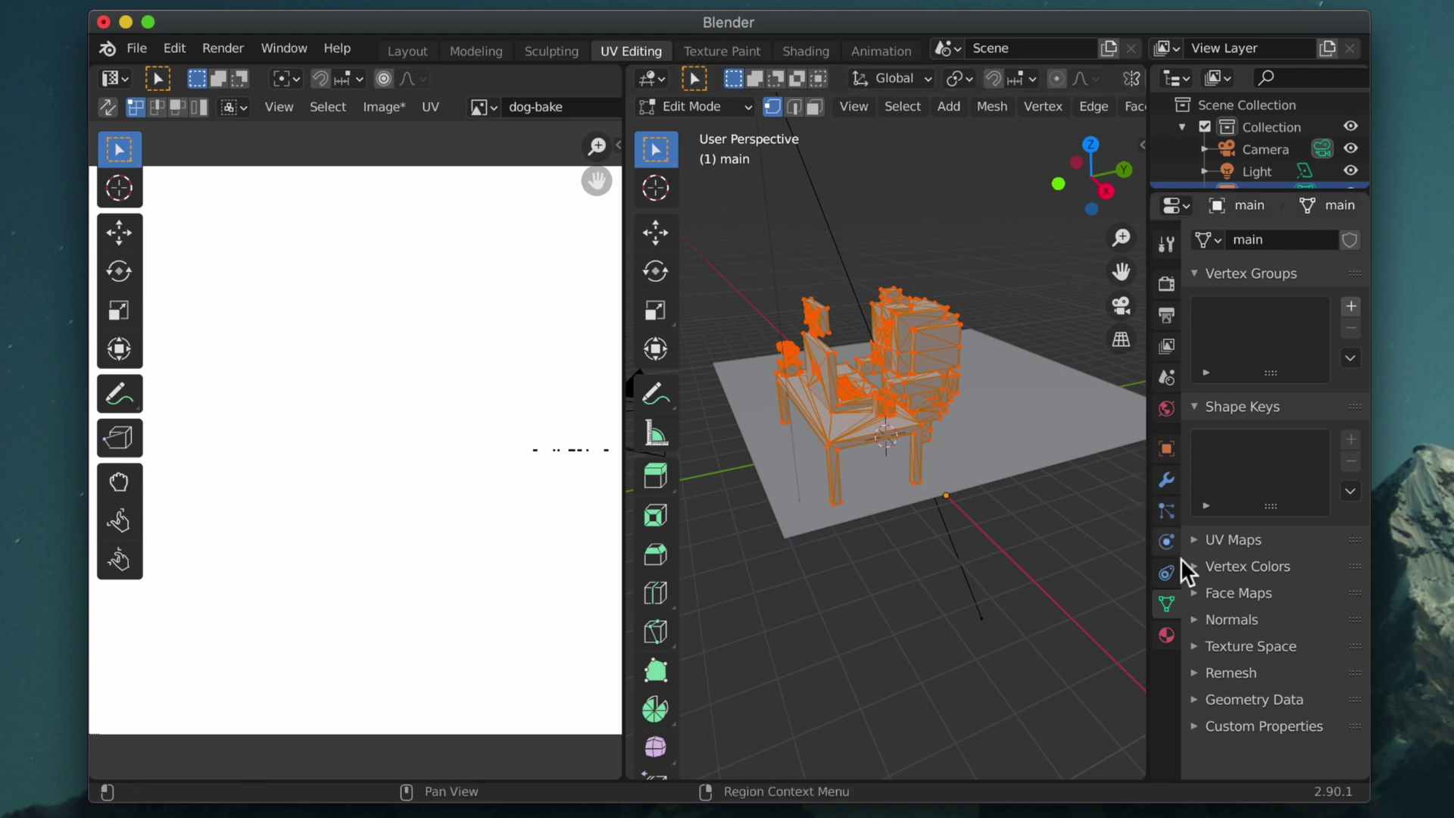
click(1205, 540)
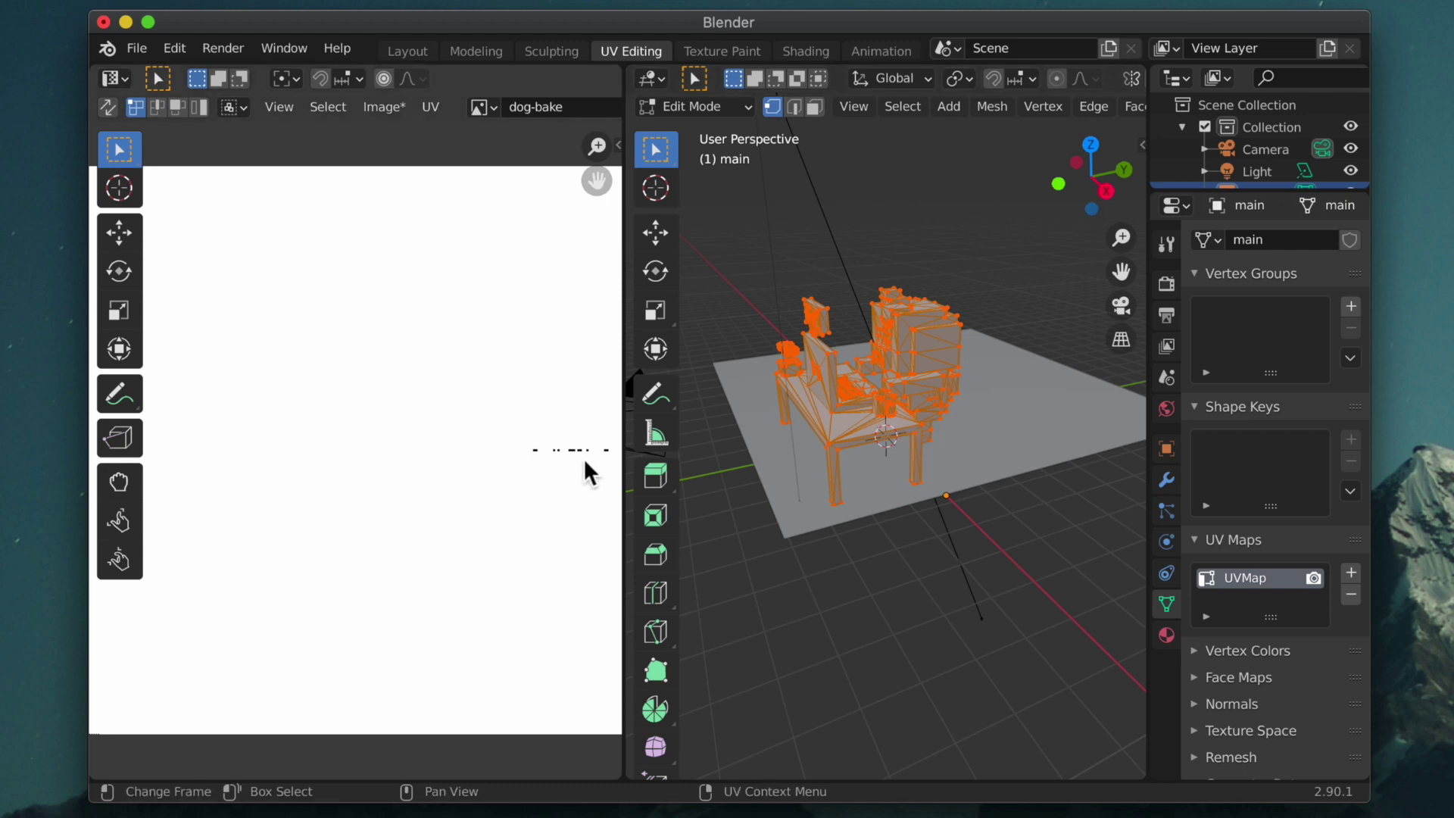
scroll(588, 459, up, 5)
middle_drag(588, 459, 429, 500)
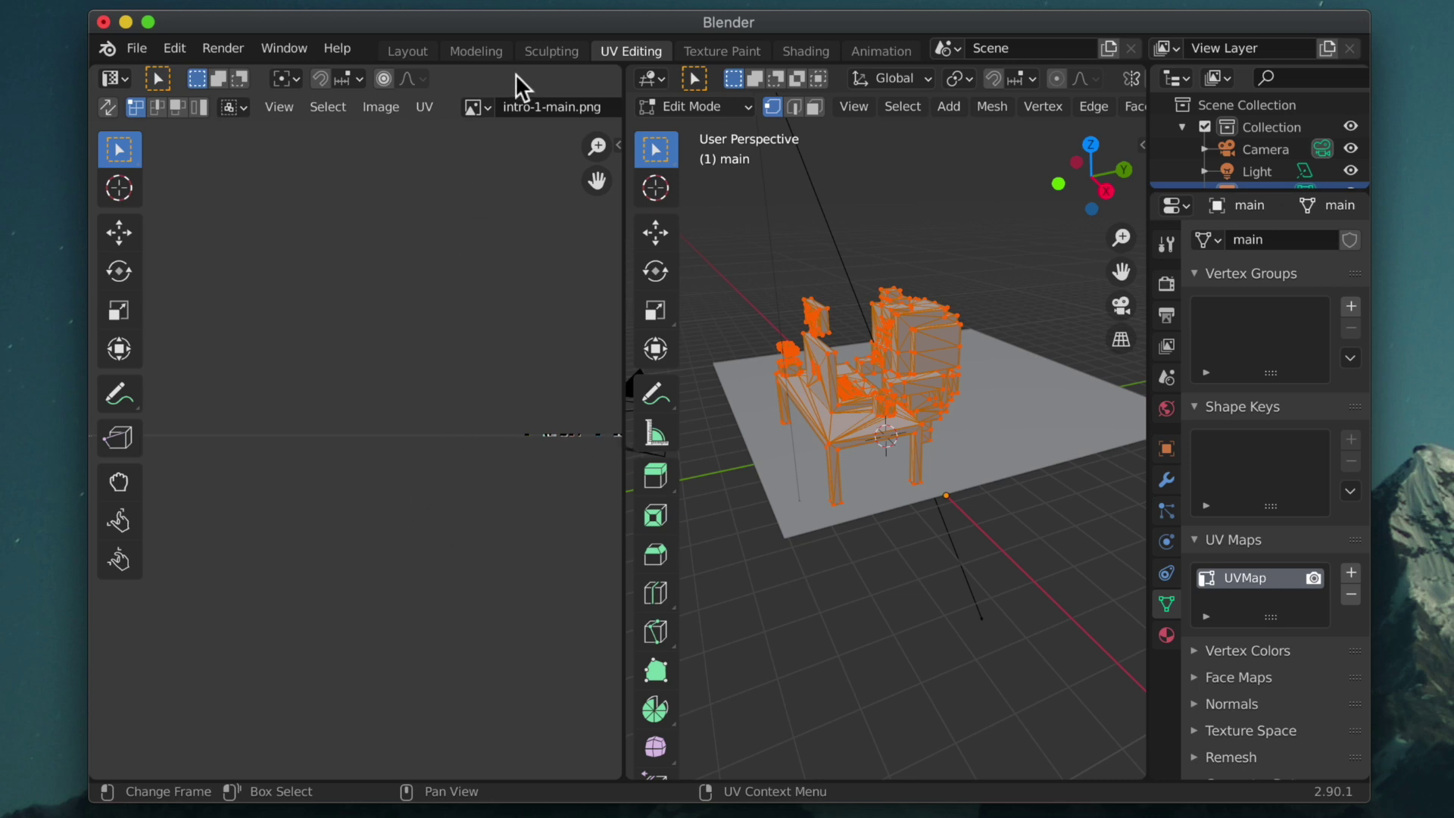
click(471, 108)
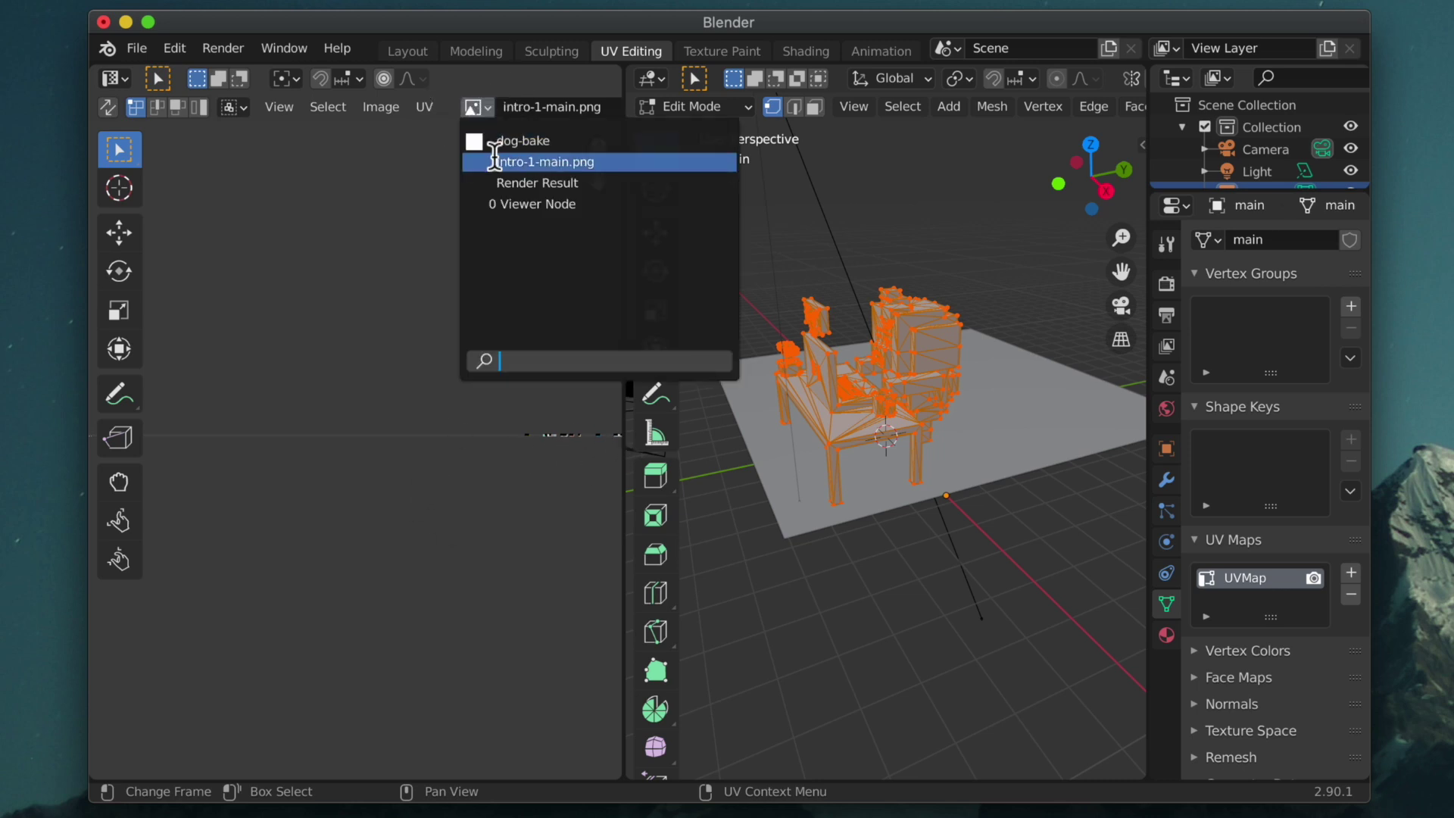
click(507, 140)
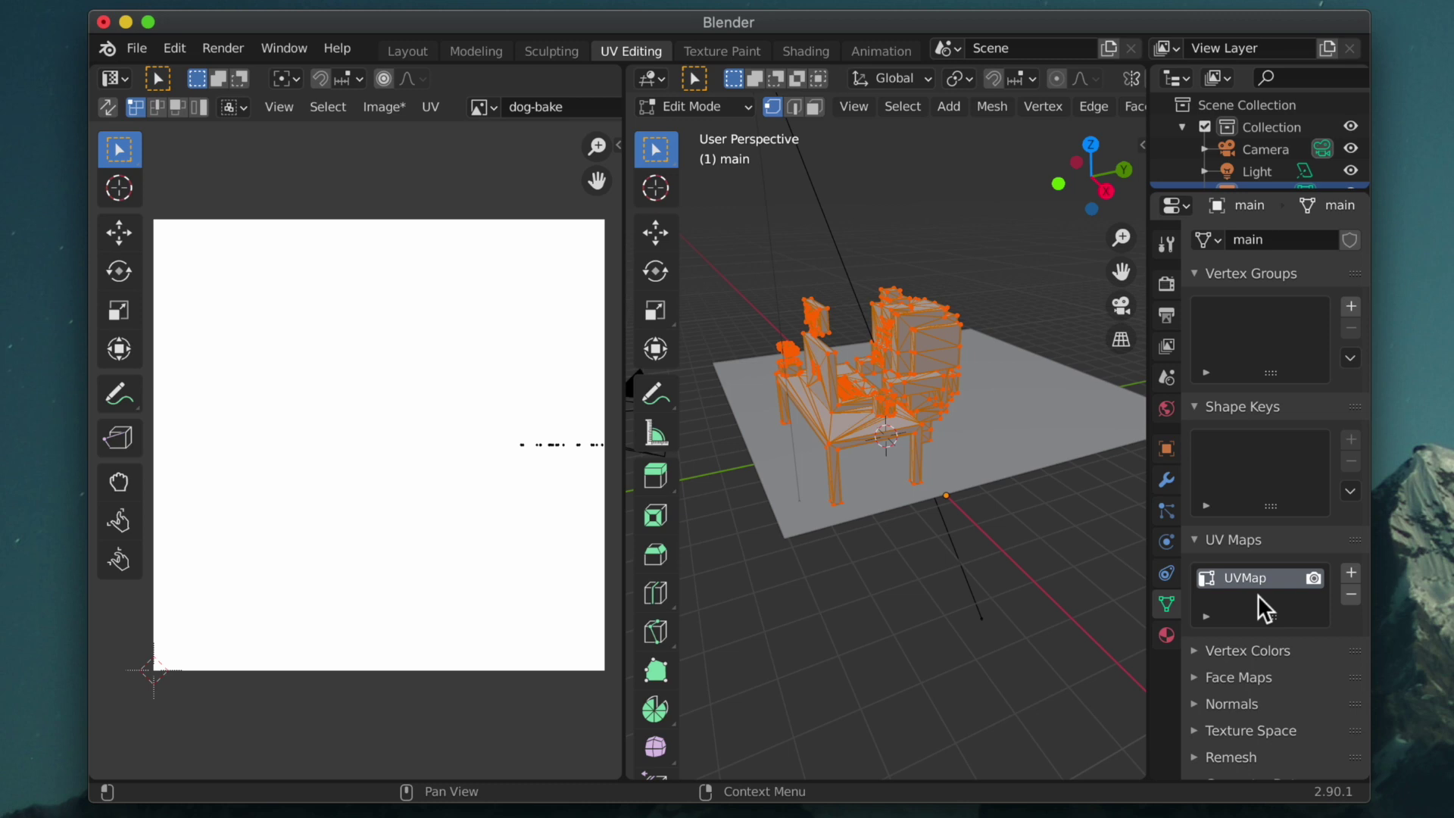
- Add a second UV map to the main mesh and name it UVMap4Bake
click(1352, 573)
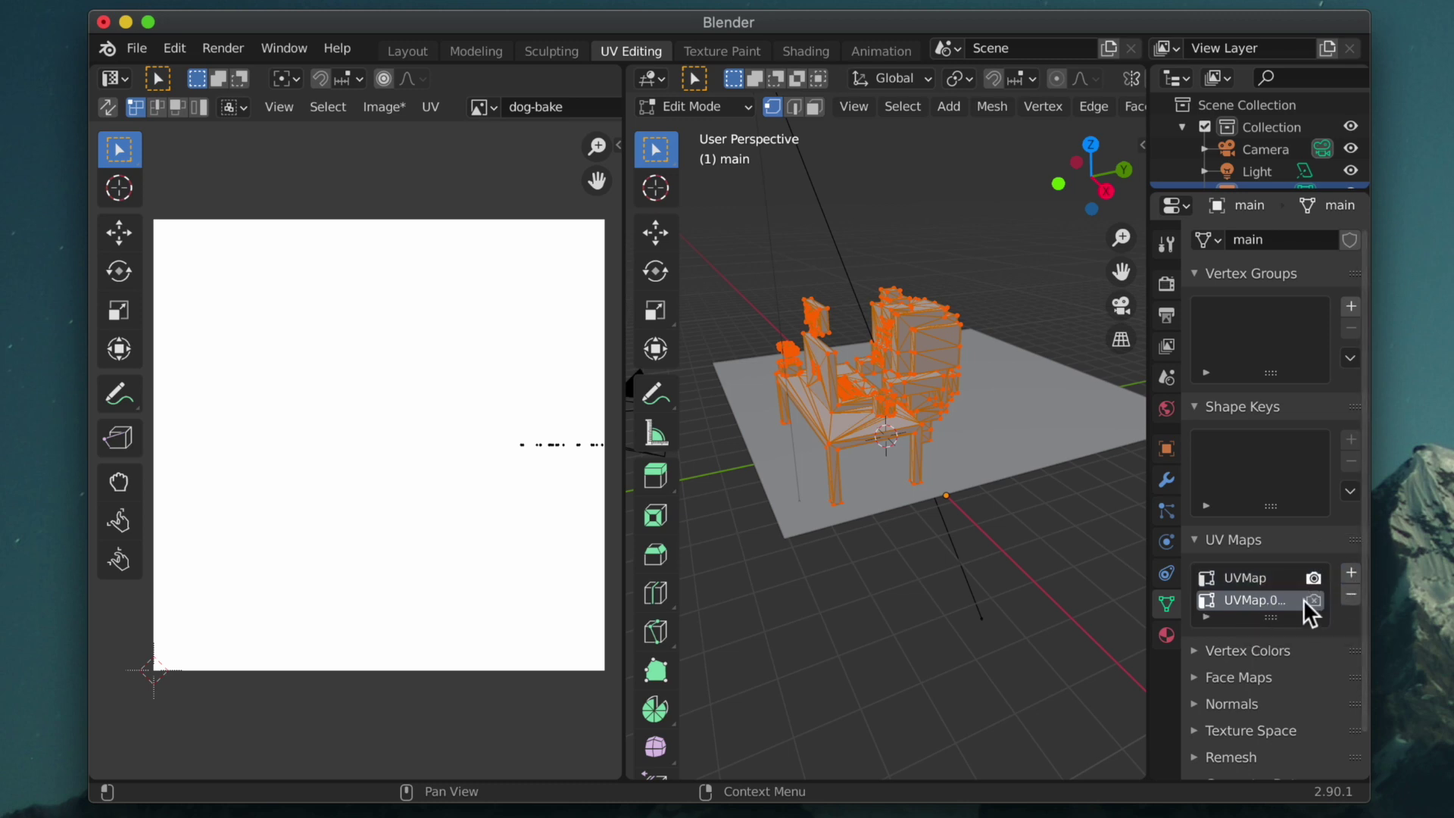
double_click(1260, 606)
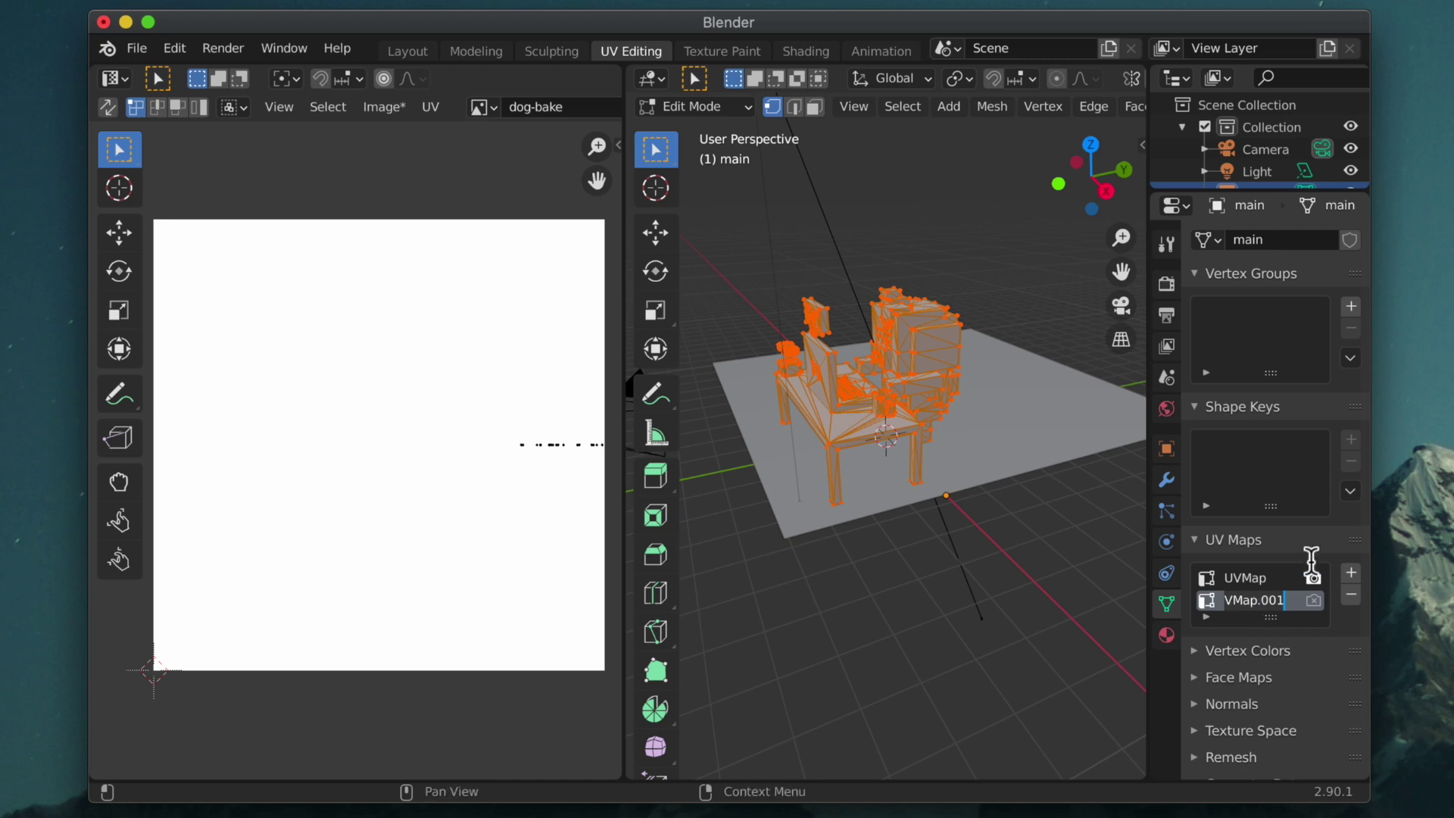
key(ctrl+a)
key(BackSpace)
text(UVMap)
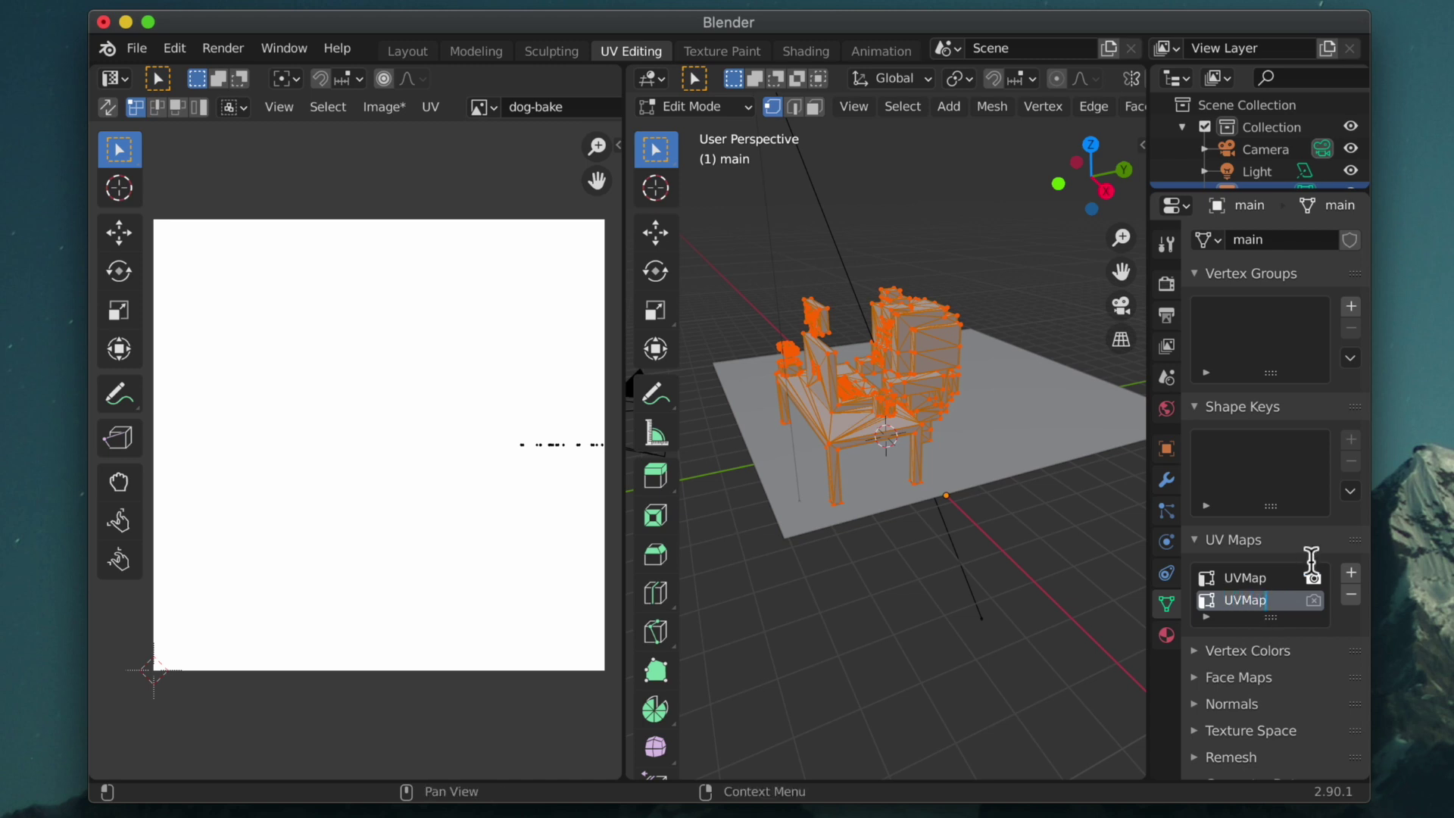
text(4Bake)
key(Return)
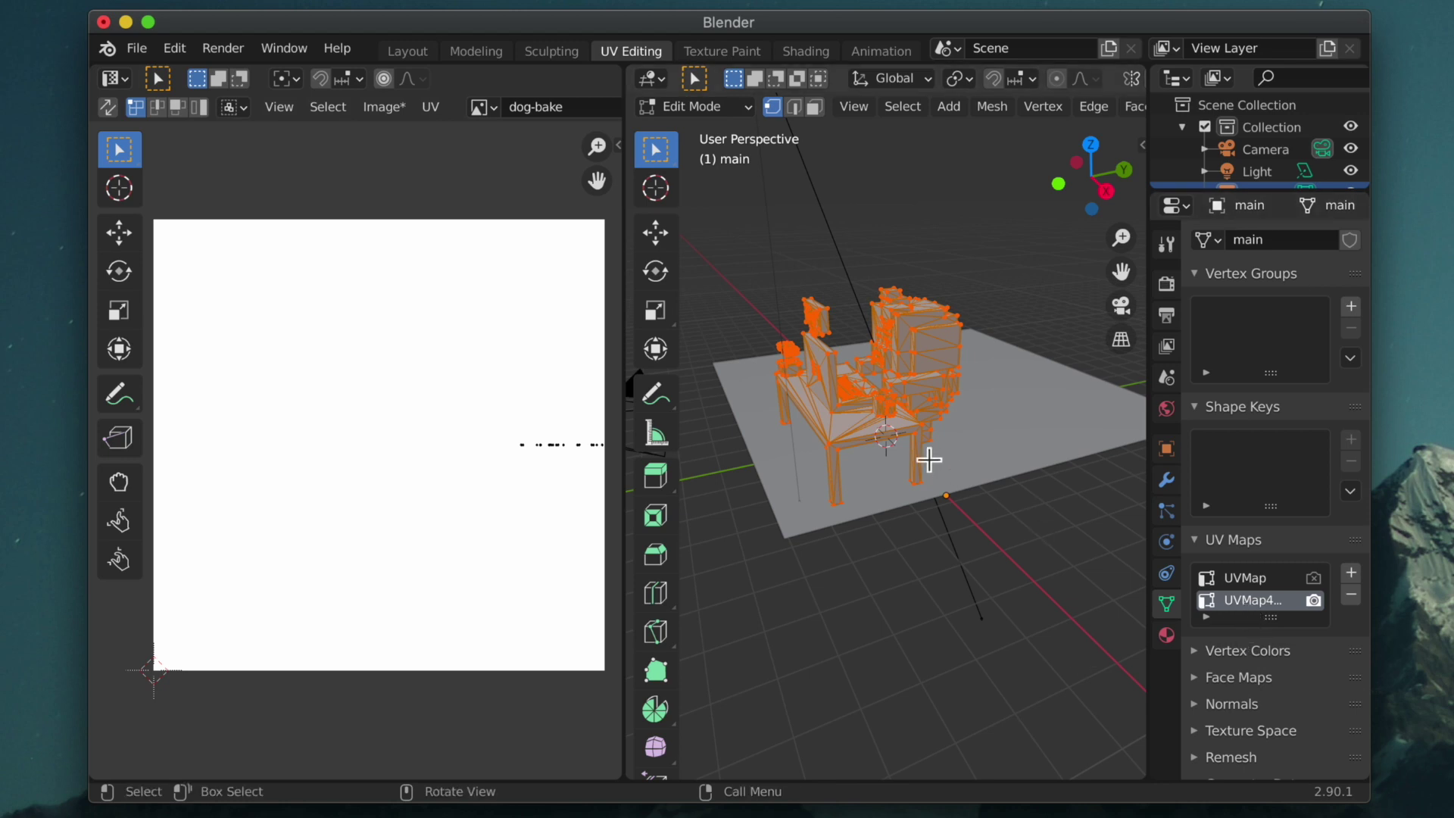
- Unwrap the whole mesh into the UVMap4Bake layer with Smart UV Project, using an island margin of 0.03
key(F3)
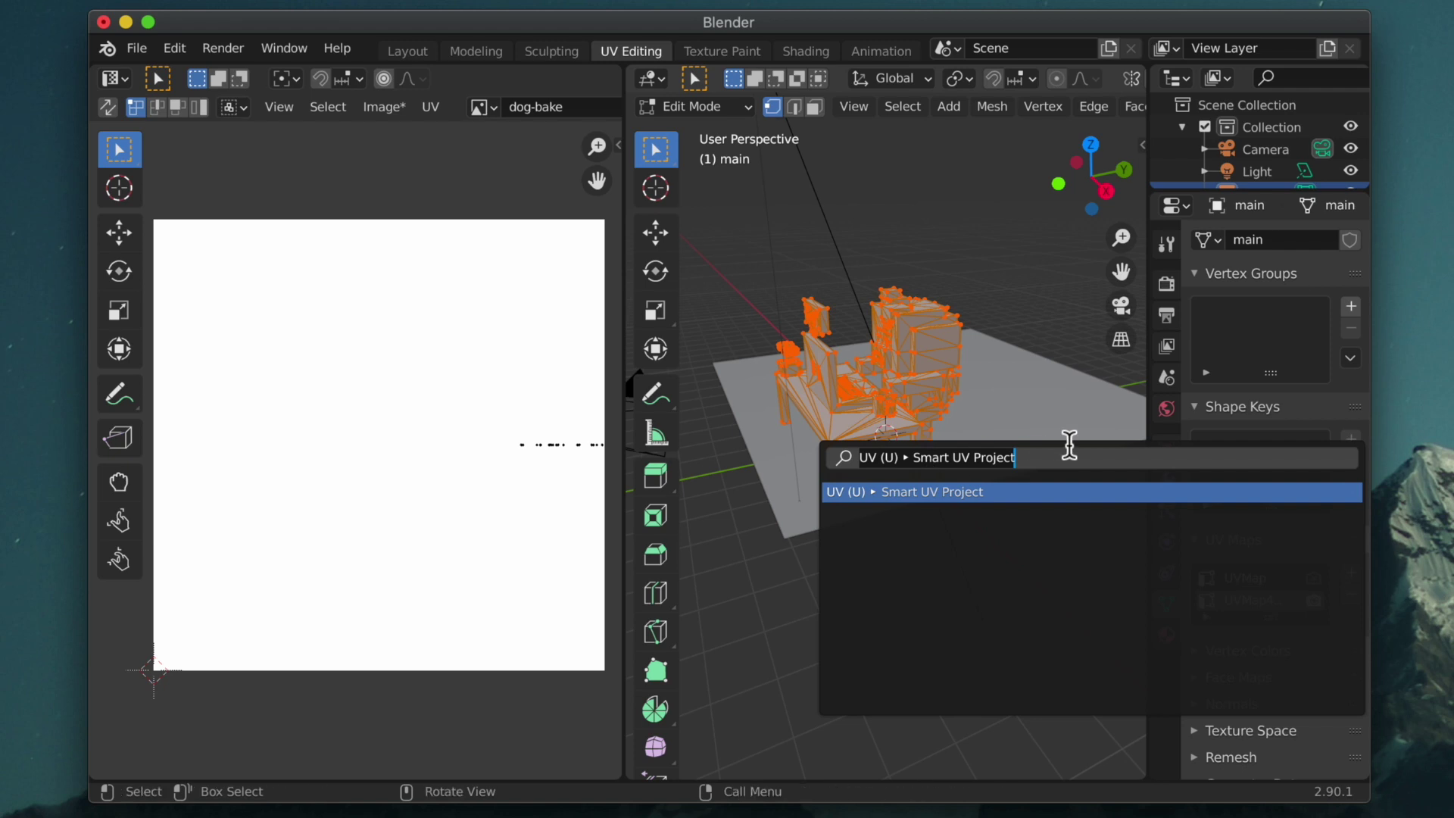
key(BackSpace)
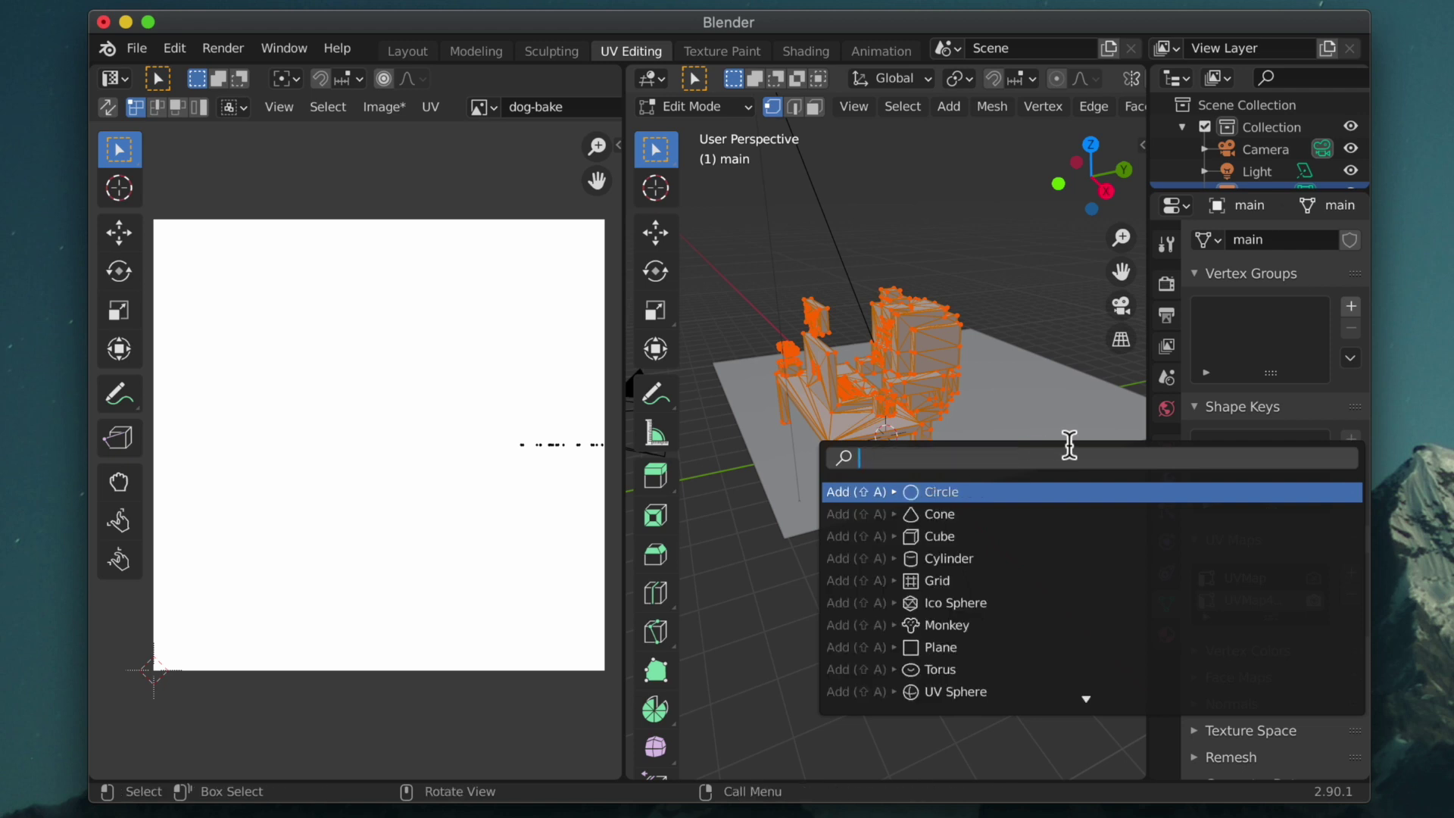
text(smart)
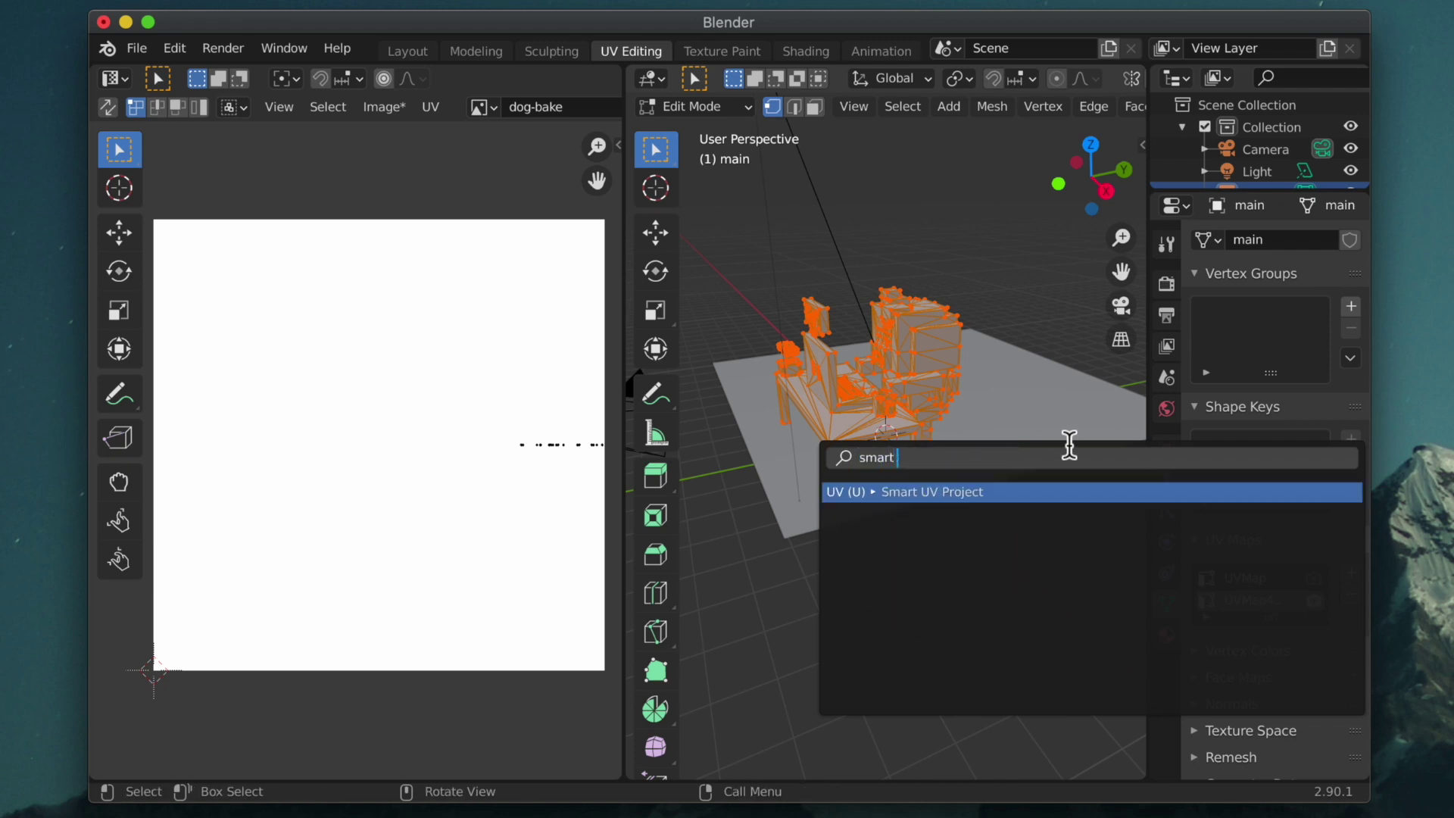
text( UV)
key(Return)
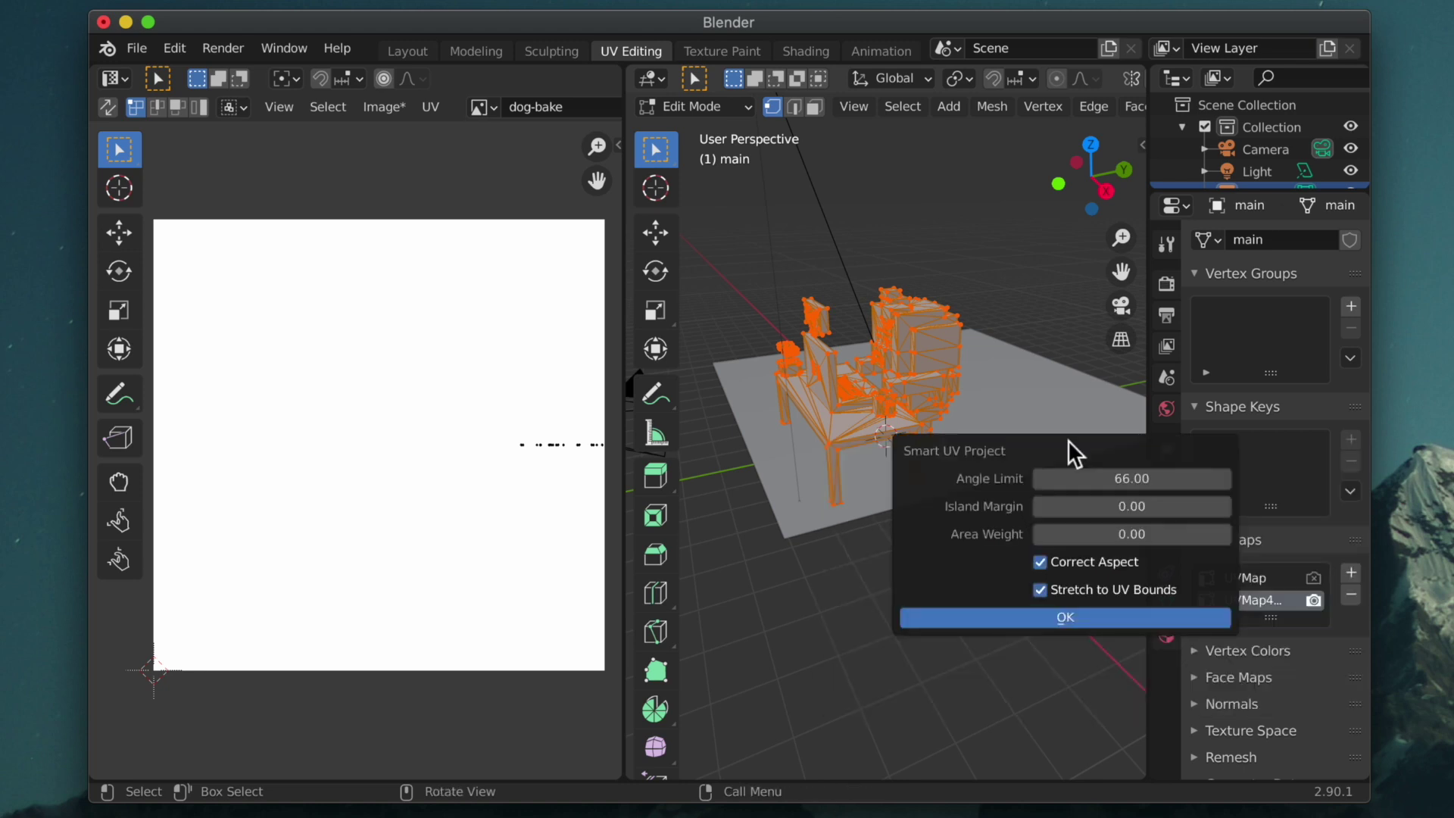
click(1153, 507)
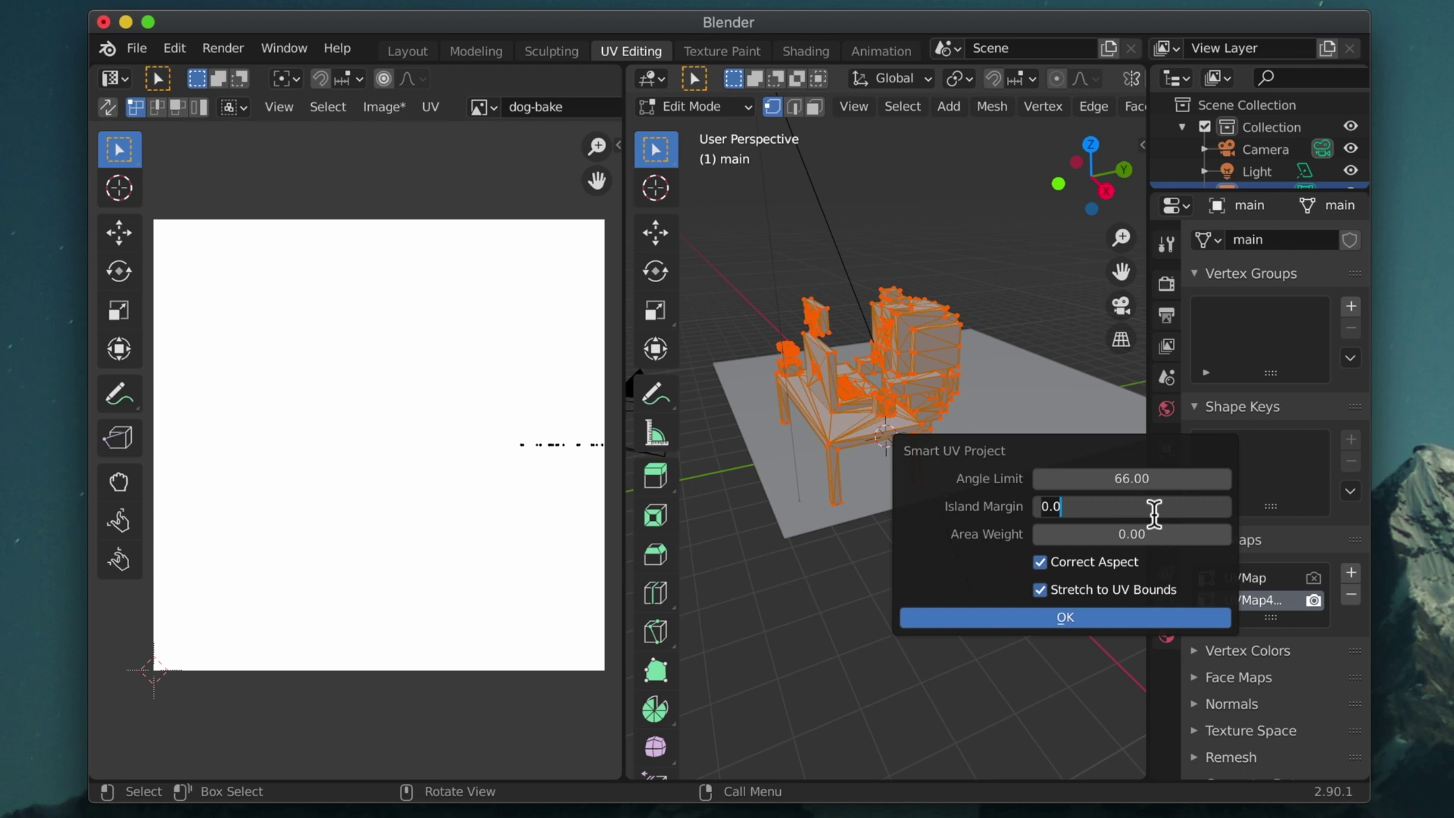
click(1154, 515)
text(3)
key(Return)
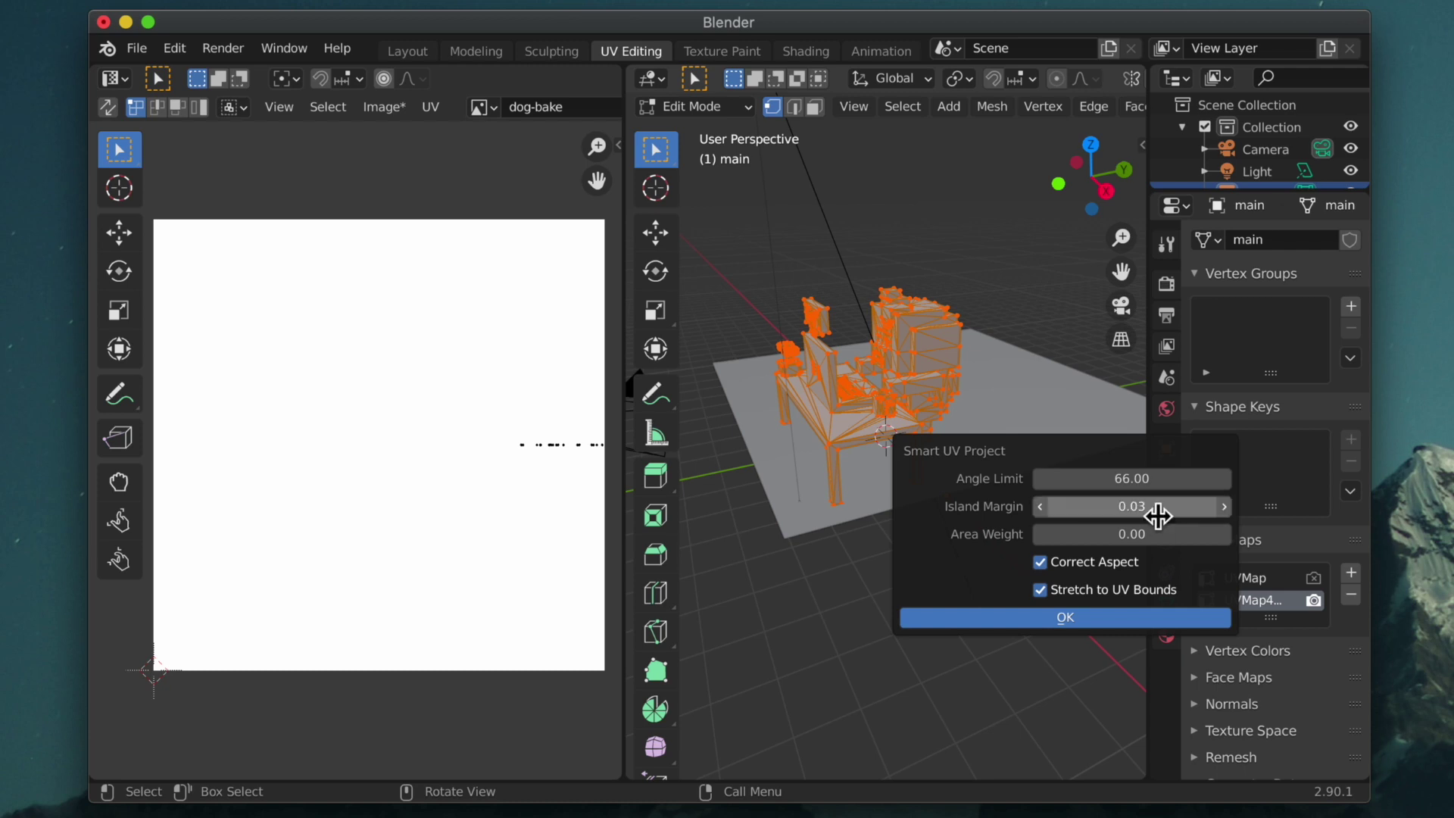
click(1127, 625)
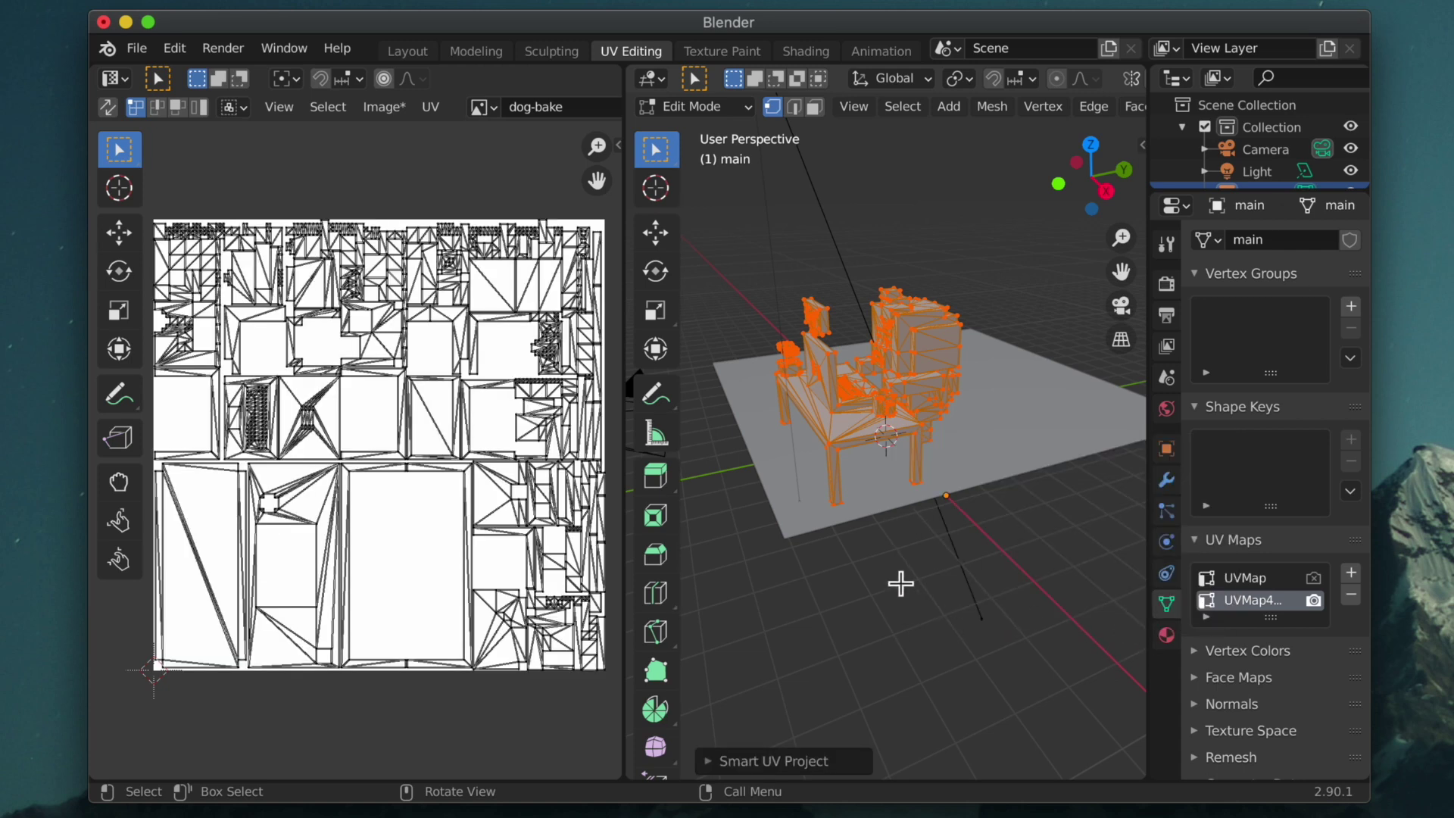
- Inspect the unwrapped mesh up close and check the model's texturing in the Shading and Texture Paint workspaces
scroll(890, 424, up, 4)
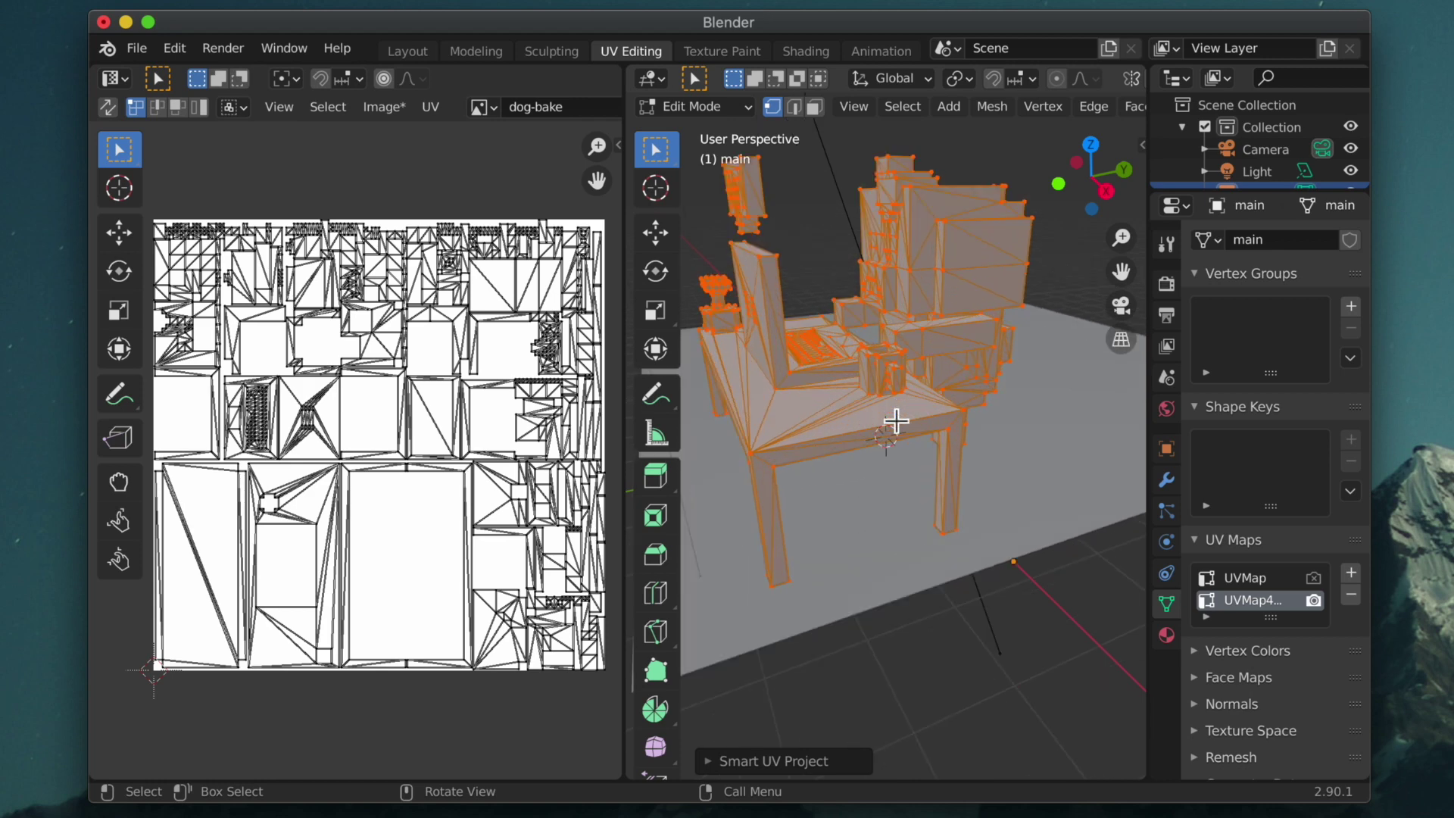
middle_drag(896, 422, 883, 501)
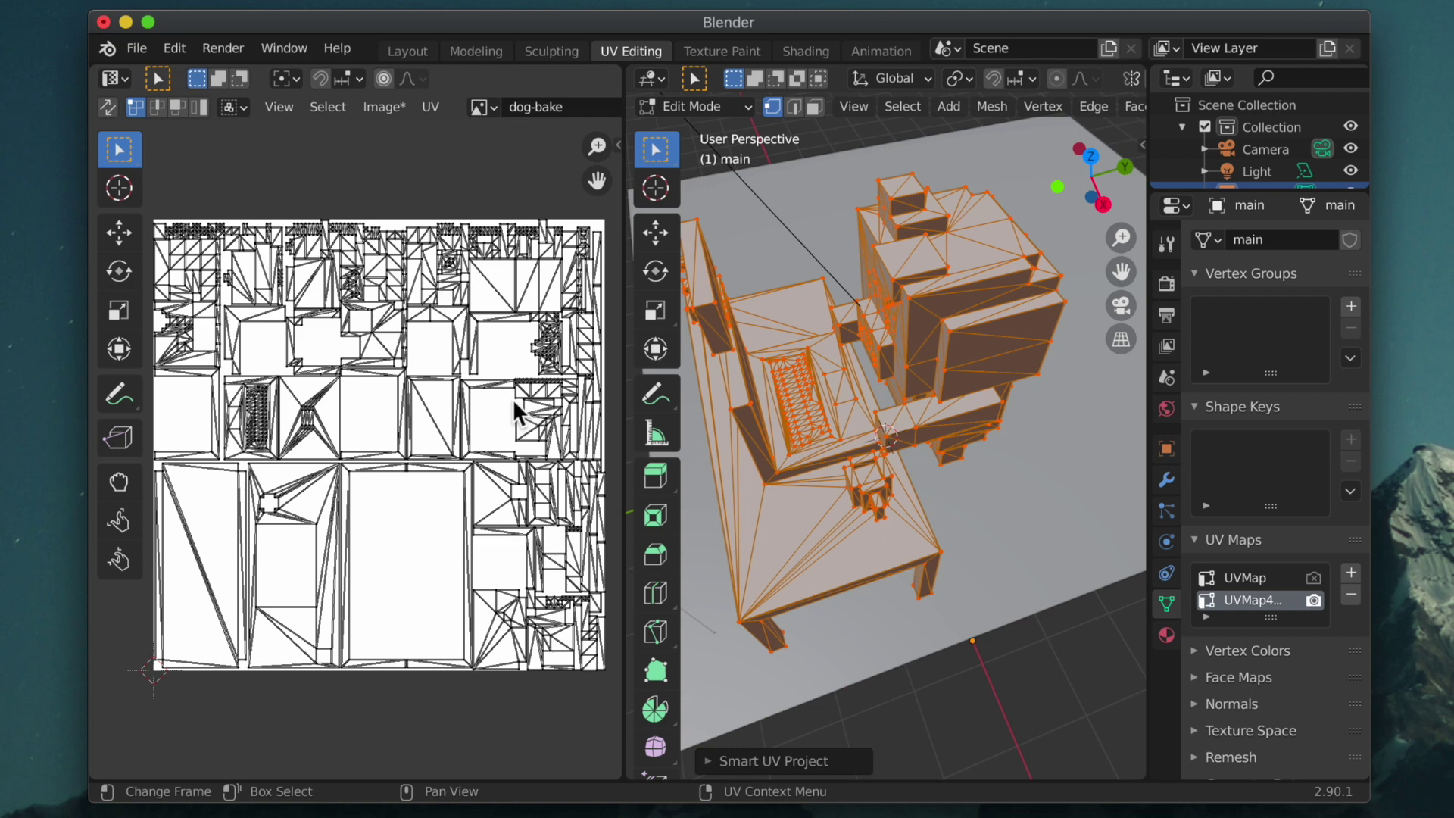
click(805, 53)
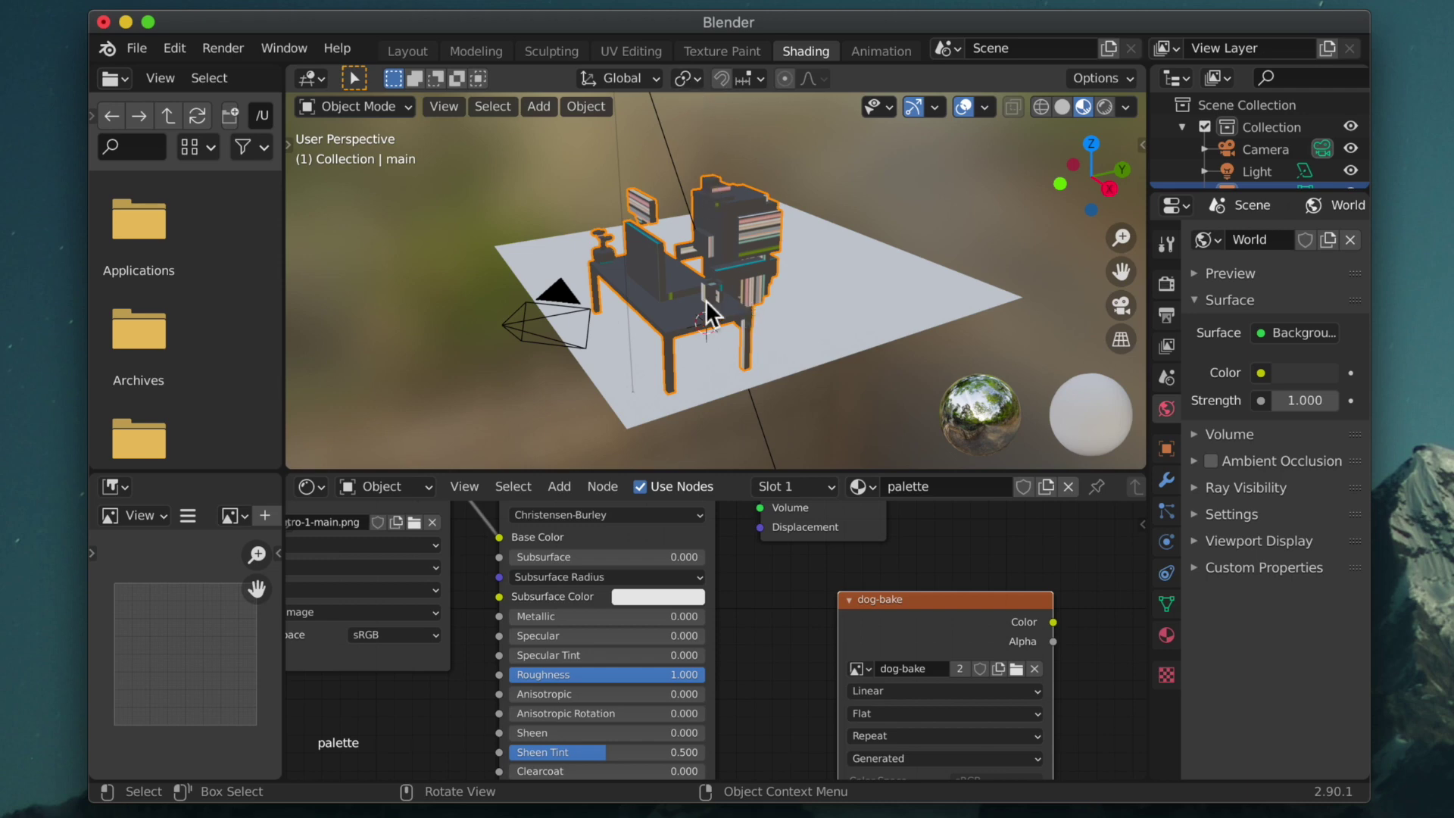
click(696, 51)
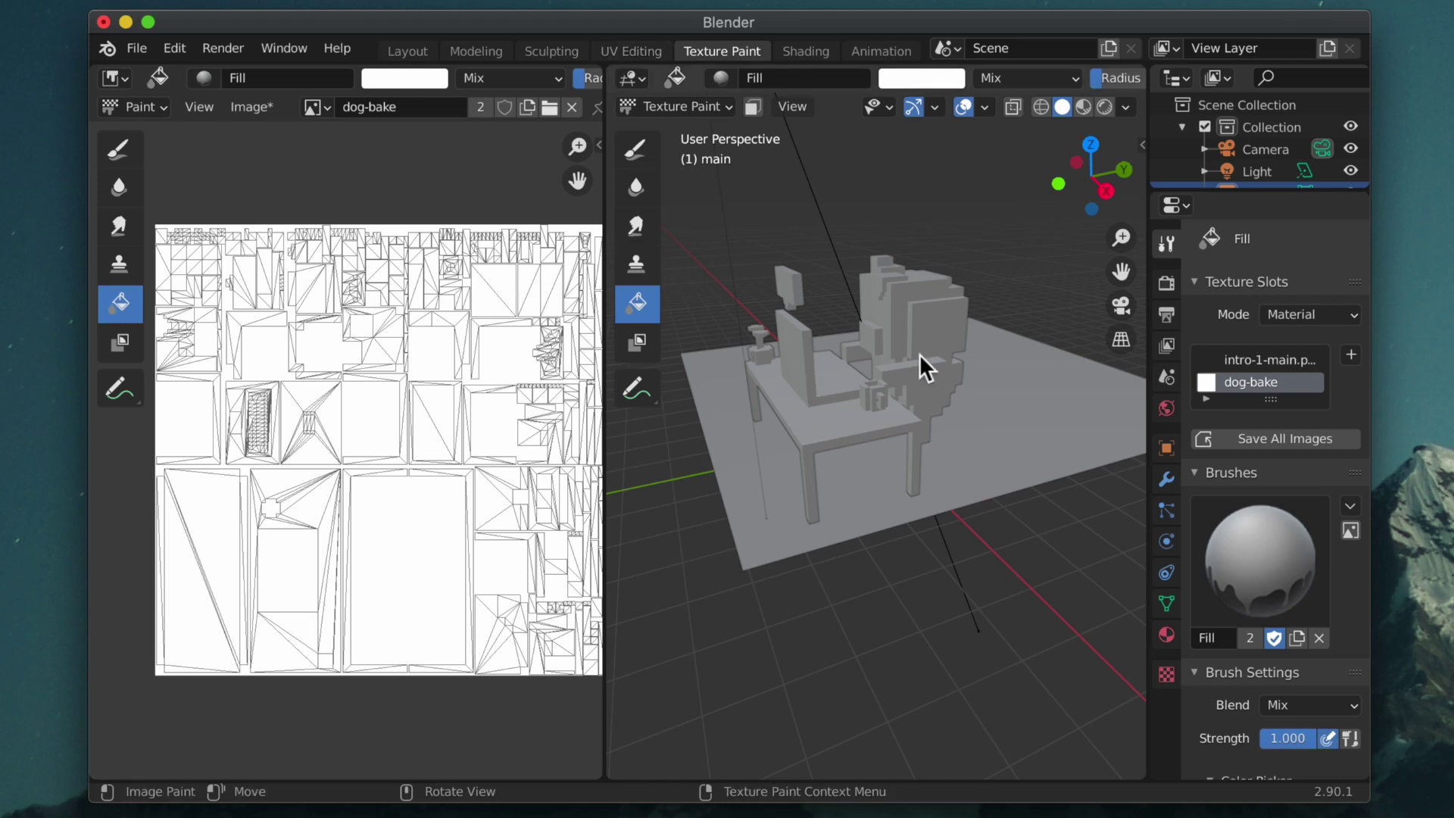
click(630, 53)
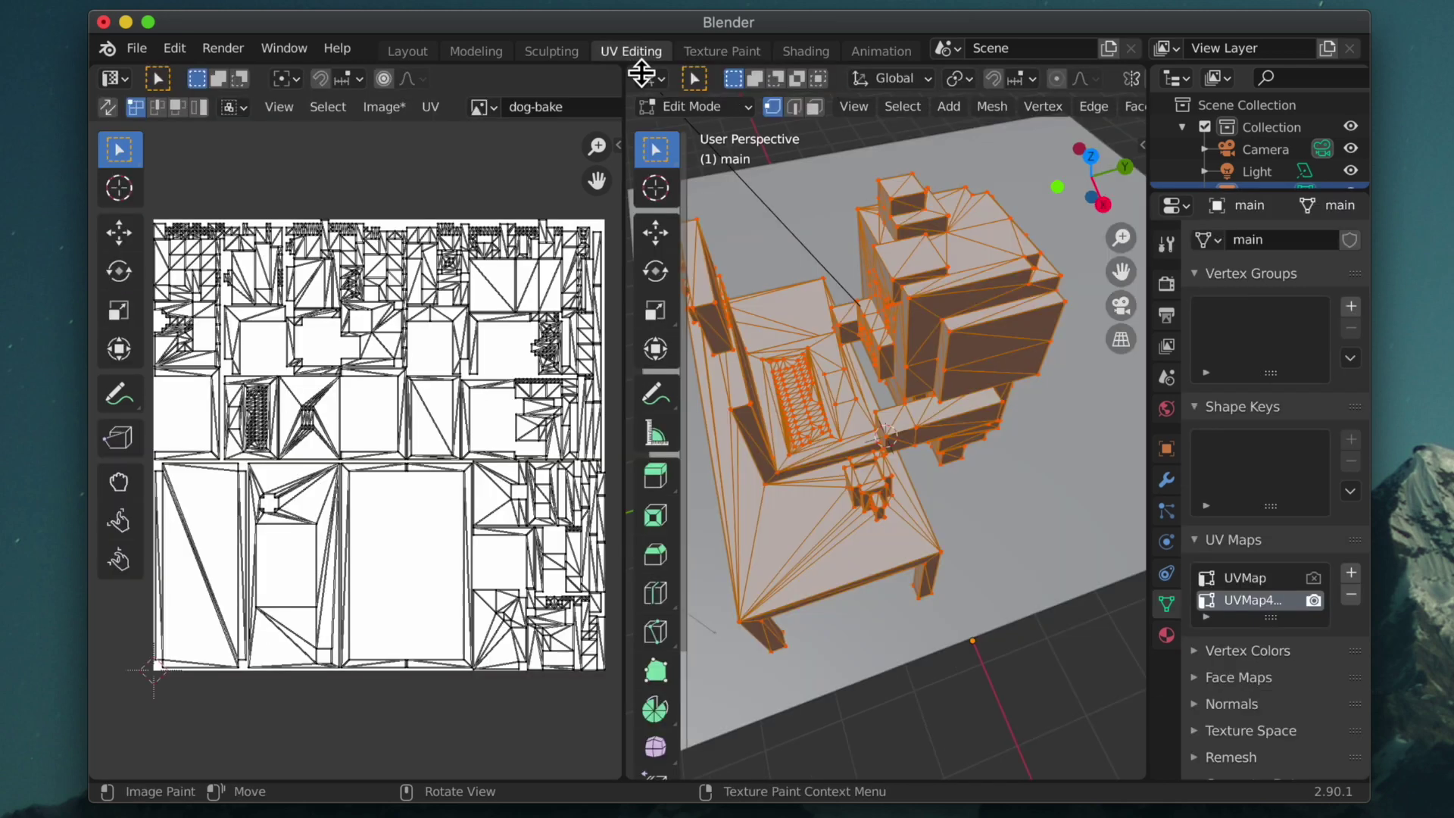
- Make the original UVMap the active one for rendering while keeping UVMap4Bake selected as the active UV layer
click(1256, 574)
click(1315, 579)
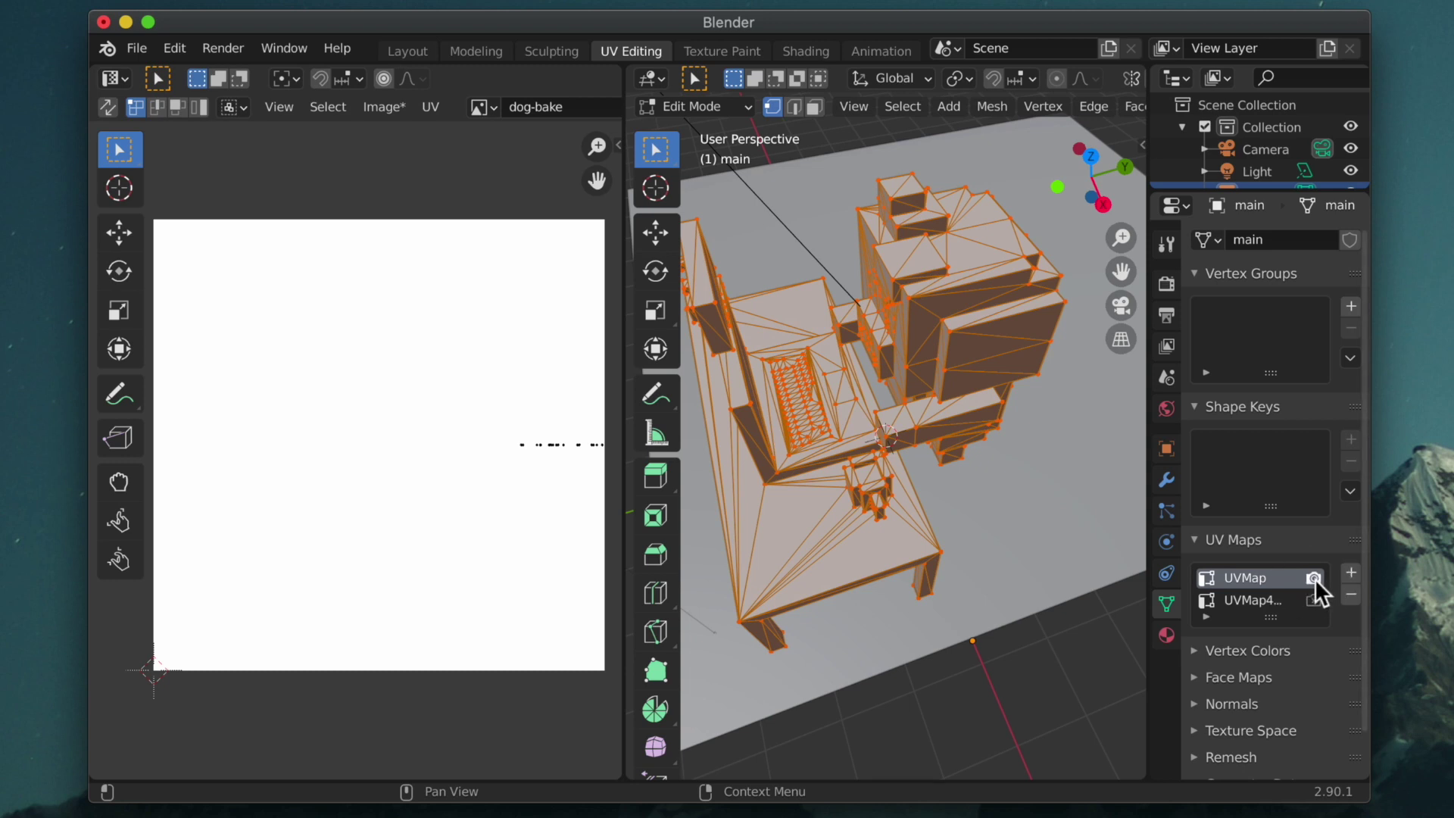
click(1279, 602)
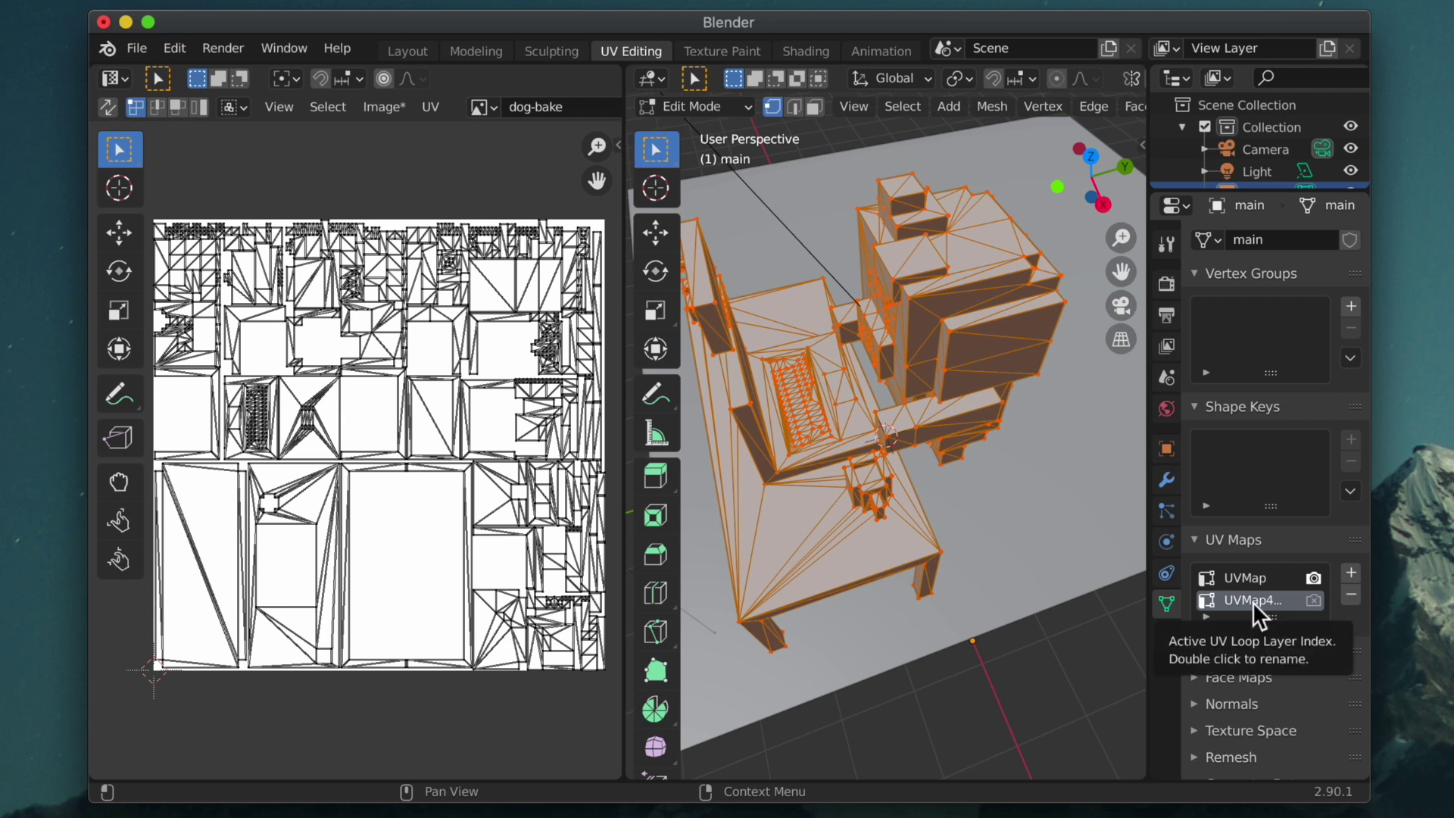
click(1314, 577)
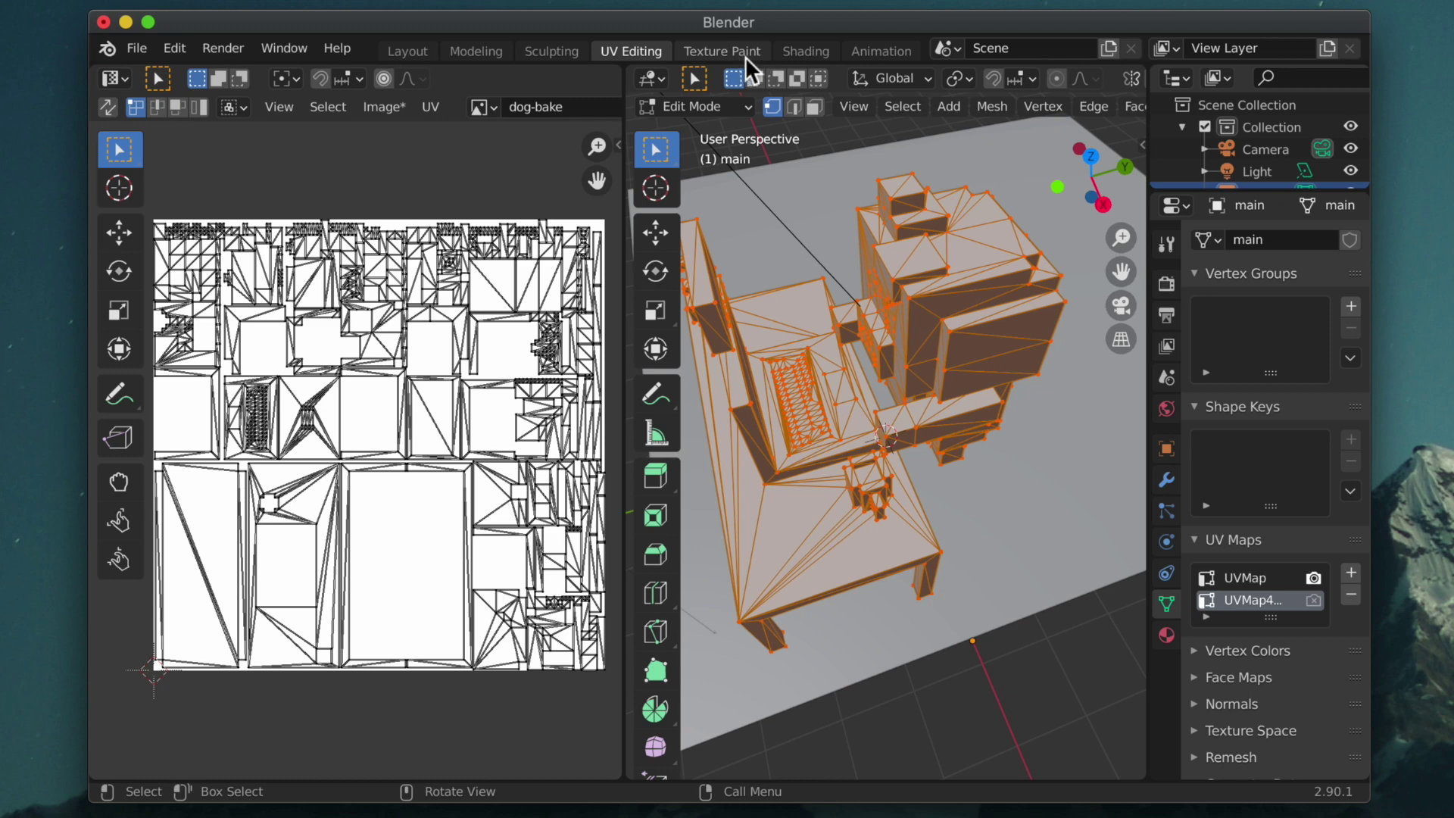
- Show the Cycles render properties in the Shading workspace and widen the properties editor
click(791, 46)
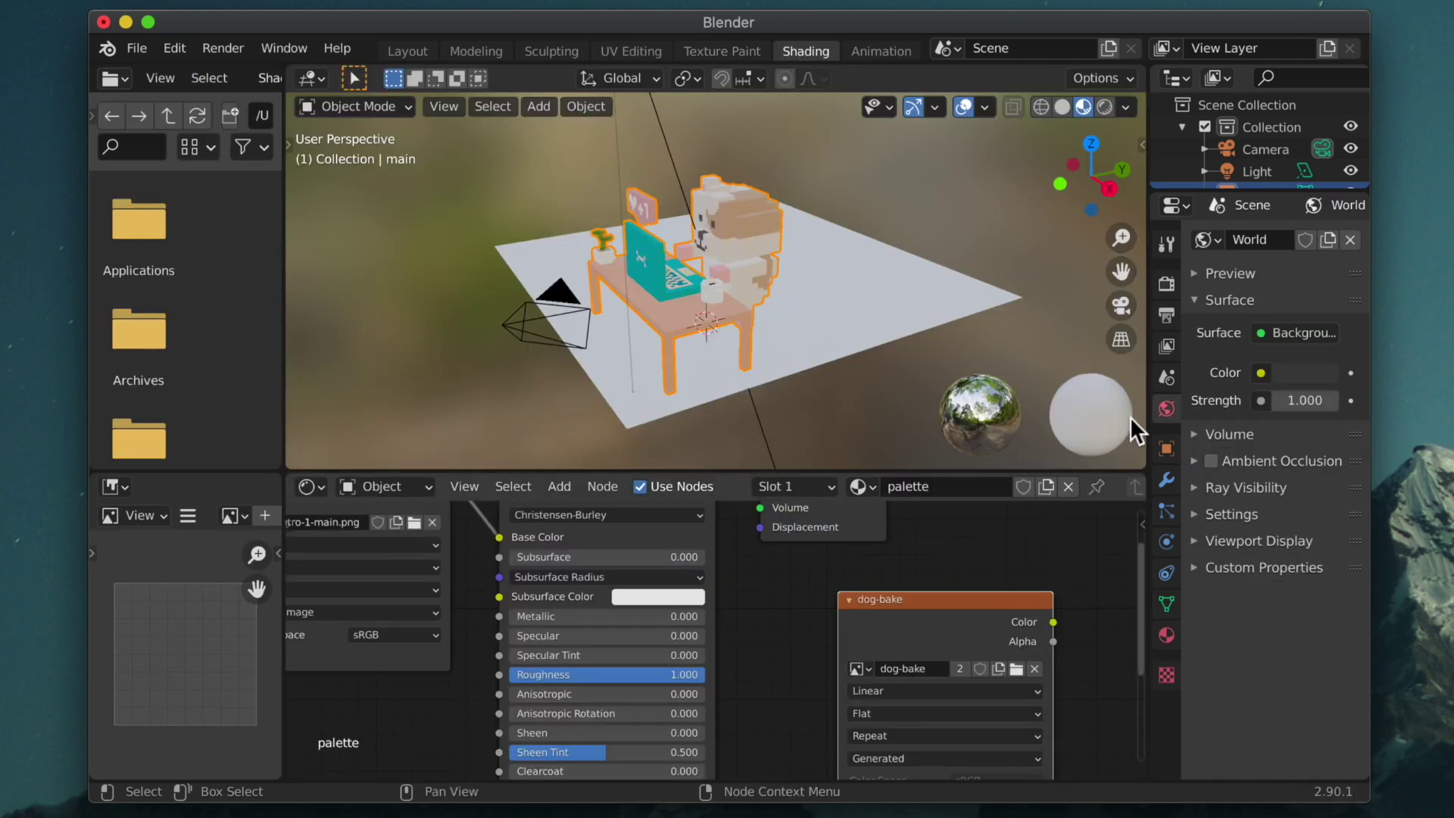
click(1166, 284)
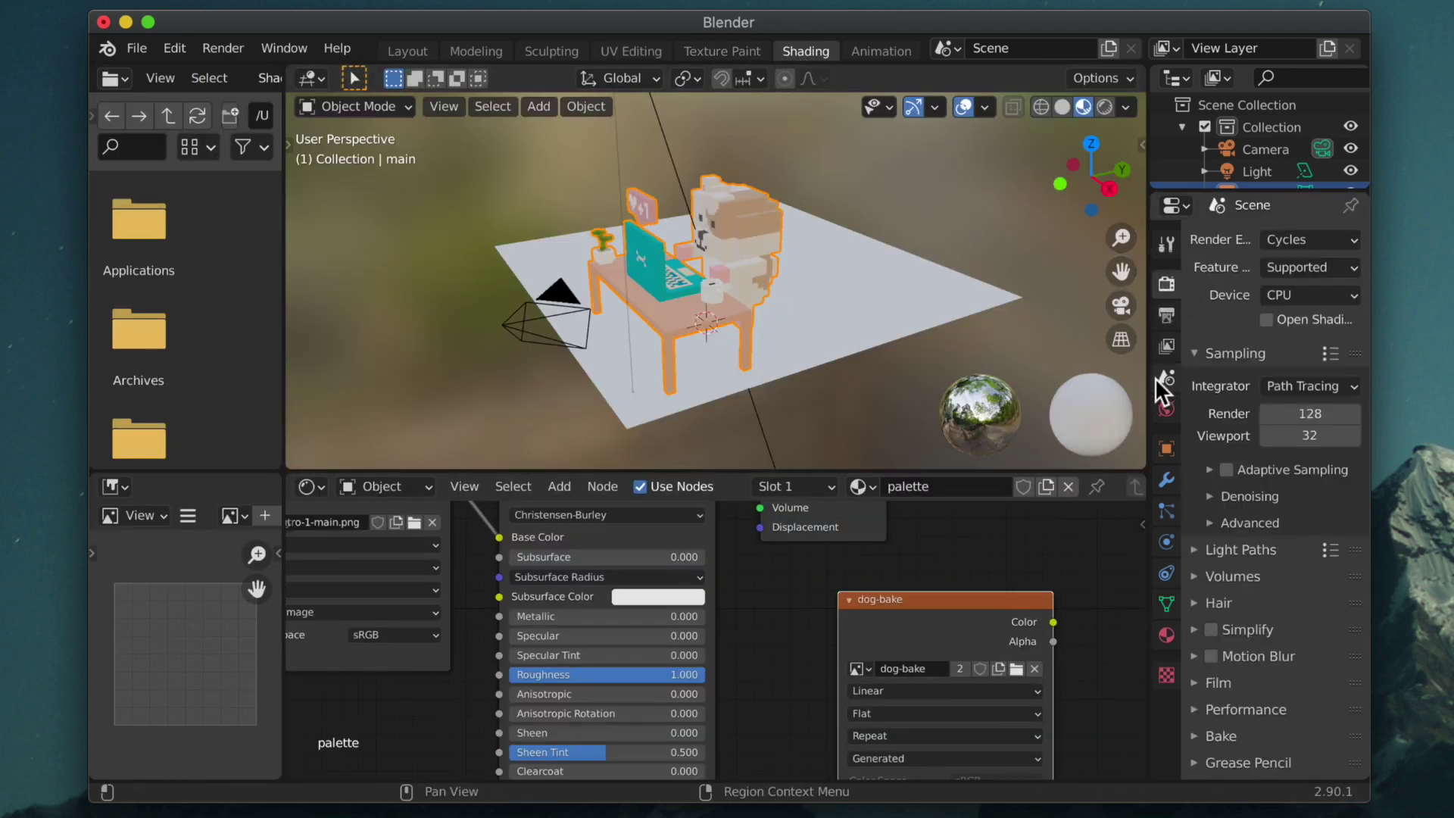
drag(1150, 380, 1095, 333)
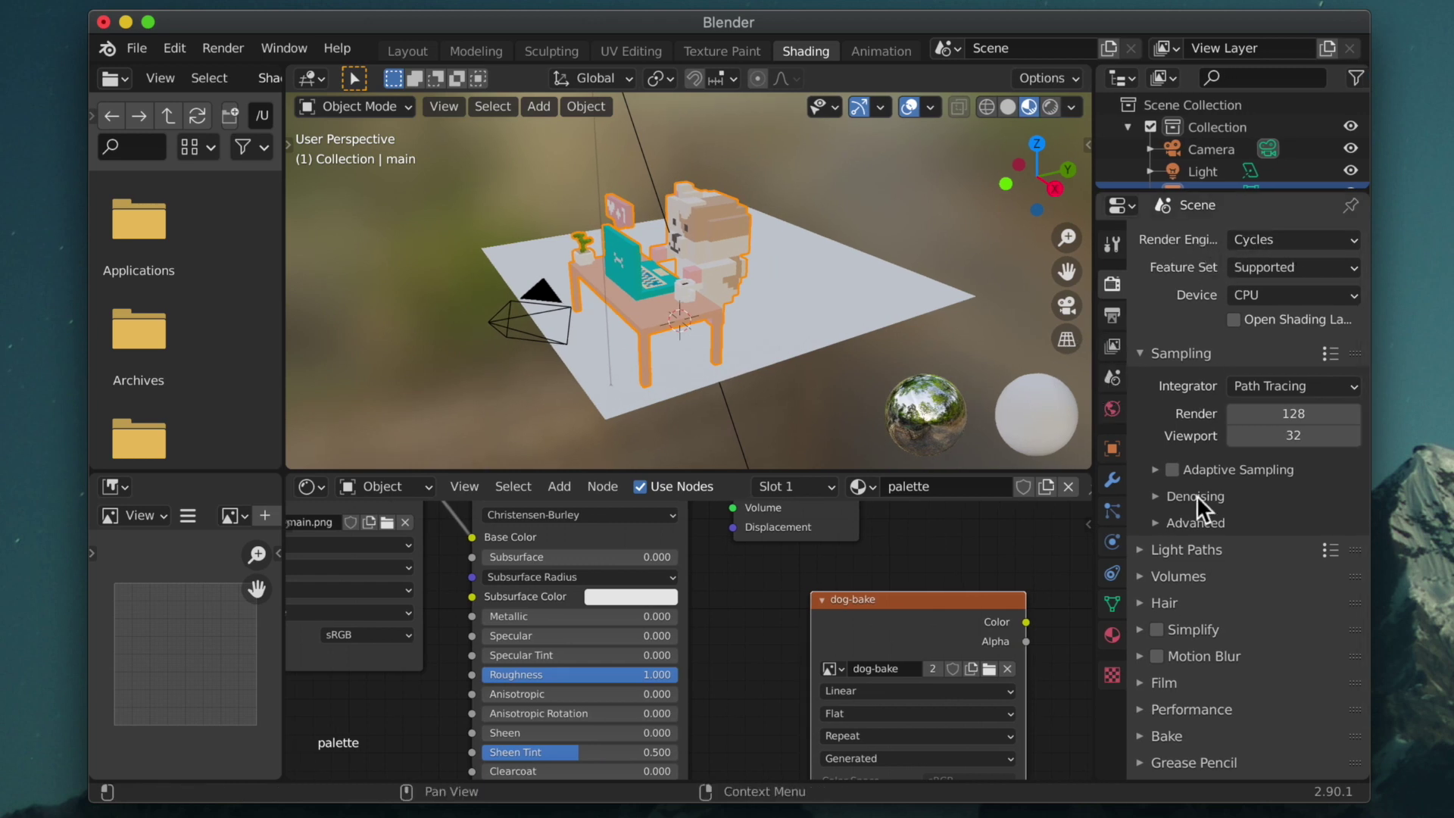
- Bake the Combined lighting of the main dog-and-desk mesh into the dog-bake image texture with that node active
scroll(1165, 681, down, 2)
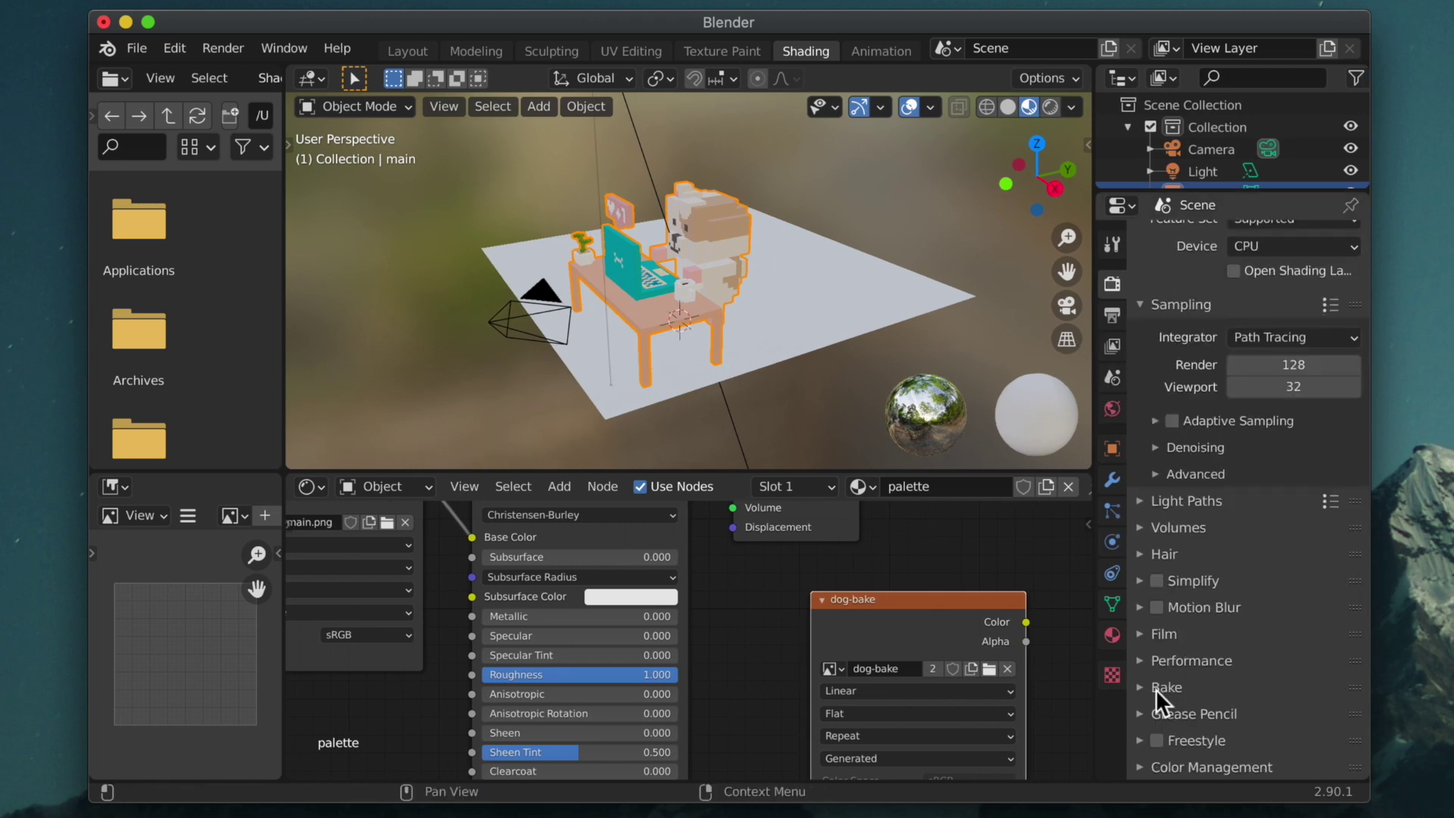
click(1158, 687)
scroll(1156, 612, down, 10)
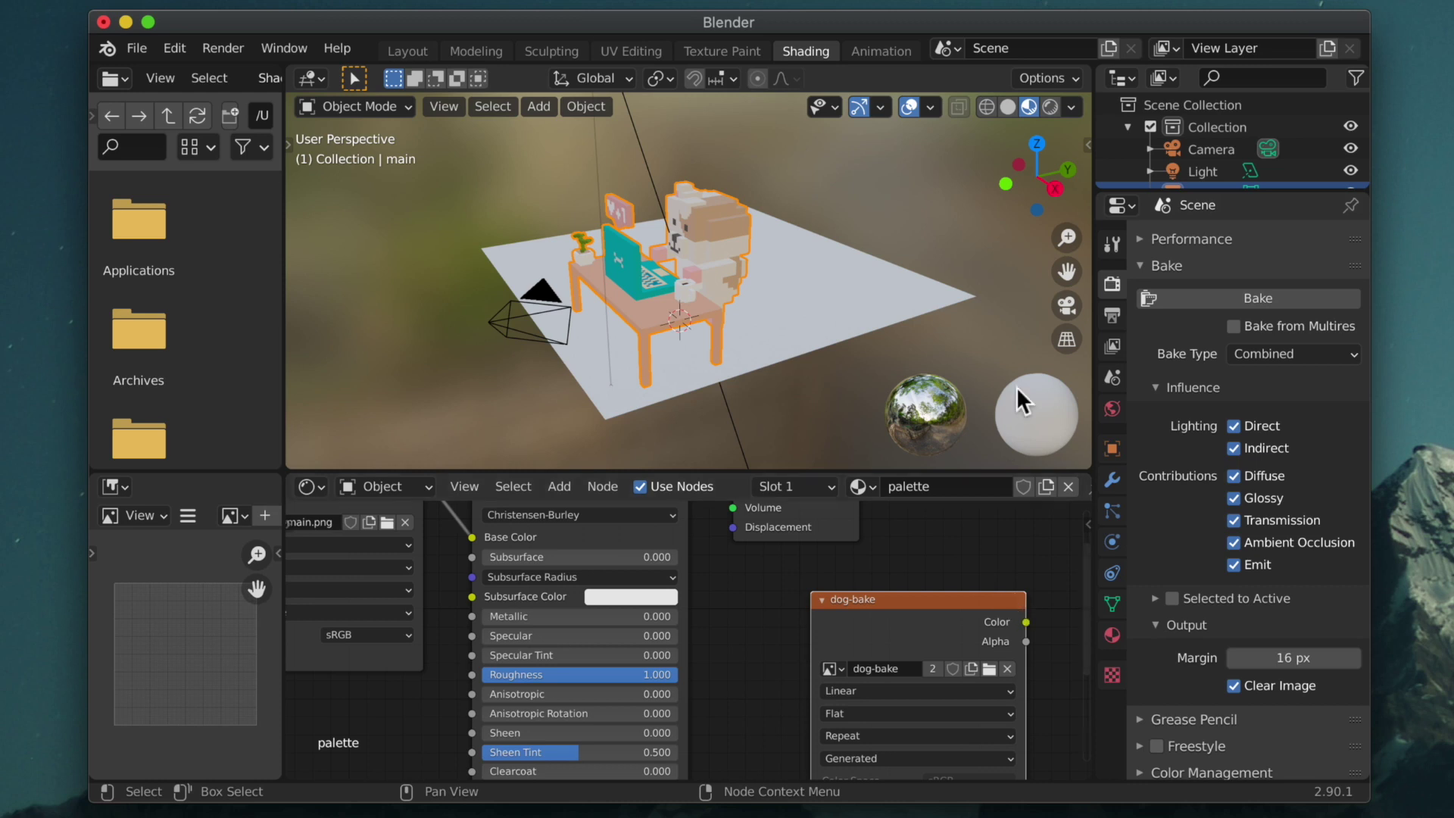
click(702, 256)
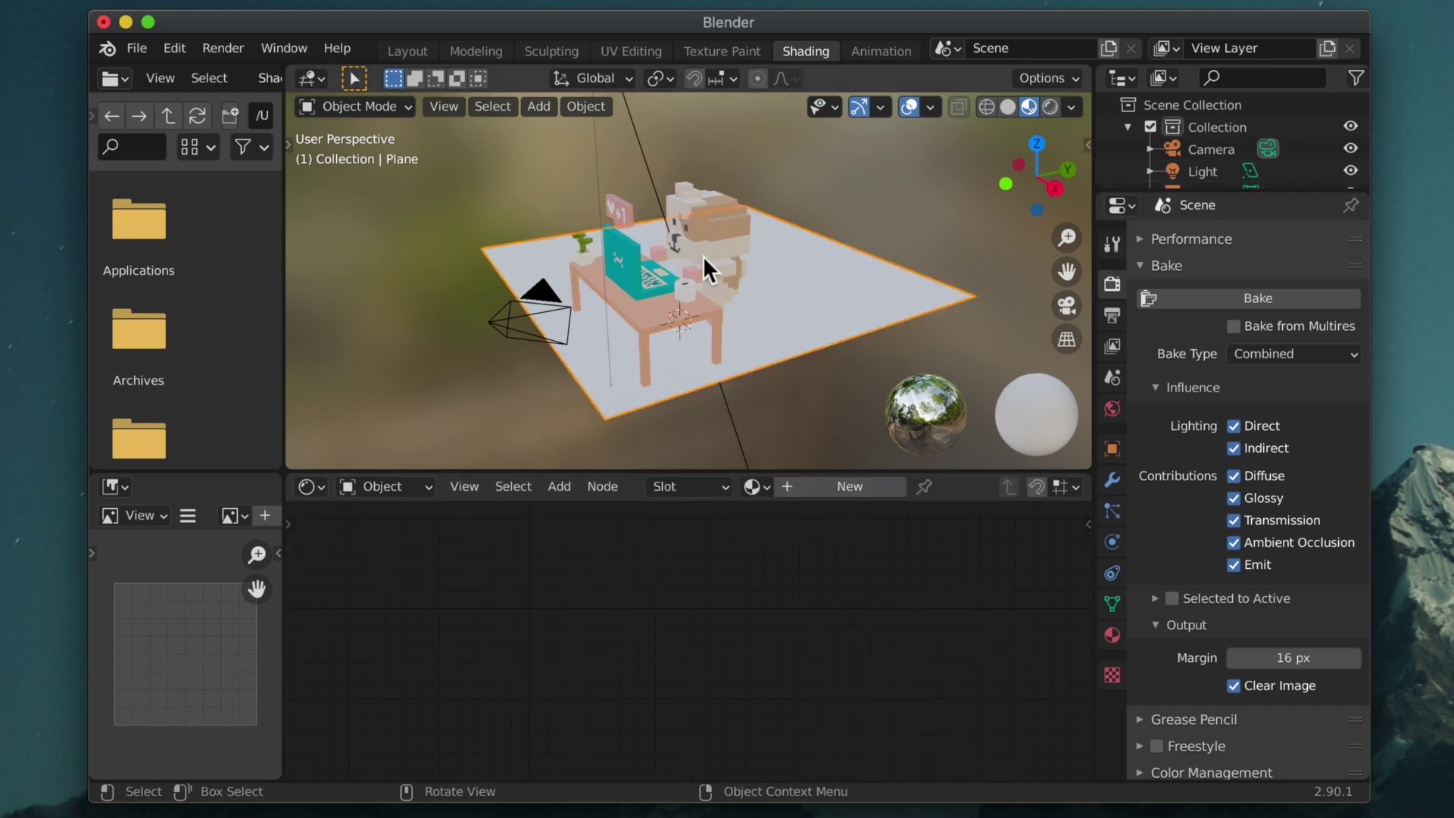
click(702, 243)
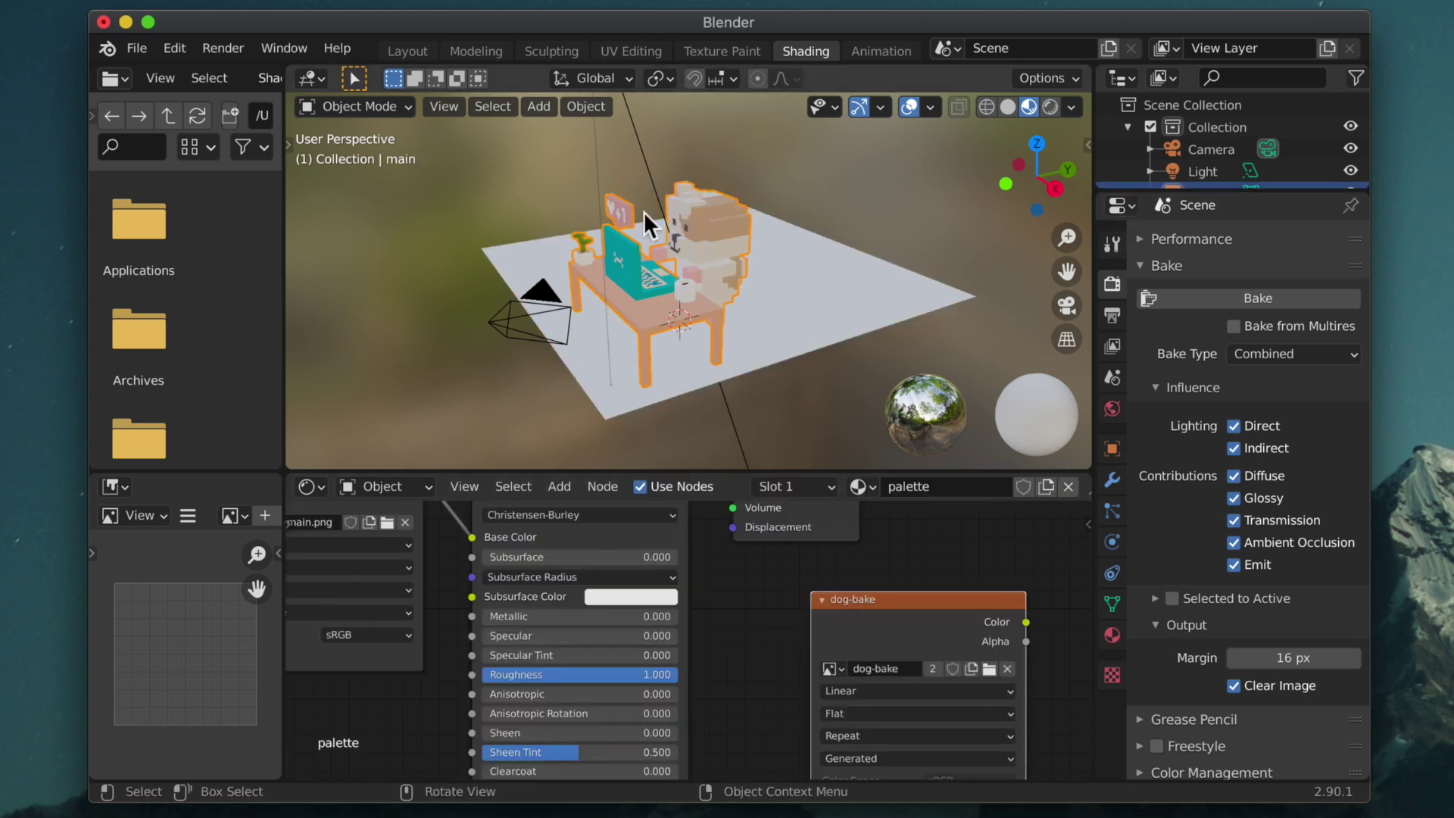
drag(974, 598, 967, 590)
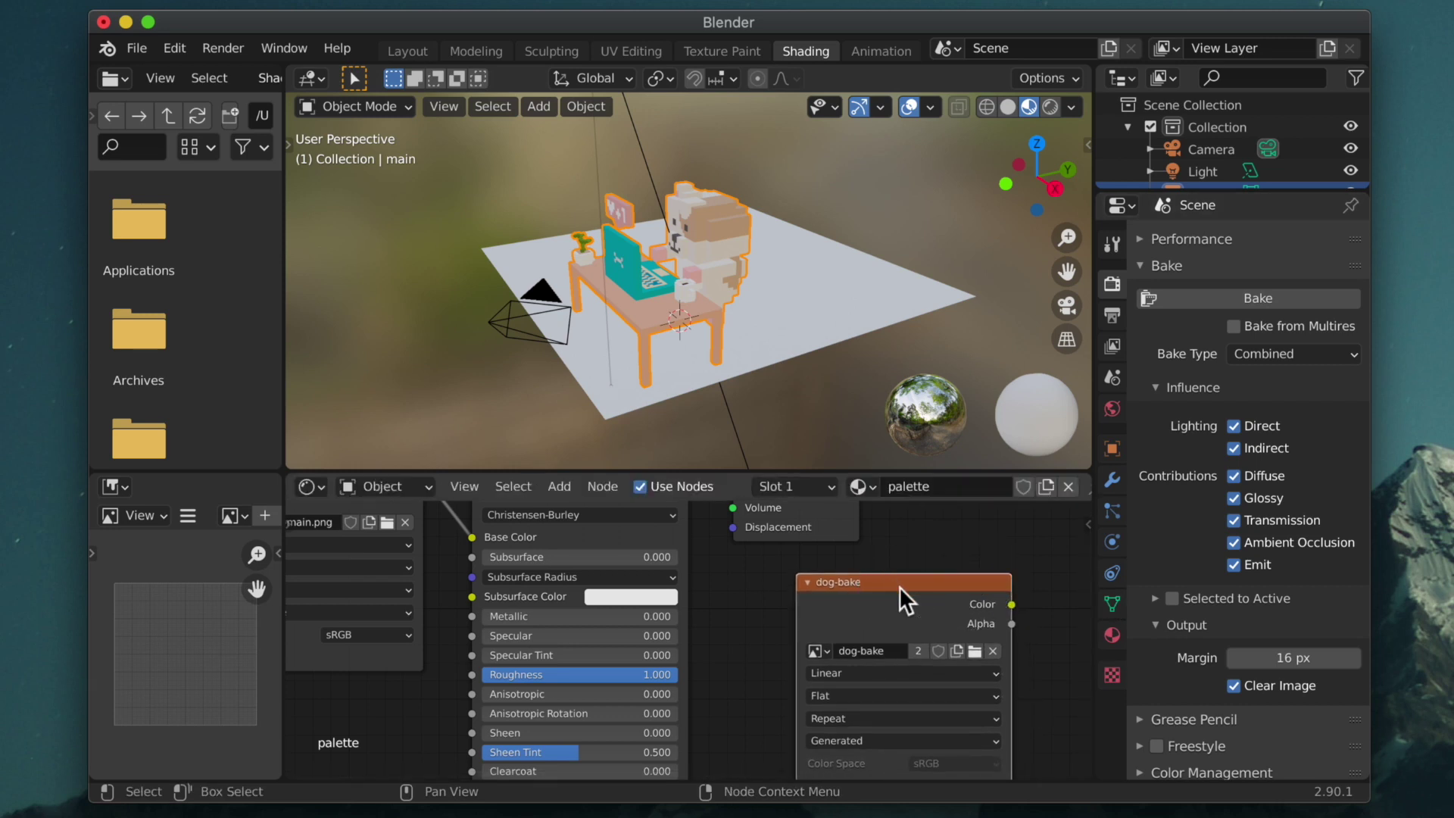
click(1229, 302)
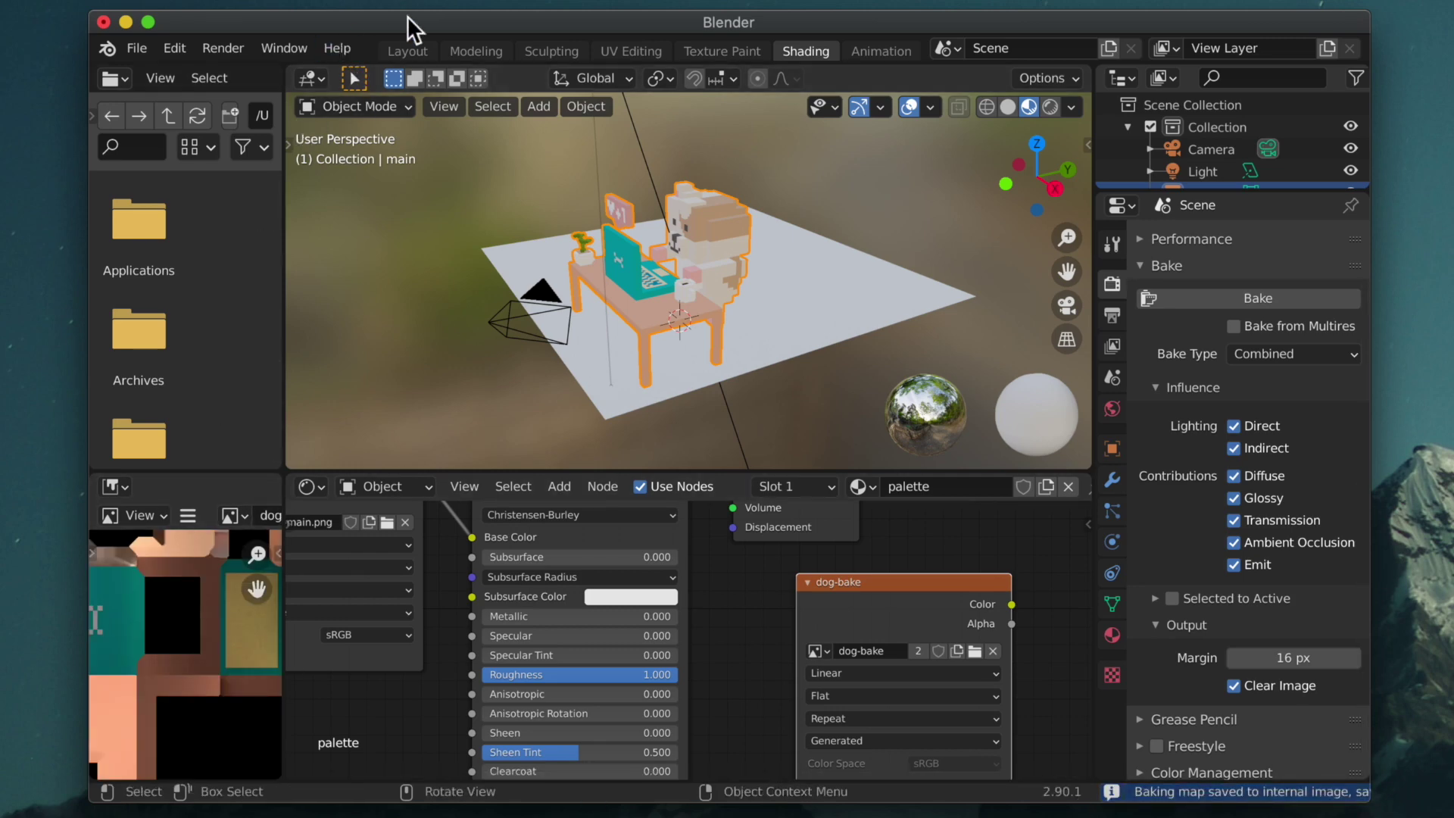
- Check the baked dog-bake texture in Texture Paint, and select the ground plane to inspect its shadows in the Layout and Shading workspaces
click(720, 52)
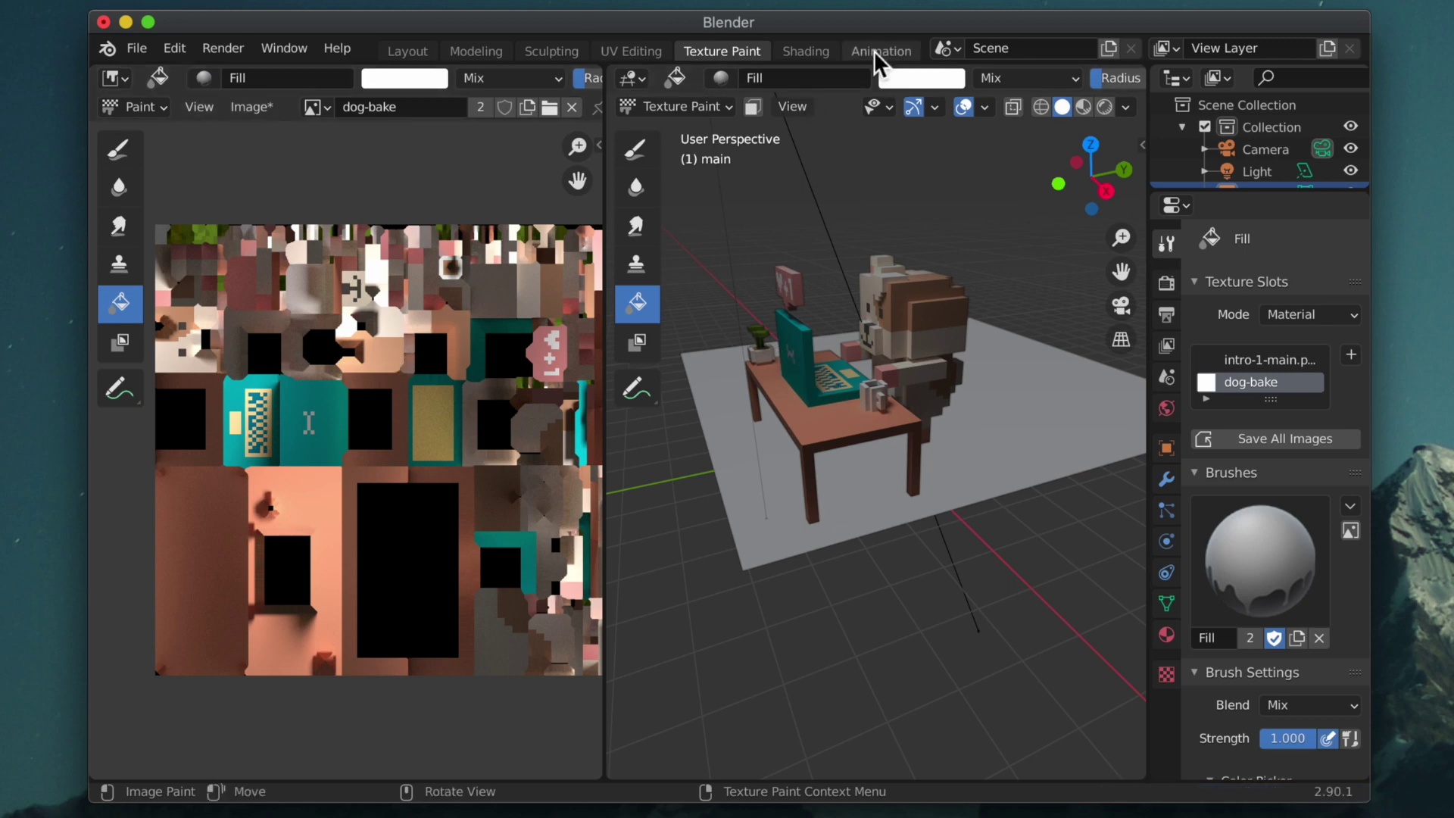
click(416, 45)
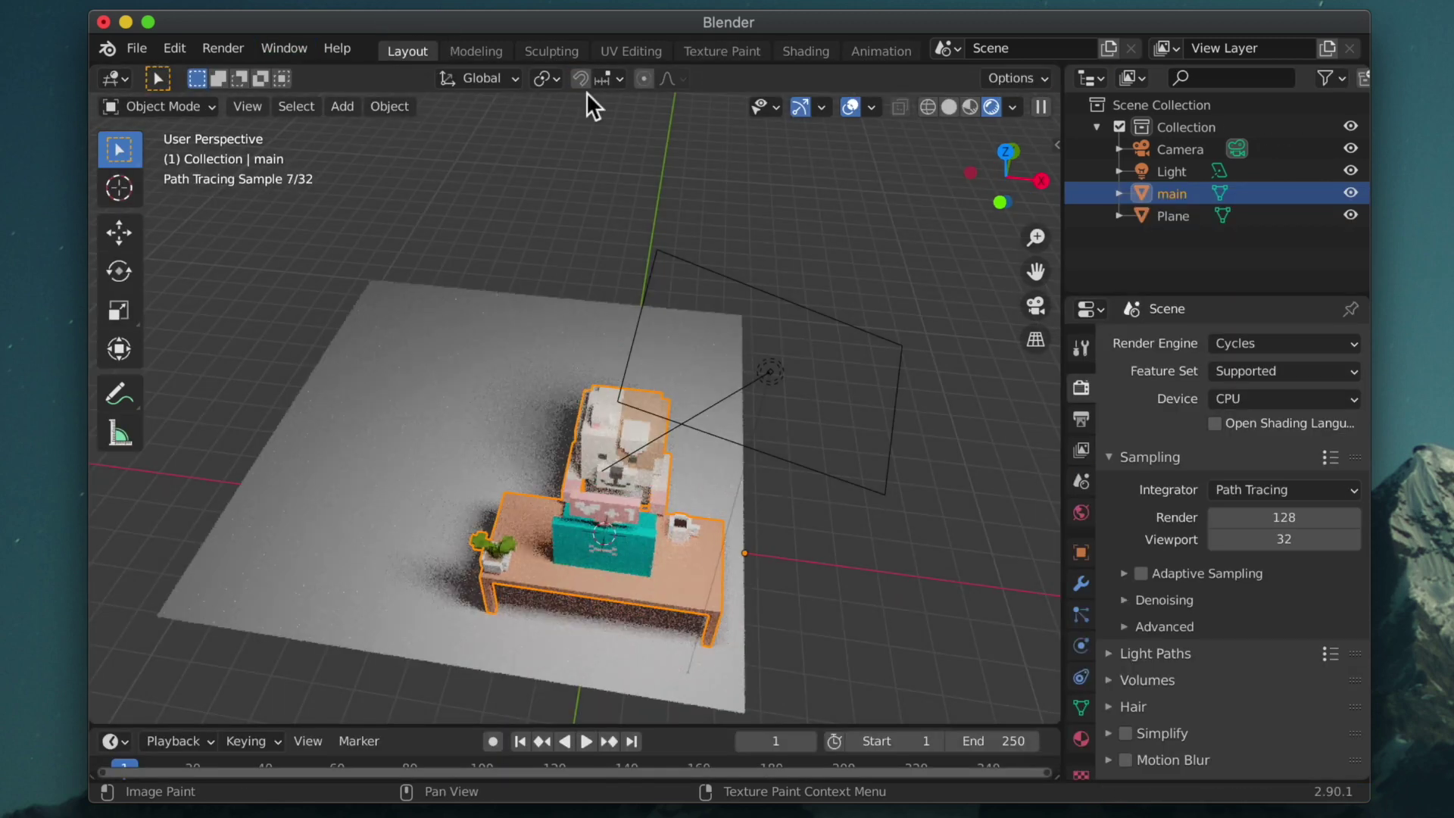
click(454, 492)
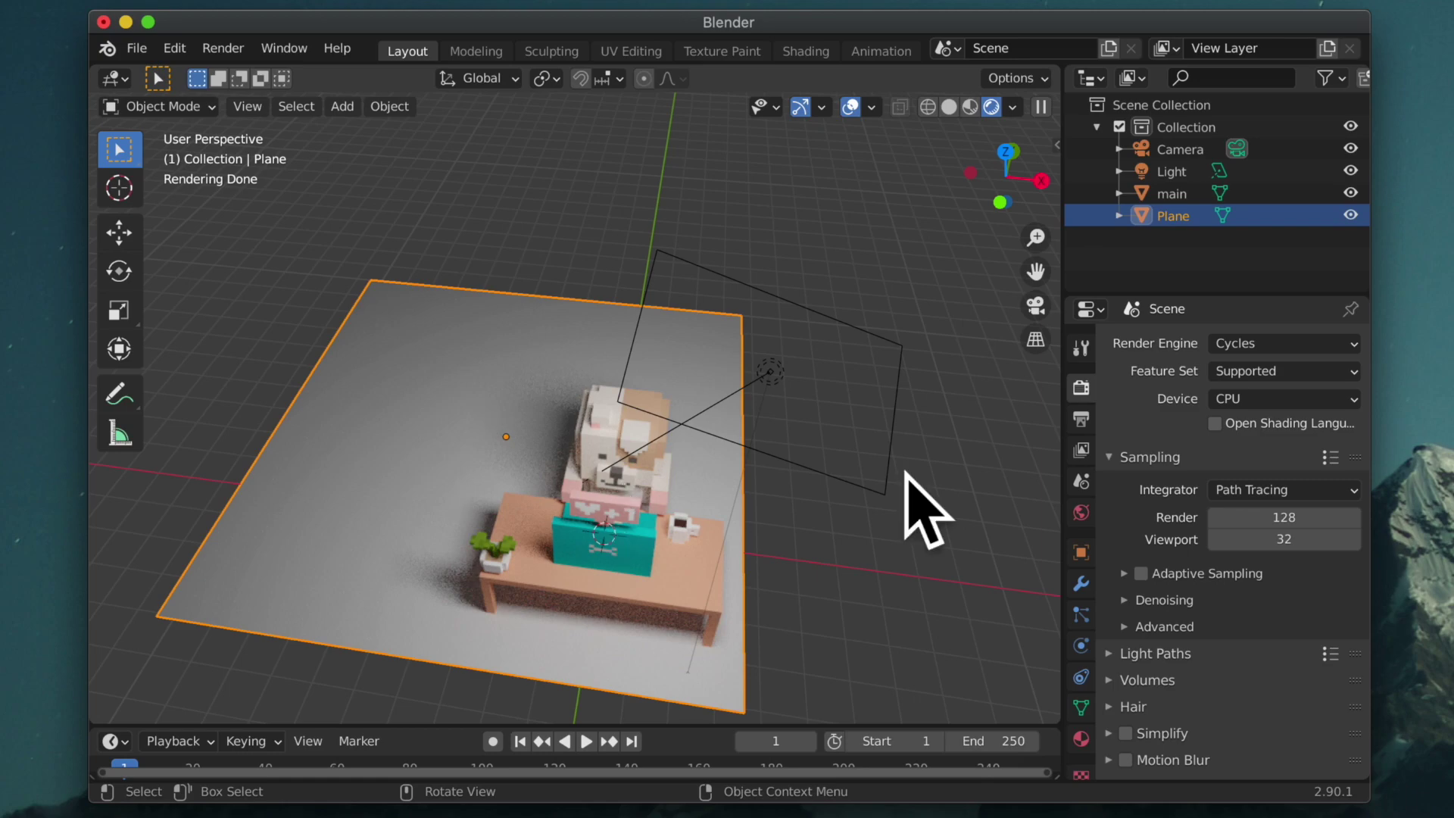
scroll(562, 560, up, 3)
mouse_move(509, 574)
middle_down()
mouse_move(490, 485)
mouse_move(438, 486)
mouse_move(802, 575)
mouse_move(826, 287)
mouse_move(679, 440)
mouse_move(758, 470)
mouse_move(702, 479)
middle_up()
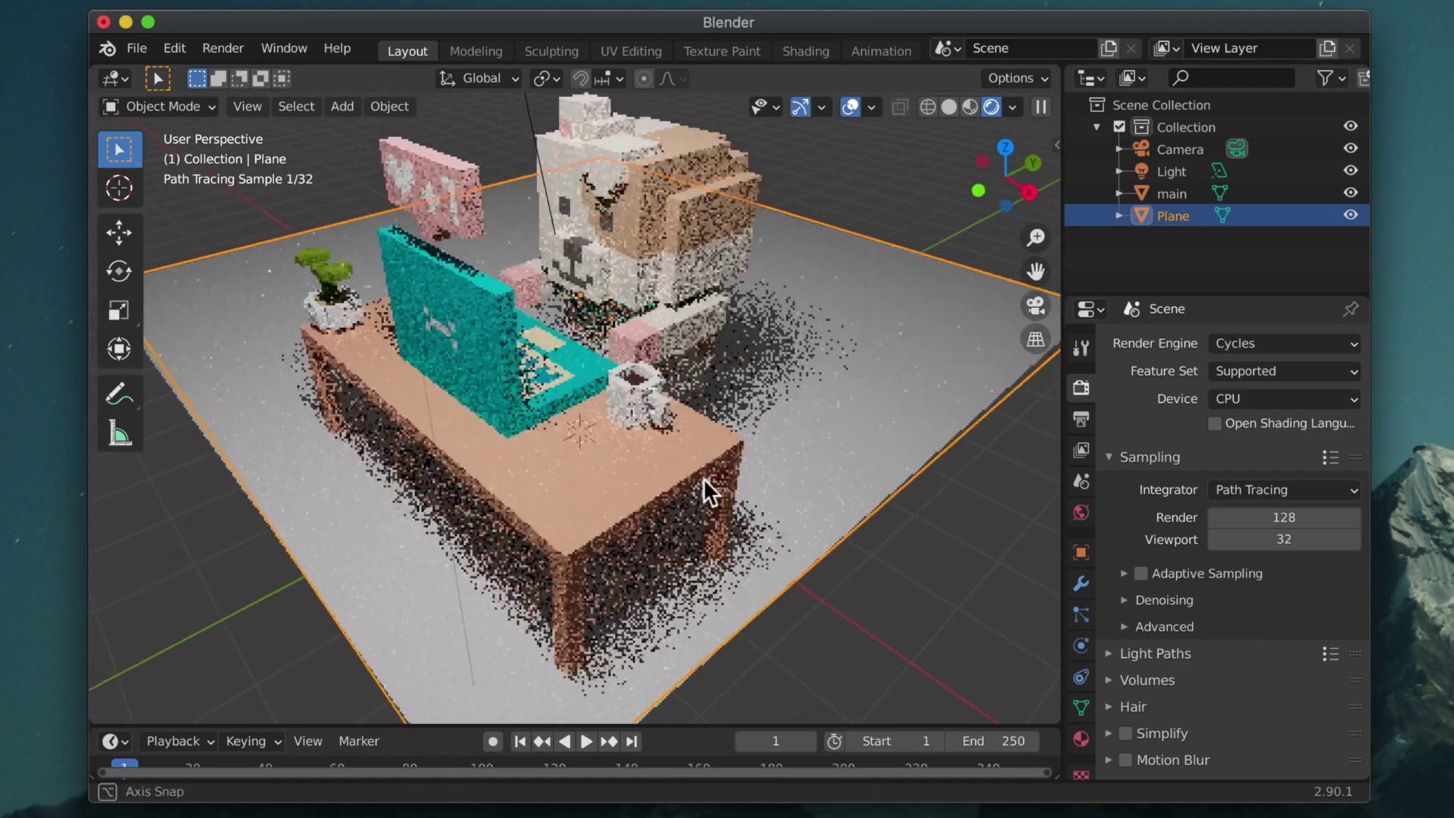
scroll(702, 479, down, 4)
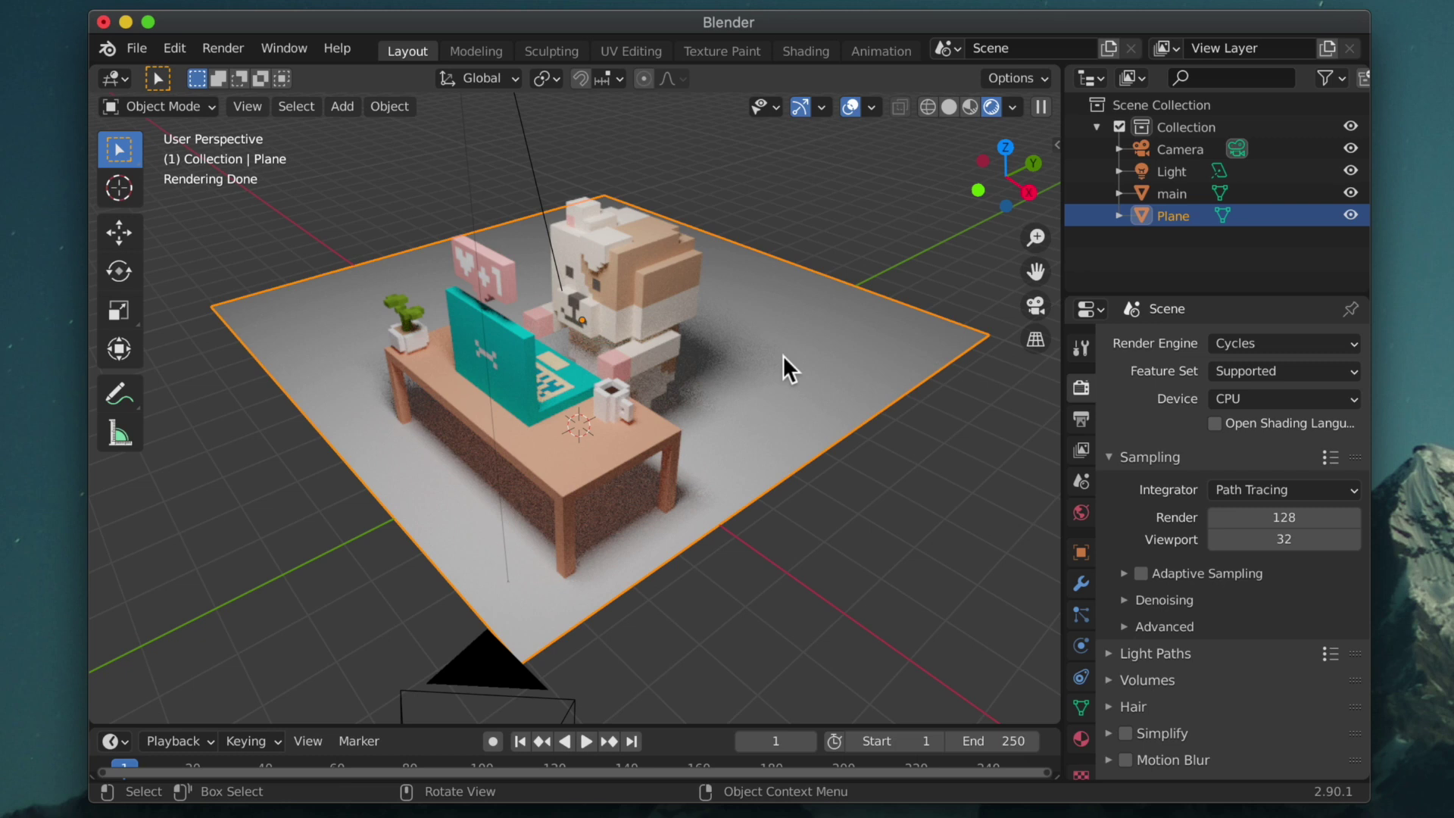
click(803, 52)
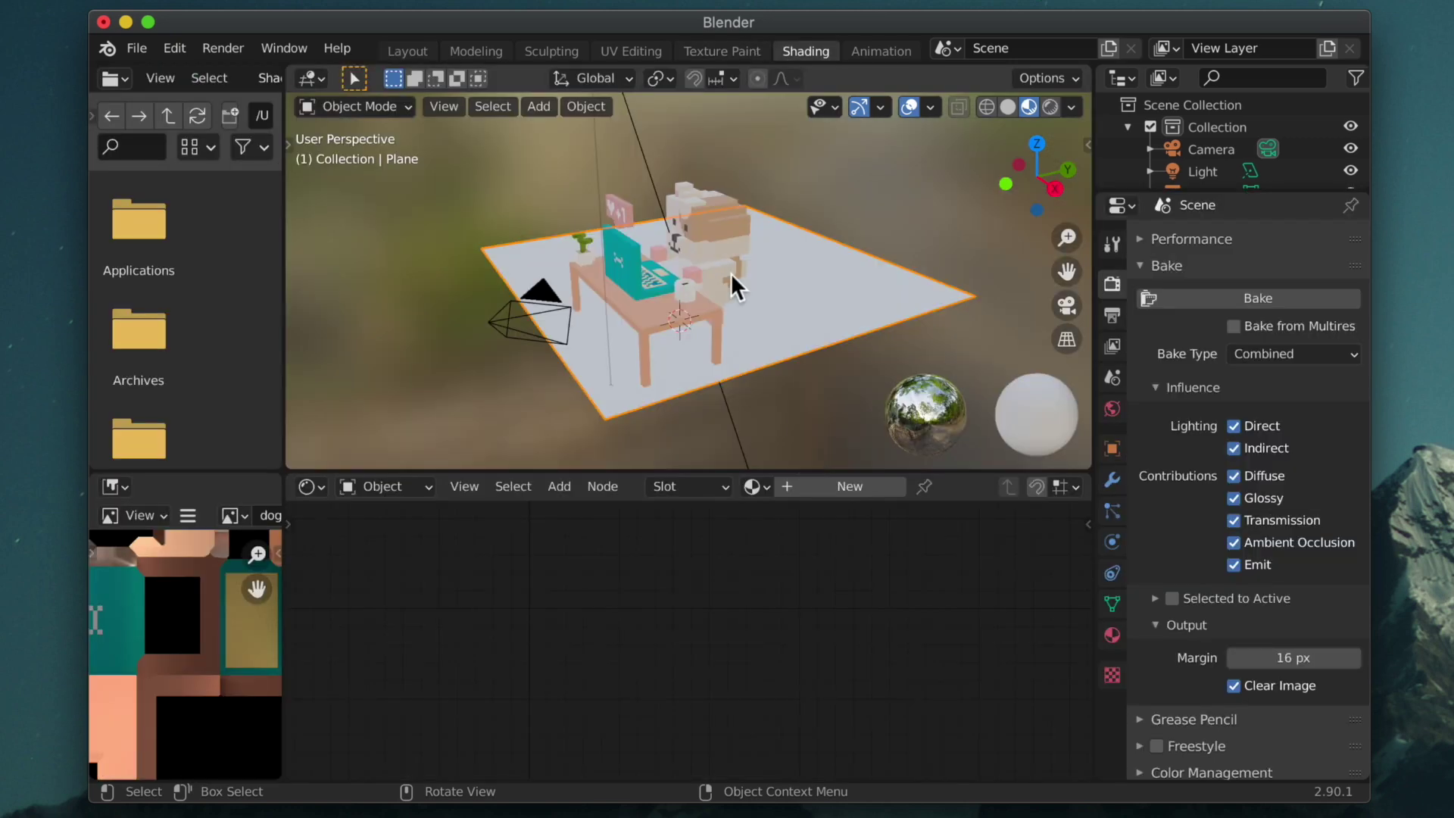
middle_drag(738, 284, 778, 317)
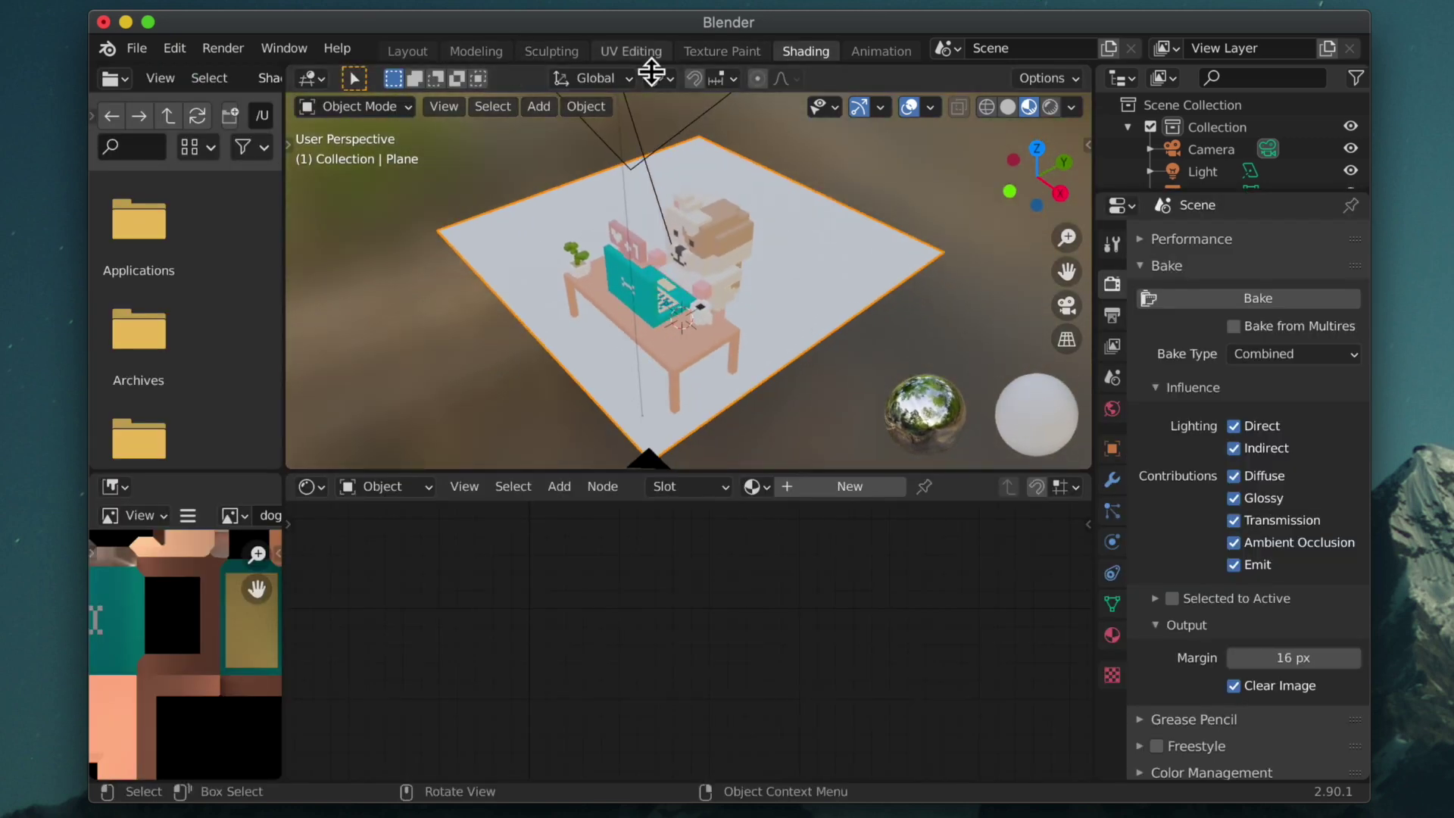
- Create a blank image named plane-tex for the ground plane in the Texture Paint workspace
click(712, 50)
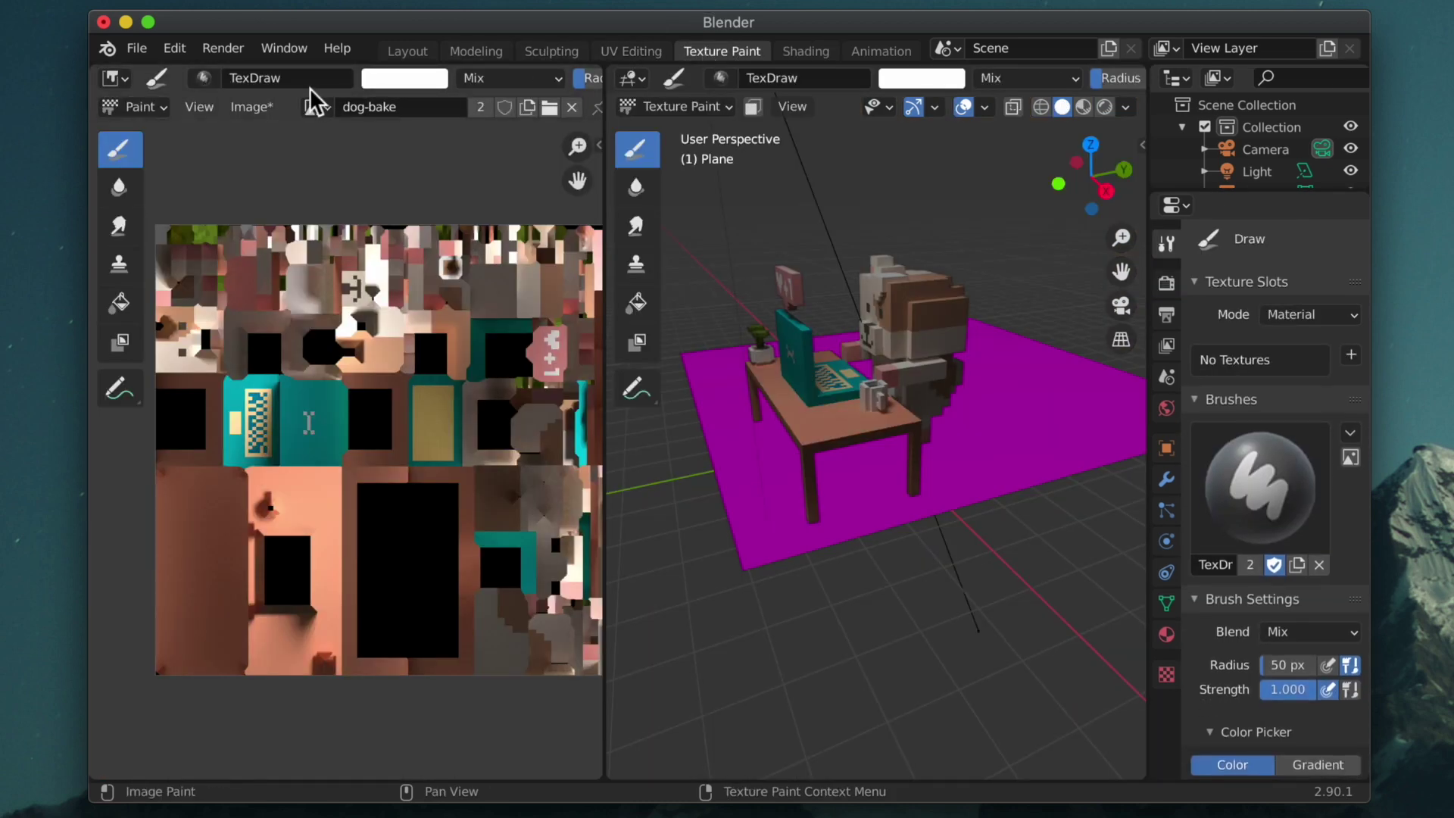
click(241, 107)
click(258, 131)
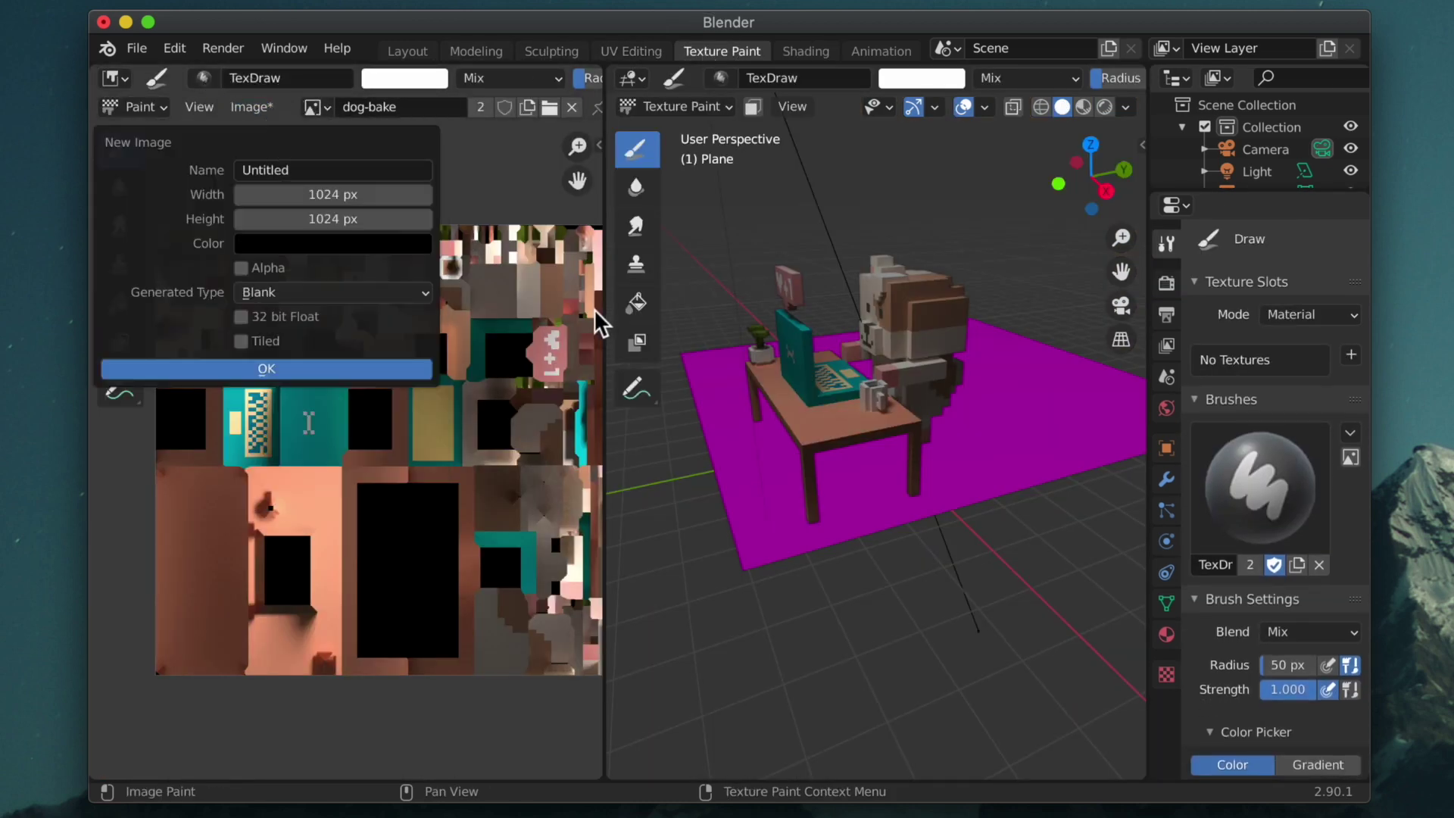
click(281, 169)
key(BackSpace)
key(BackSpace)
key(BackSpace)
key(BackSpace)
key(BackSpace)
key(BackSpace)
key(BackSpace)
key(BackSpace)
text(te)
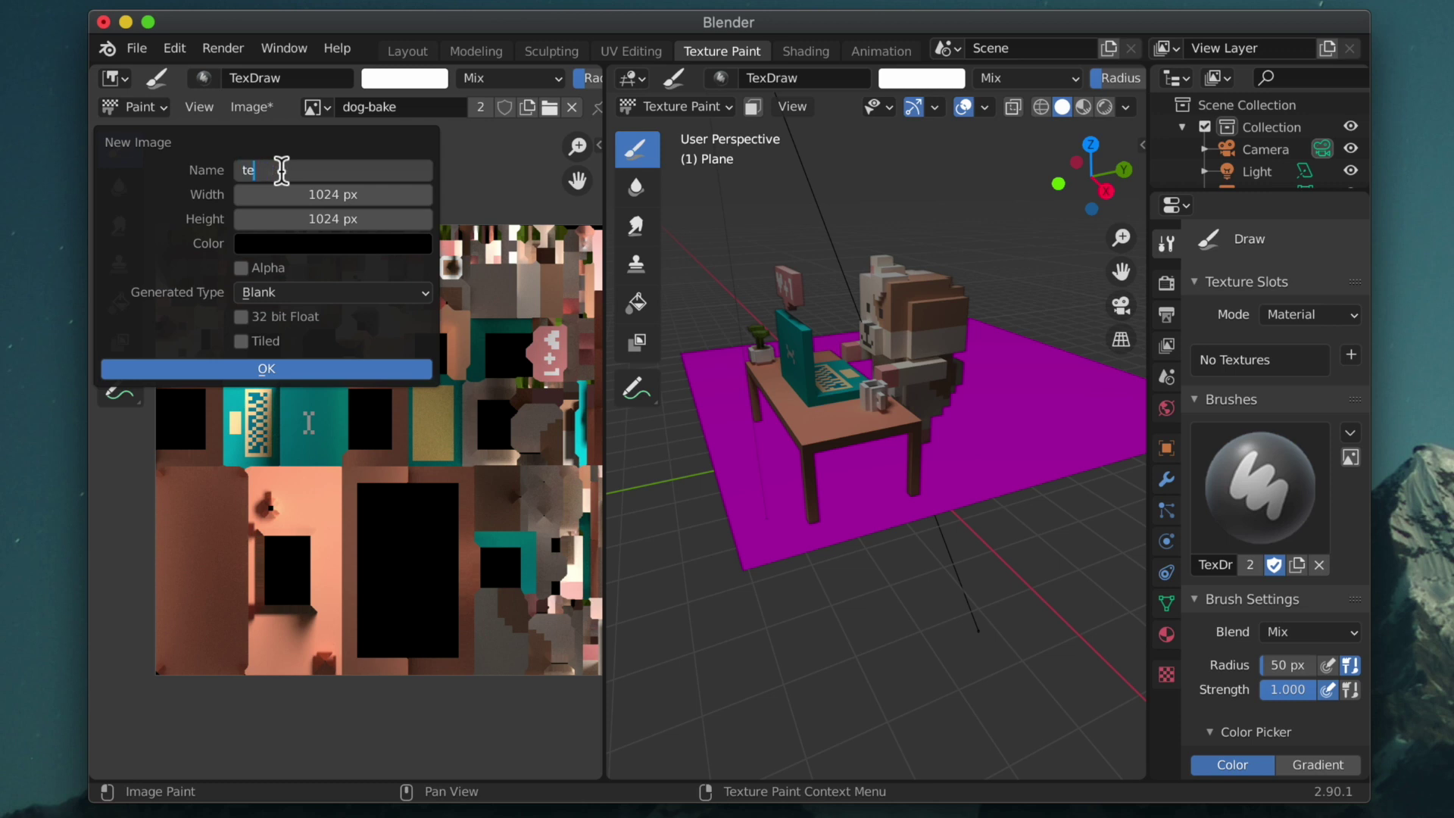
text(xt)
key(BackSpace)
key(BackSpace)
key(BackSpace)
key(BackSpace)
text(plane)
text(-tex)
click(275, 371)
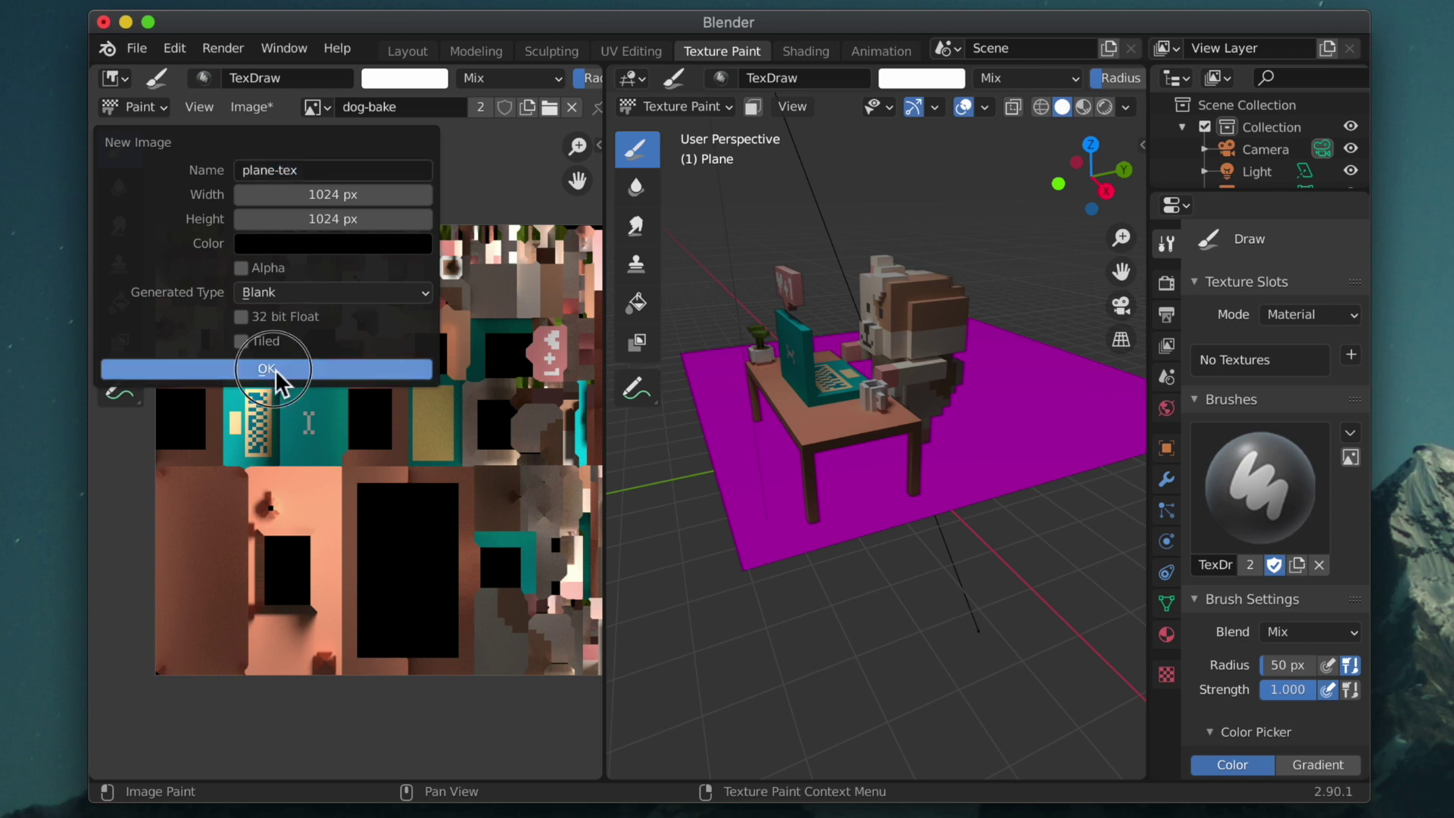
click(275, 371)
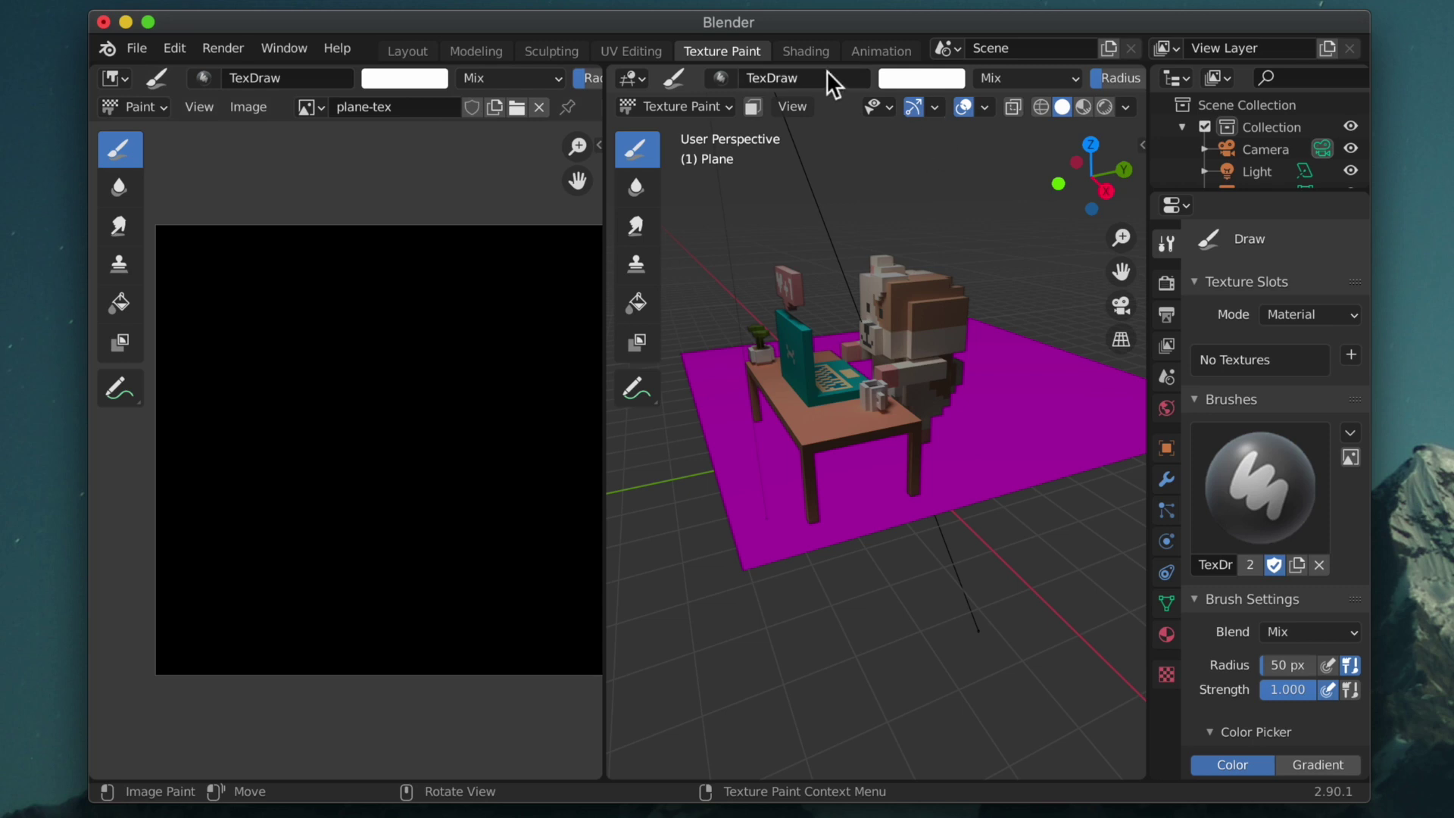
- Create a new node-based material on the ground plane in the Shading workspace
click(806, 52)
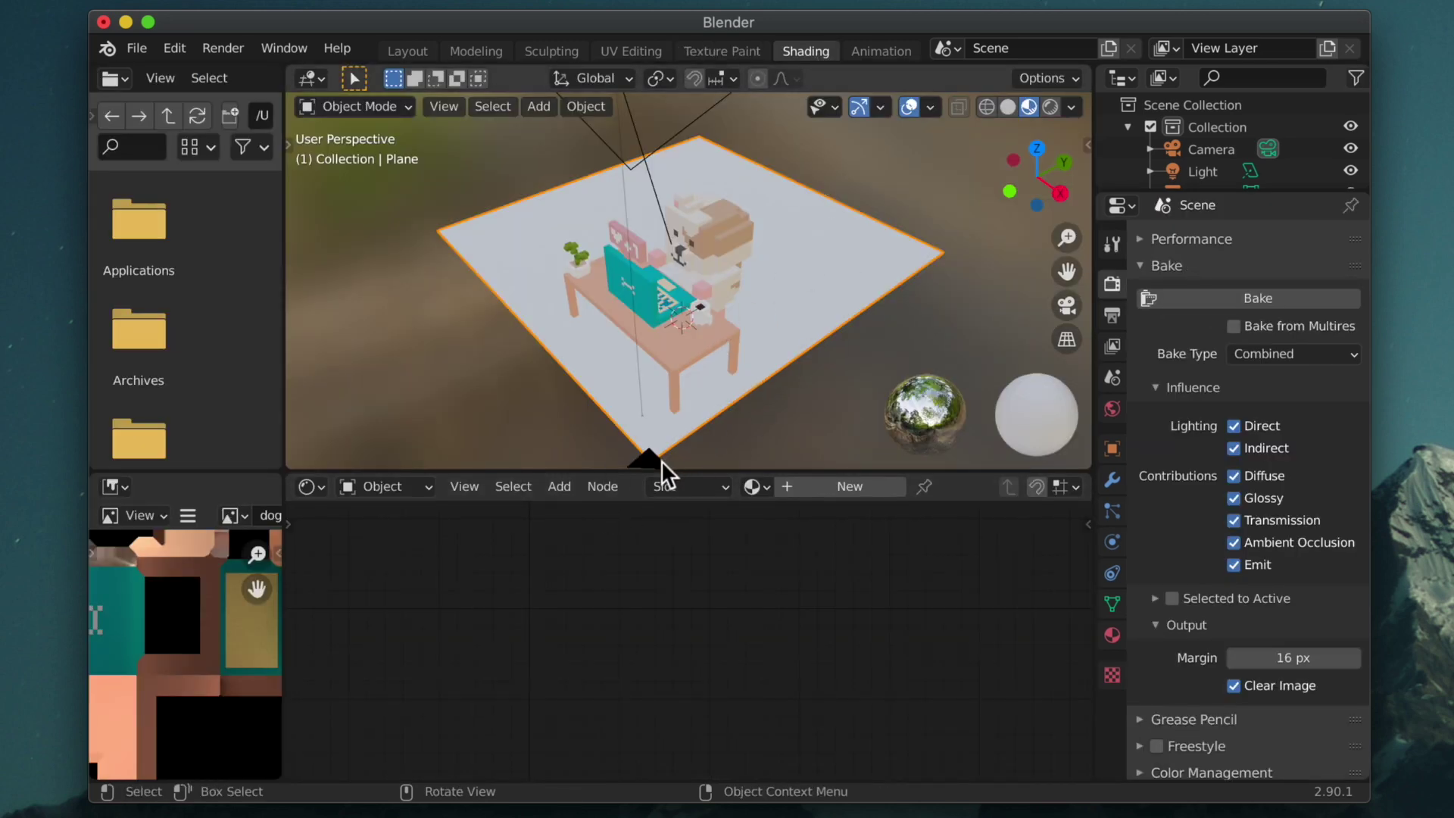
click(602, 487)
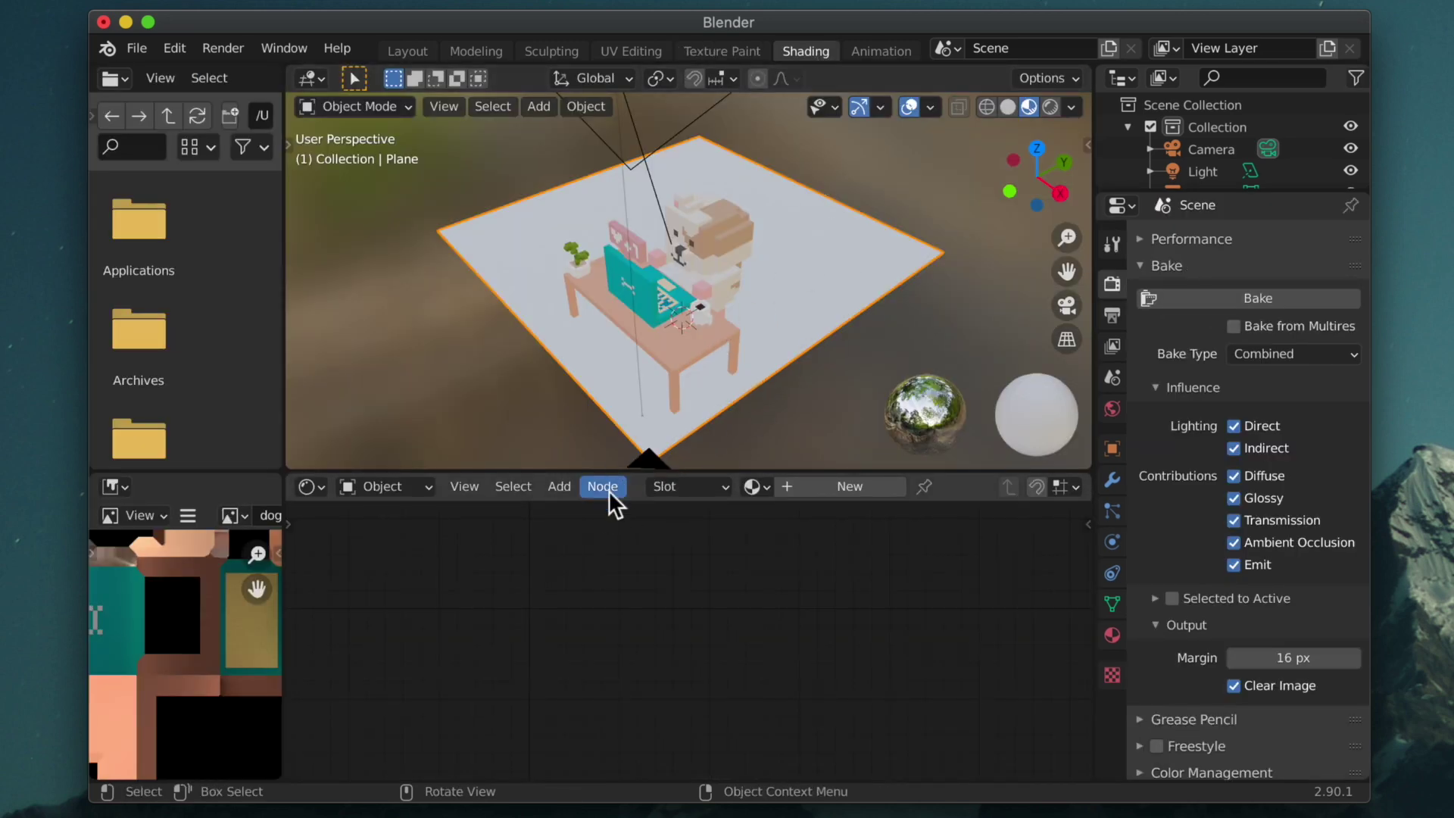
click(815, 485)
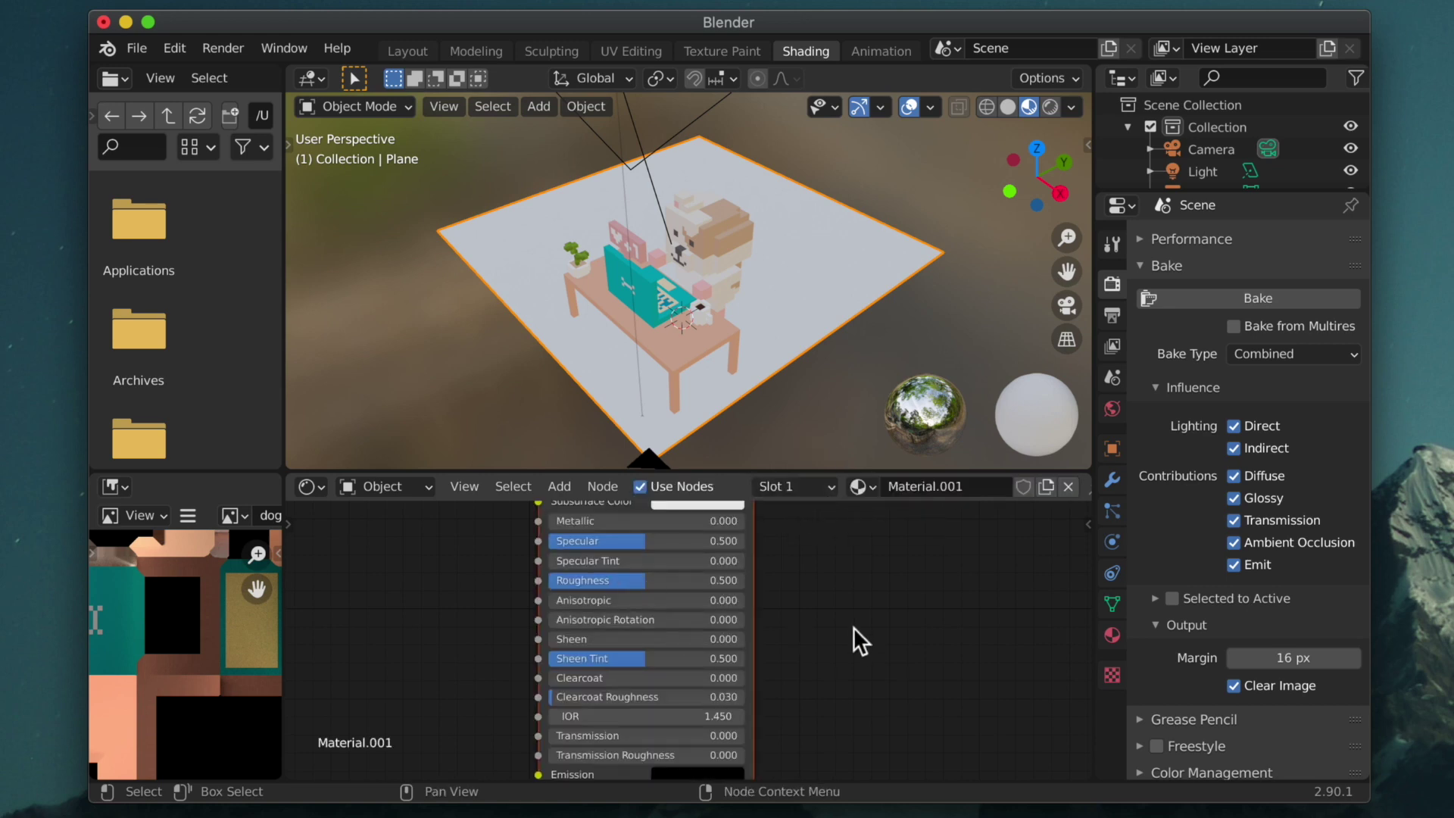
scroll(871, 629, down, 1)
middle_drag(816, 631, 894, 779)
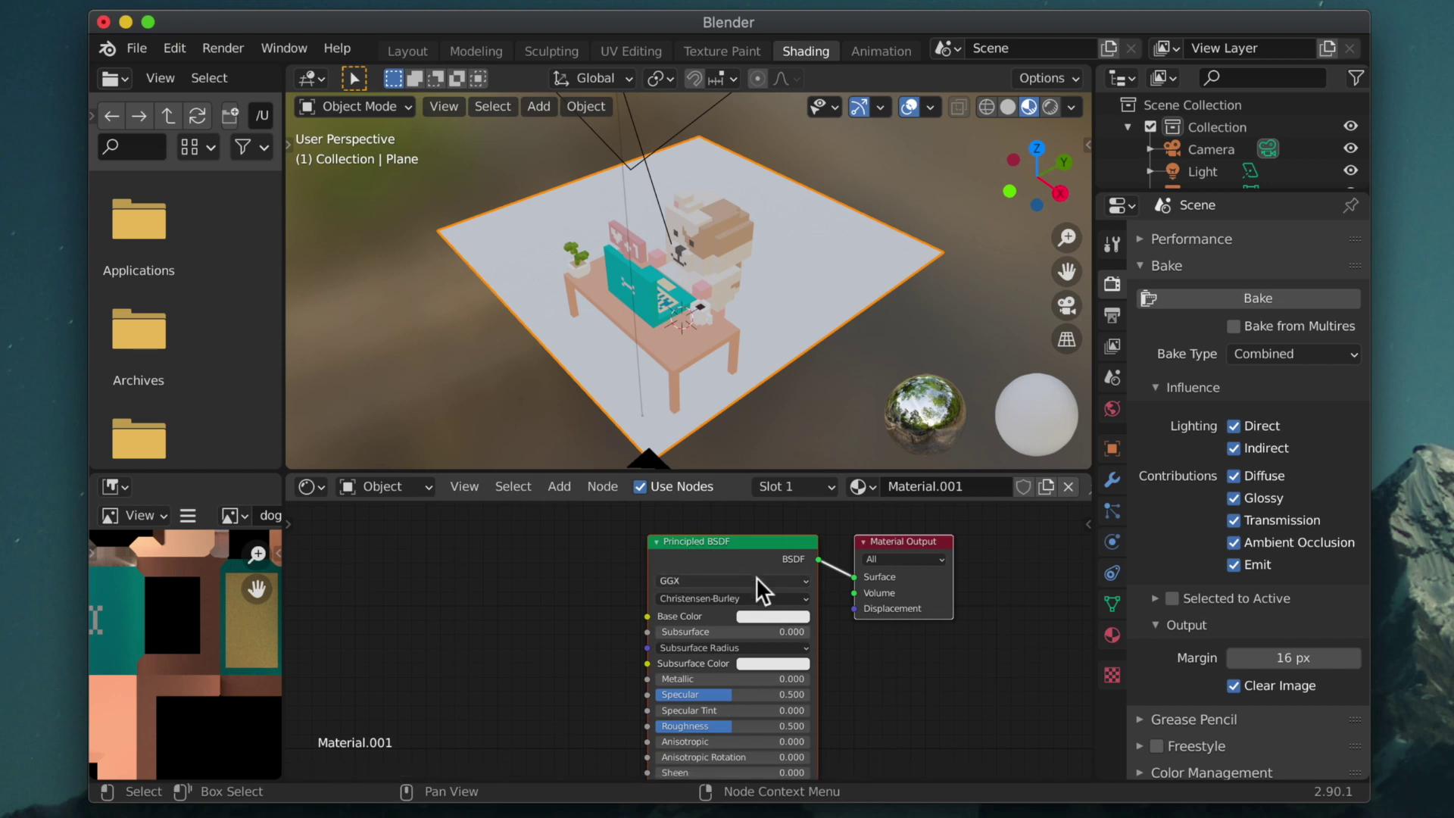
- Add an Image Texture node beside the plane material's Principled BSDF and assign the plane-tex image to it
click(556, 488)
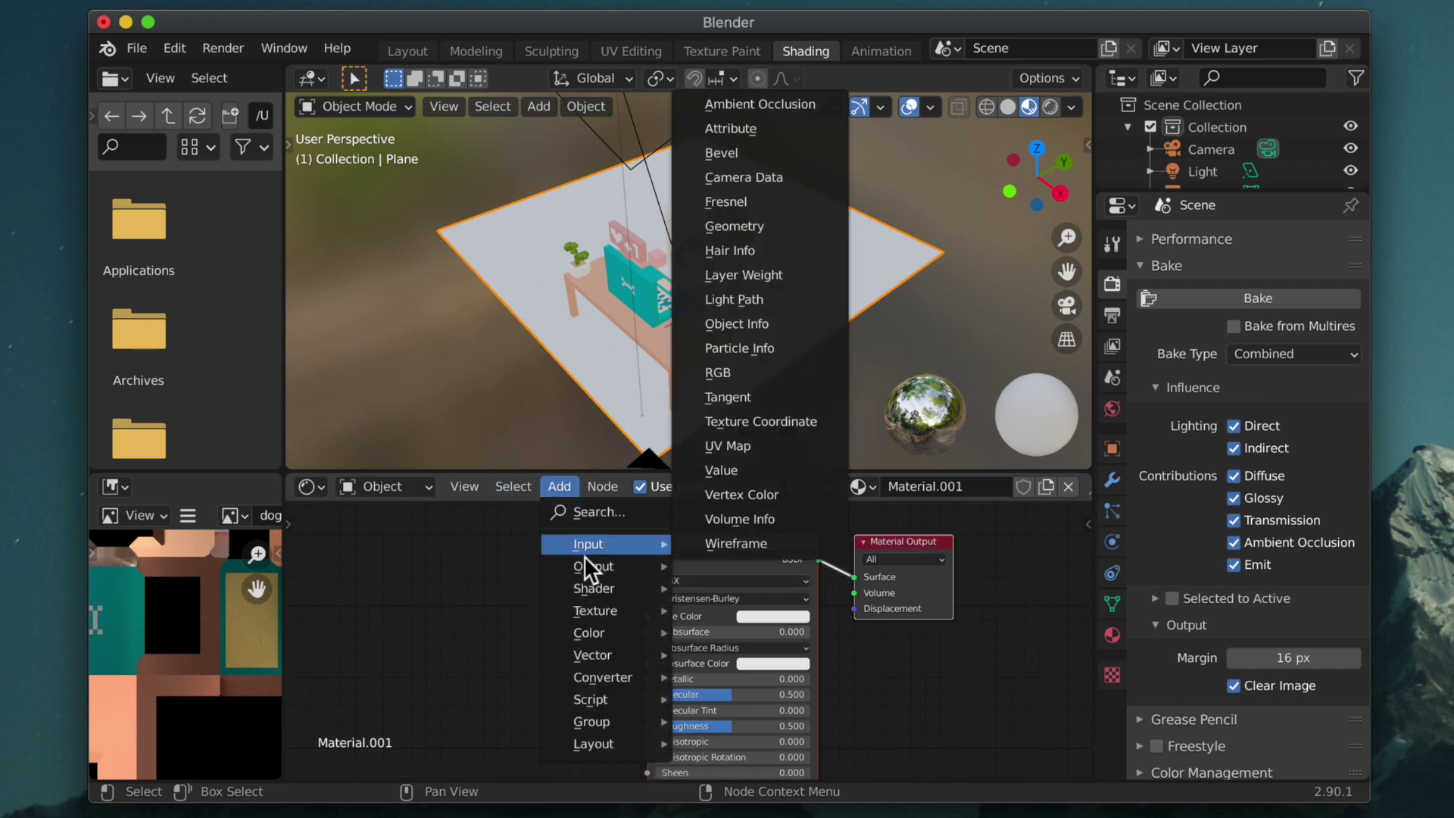
mouse_move(619, 627)
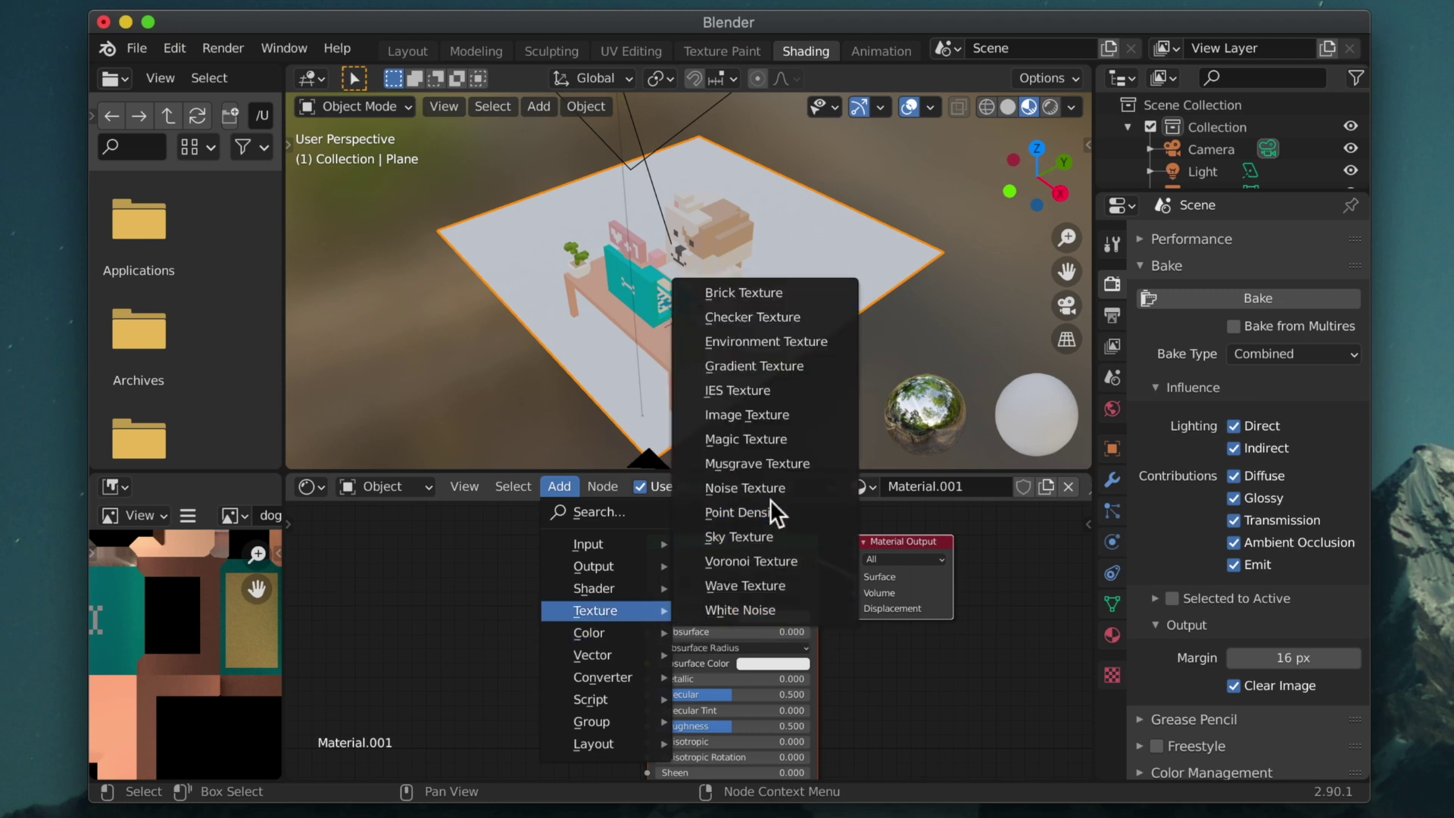
click(781, 416)
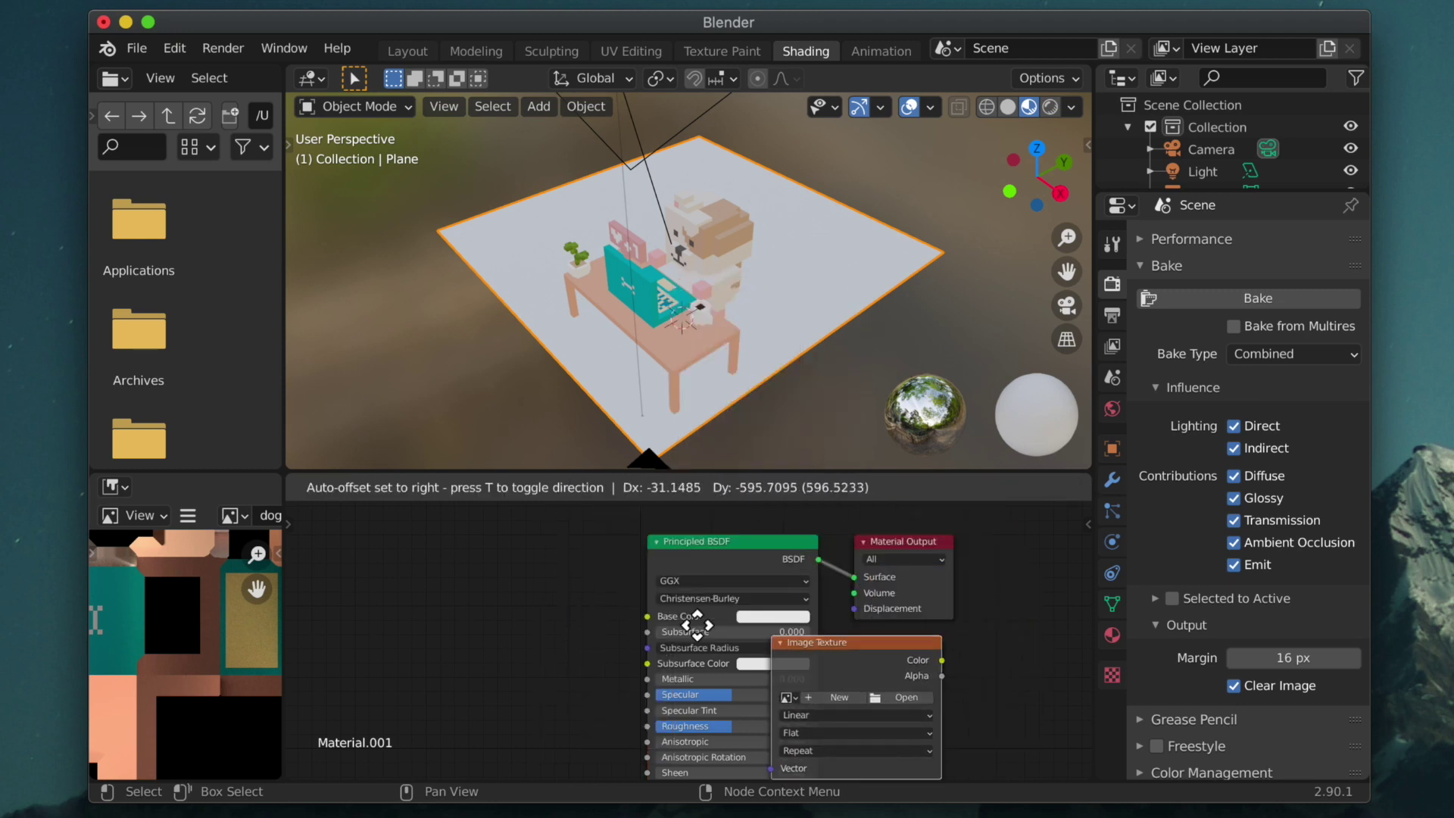
click(417, 539)
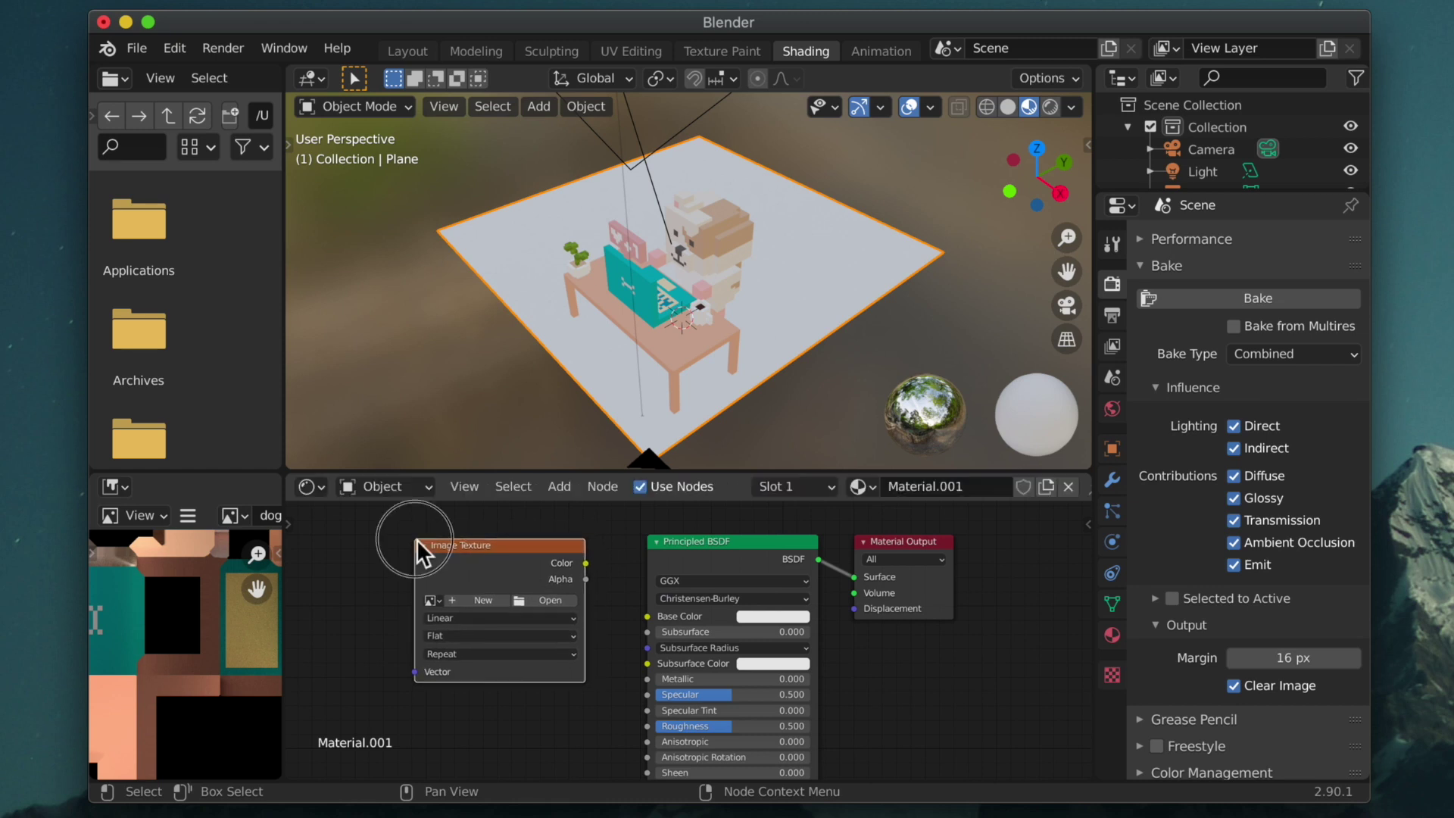
click(436, 601)
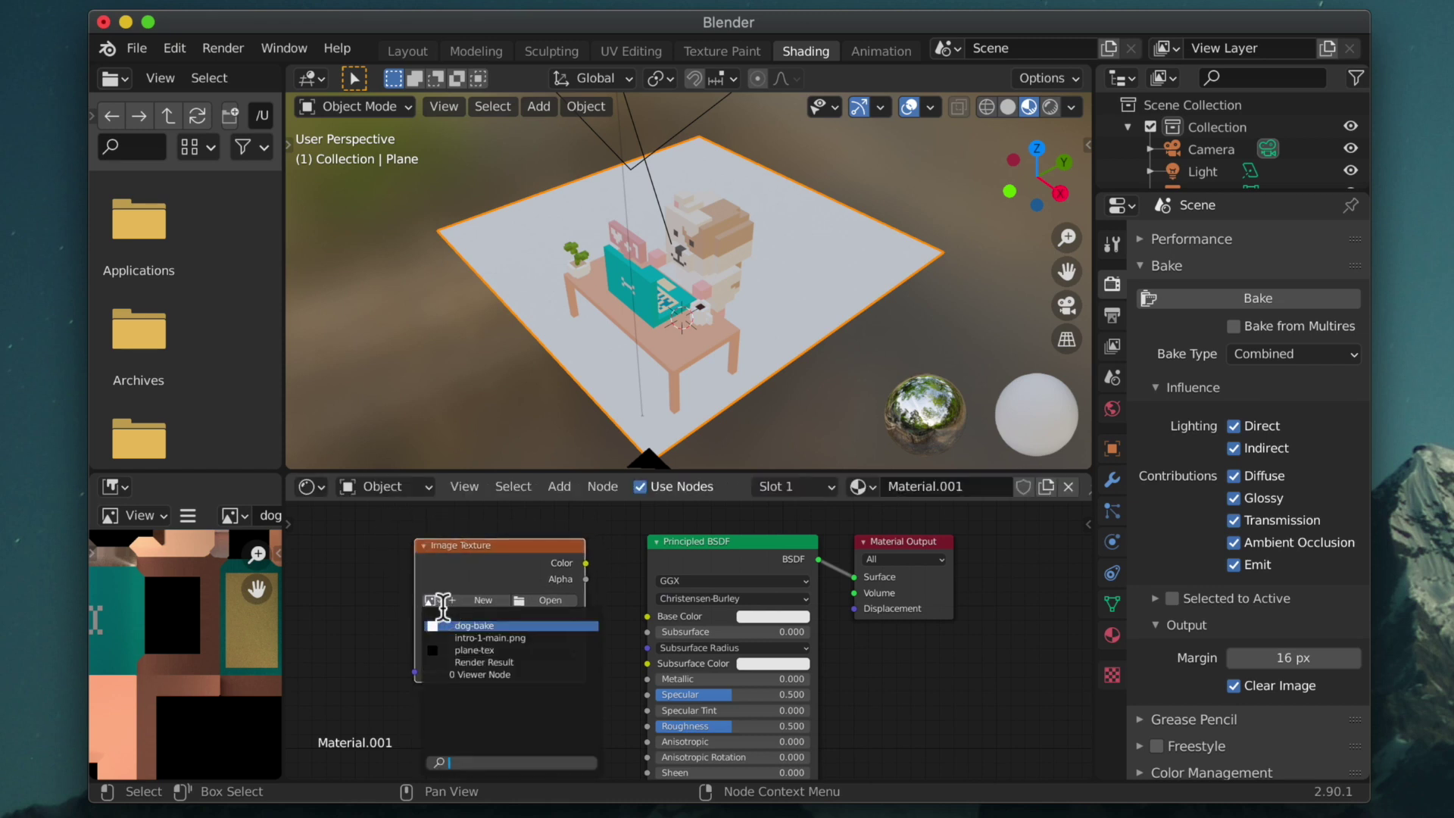
click(542, 649)
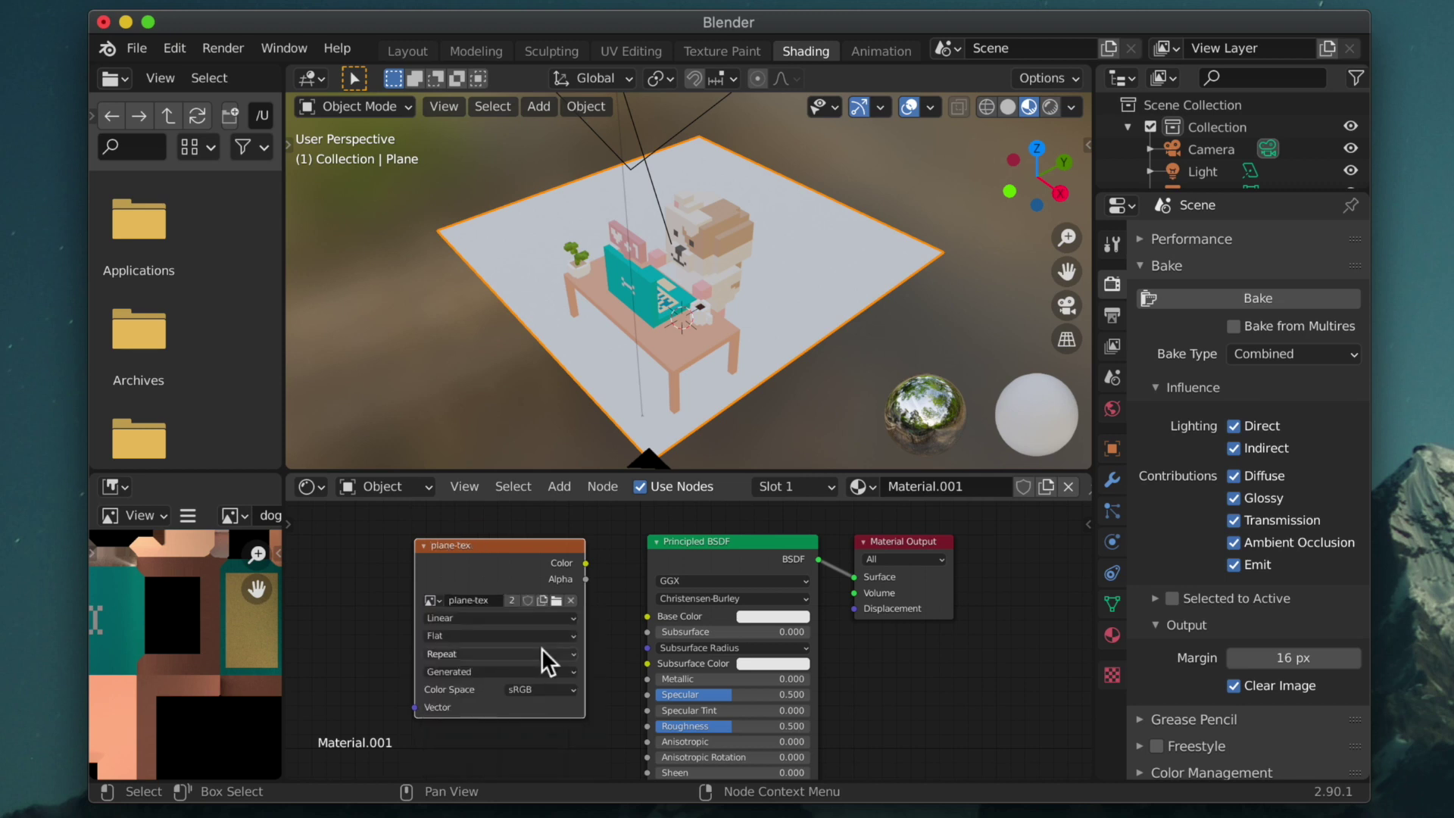
- Display the viewport in rendered shading, set the bake type to Shadow and bake the ground plane into plane-tex
click(1053, 106)
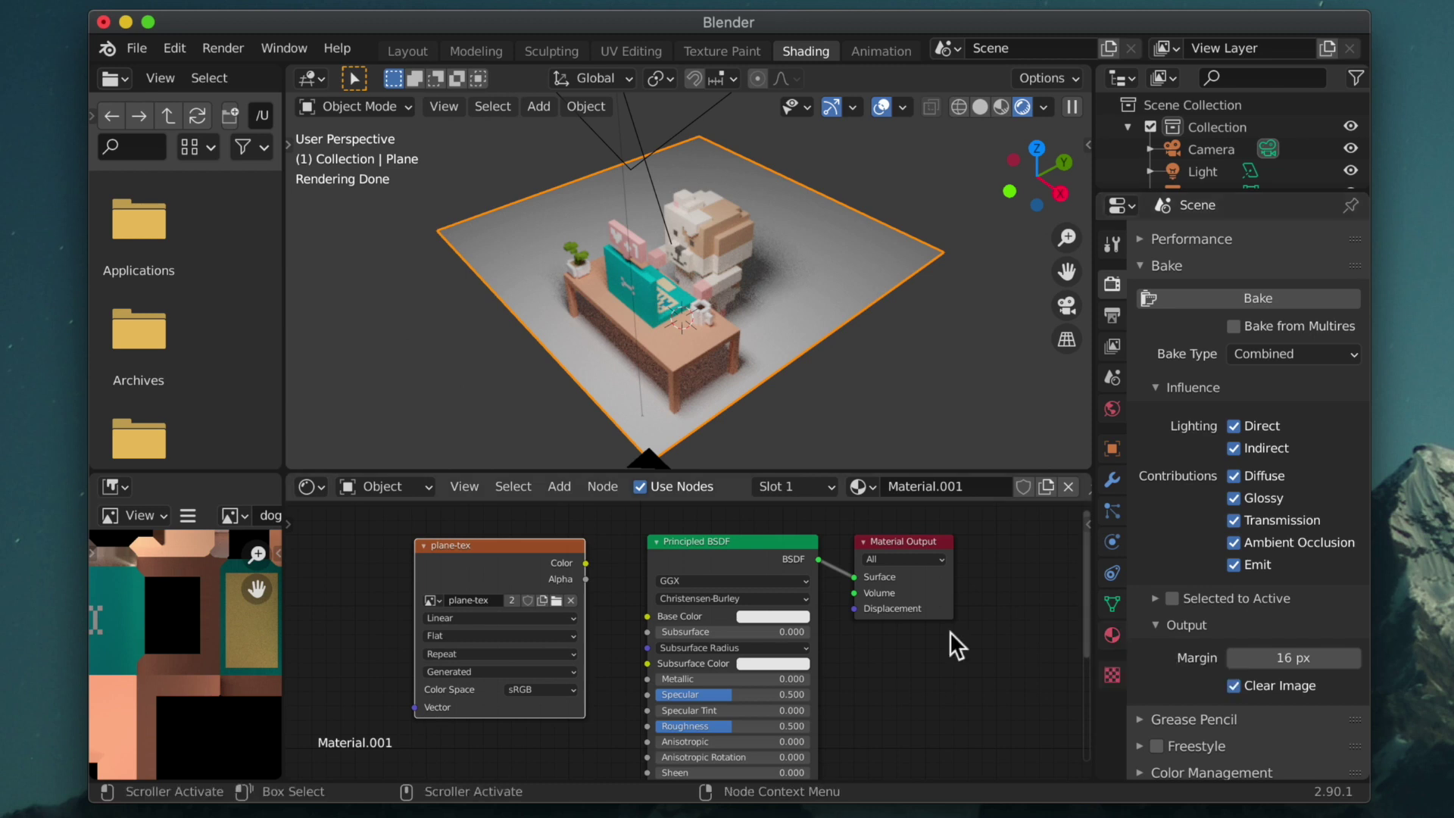
click(1299, 356)
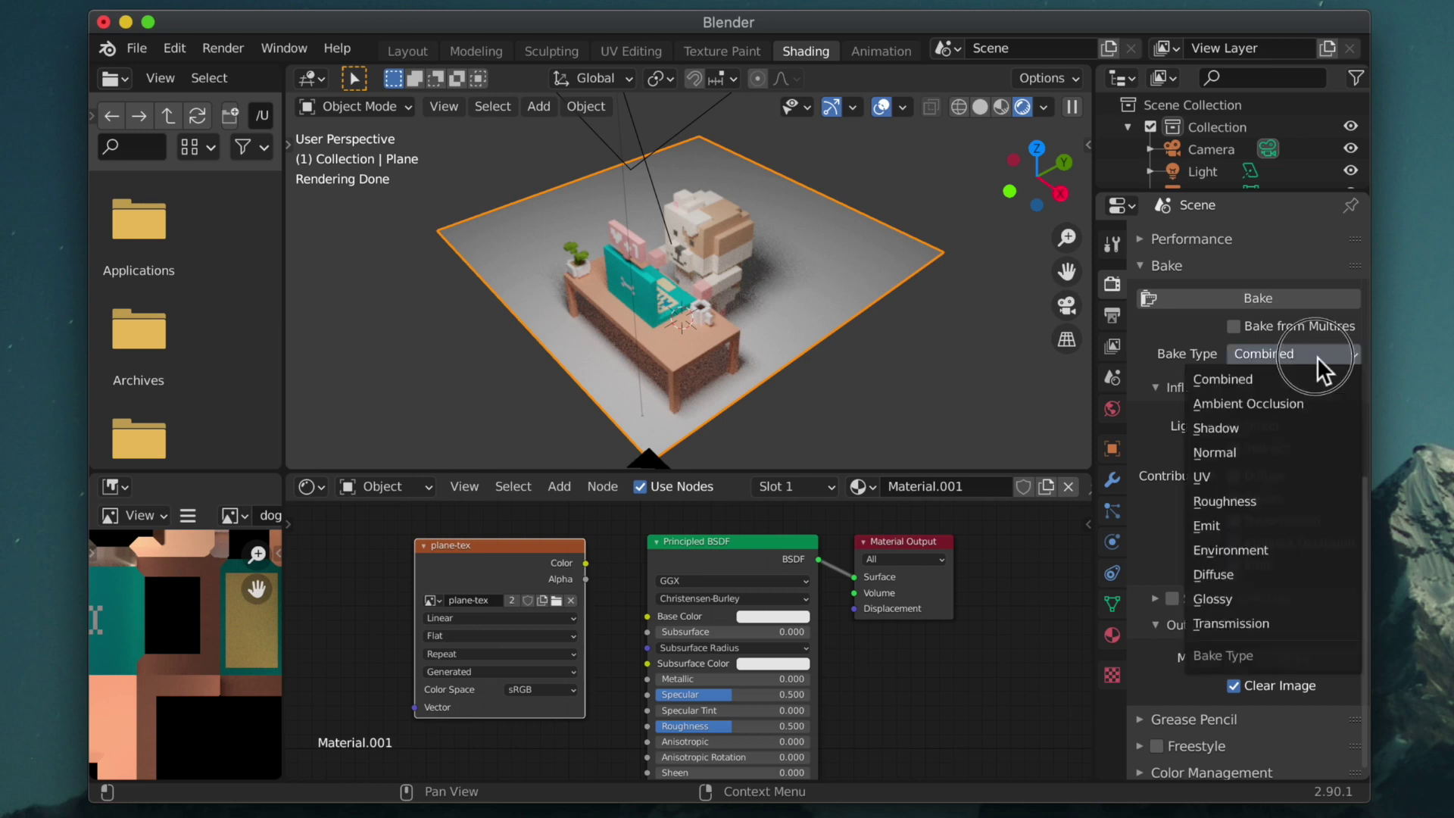
click(1290, 429)
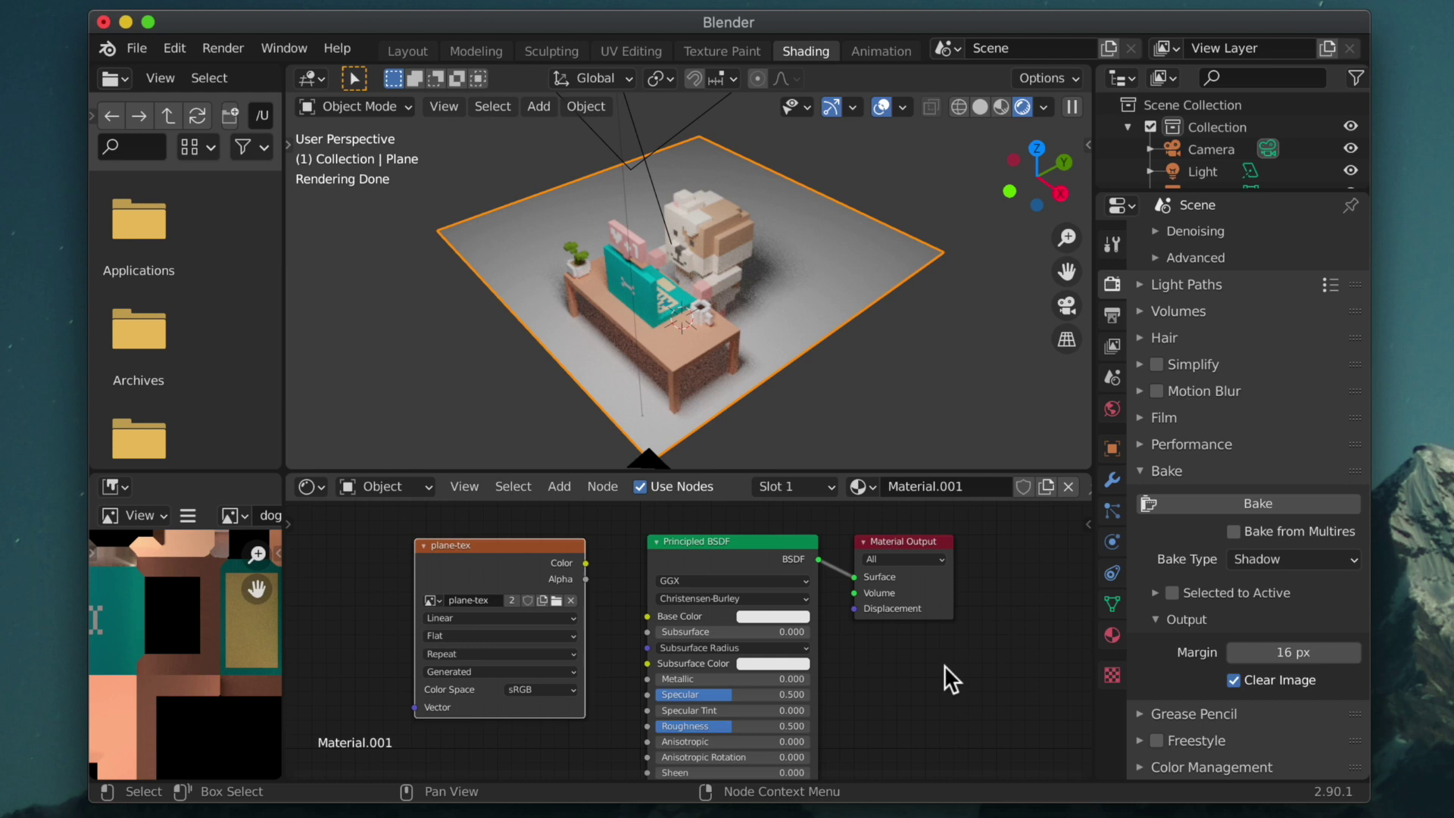
click(1247, 503)
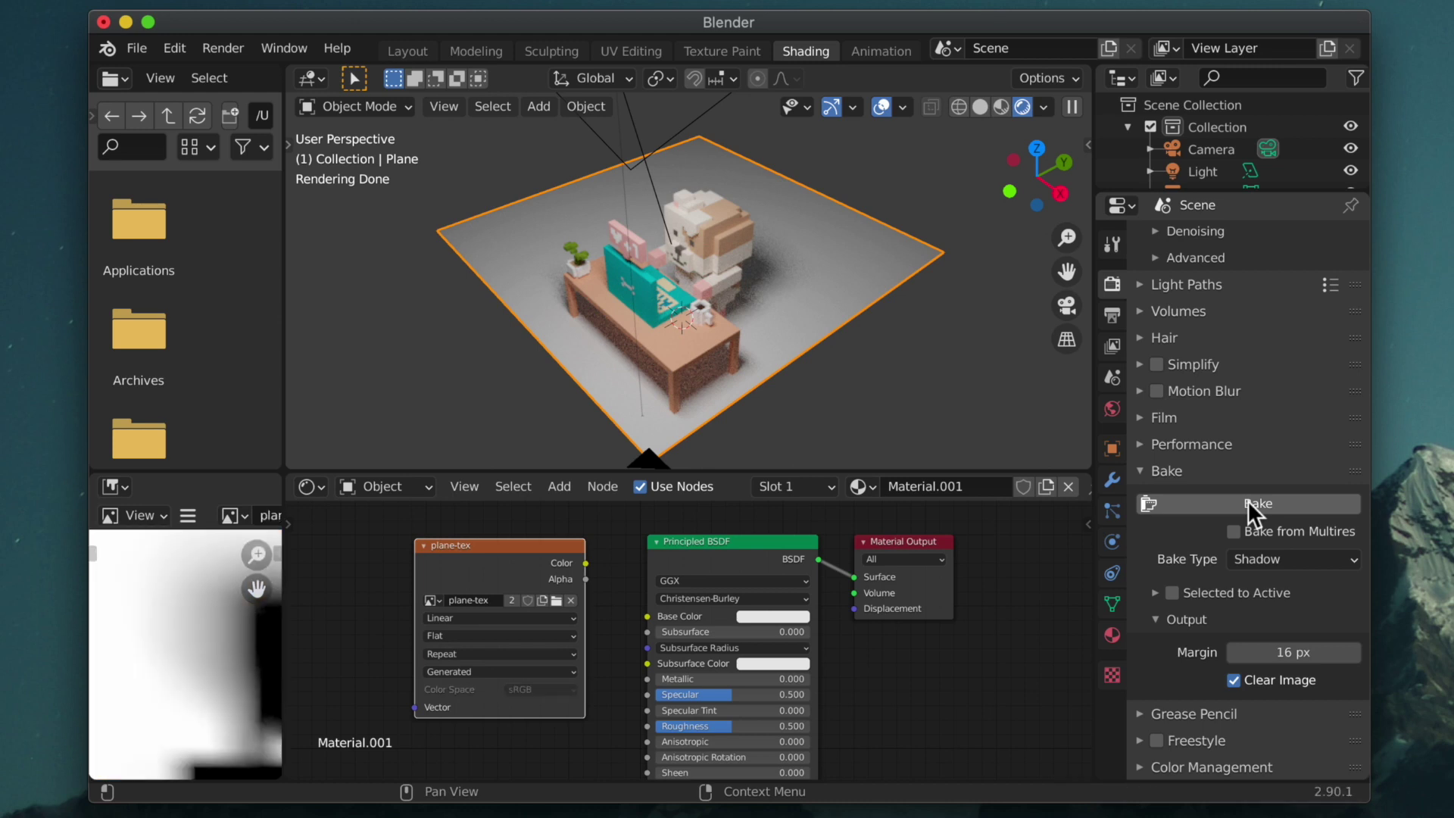
- Save the baked plane shadow image from the Texture Paint workspace as plane-tex.png in the Downloads/bake folder
click(705, 52)
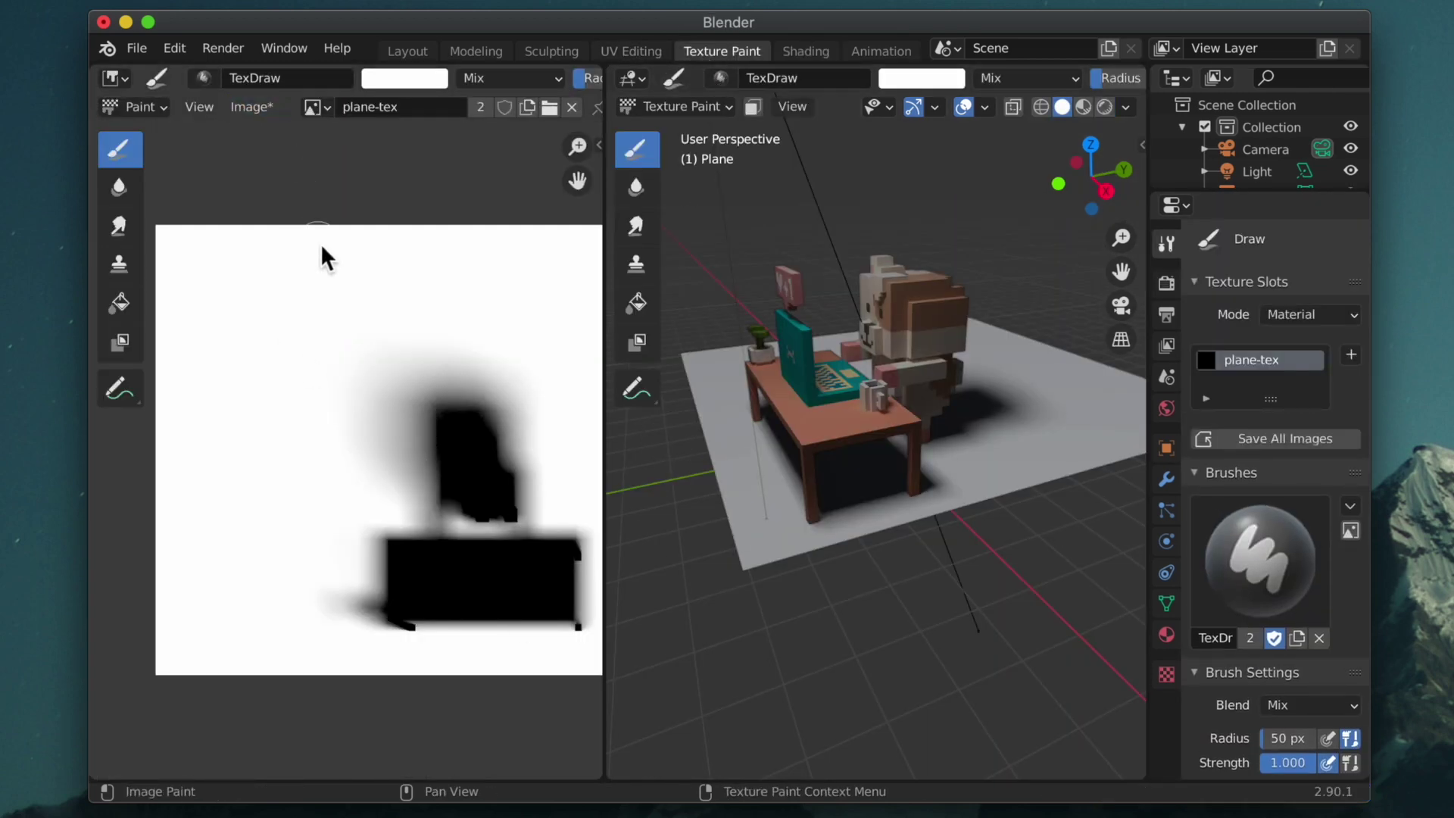
click(236, 111)
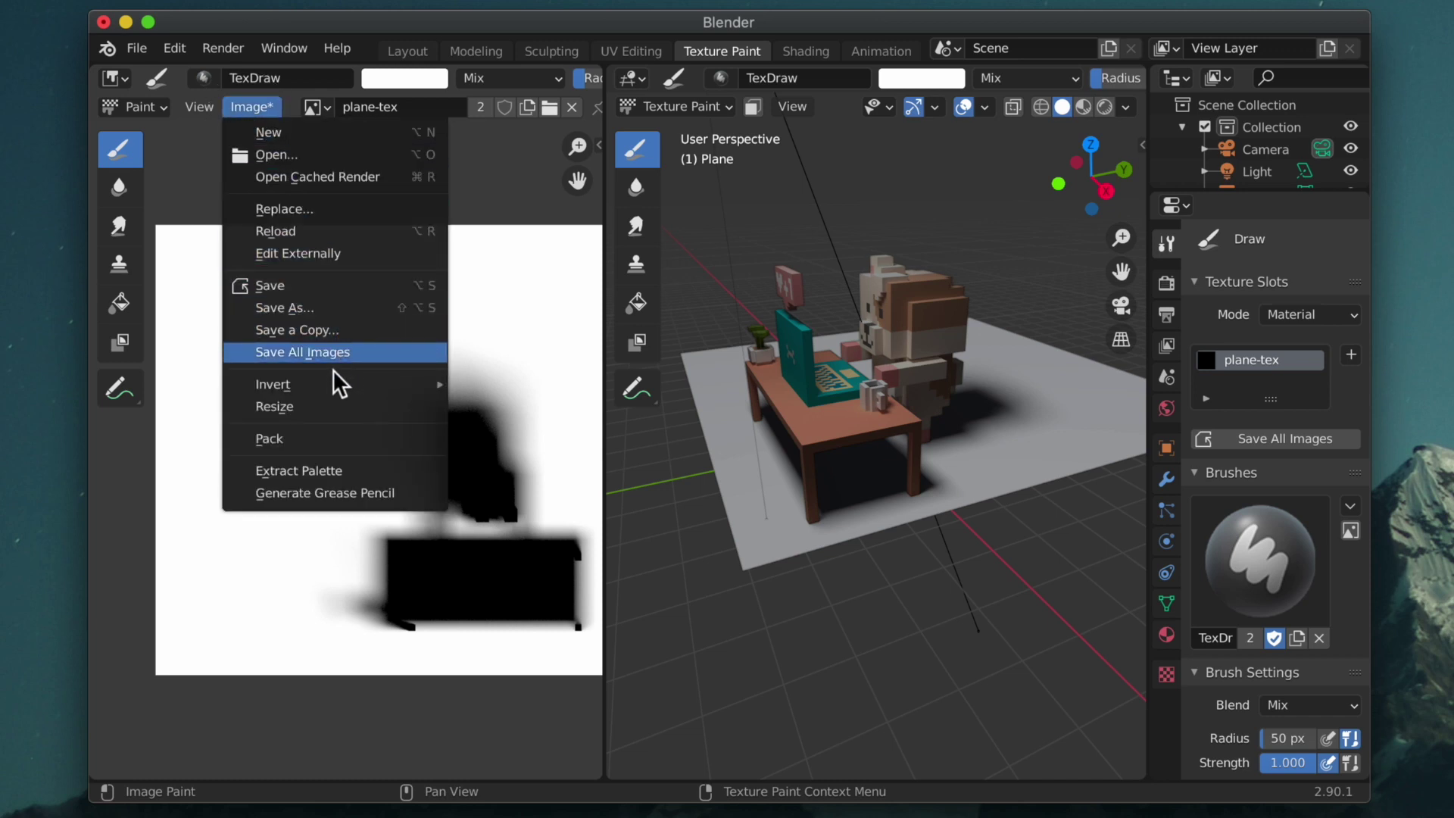
click(308, 309)
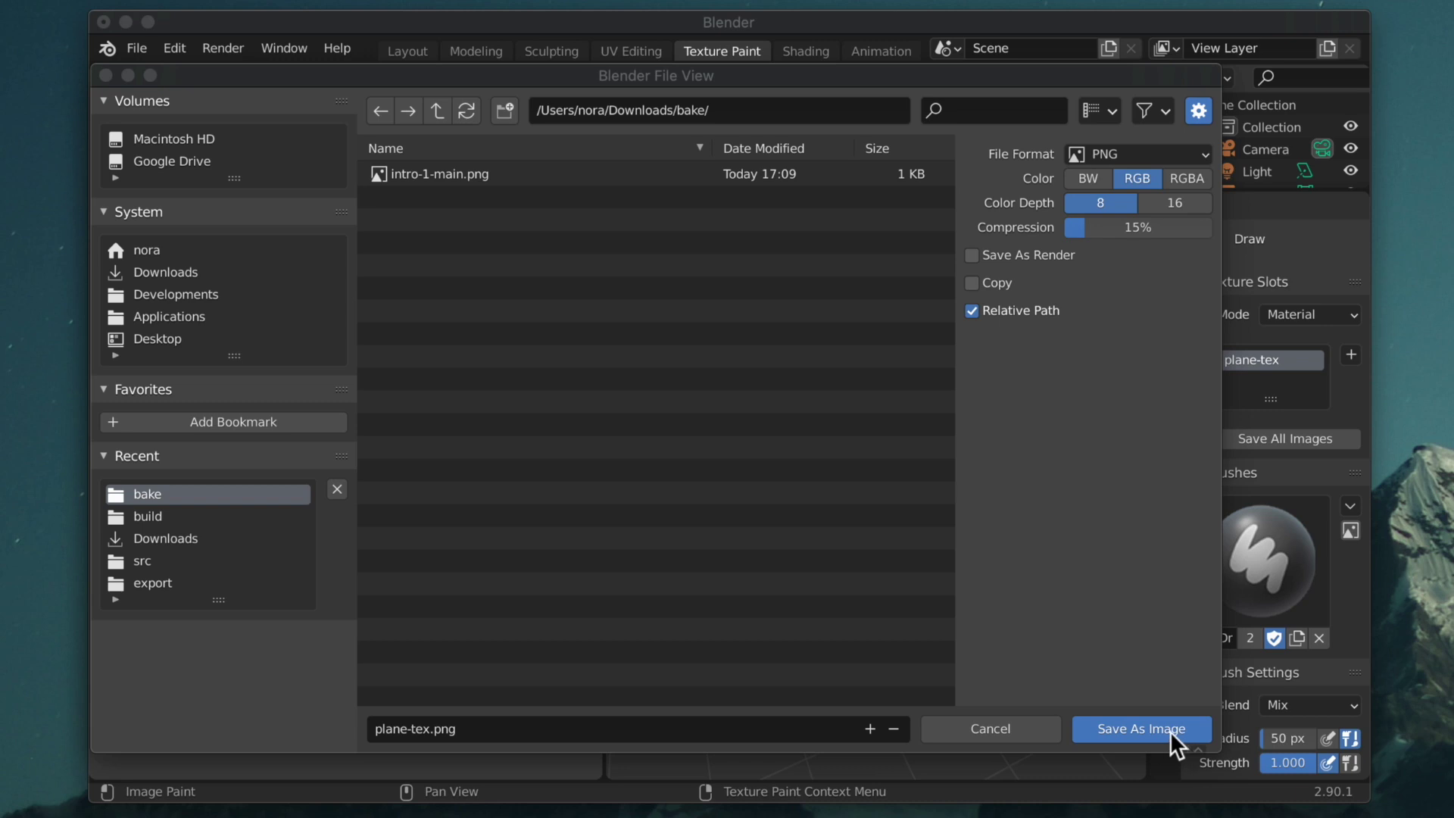
click(1140, 729)
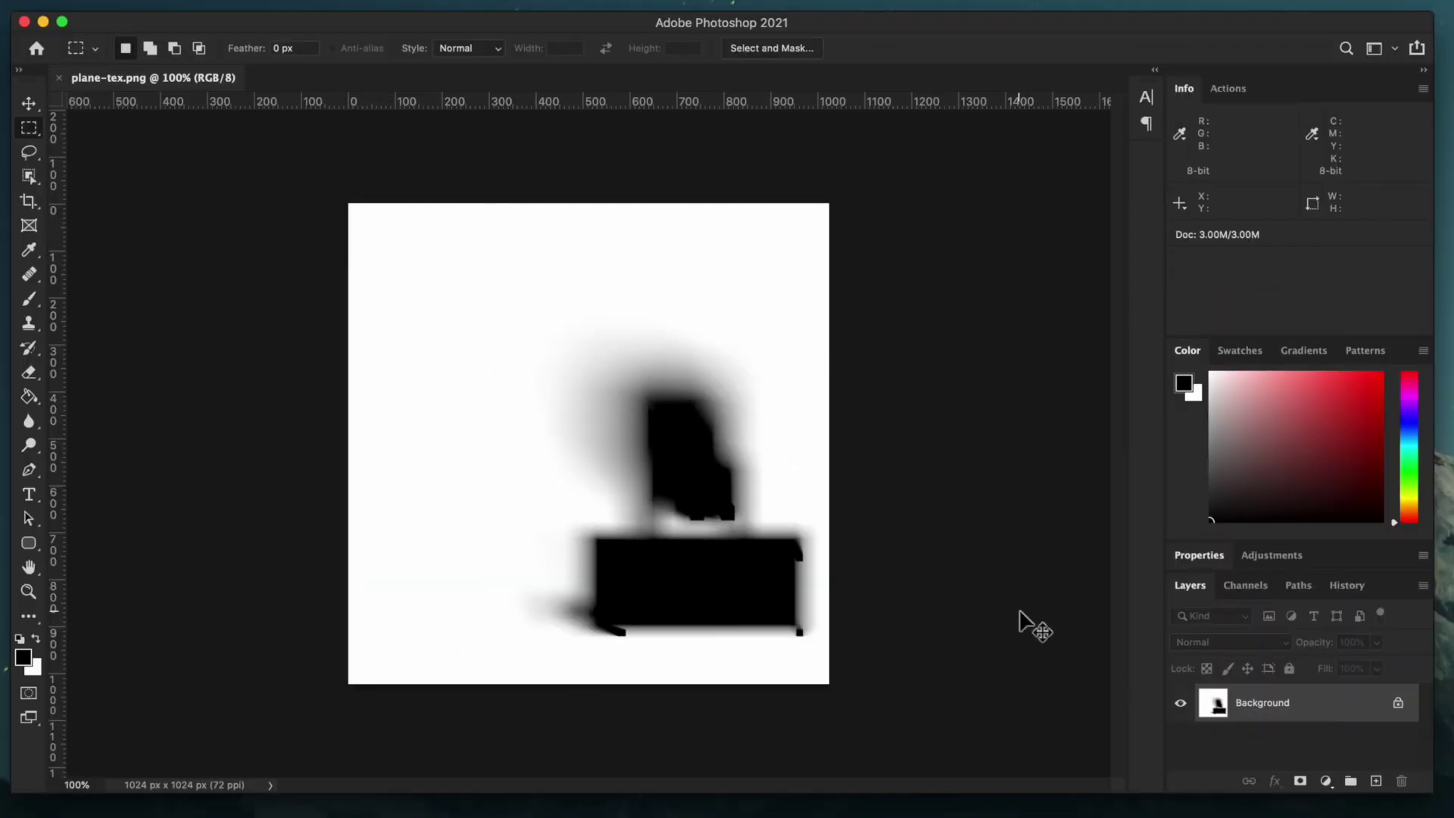
- Switch to Photoshop, copy the whole plane-tex.png image, add an empty layer and delete the Background layer
key(super+a)
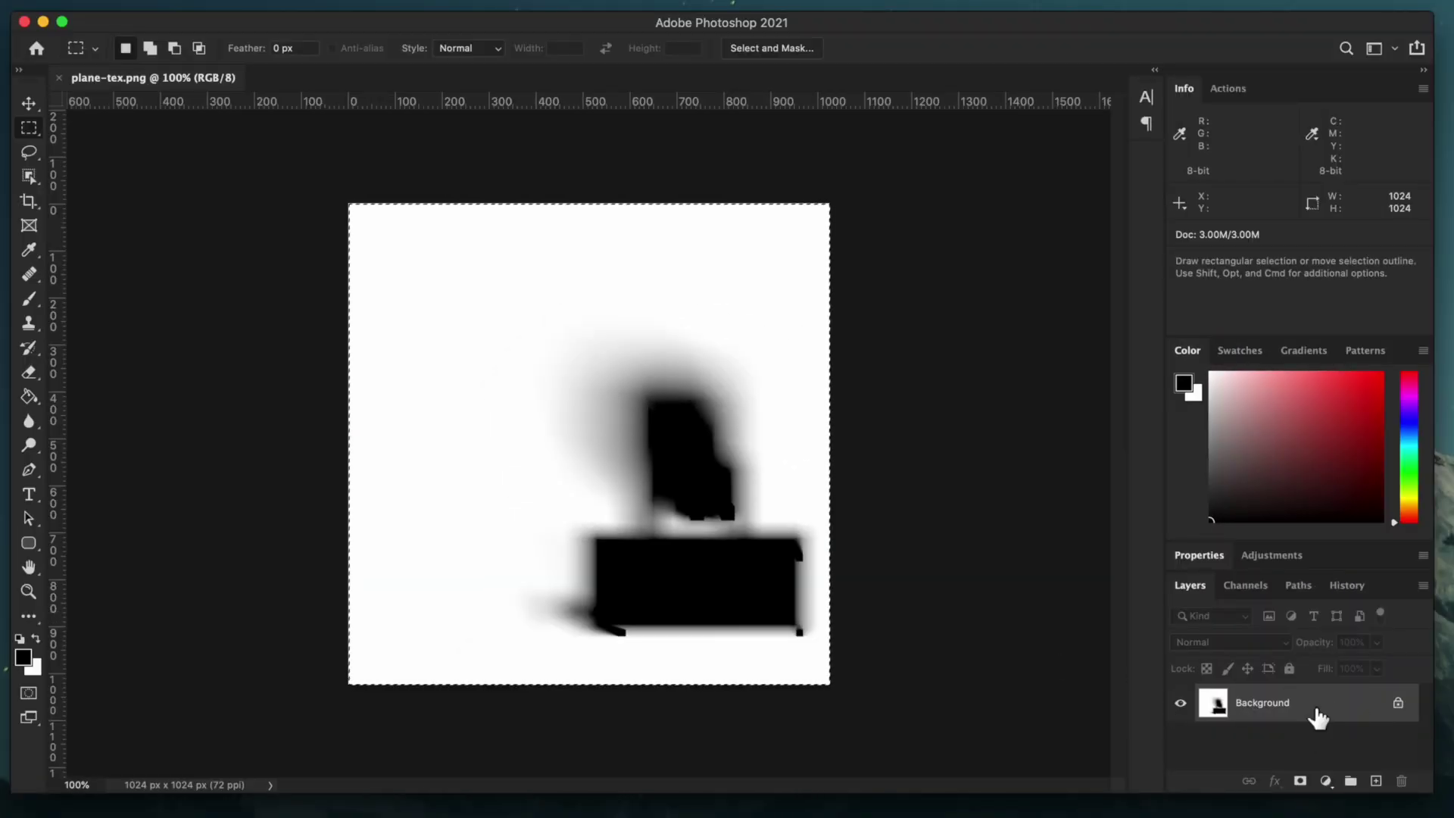
drag(1355, 706, 1404, 780)
click(1376, 781)
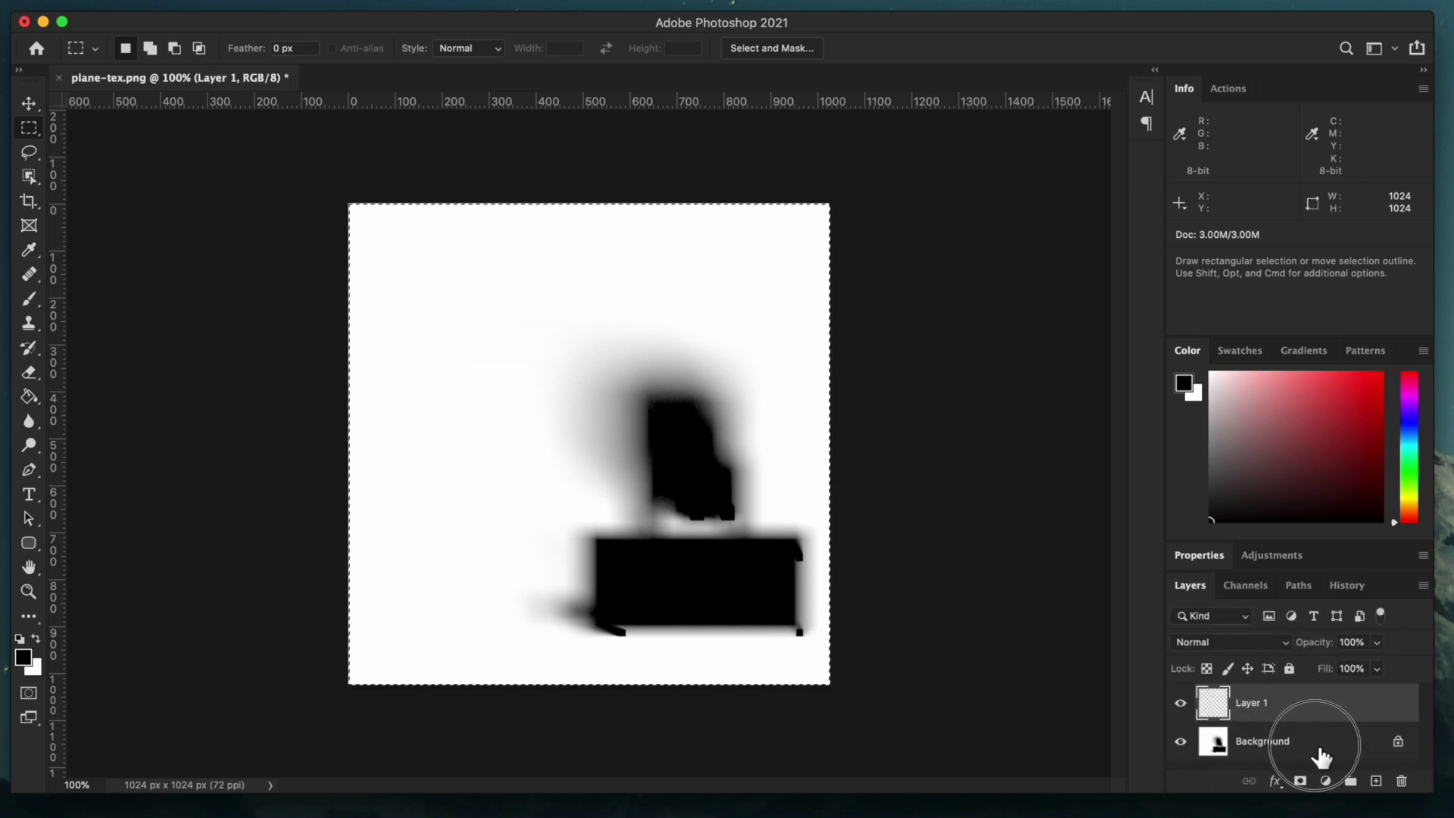
drag(1322, 757, 1402, 781)
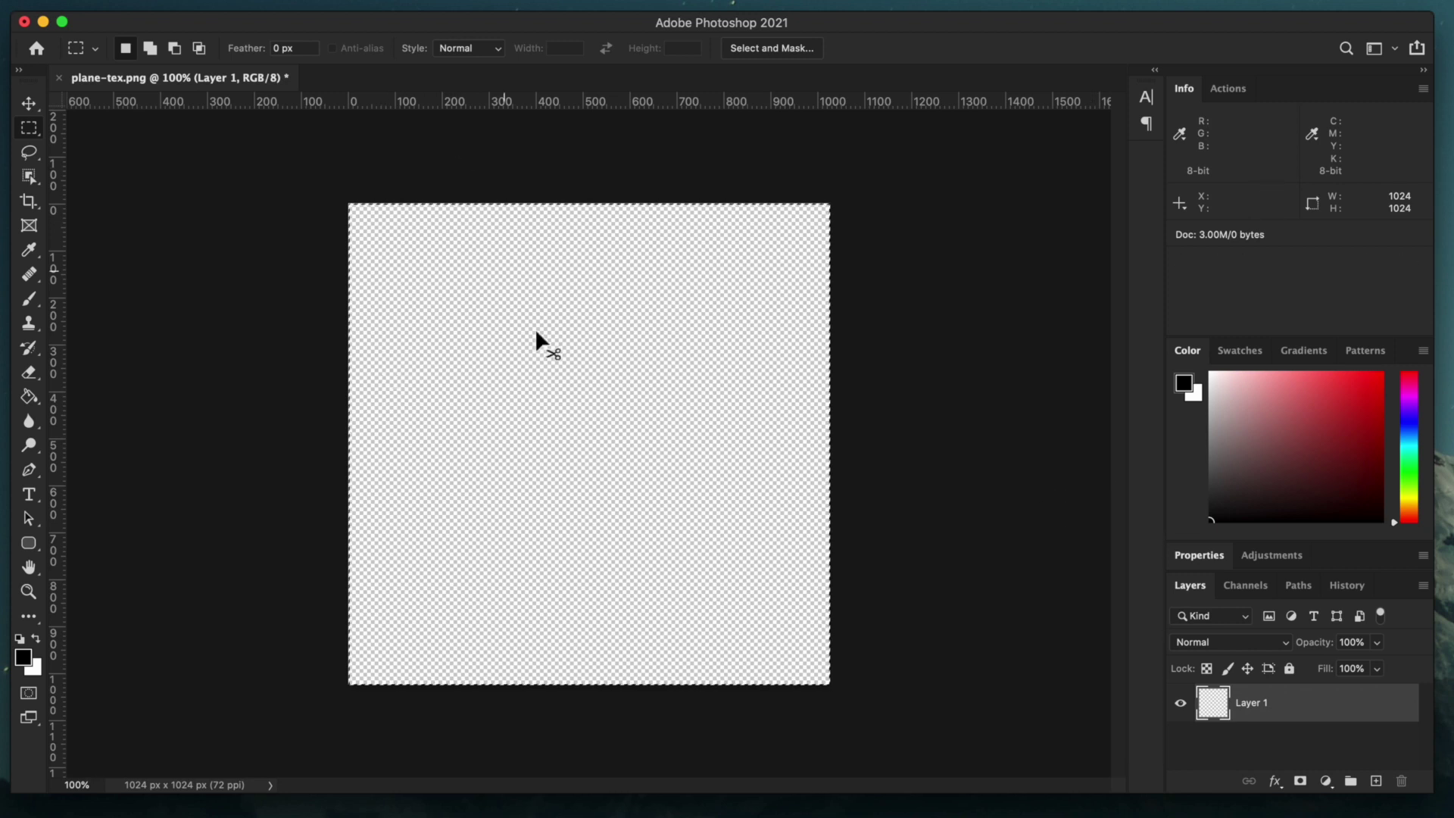
- Add a layer mask to the empty Layer 1, paste the copied shadow image into the mask and invert it
key(super+v)
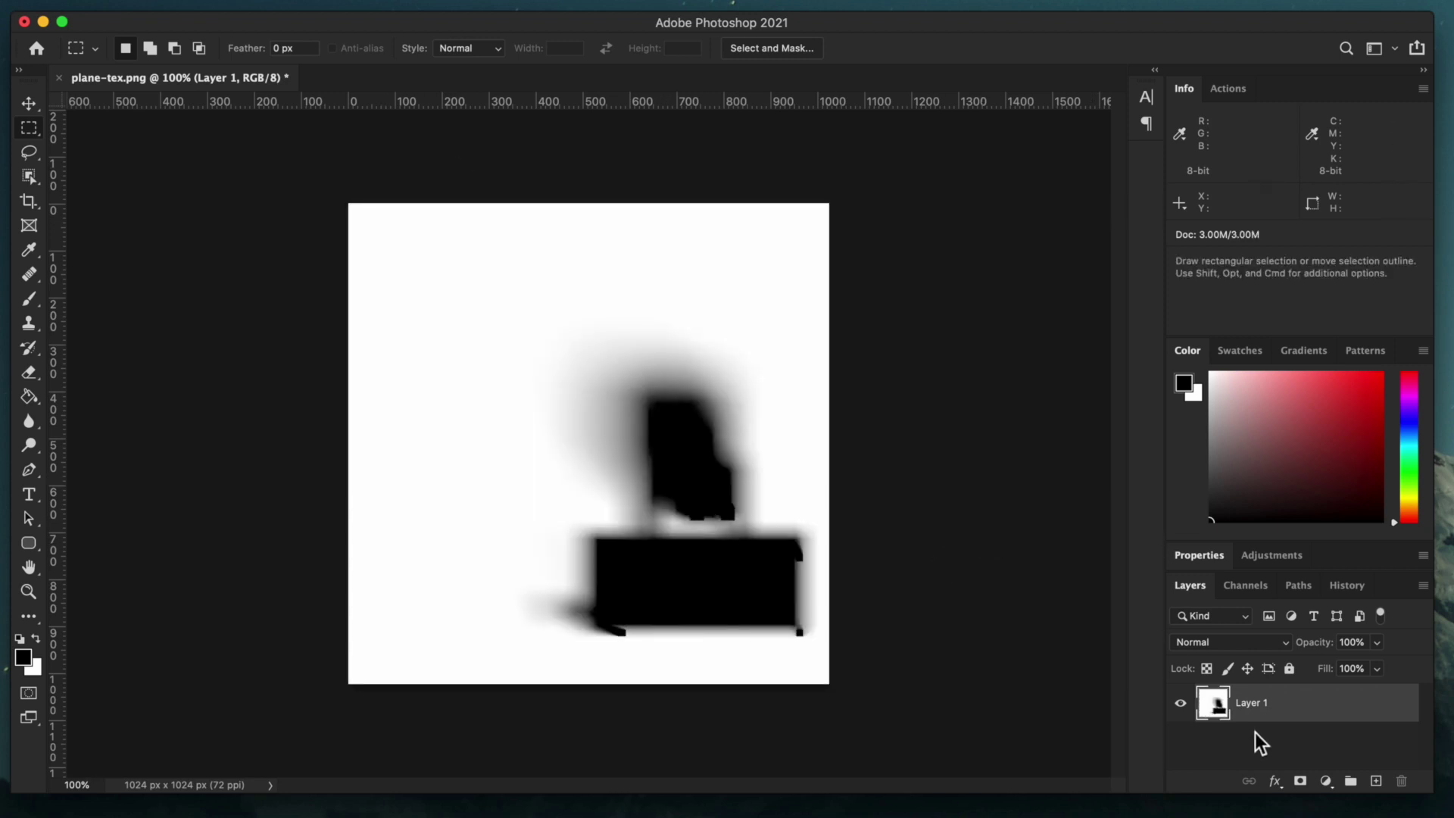
key(super+z)
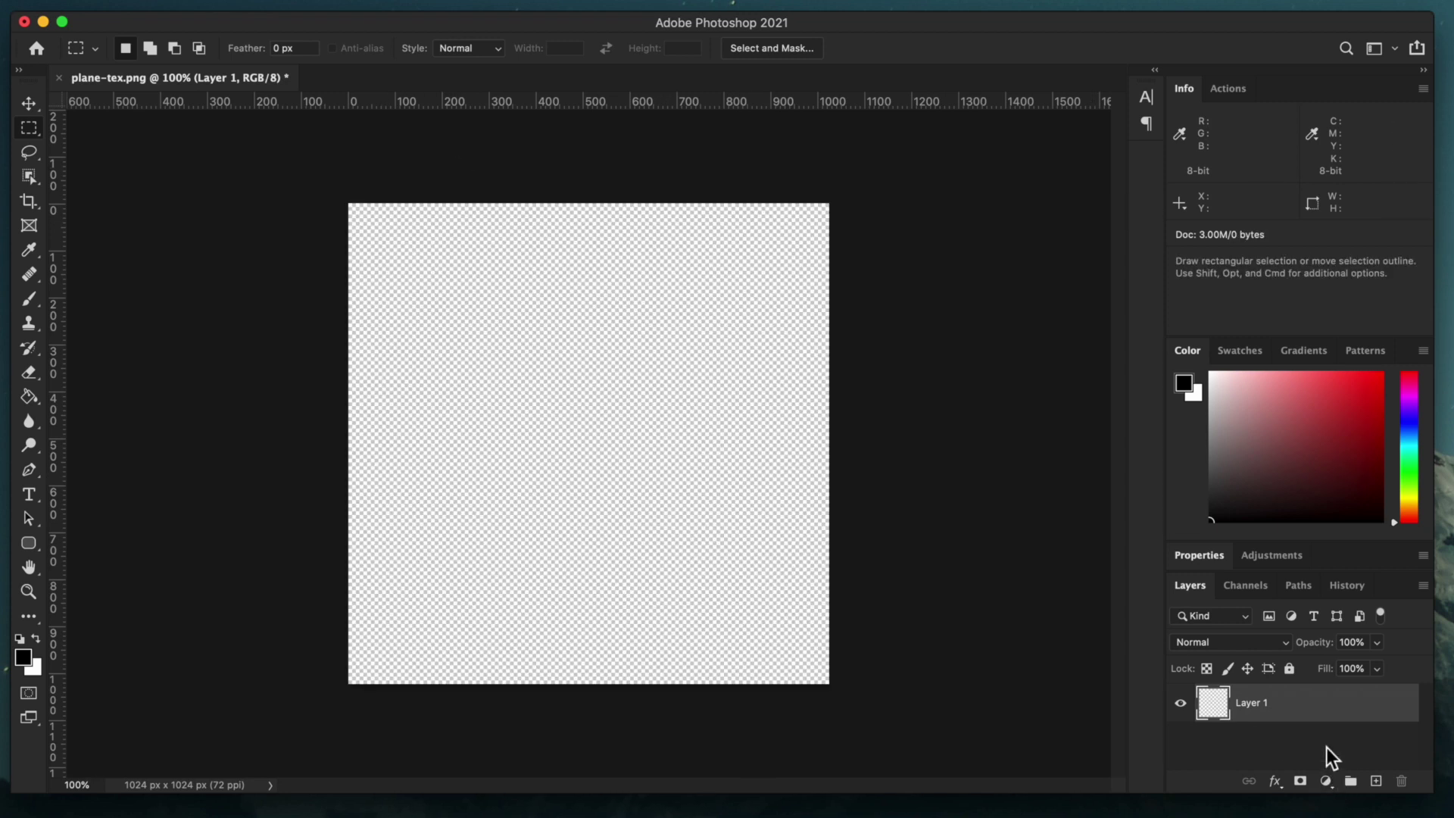
alt+click(1300, 781)
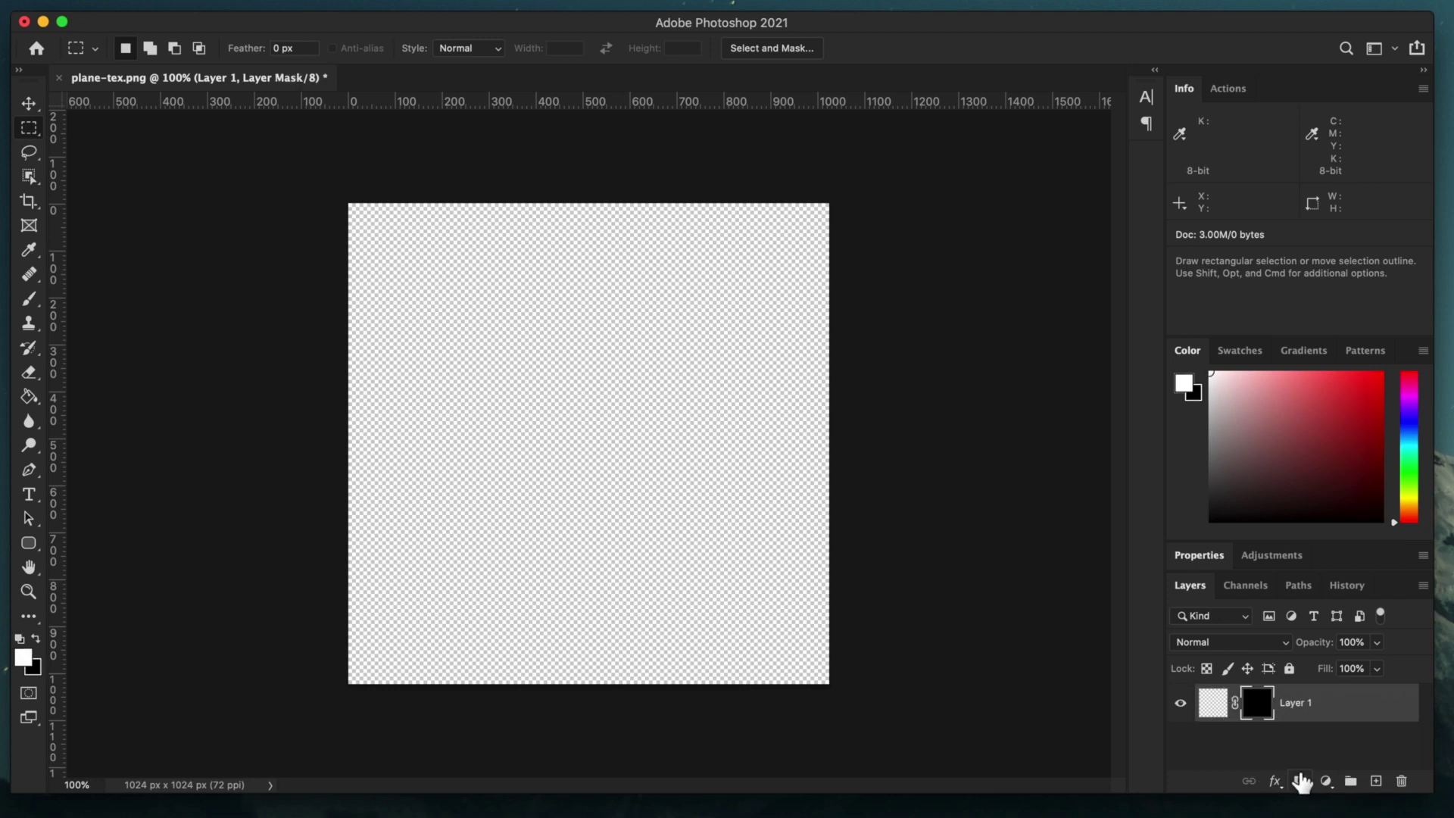
alt+click(1257, 703)
key(super+v)
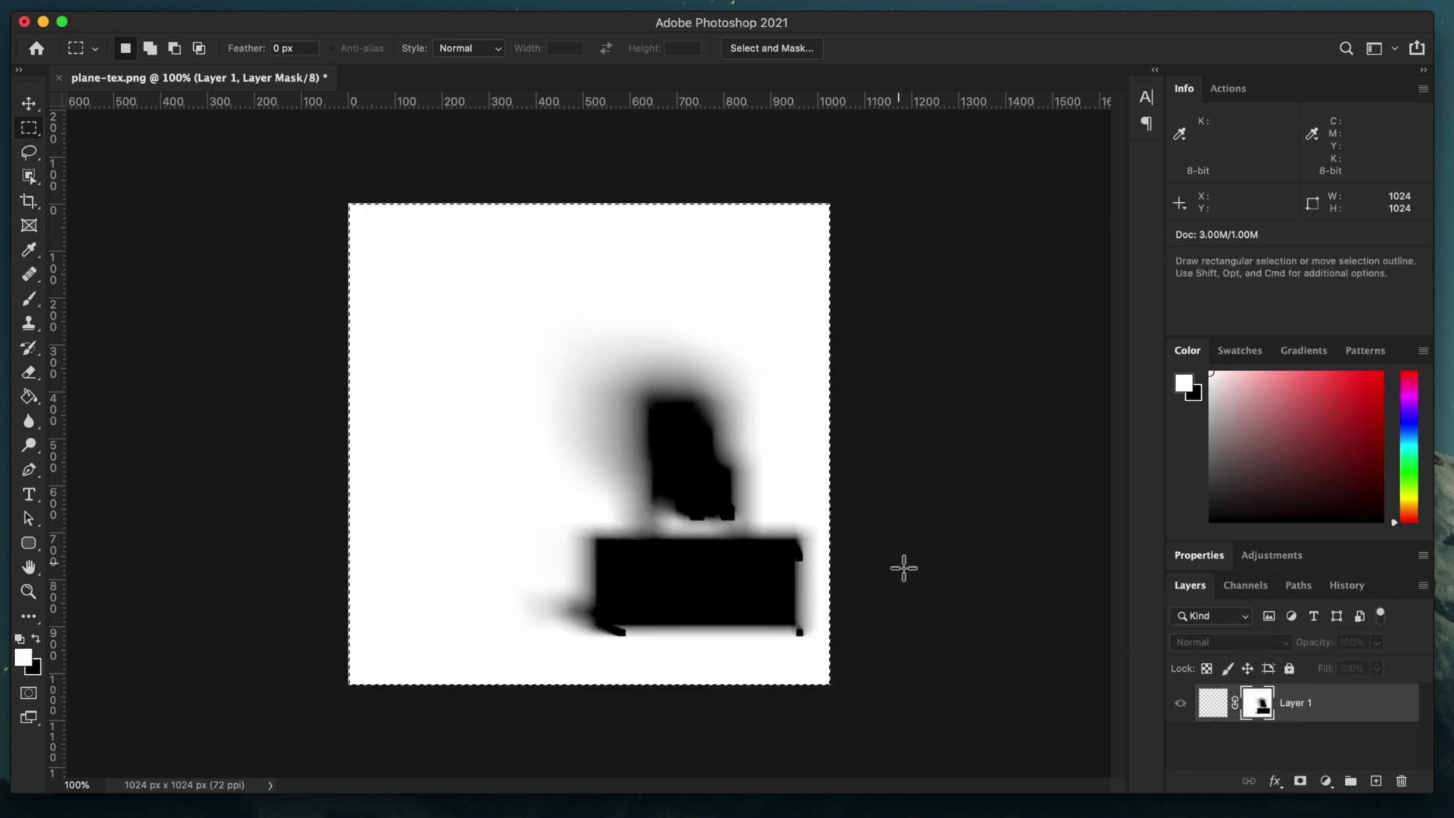
key(super+i)
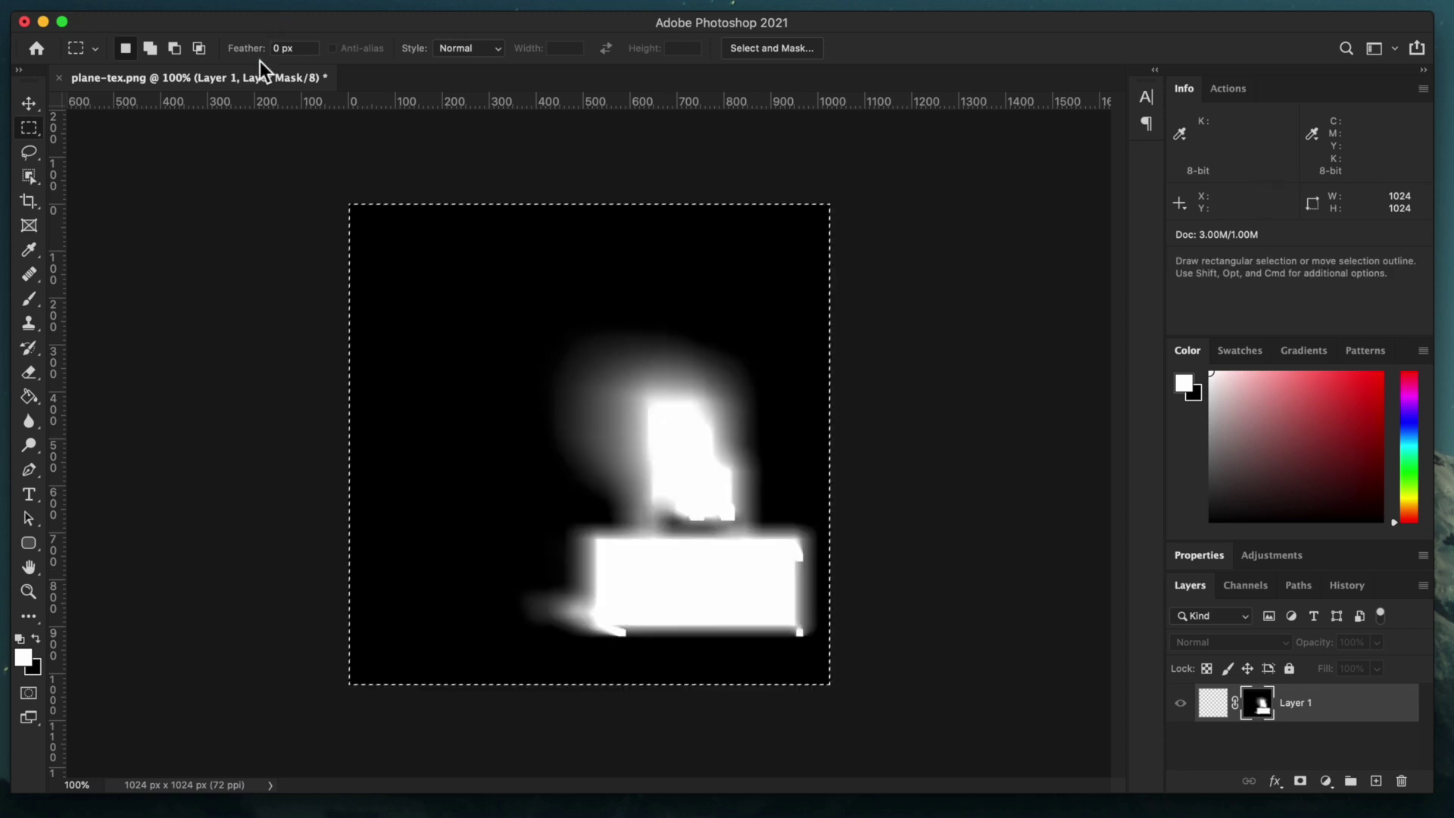
key(super+d)
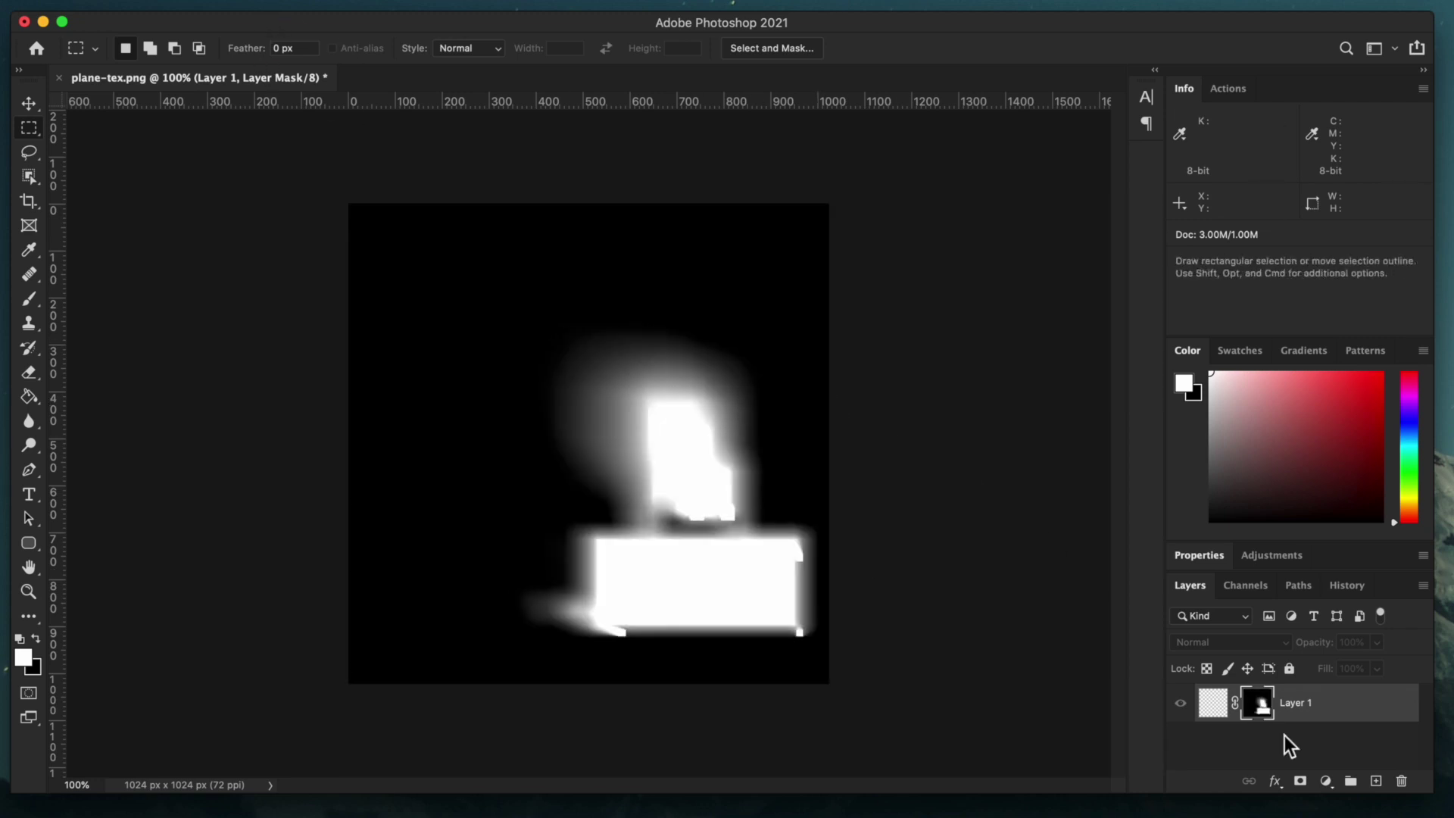
- Fill the masked Layer 1 with black and set its opacity to 50%
click(1213, 711)
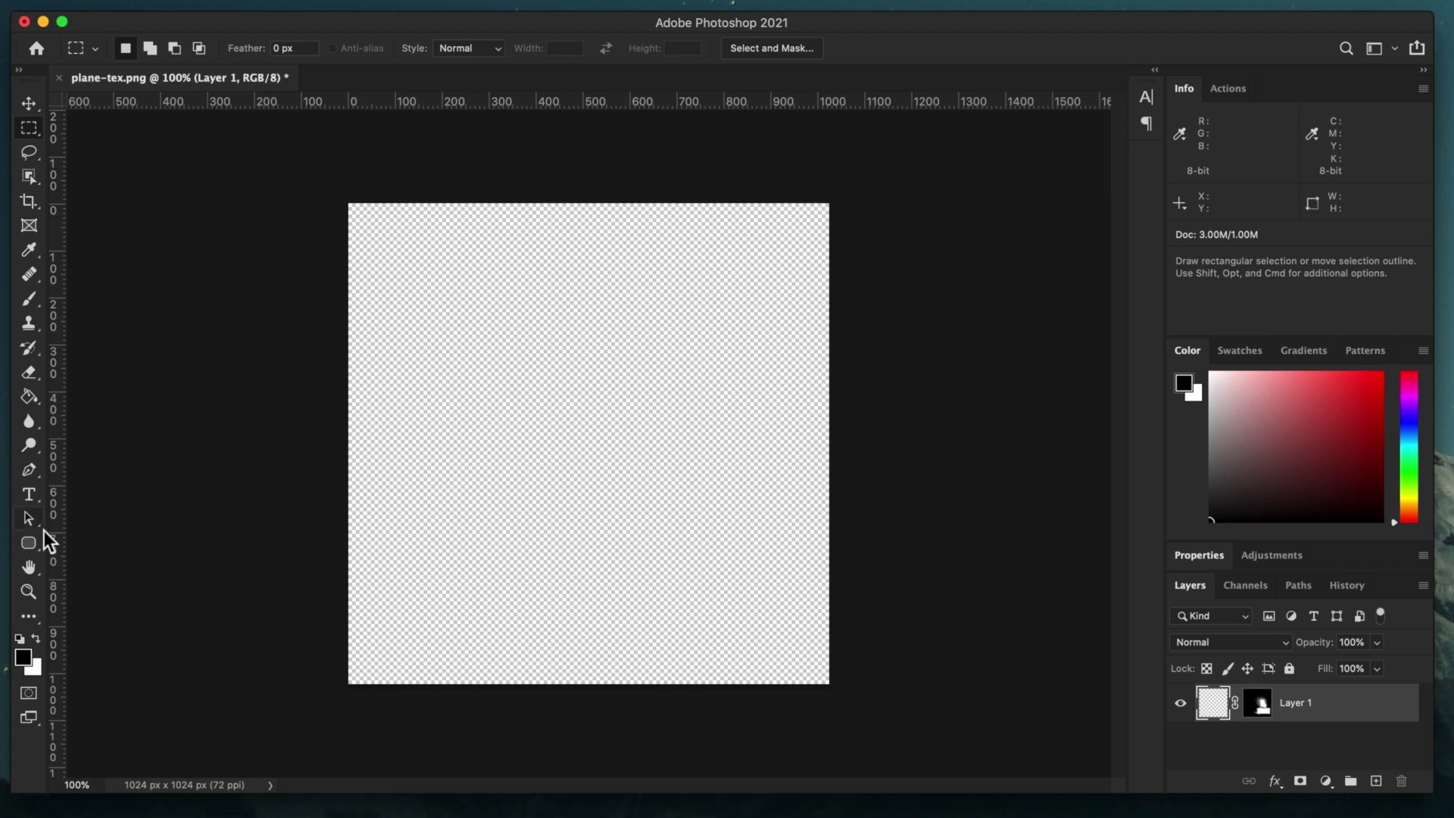
key(g)
click(541, 489)
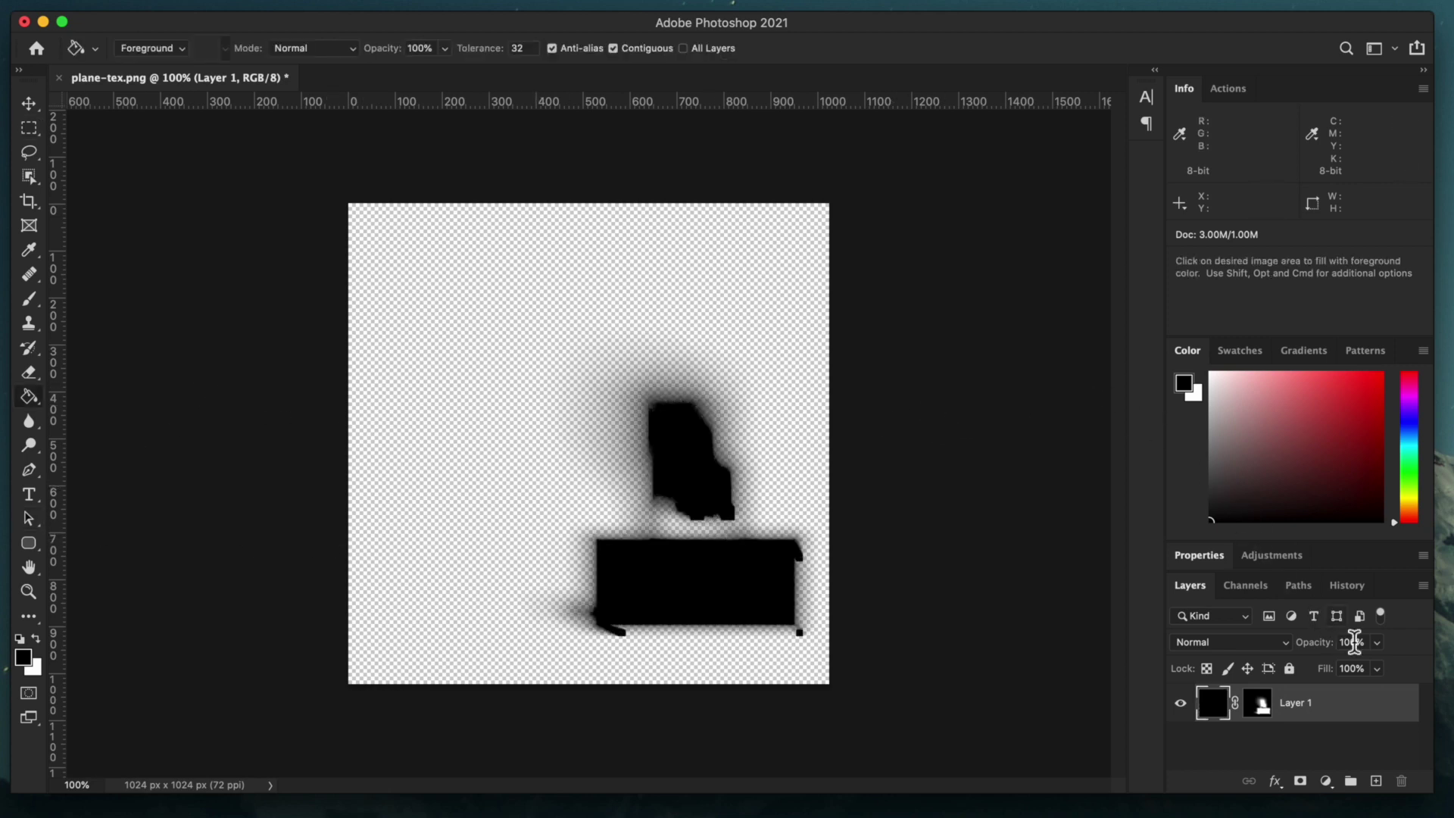
click(1377, 643)
click(1331, 665)
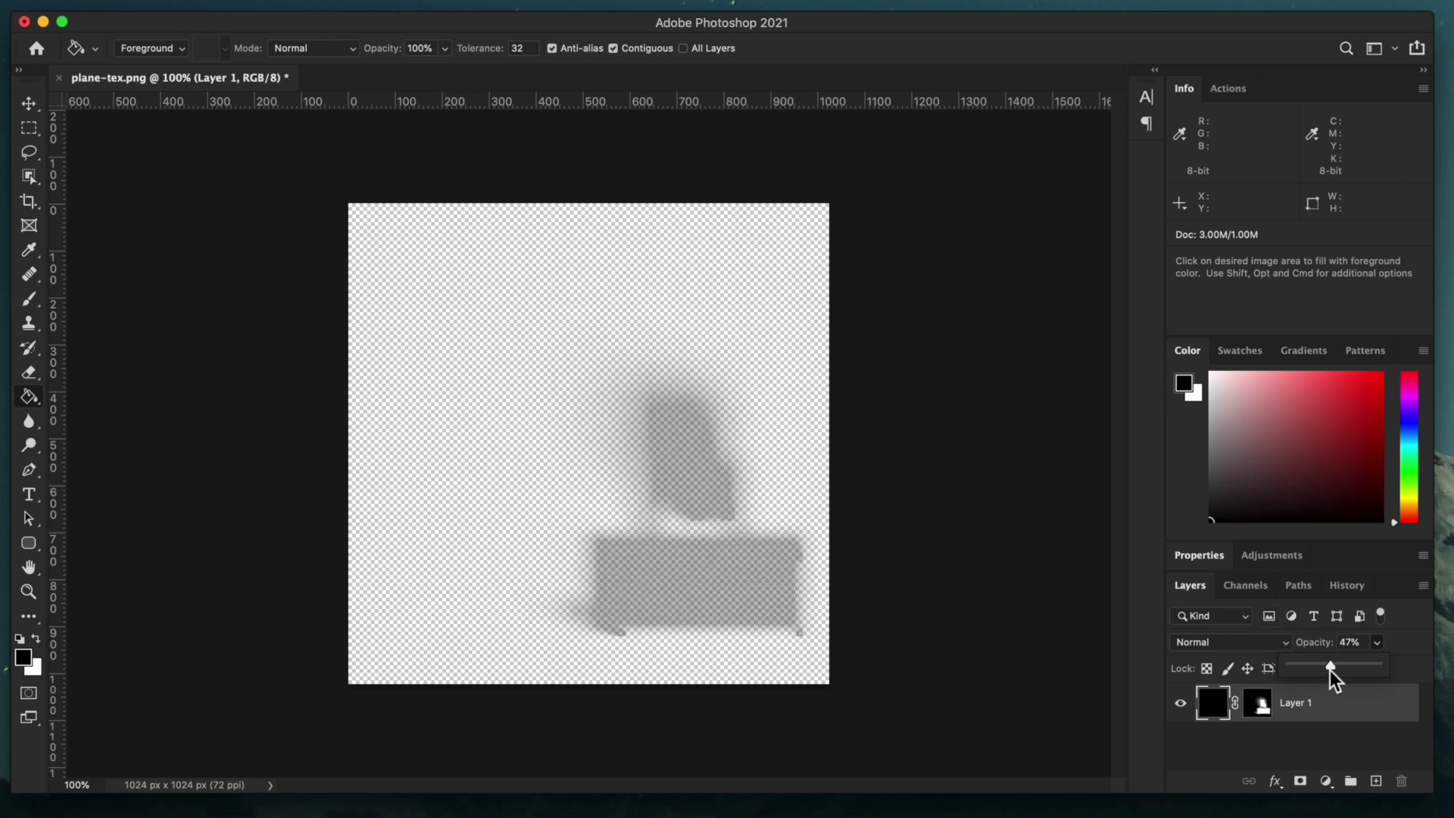
drag(1330, 670, 1331, 670)
key(m)
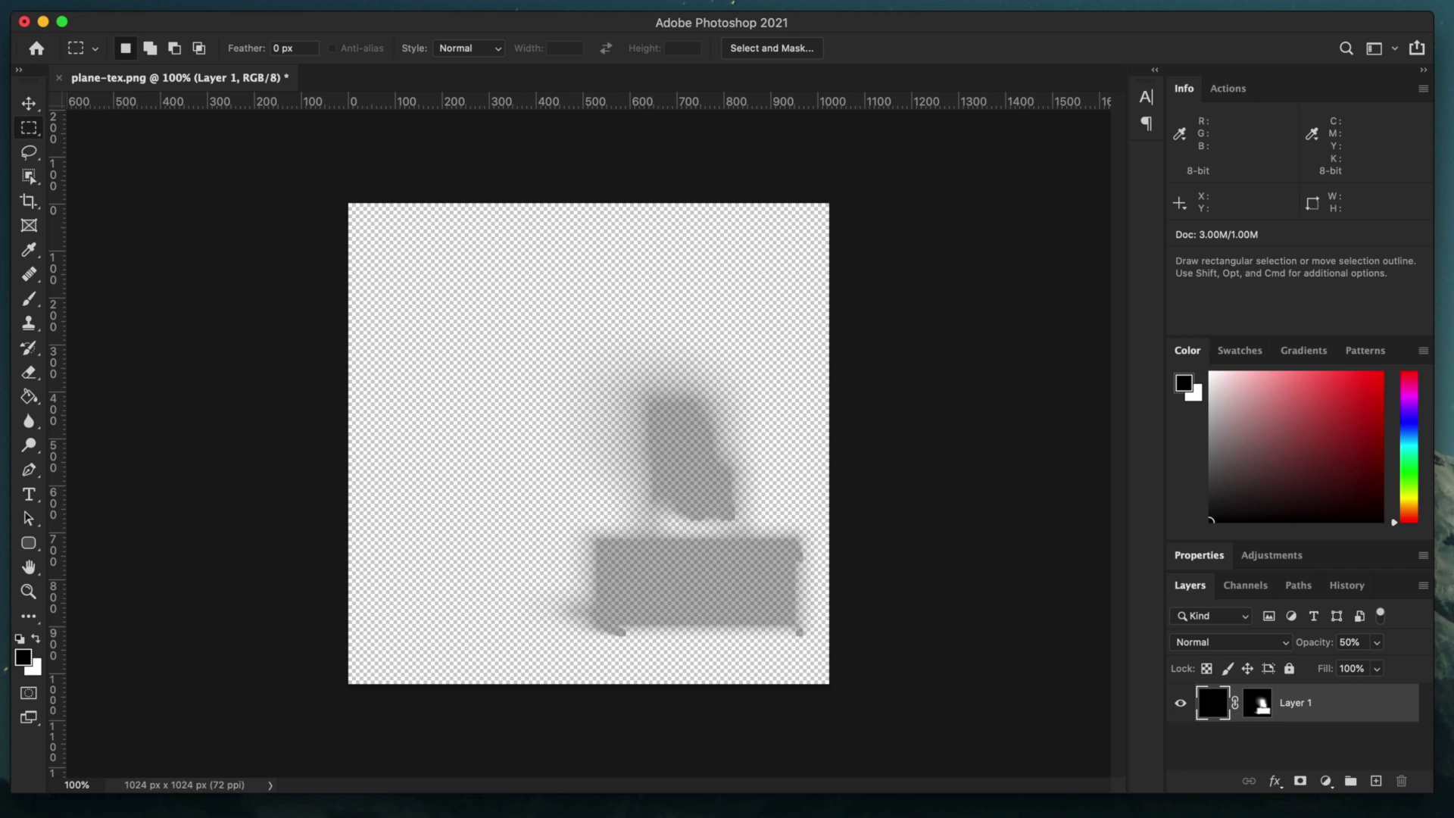
- Export the transparent shadow as a PNG, replacing plane-tex.png in the bake folder
click(30, 0)
mouse_move(149, 118)
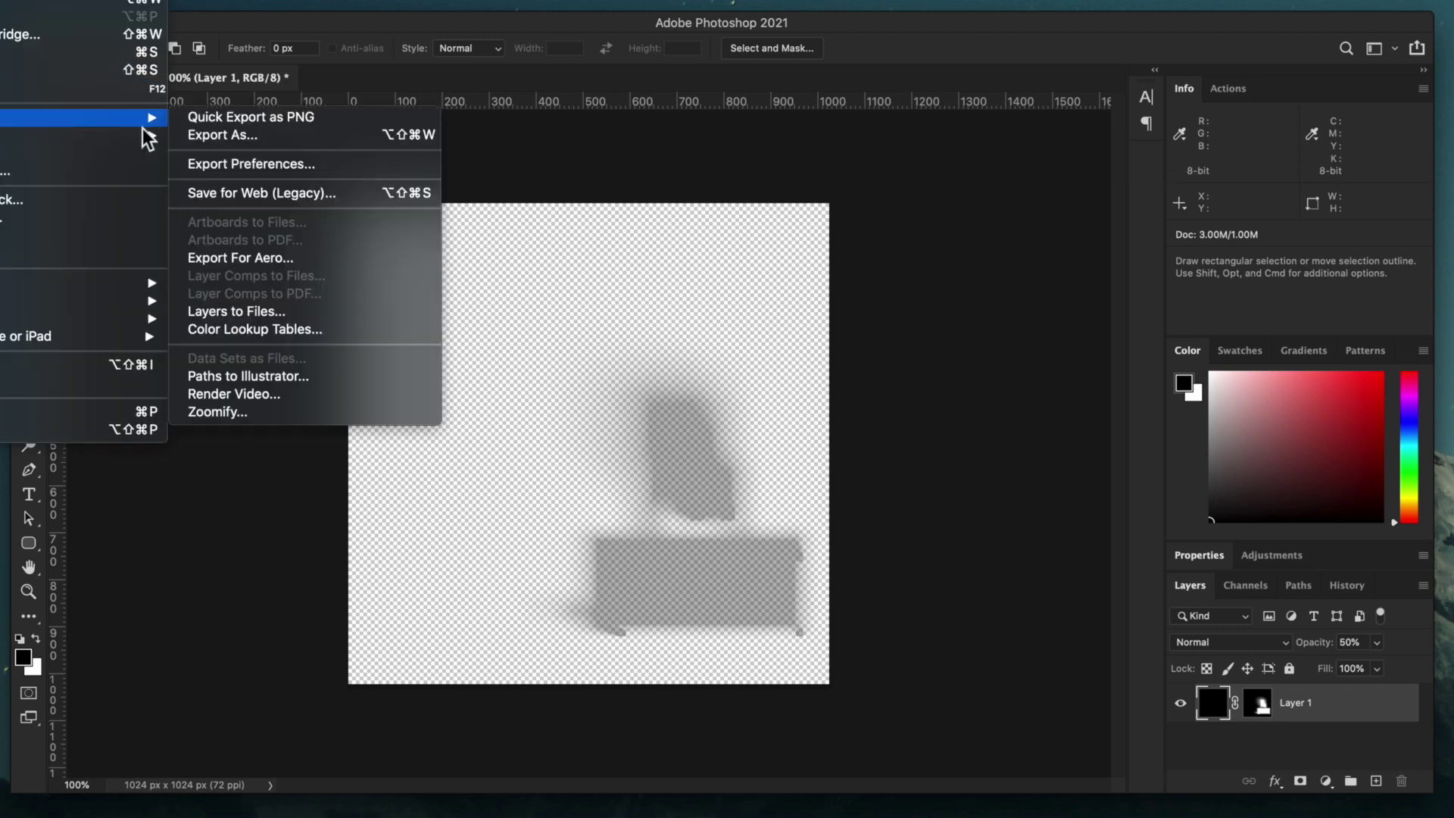
click(363, 121)
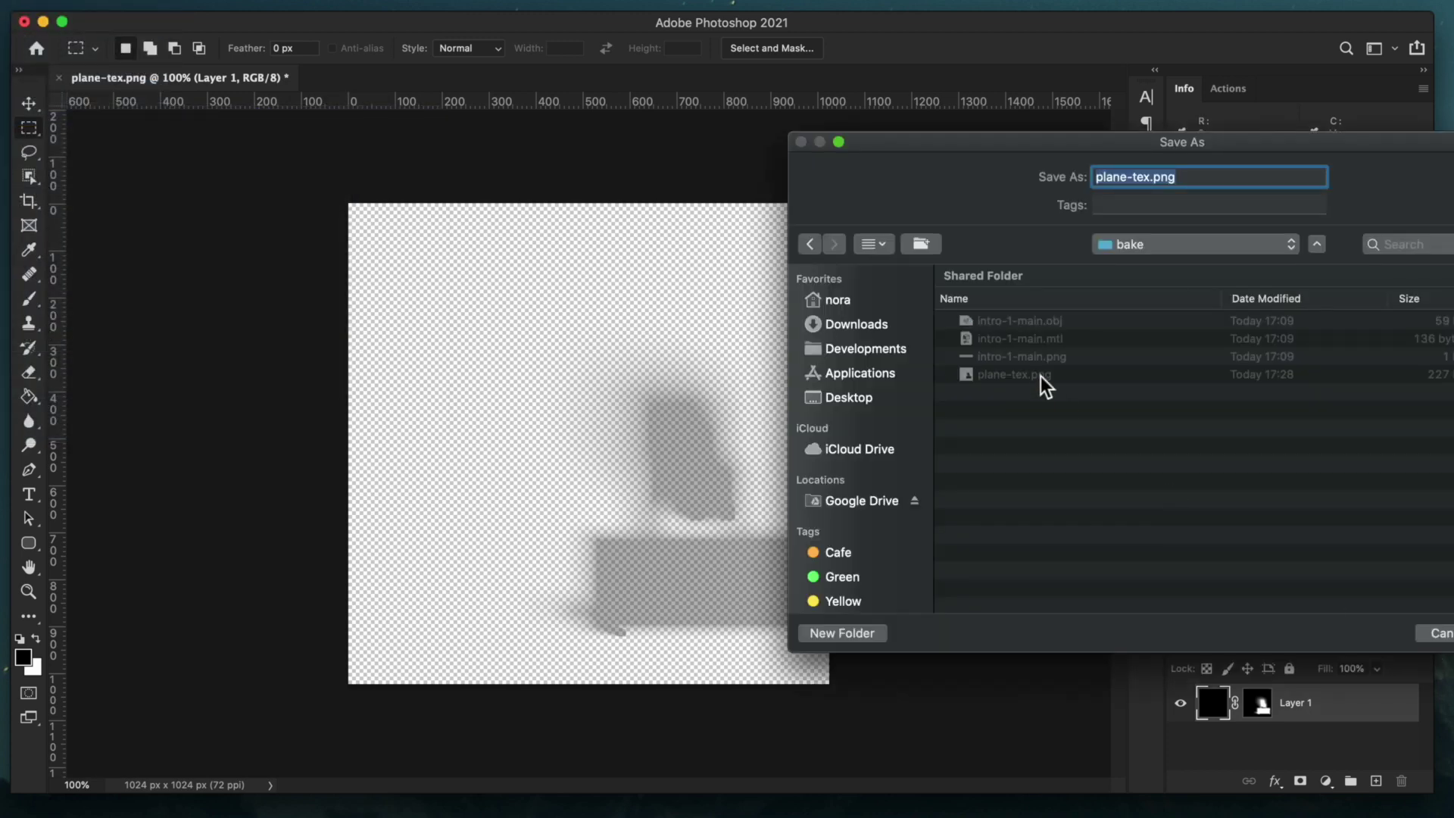
key(Return)
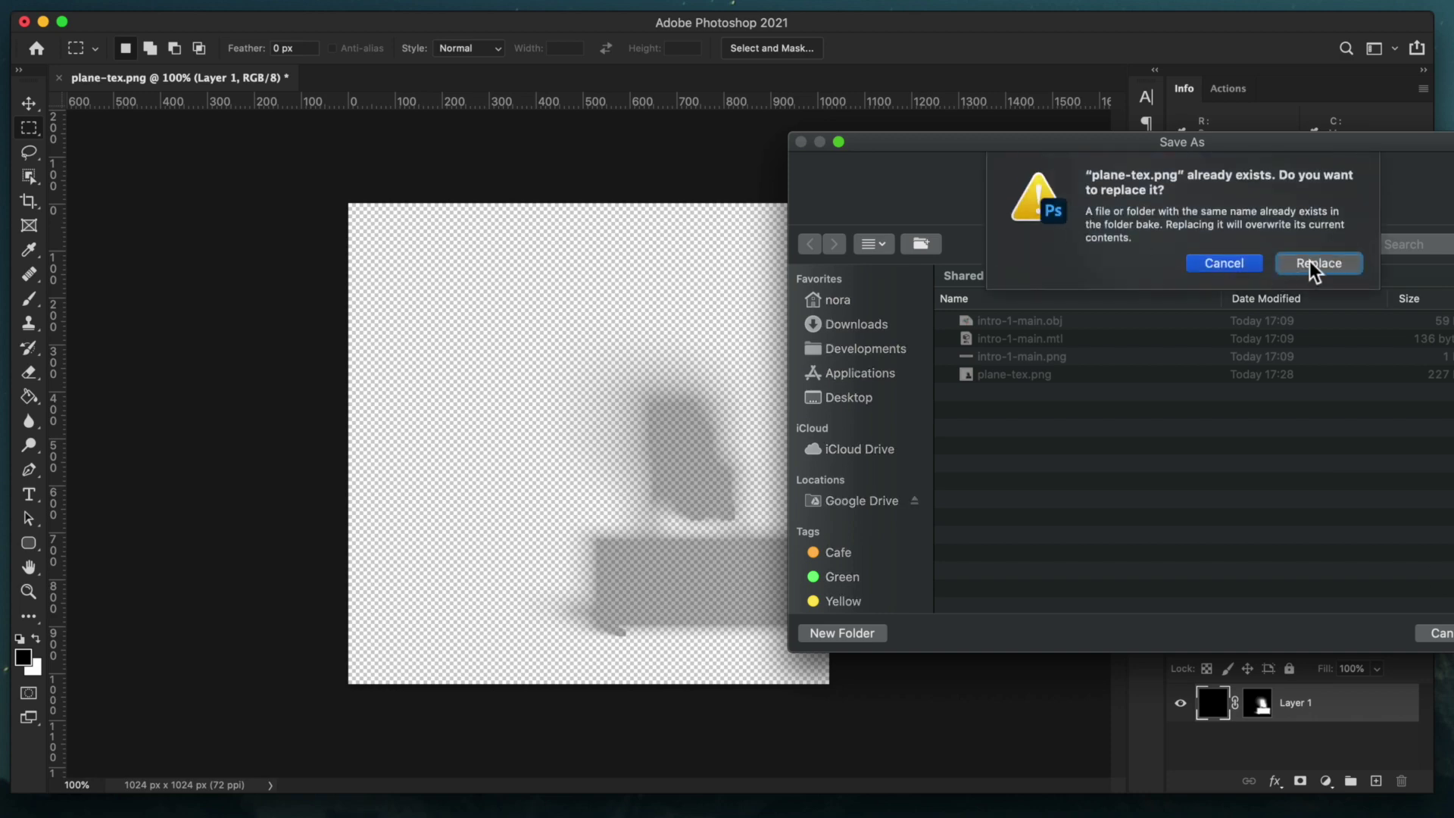
click(1319, 263)
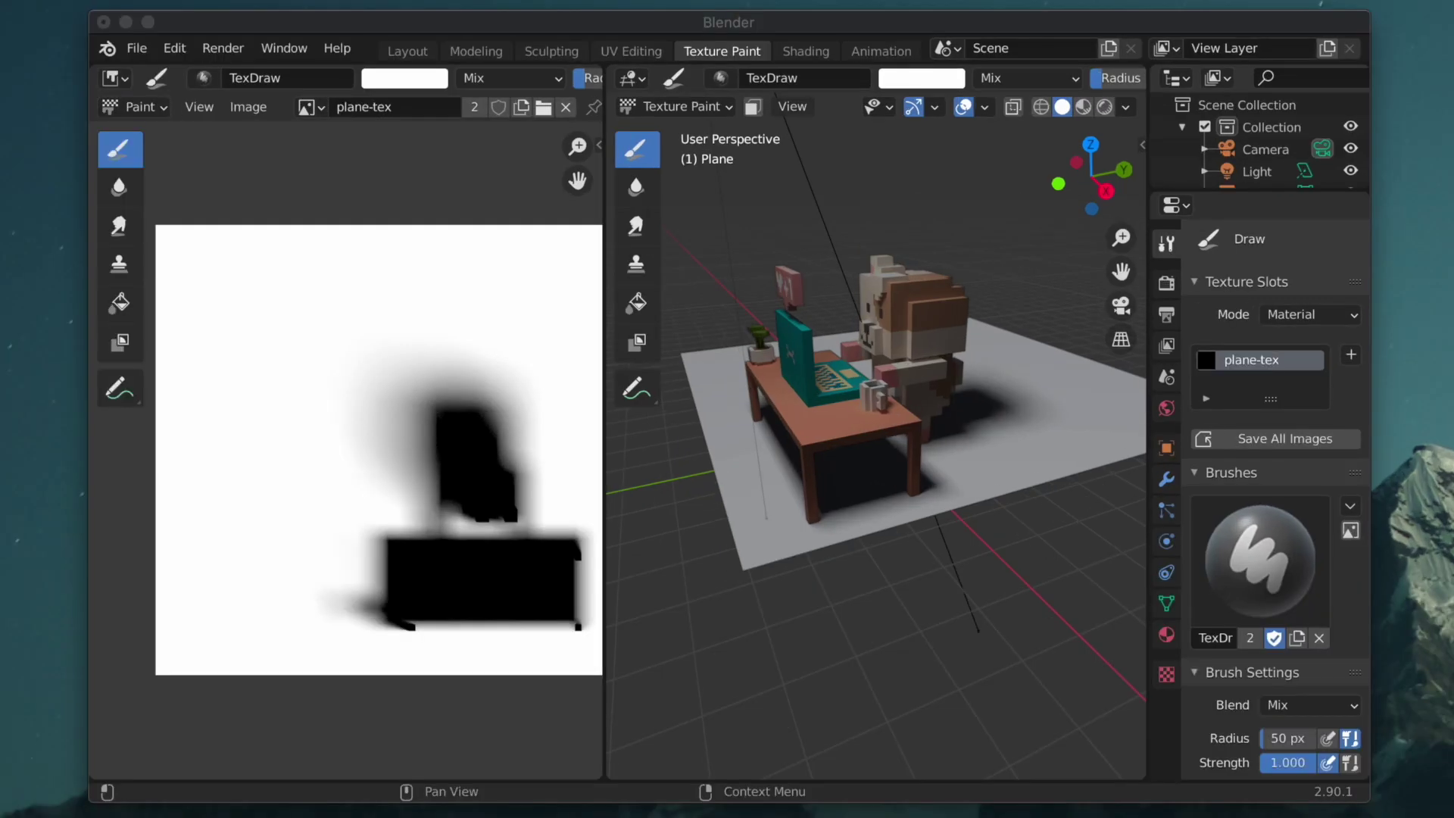
- Switch to Blender and replace the plane-tex image with the edited plane-tex.png from the bake folder
click(253, 111)
click(253, 112)
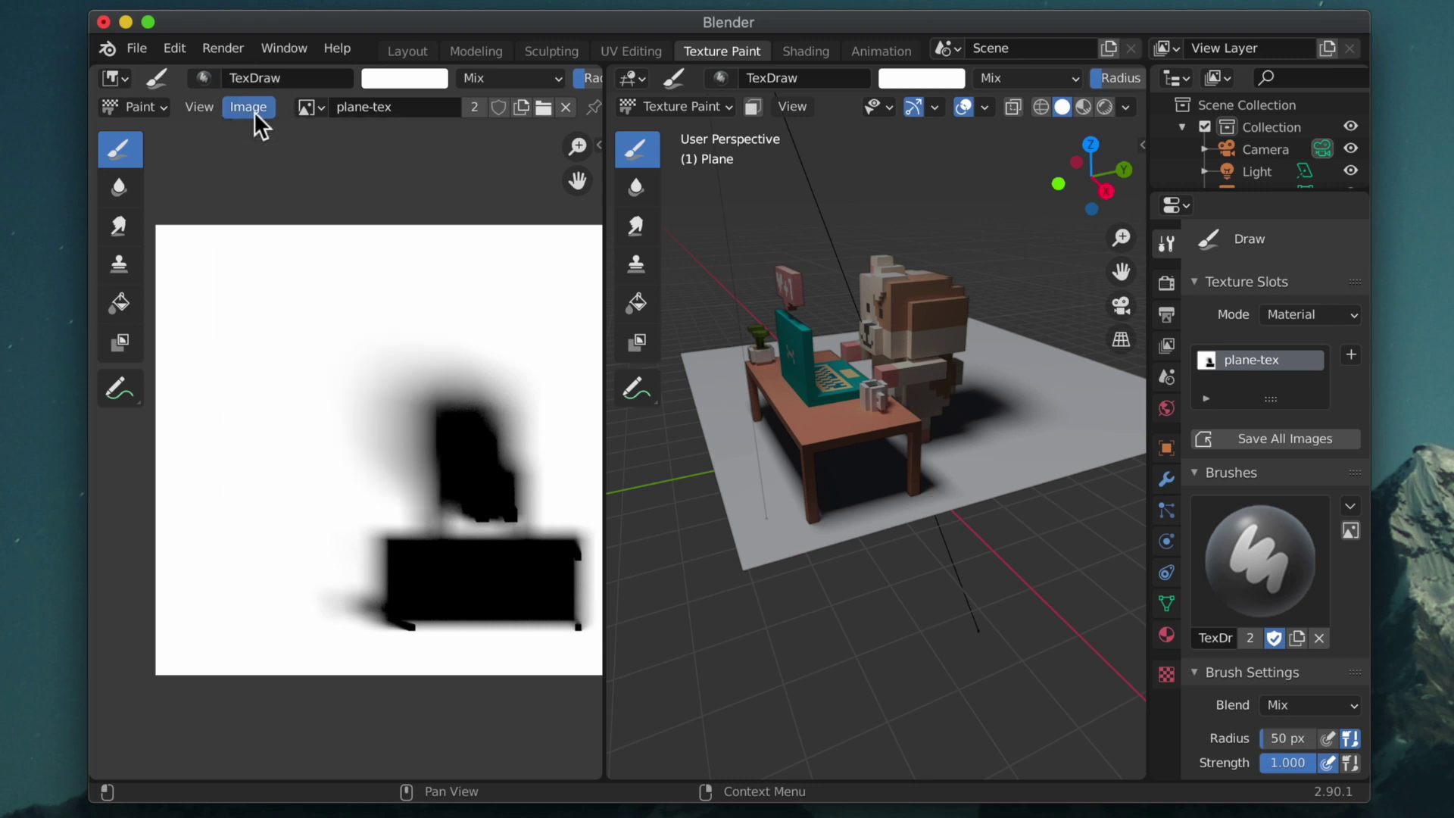
click(253, 111)
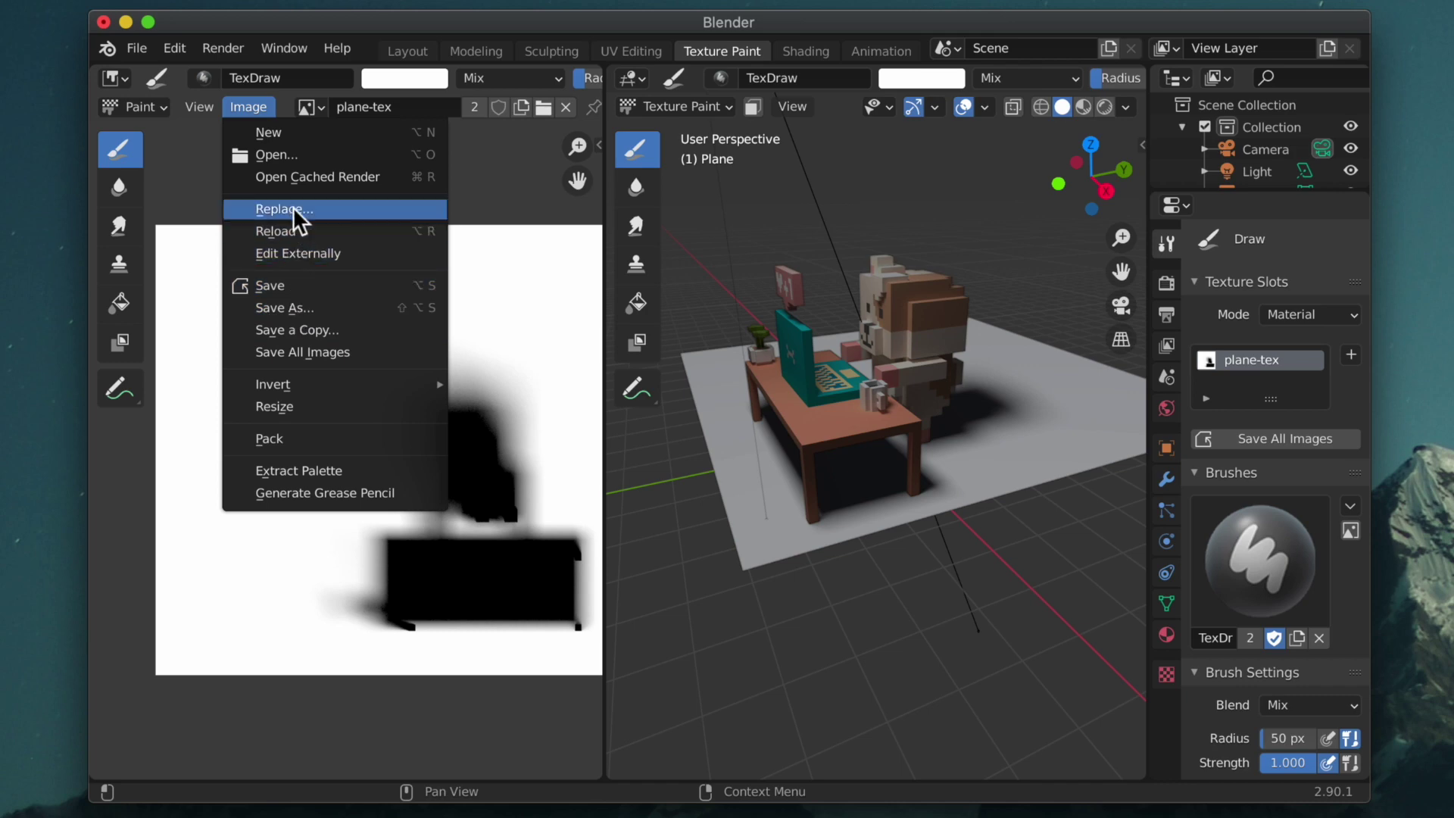
click(293, 210)
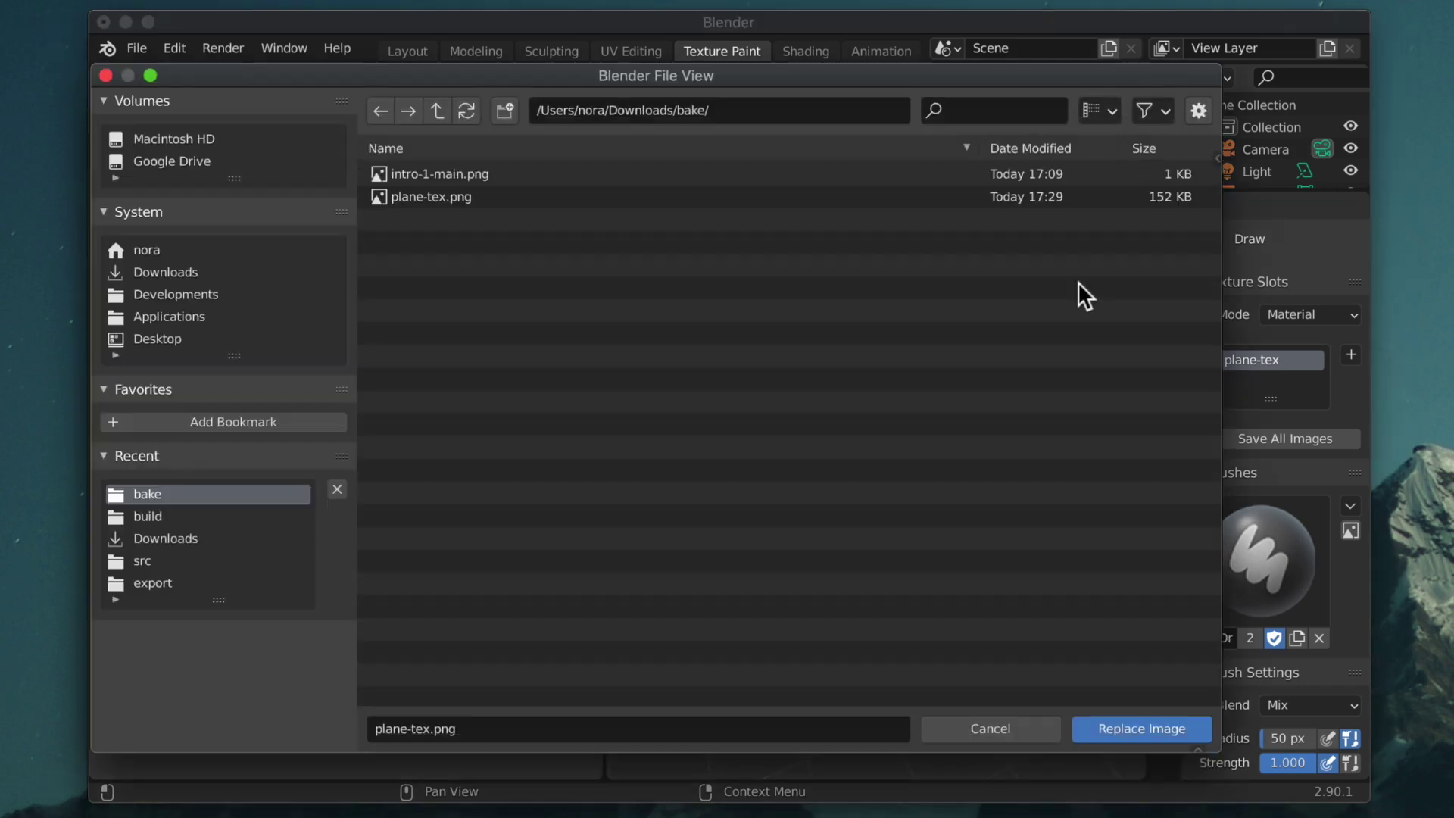
double_click(549, 203)
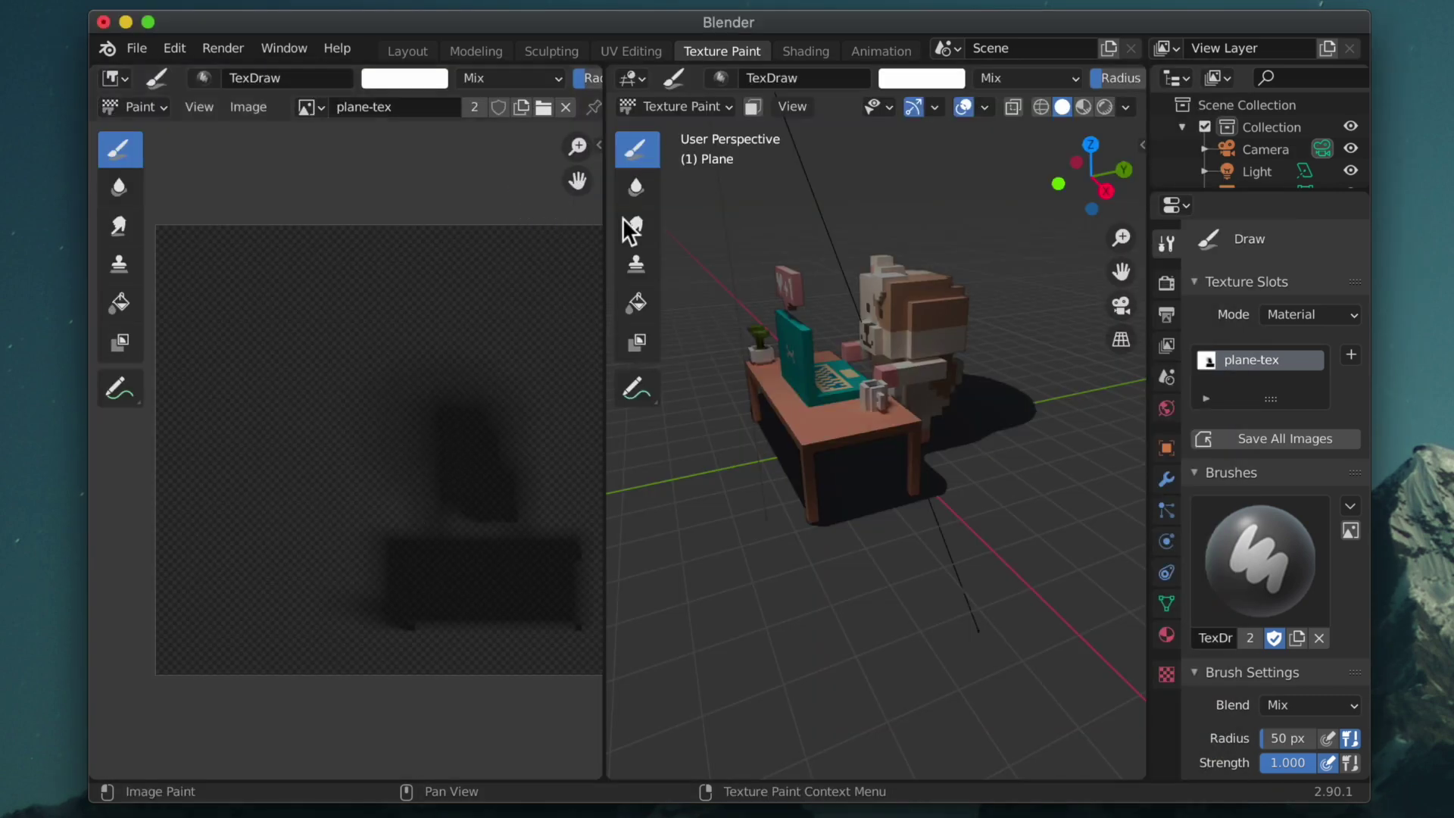
- In the Shading workspace, connect the plane-tex node's Color output to the Principled BSDF's Base Color and move the node slightly down
middle_drag(731, 465, 762, 526)
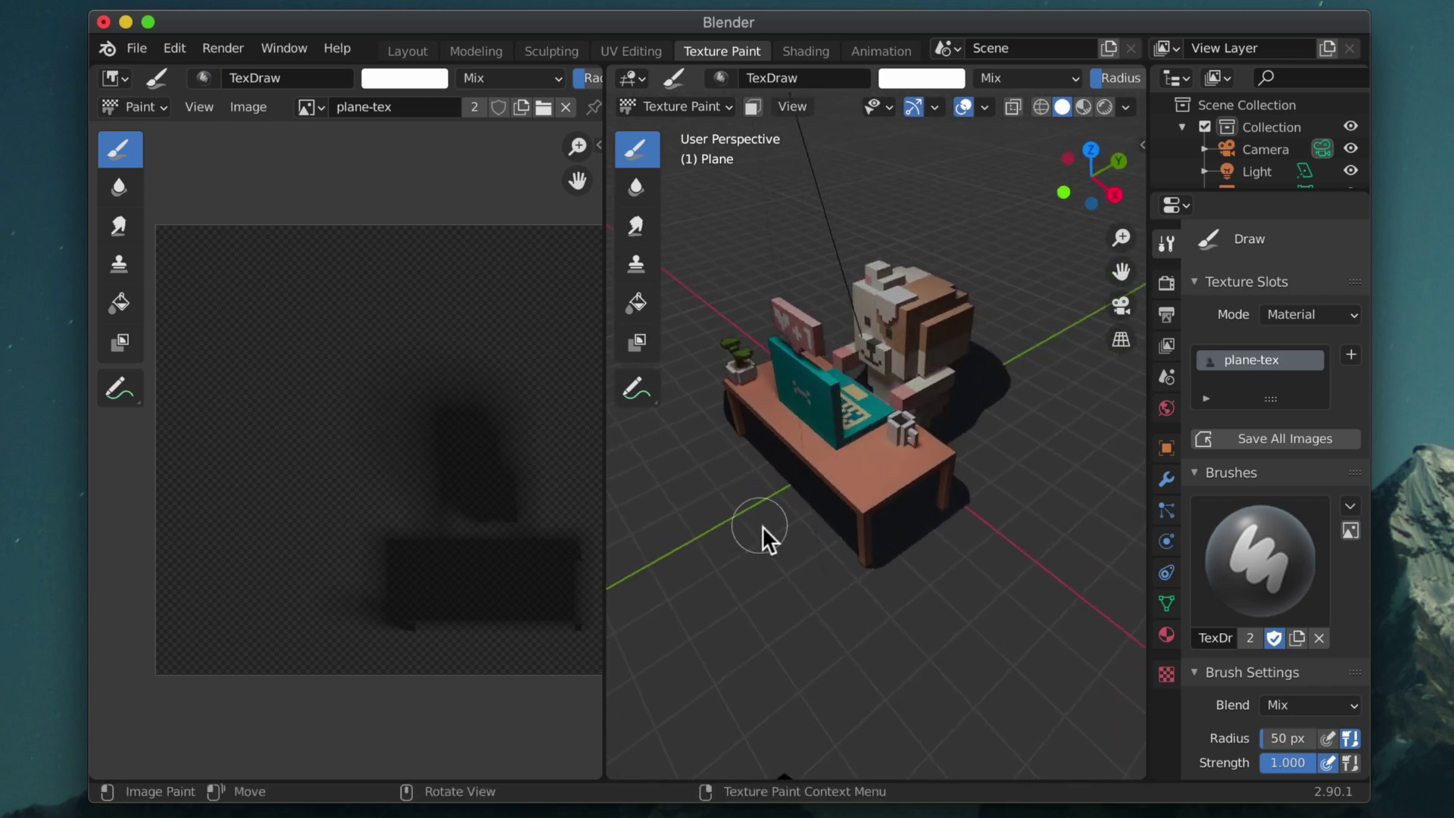
middle_drag(861, 435, 912, 376)
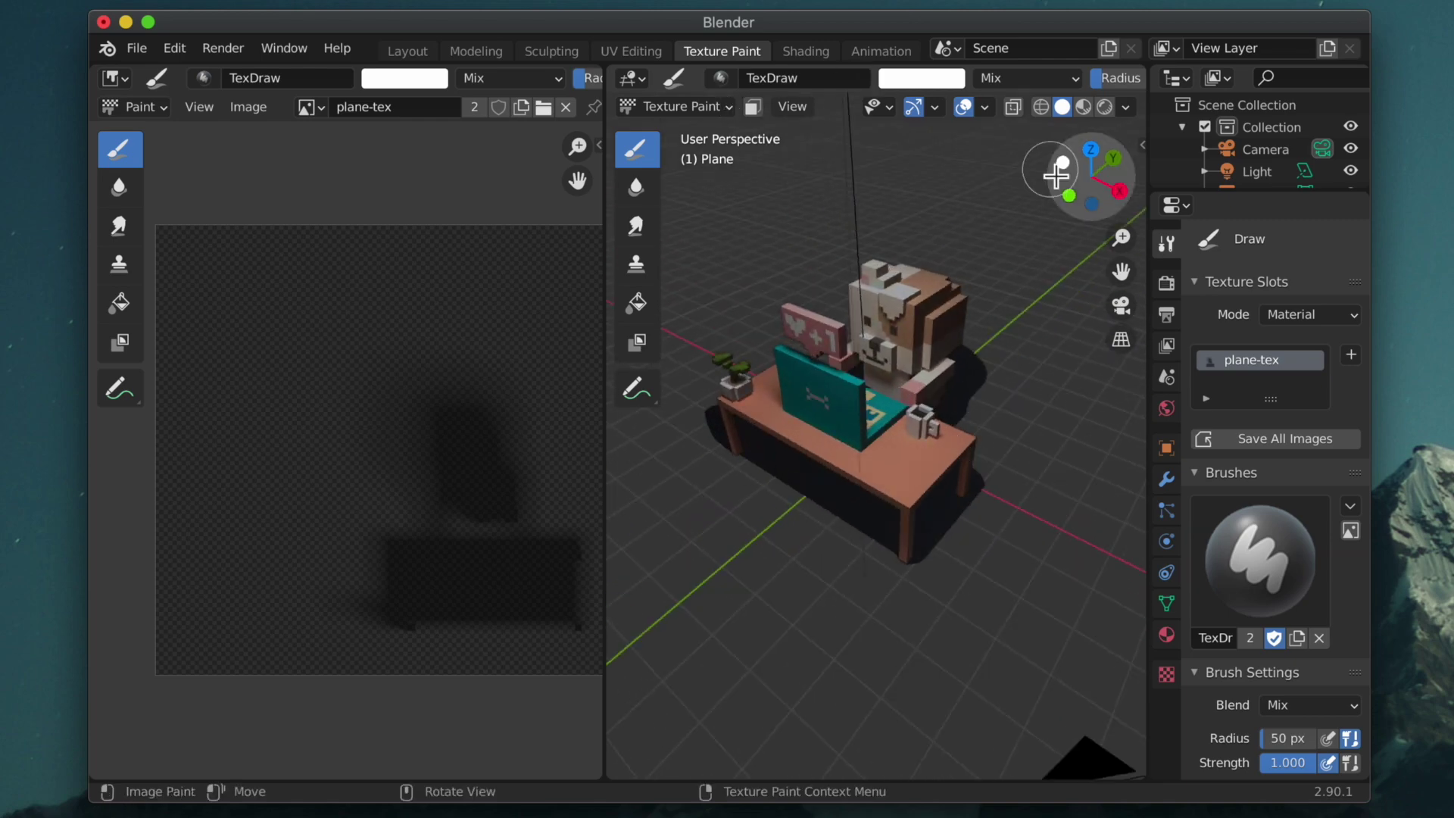
click(1105, 107)
mouse_move(976, 610)
middle_down()
mouse_move(851, 609)
mouse_move(953, 601)
middle_up()
click(806, 51)
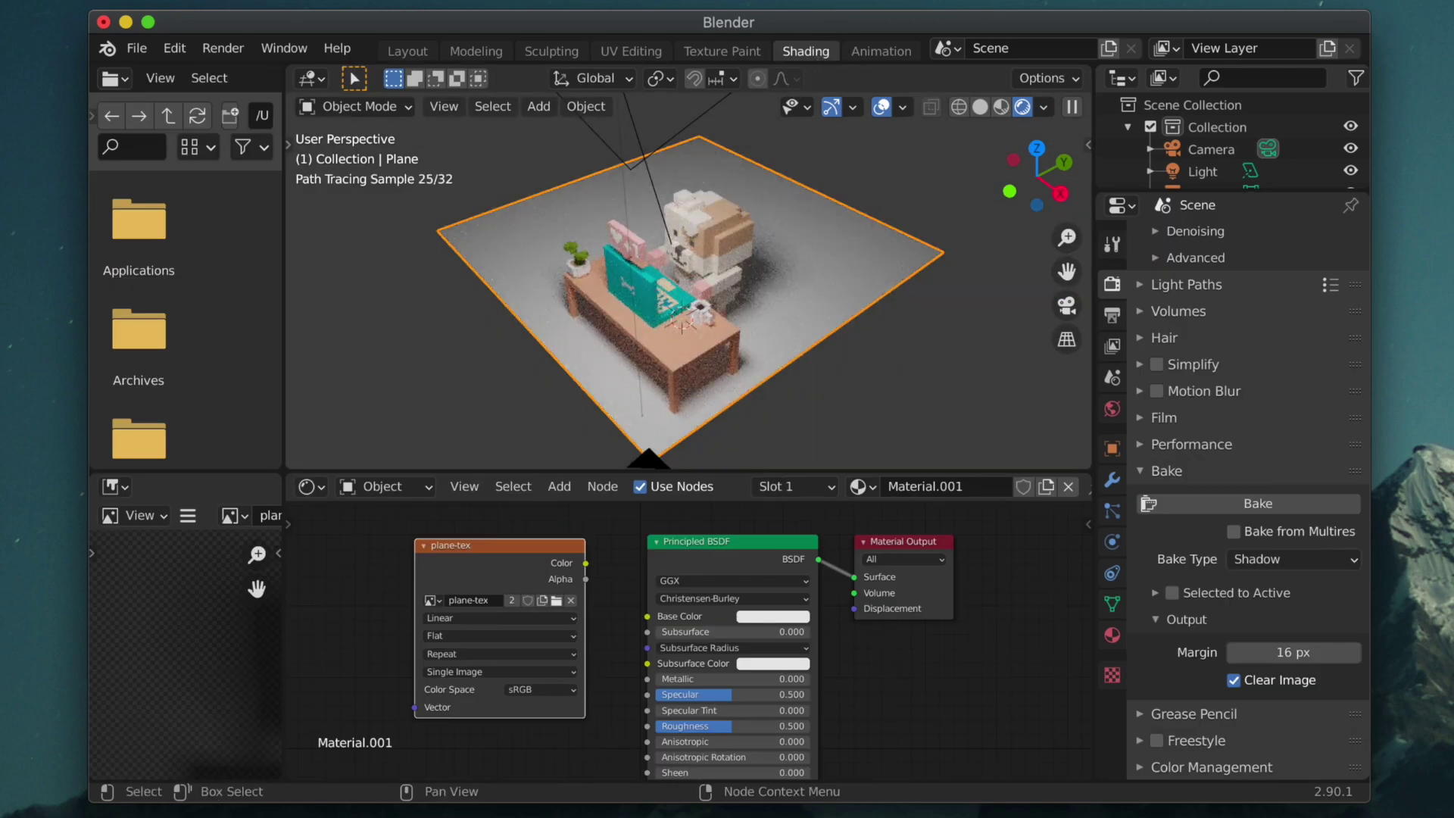
drag(587, 563, 653, 616)
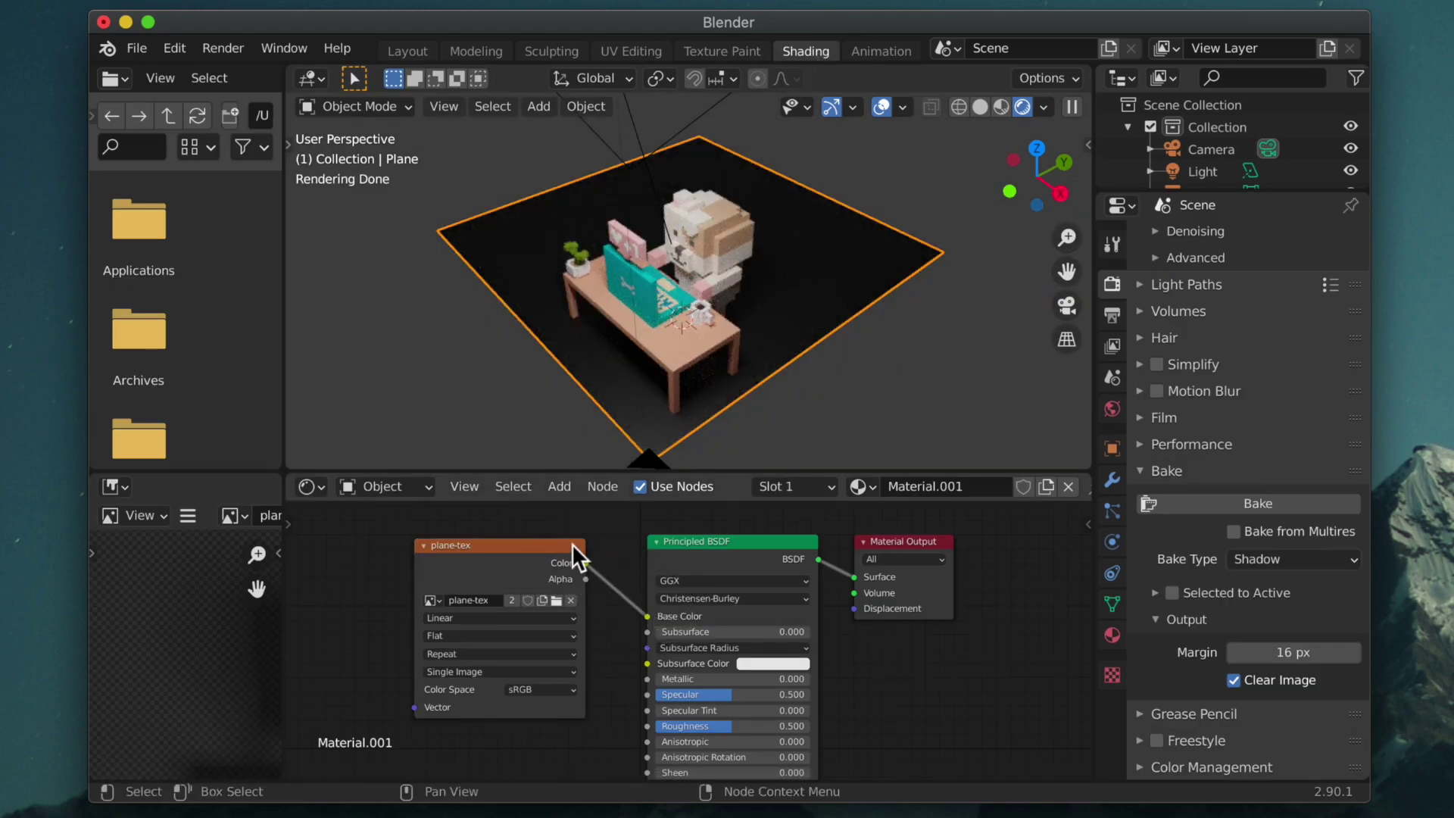
drag(571, 544, 570, 590)
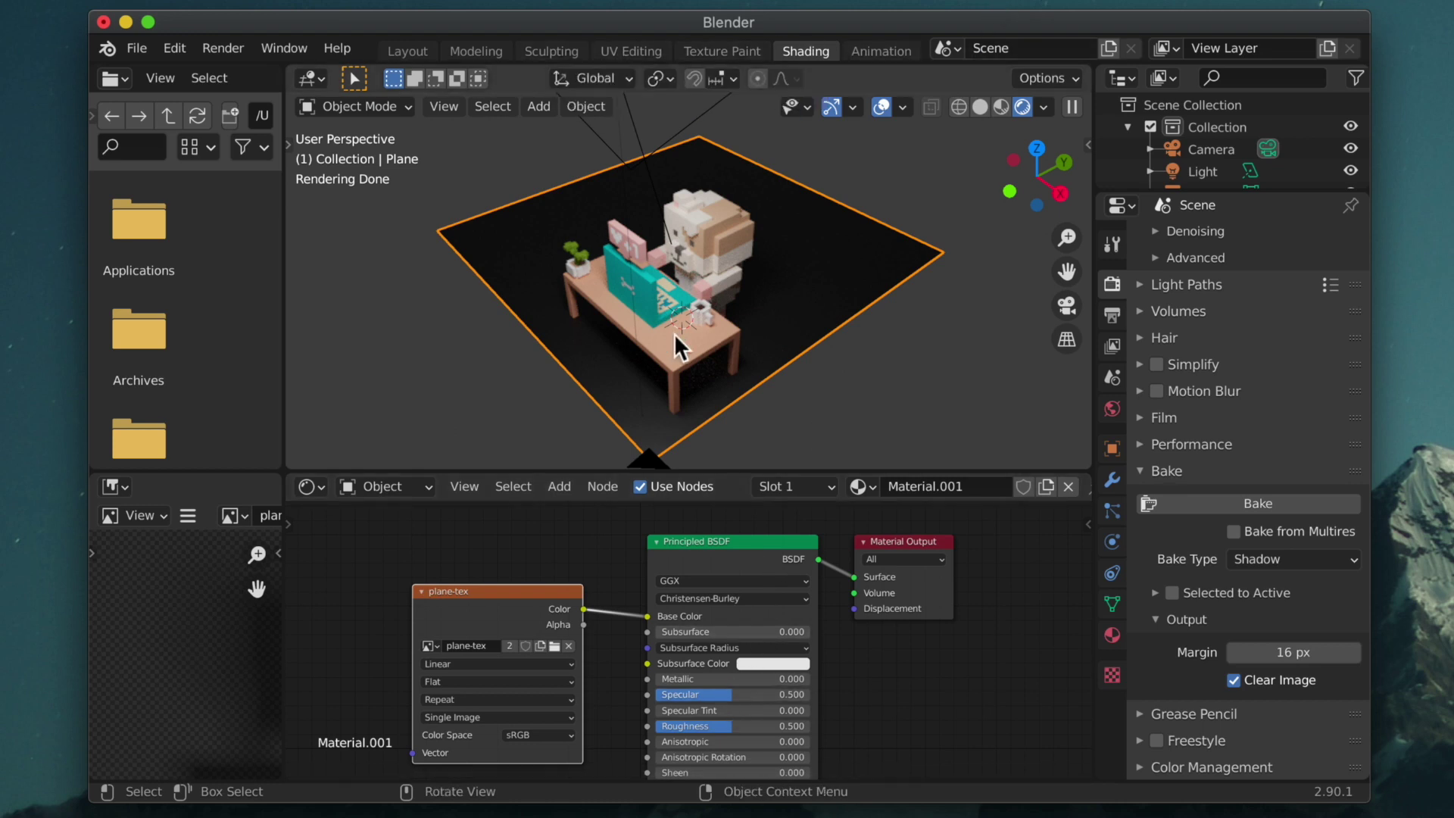
- Select the dog and desk model and connect the dog-bake node's Color output to its Principled BSDF's Base Color
click(667, 299)
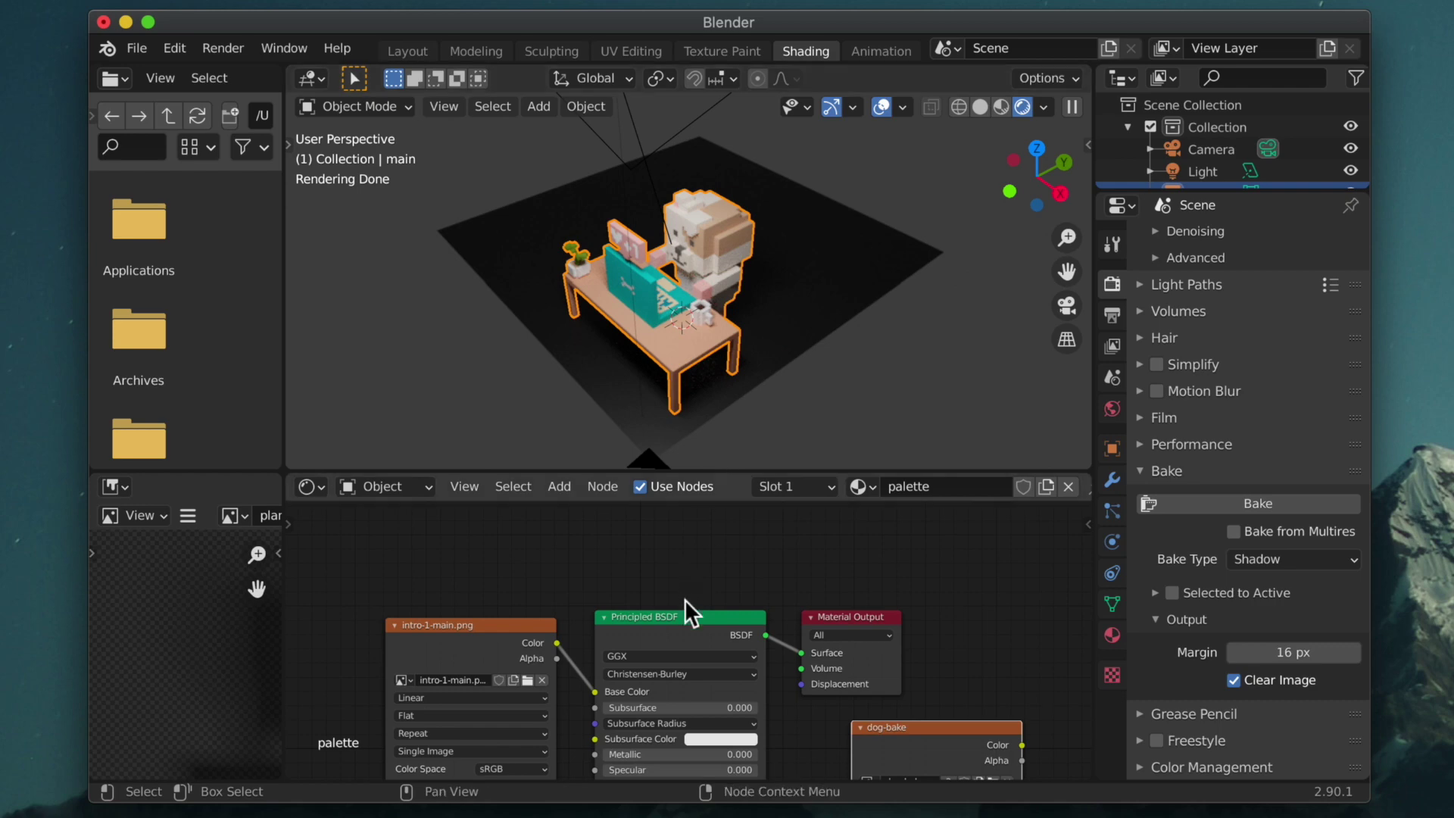
click(650, 48)
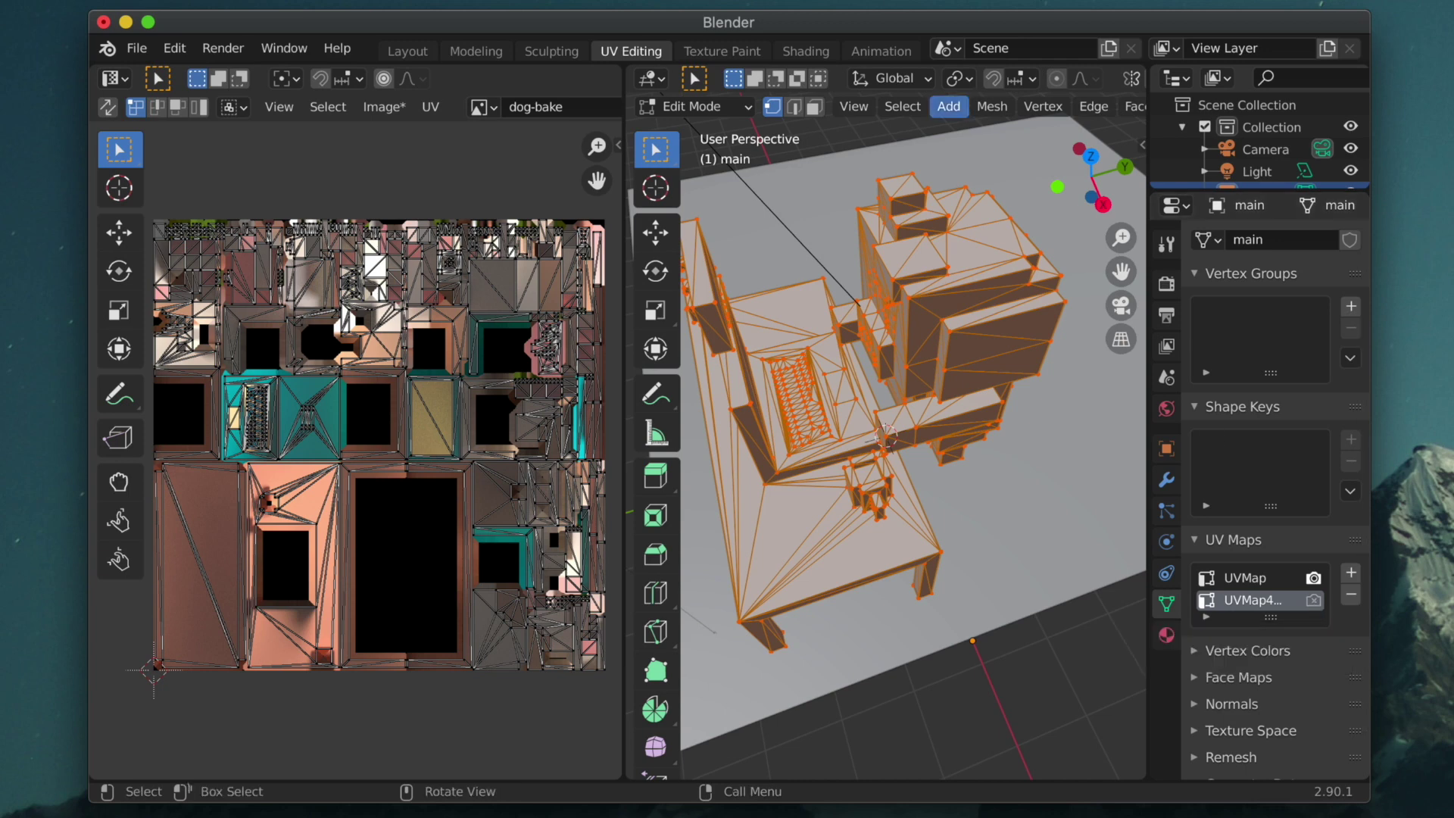
click(805, 51)
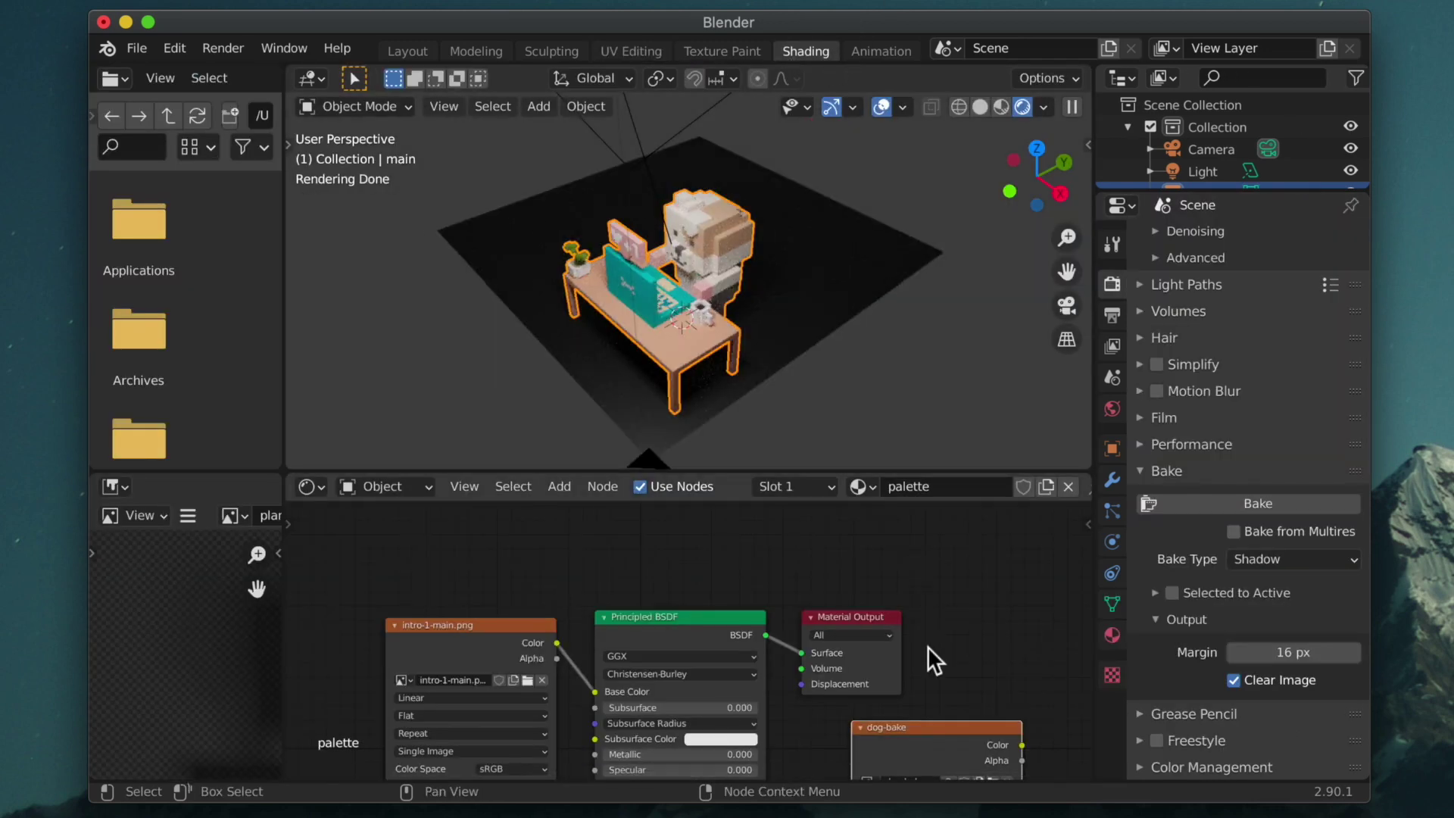
middle_drag(929, 647, 966, 588)
drag(993, 671, 619, 635)
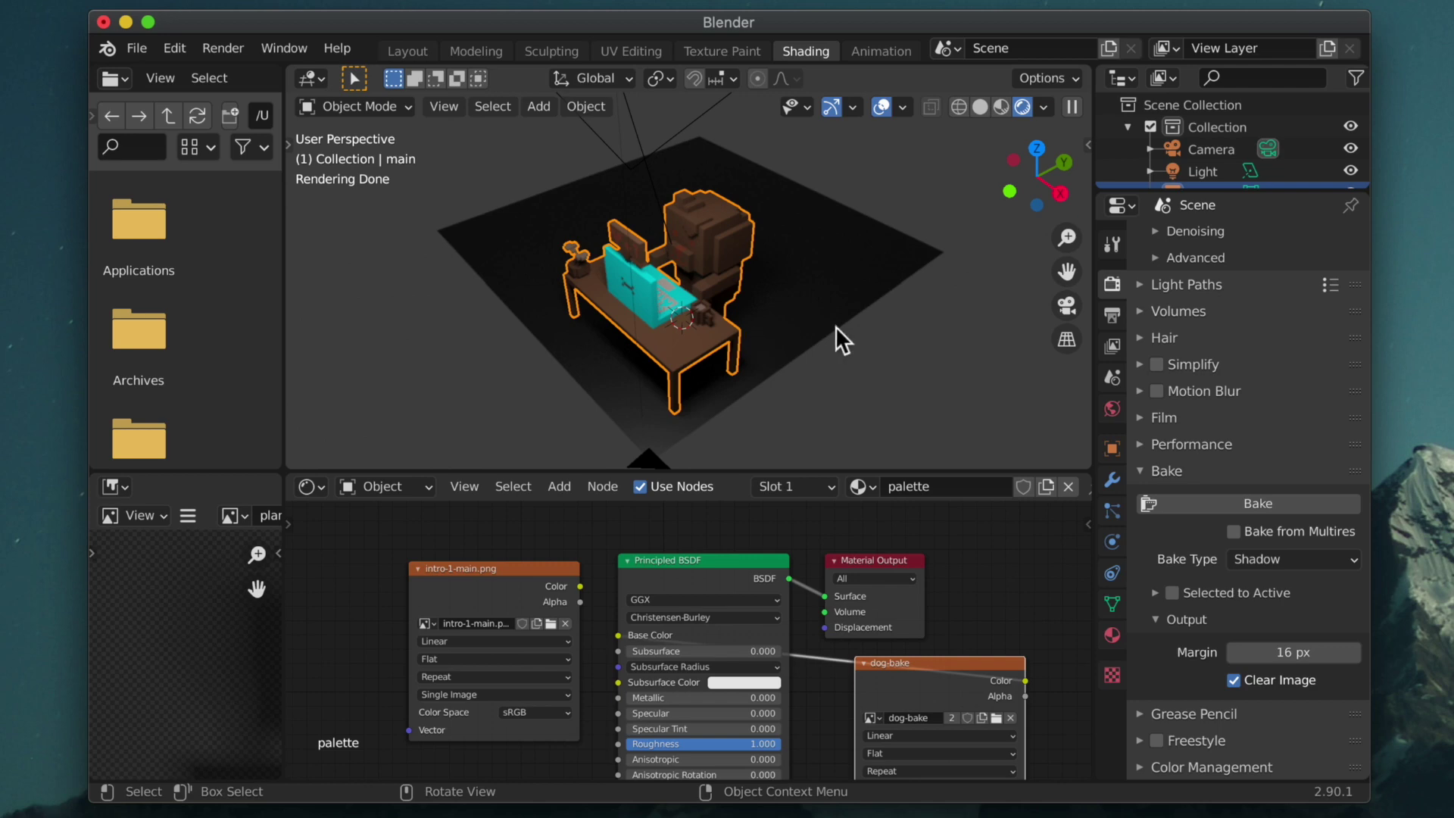
- In the UV Editing workspace, make the second UV map of the dog model active for rendering and delete the original UVMap
click(615, 51)
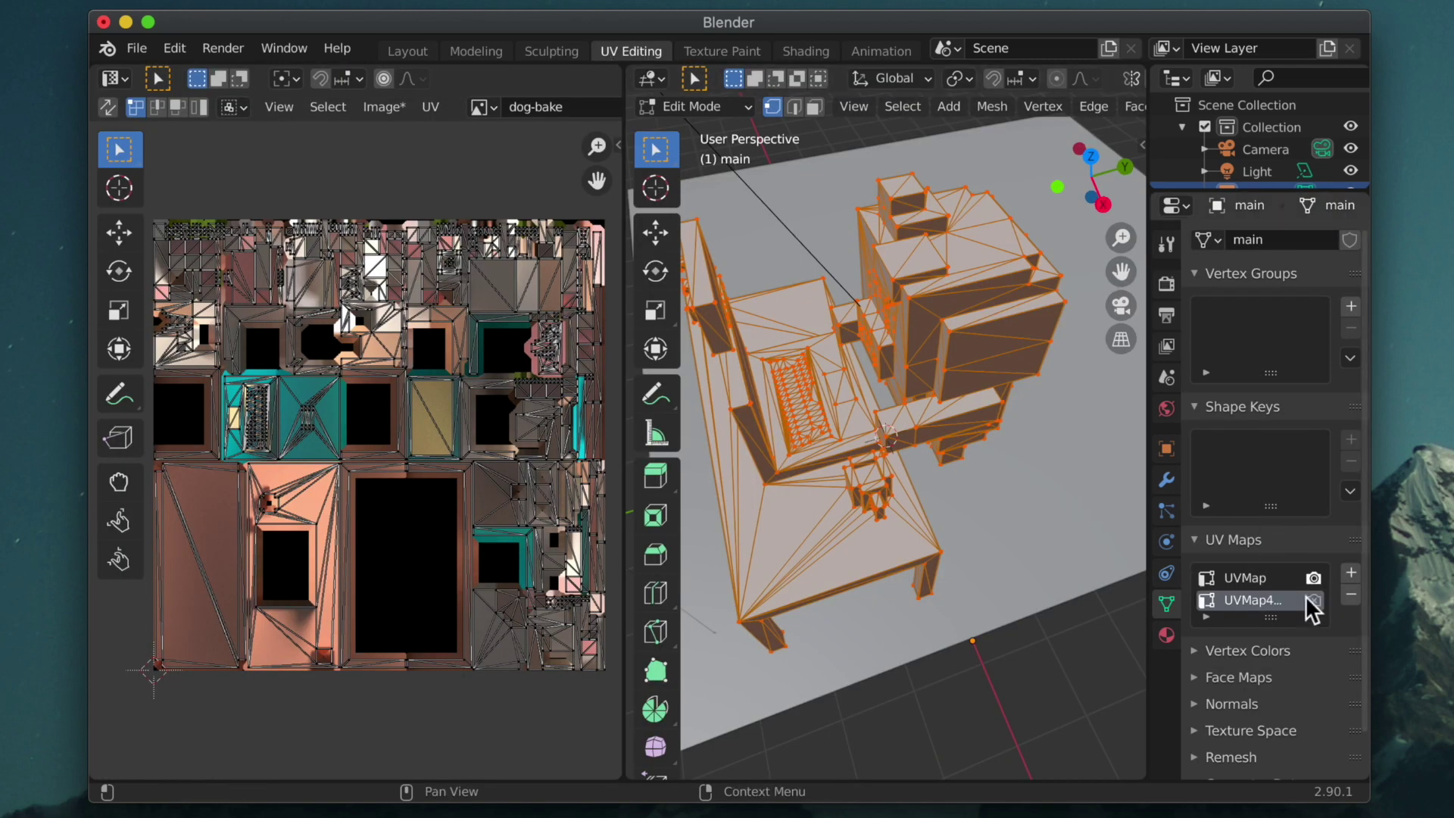
click(1261, 576)
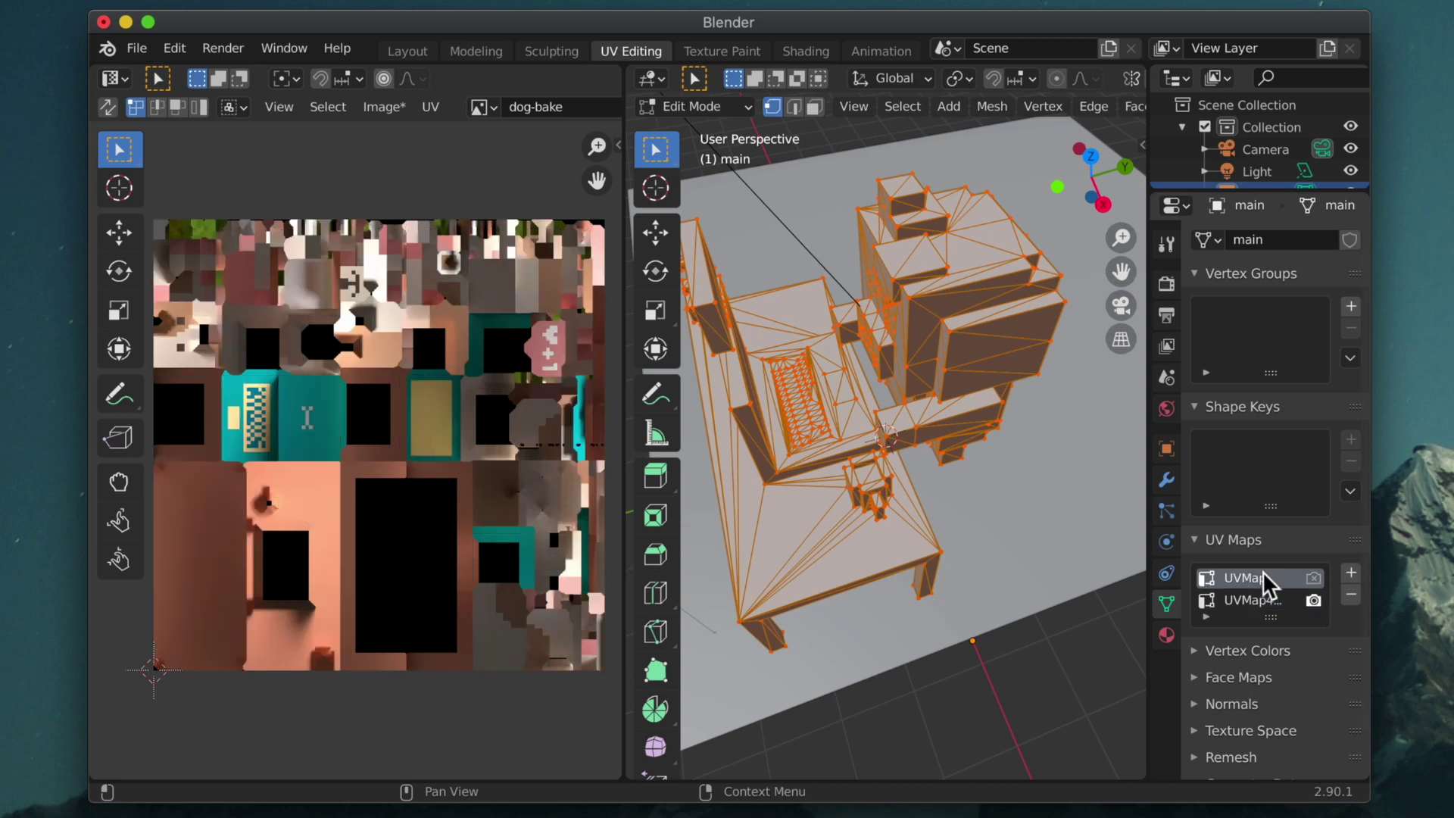
click(1350, 597)
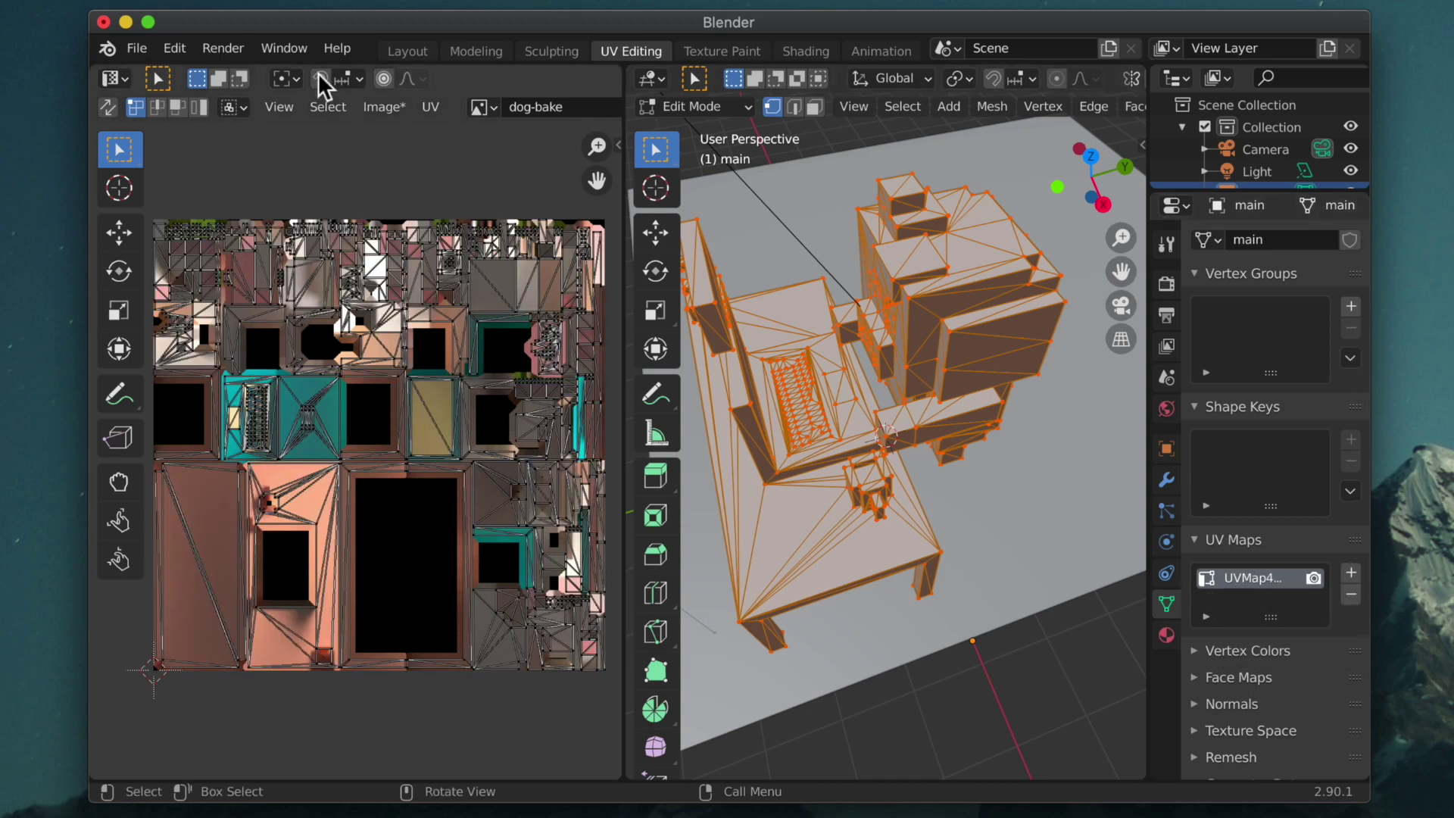
- Return to Object Mode and export the scene as a glTF 2.0 binary (.glb) named dog-baked in the bake folder
click(138, 48)
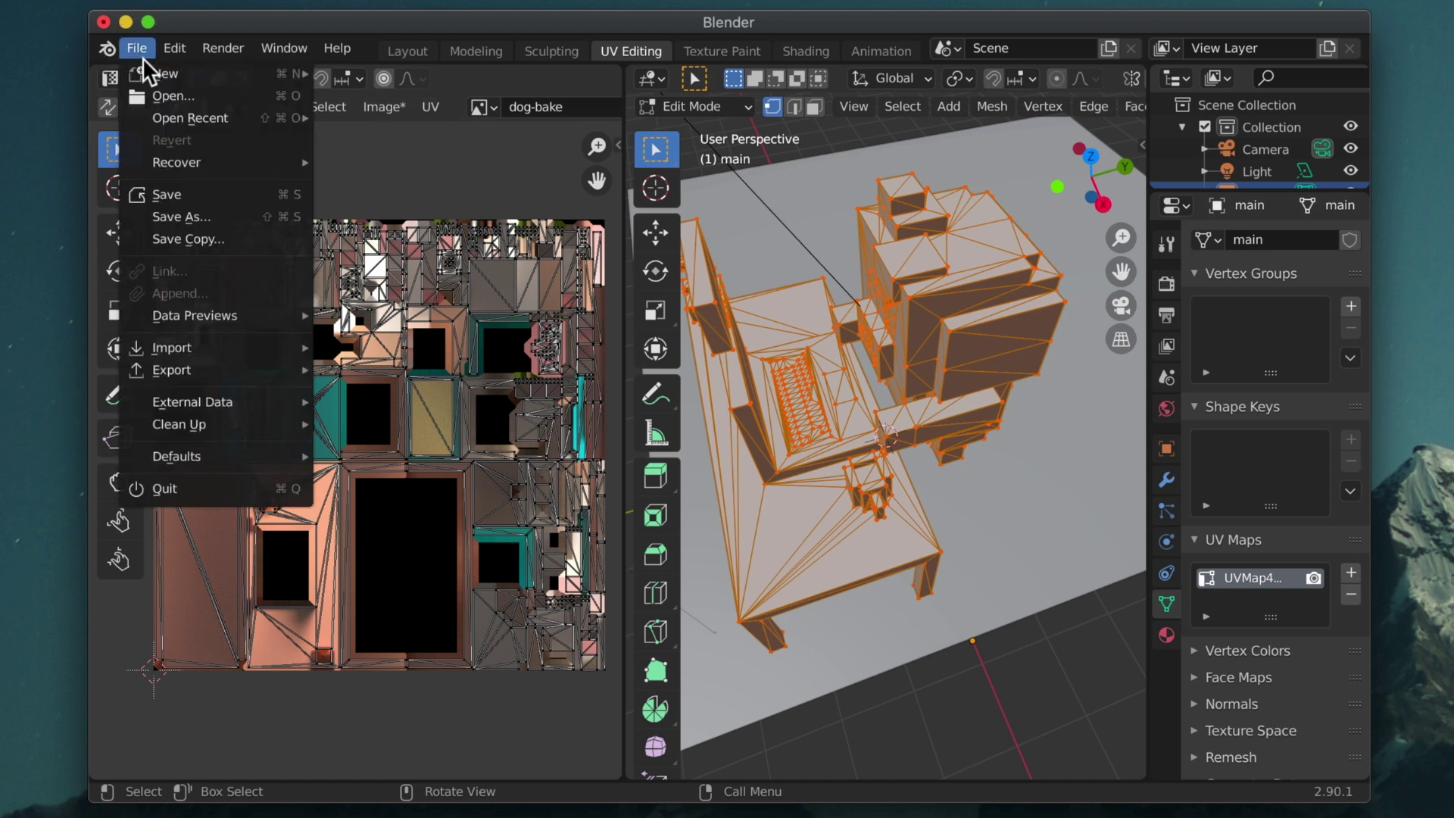
key(Tab)
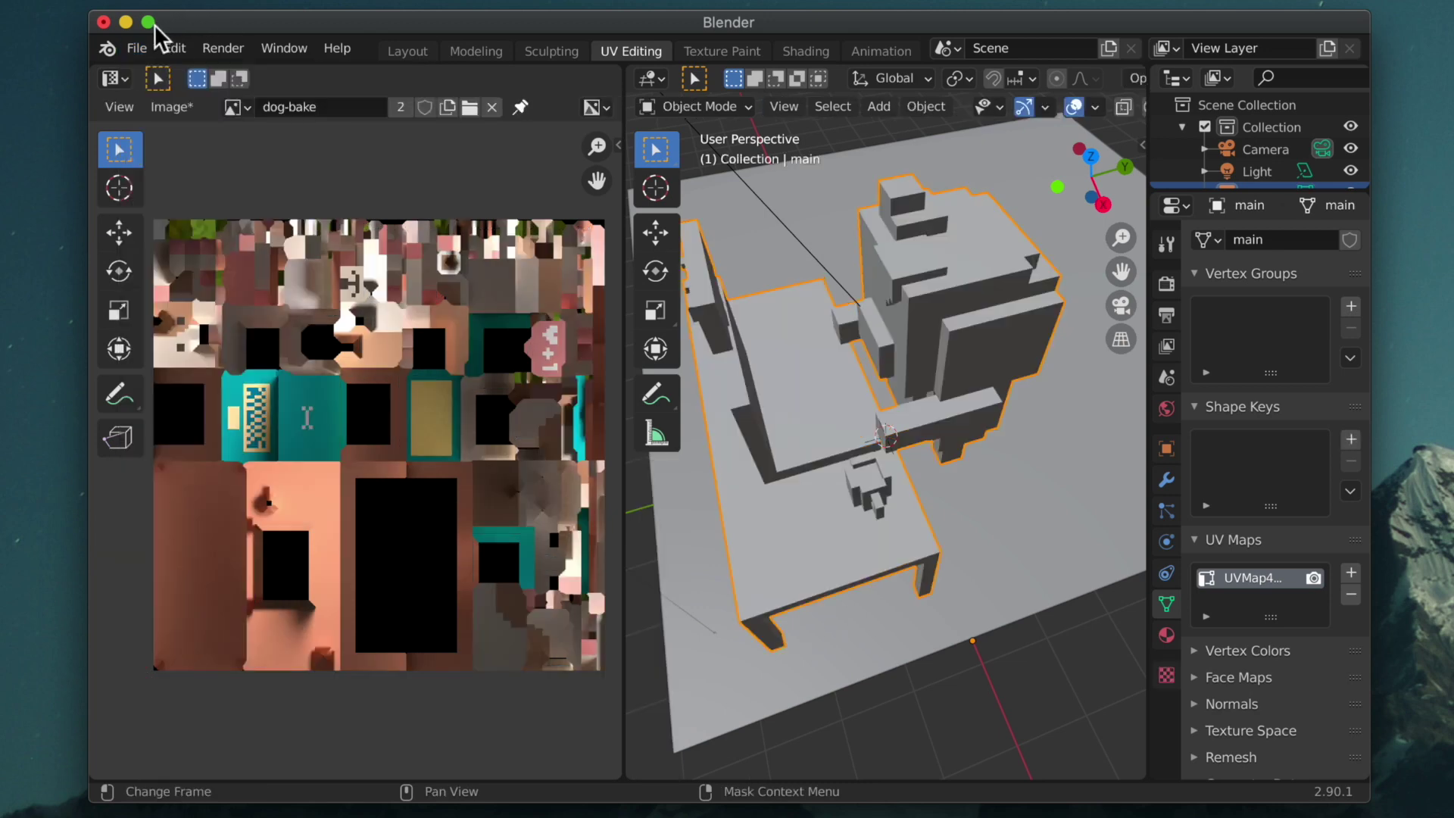
click(138, 48)
mouse_move(220, 369)
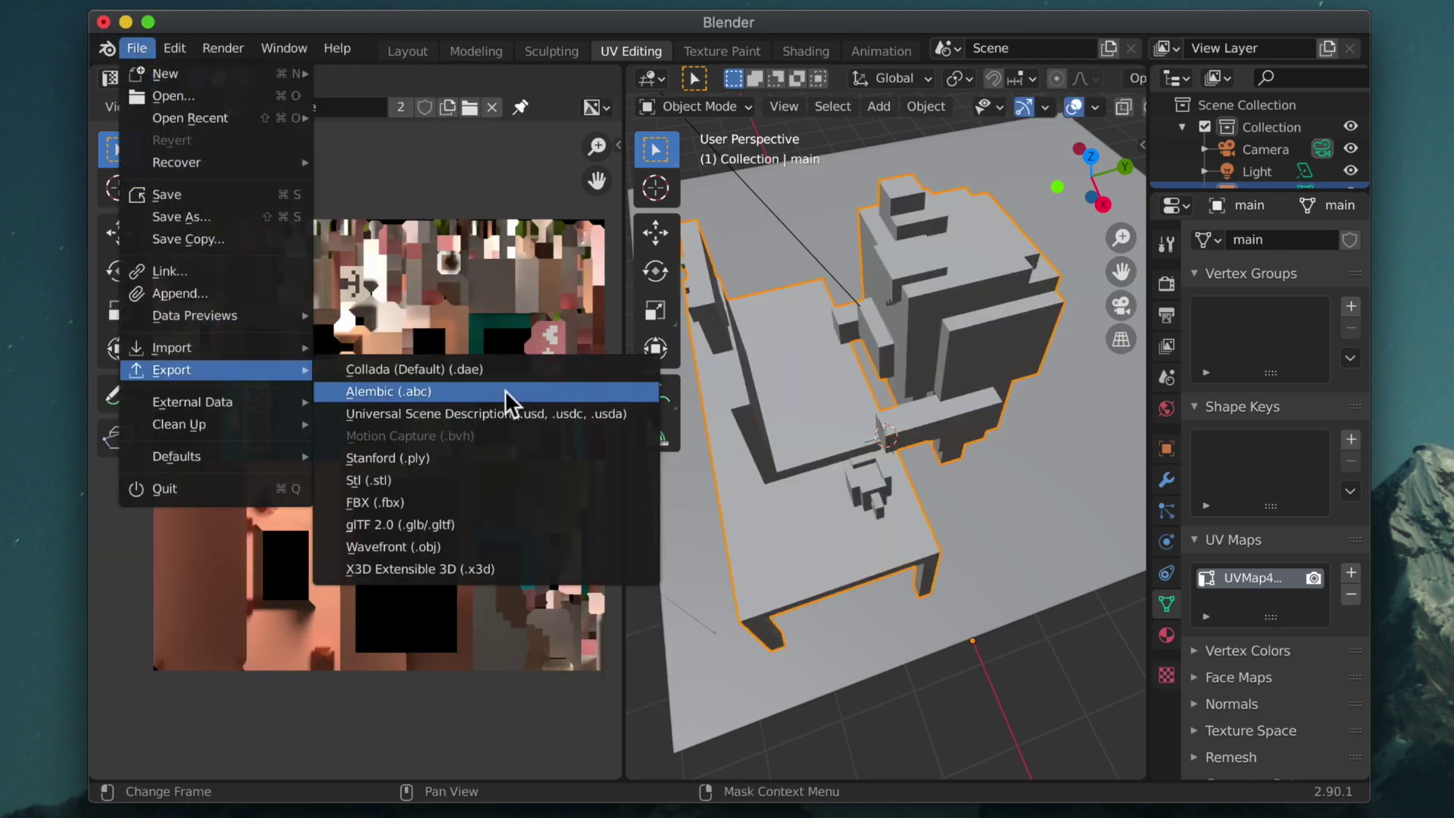
click(492, 523)
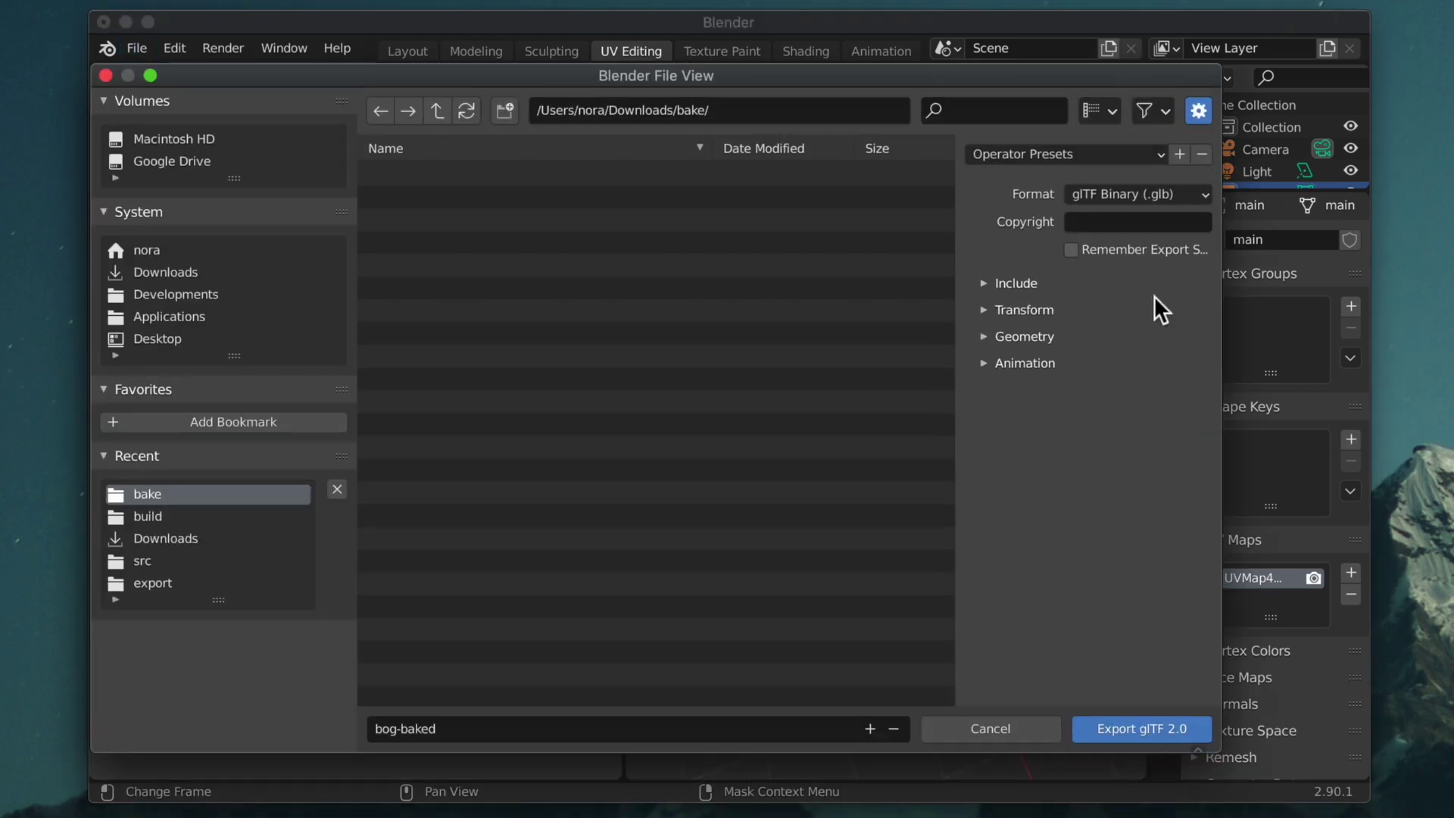
click(447, 729)
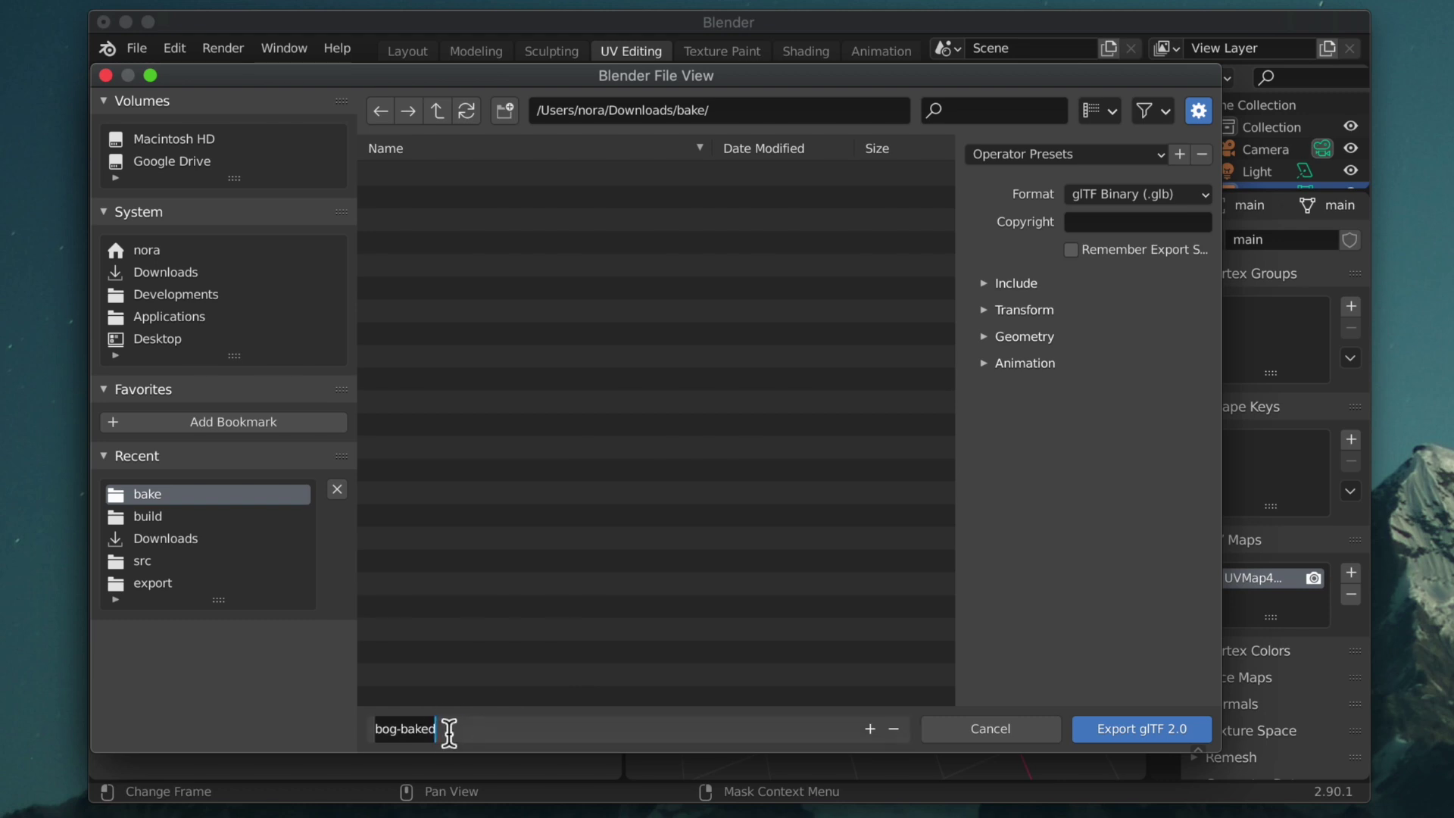
text(god)
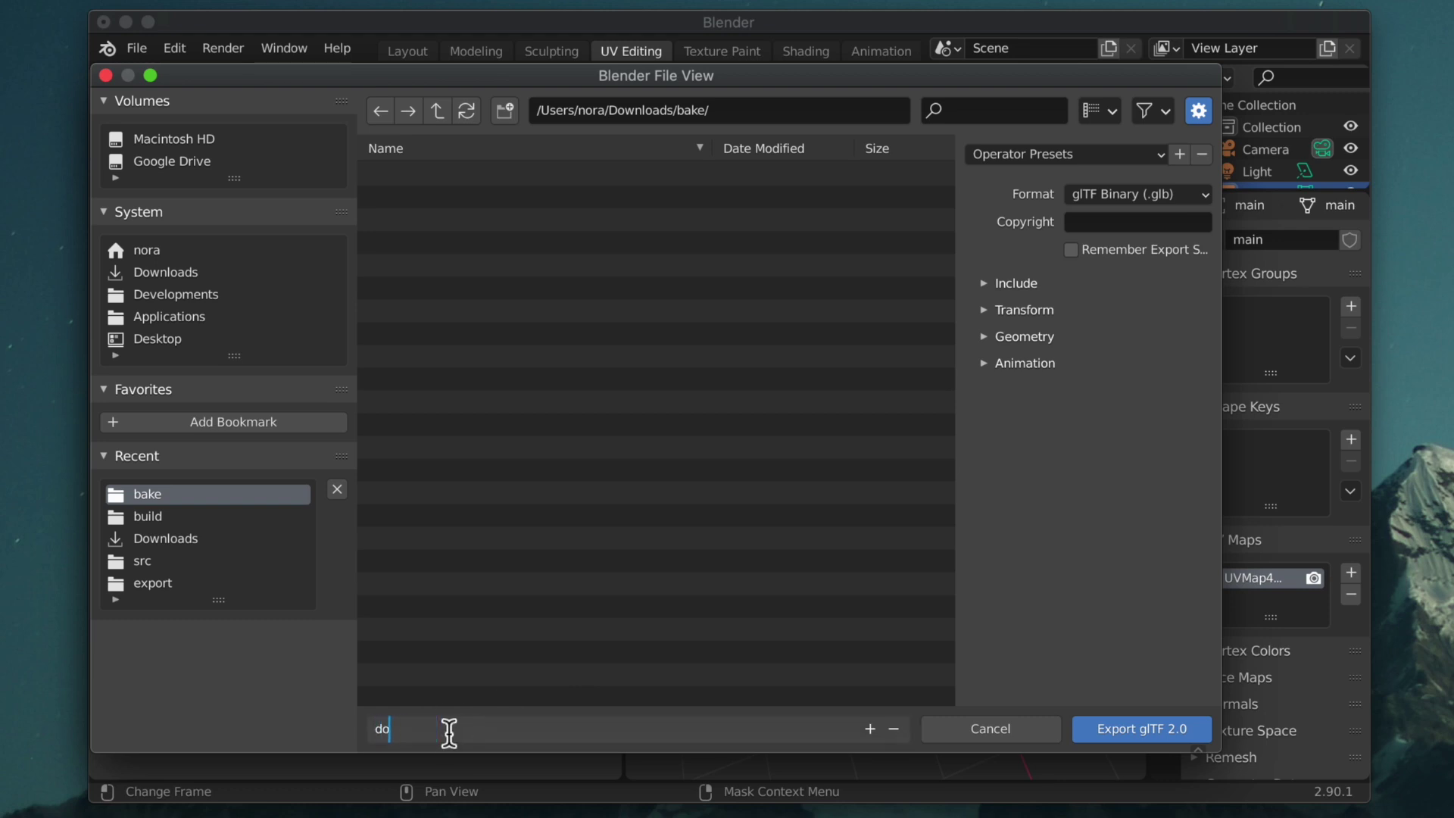
key(Return)
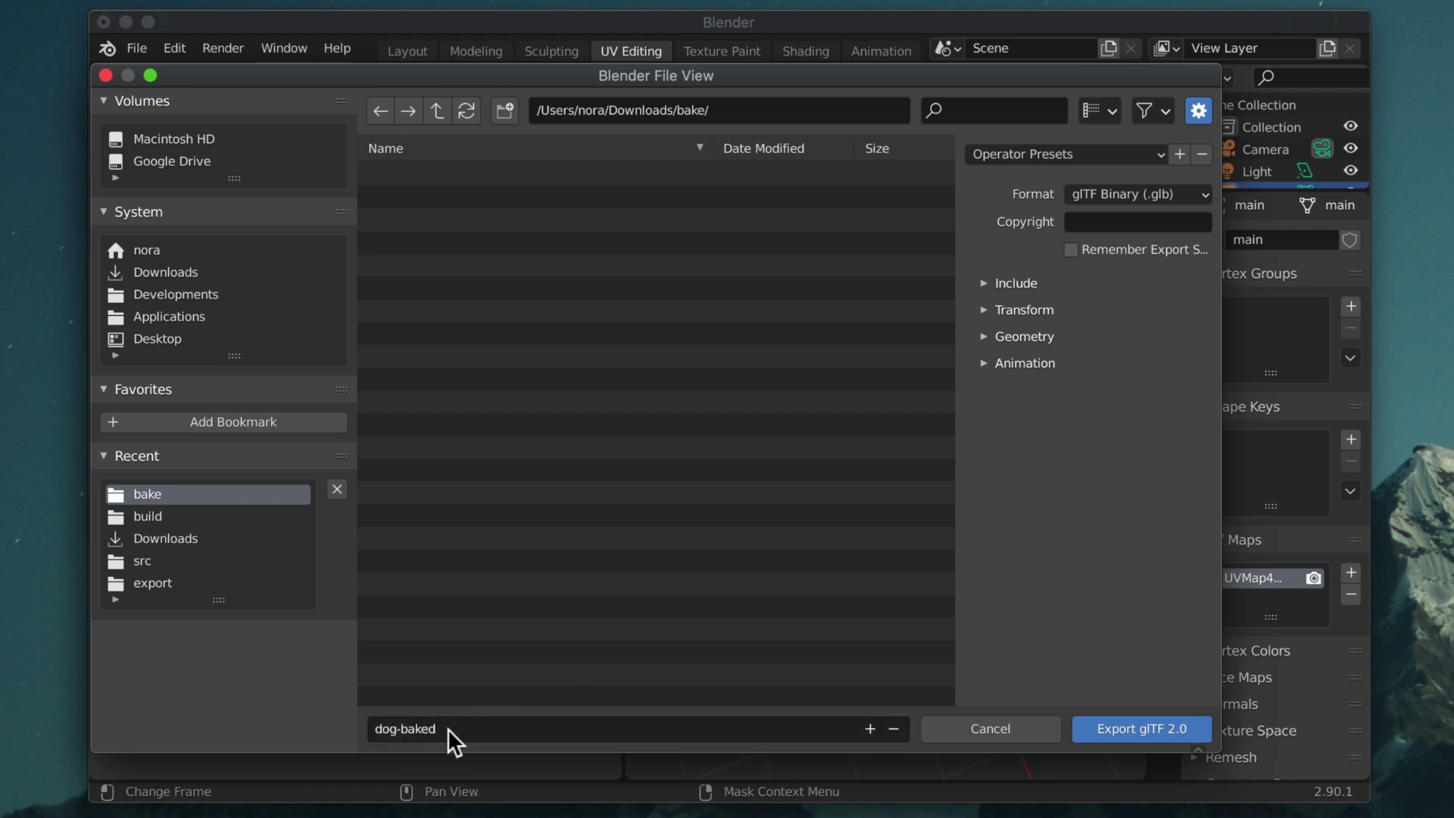
click(1097, 736)
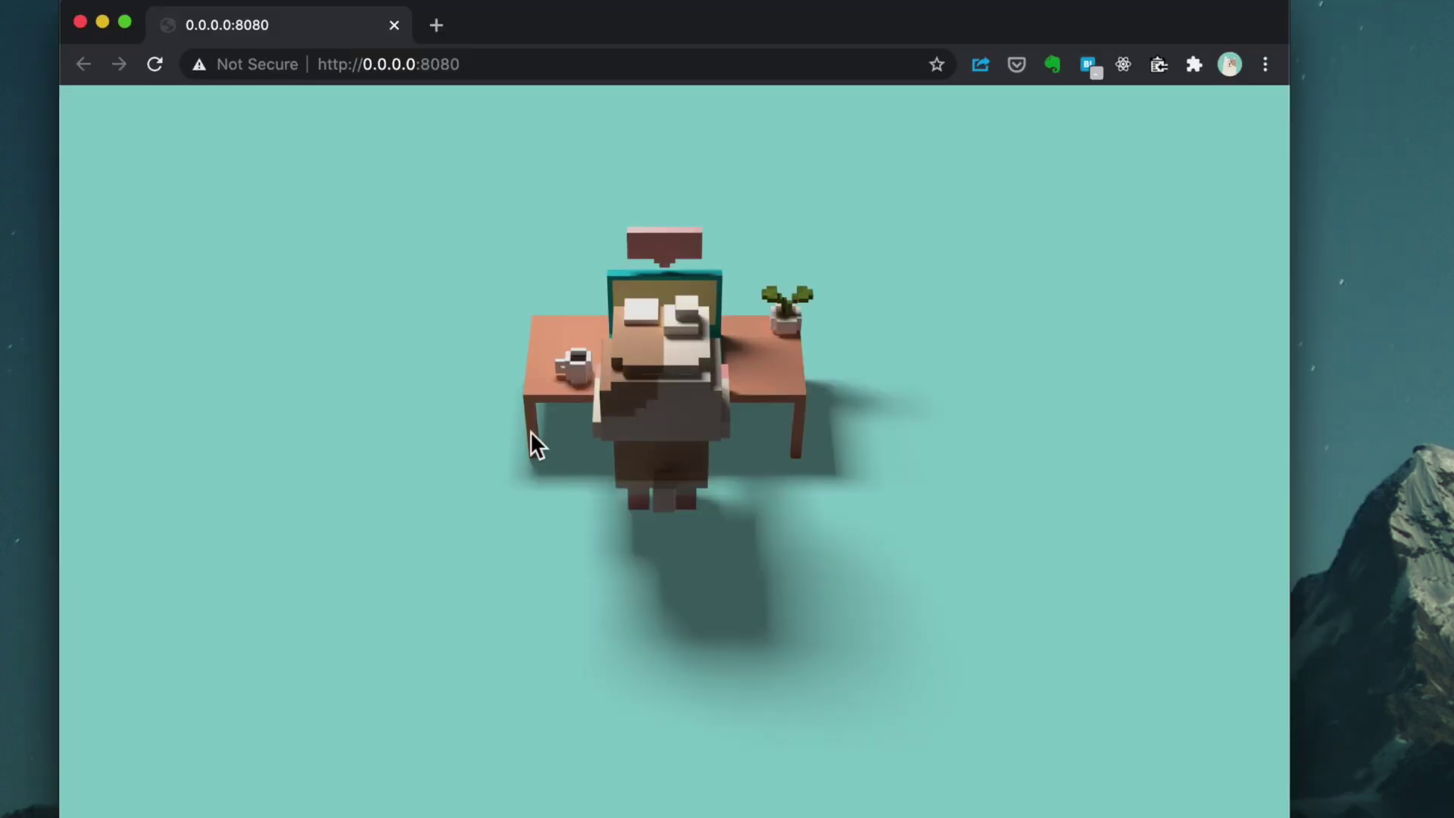
- In the browser page at 0.0.0.0:8080, examine the baked dog scene and its transparent shadow from several angles and distances
drag(530, 430, 642, 530)
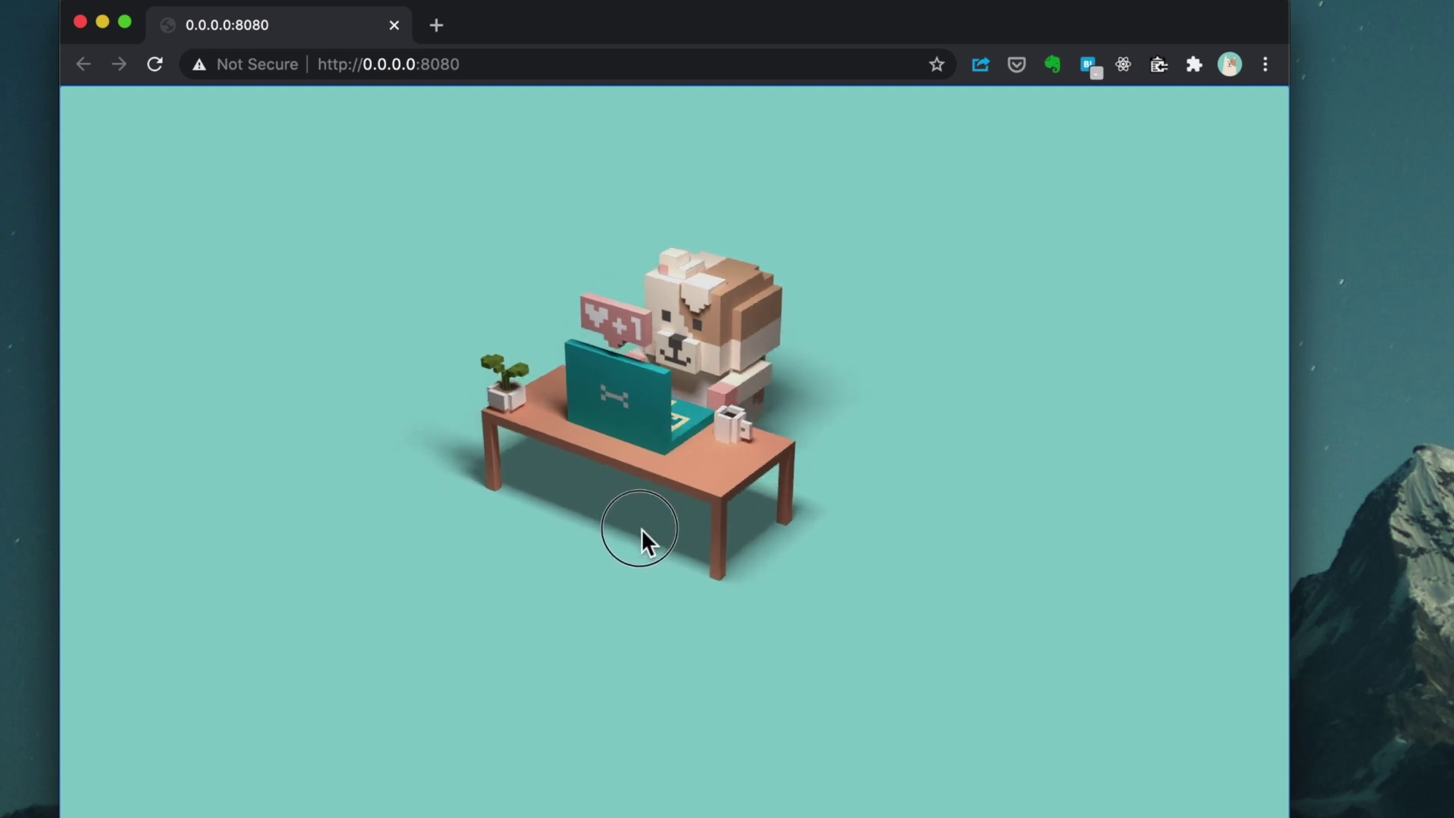
scroll(692, 400, up, 8)
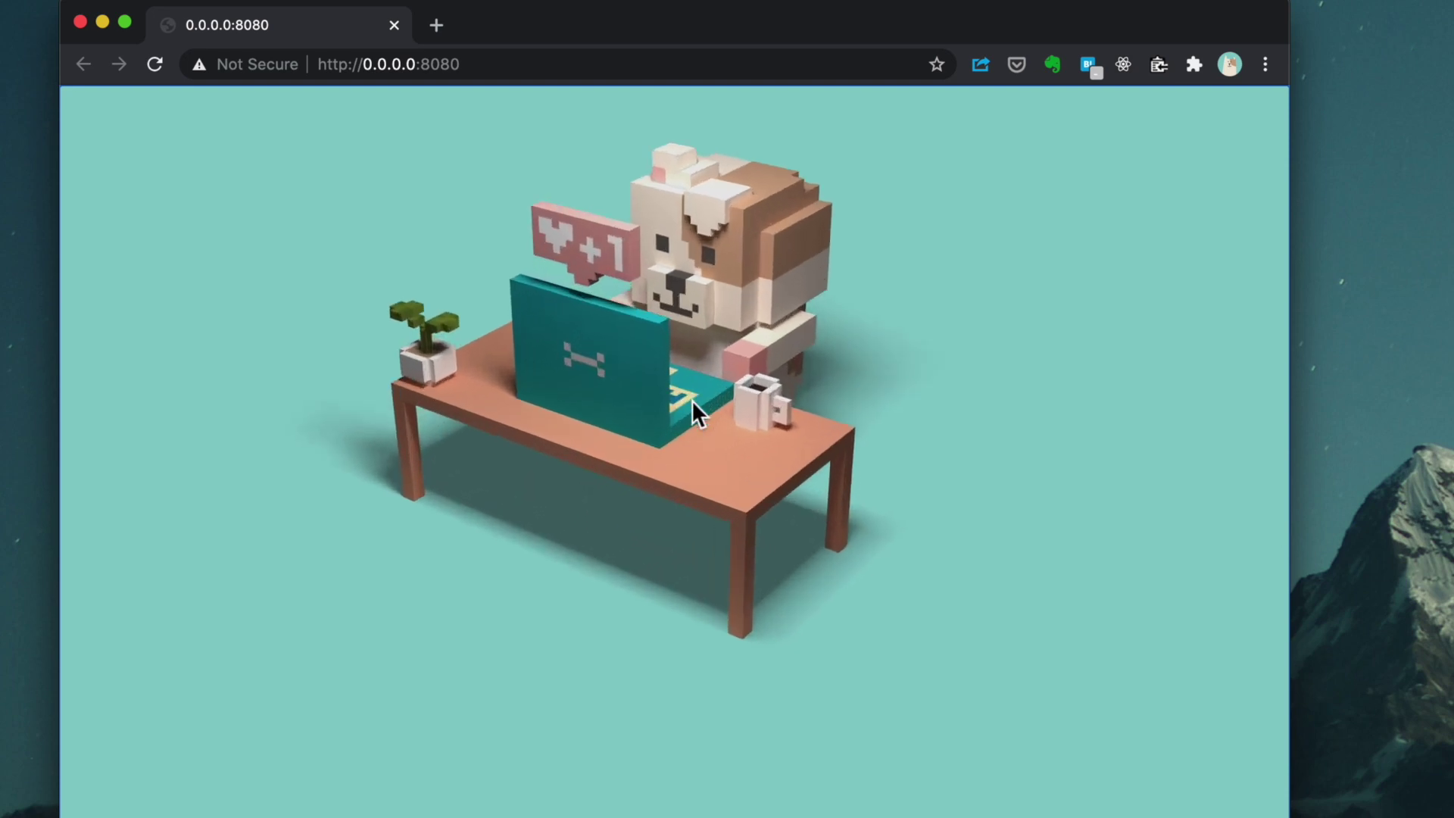
mouse_move(692, 400)
mouse_down()
mouse_move(692, 441)
mouse_move(690, 417)
mouse_up()
scroll(688, 431, down, 5)
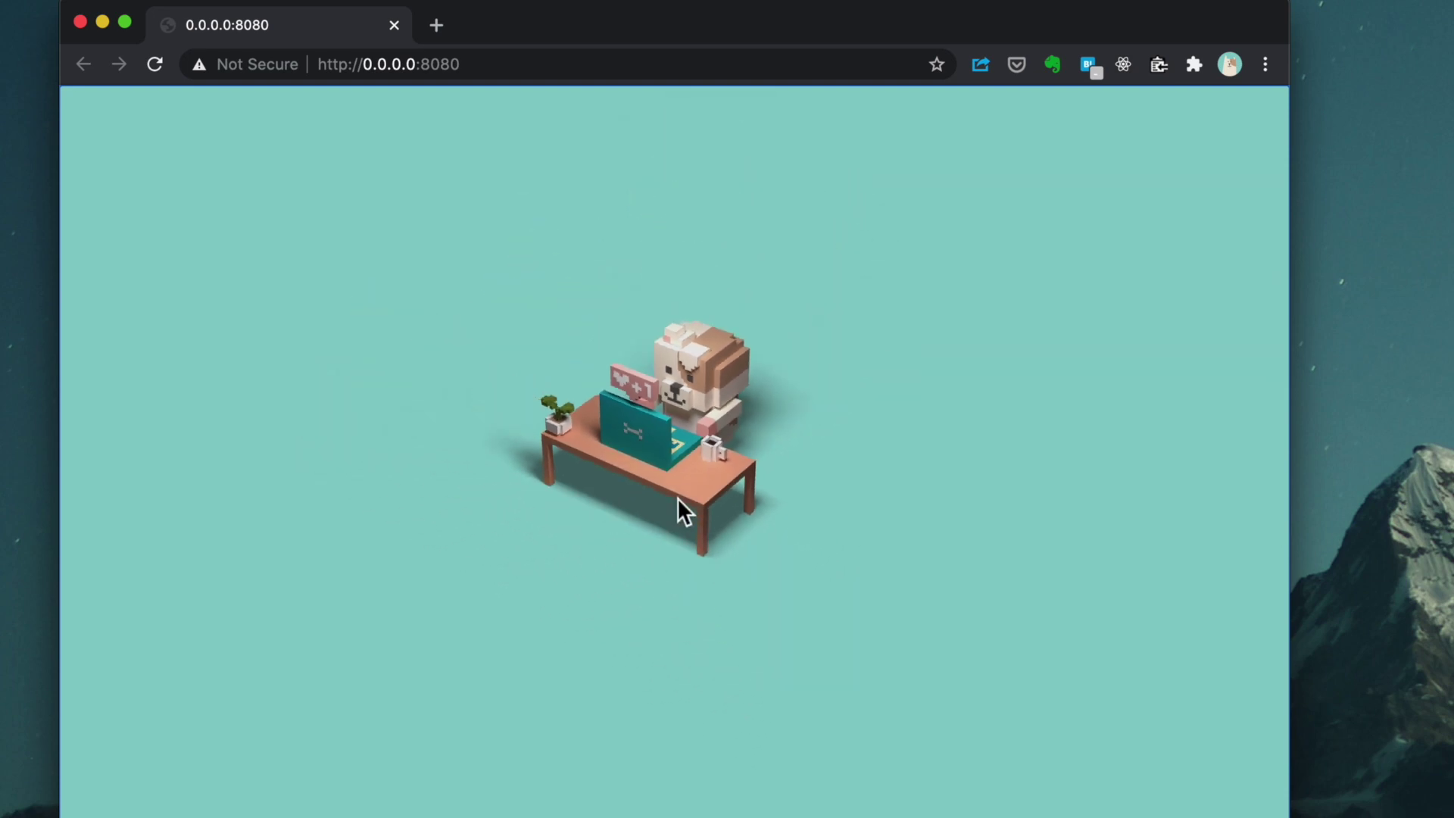
scroll(681, 496, up, 5)
drag(717, 323, 3, 459)
drag(567, 338, 611, 364)
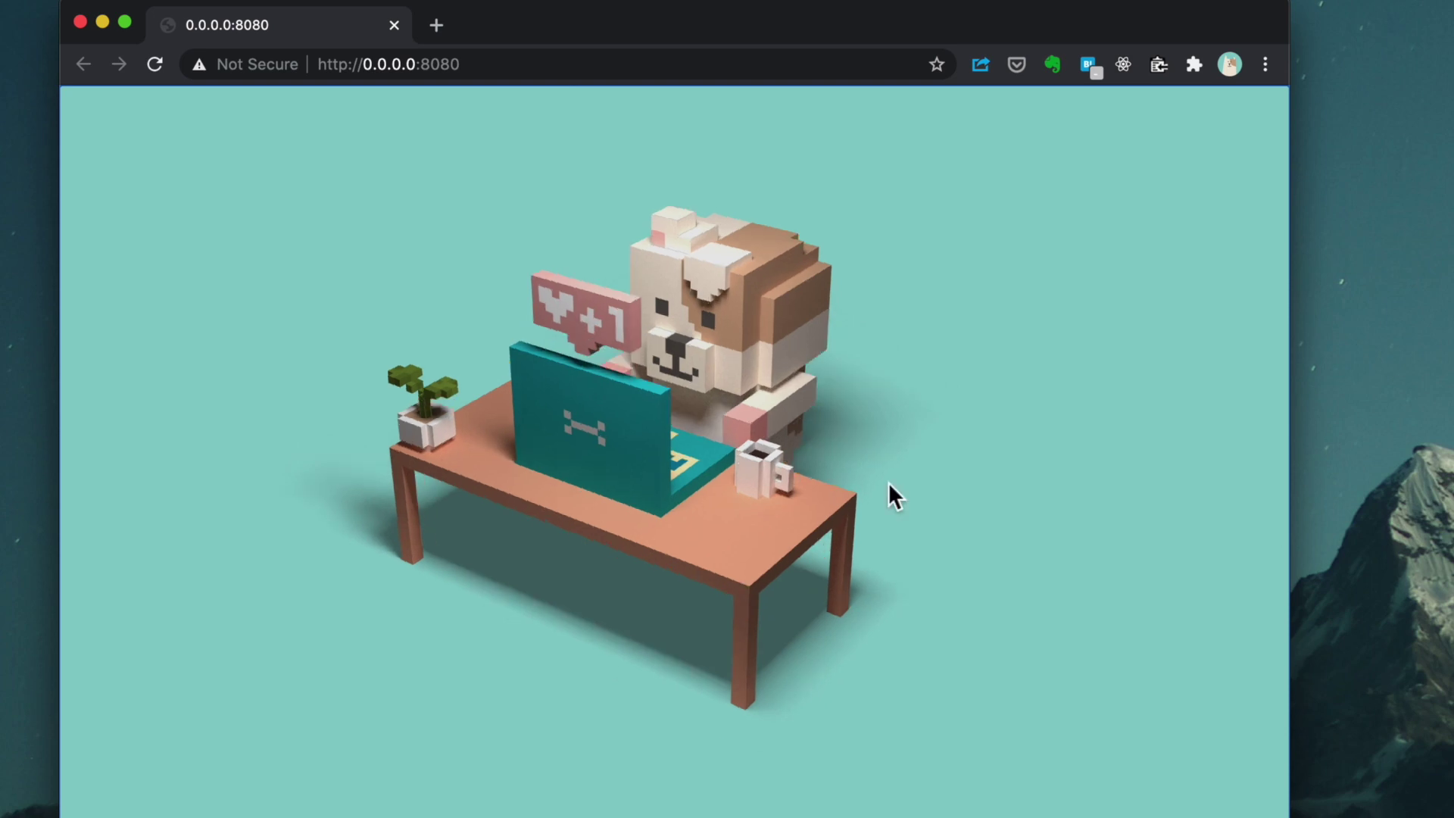